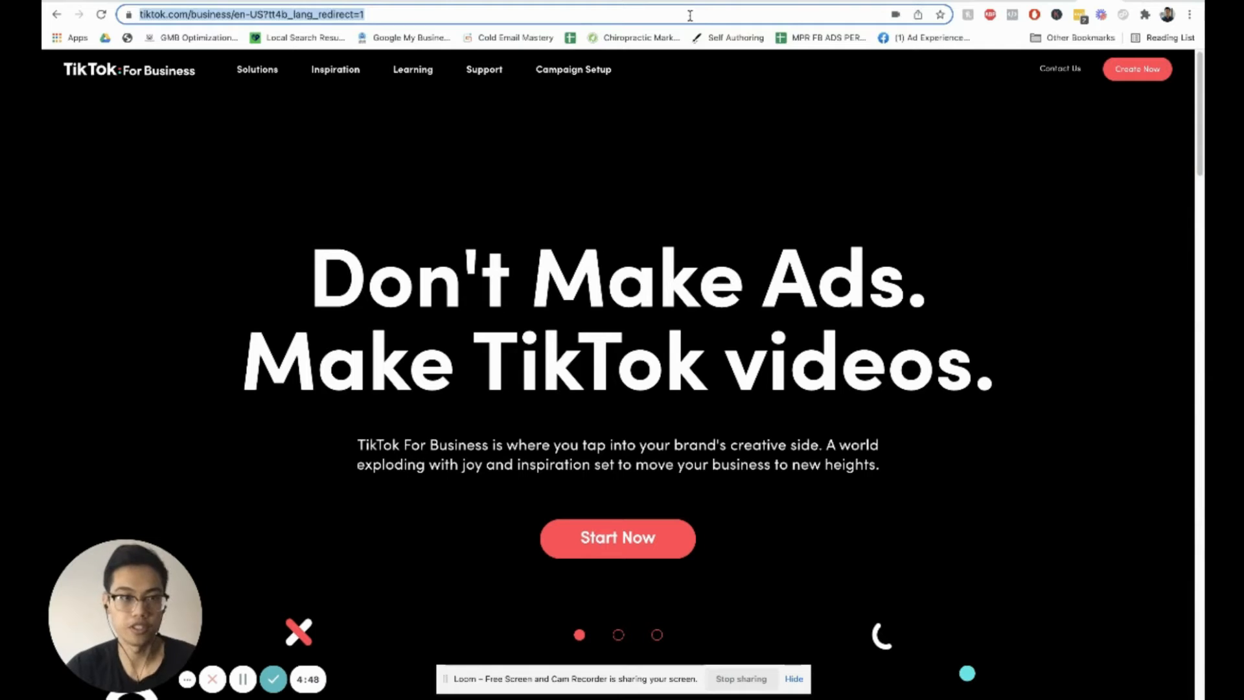
Step: Navigate the browser to ads.tiktok.com to open TikTok Ads Manager
{"action": "type", "text": "ad.s."}
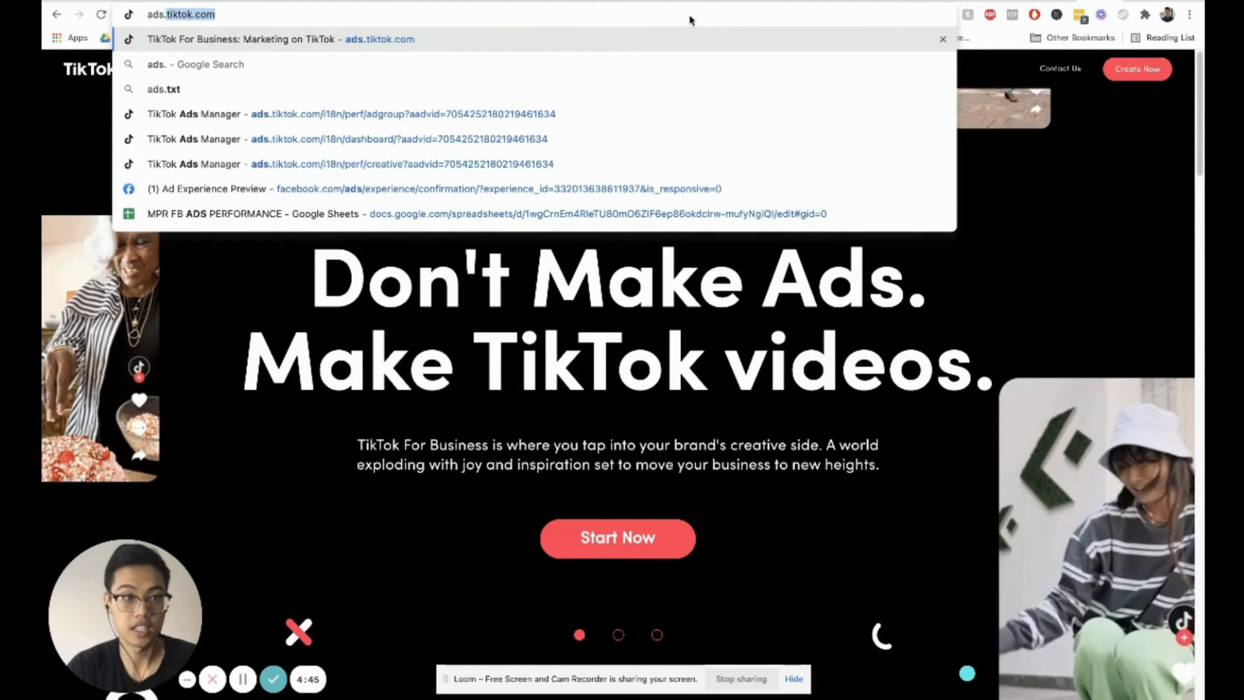
{"action": "key", "text": "Return"}
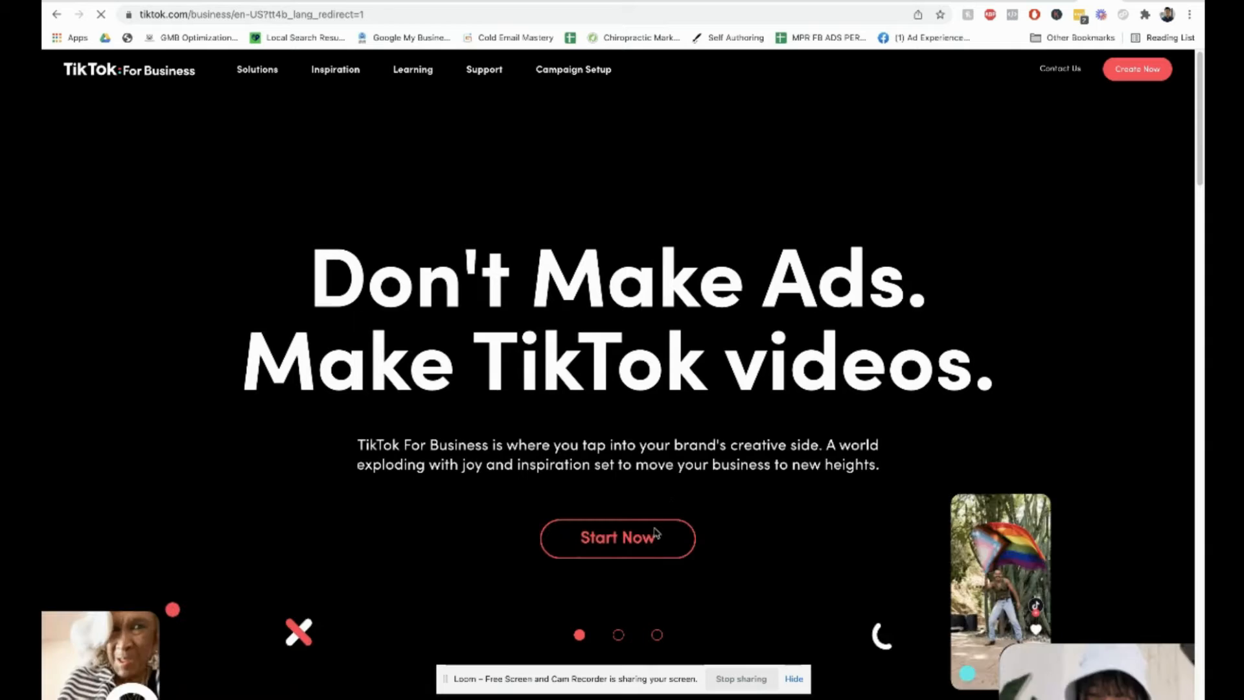
{"action": "left_click", "coordinate": [654, 530]}
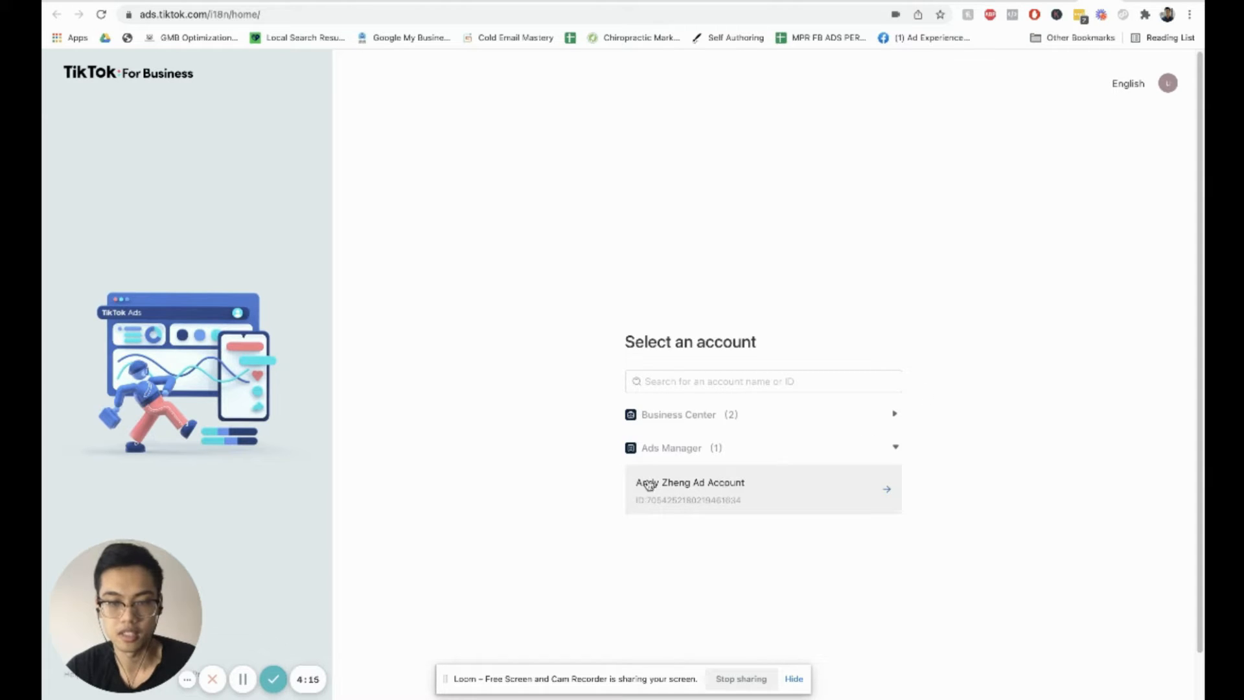
Step: Open the ad account and start creating a new campaign from the Campaign page
{"action": "left_click", "coordinate": [730, 485]}
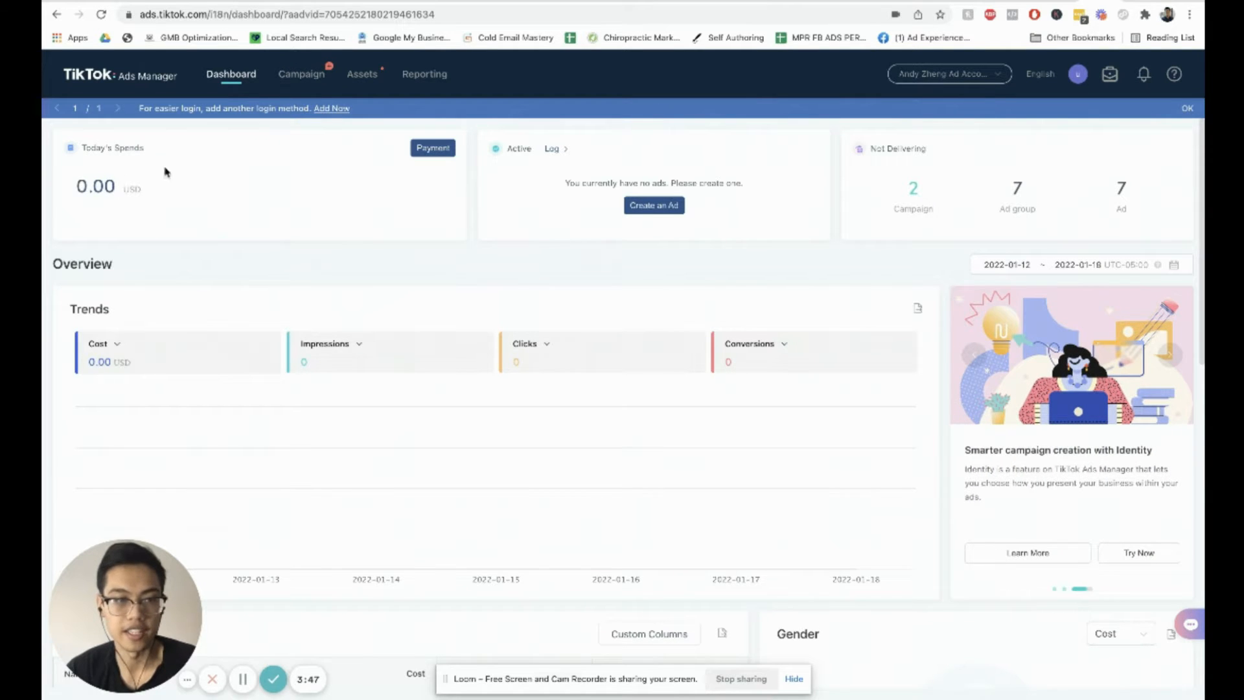
{"action": "left_click", "coordinate": [299, 83]}
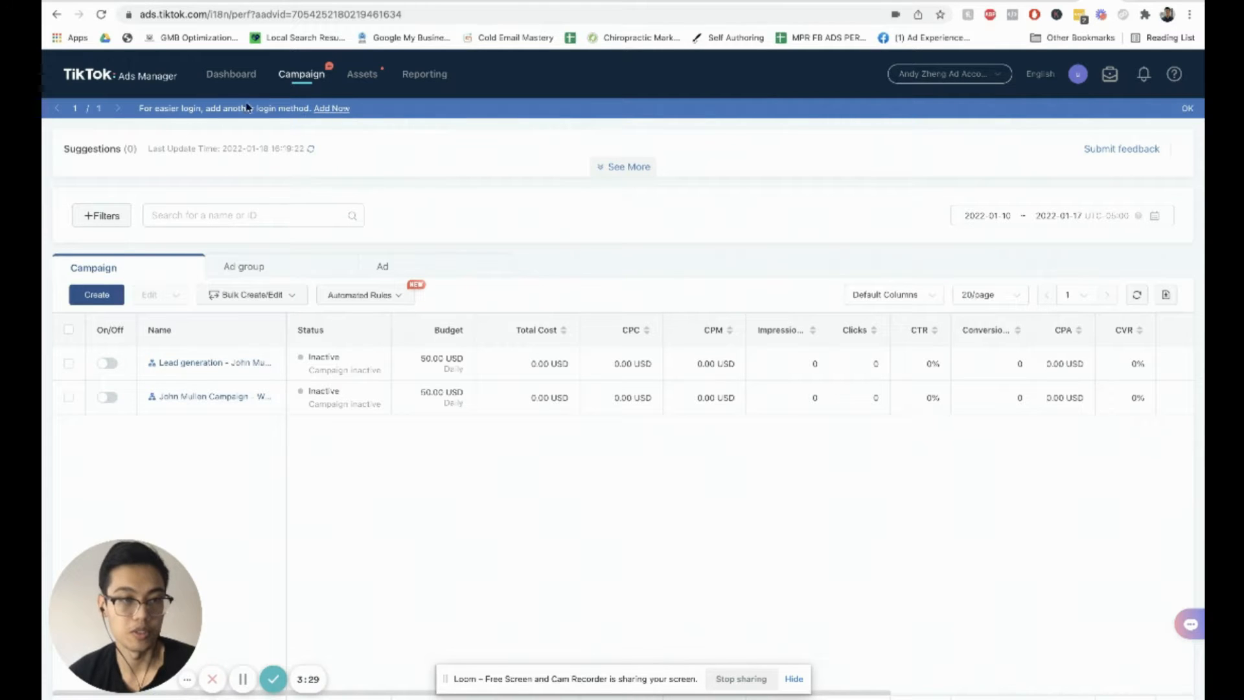
{"action": "left_click", "coordinate": [114, 298]}
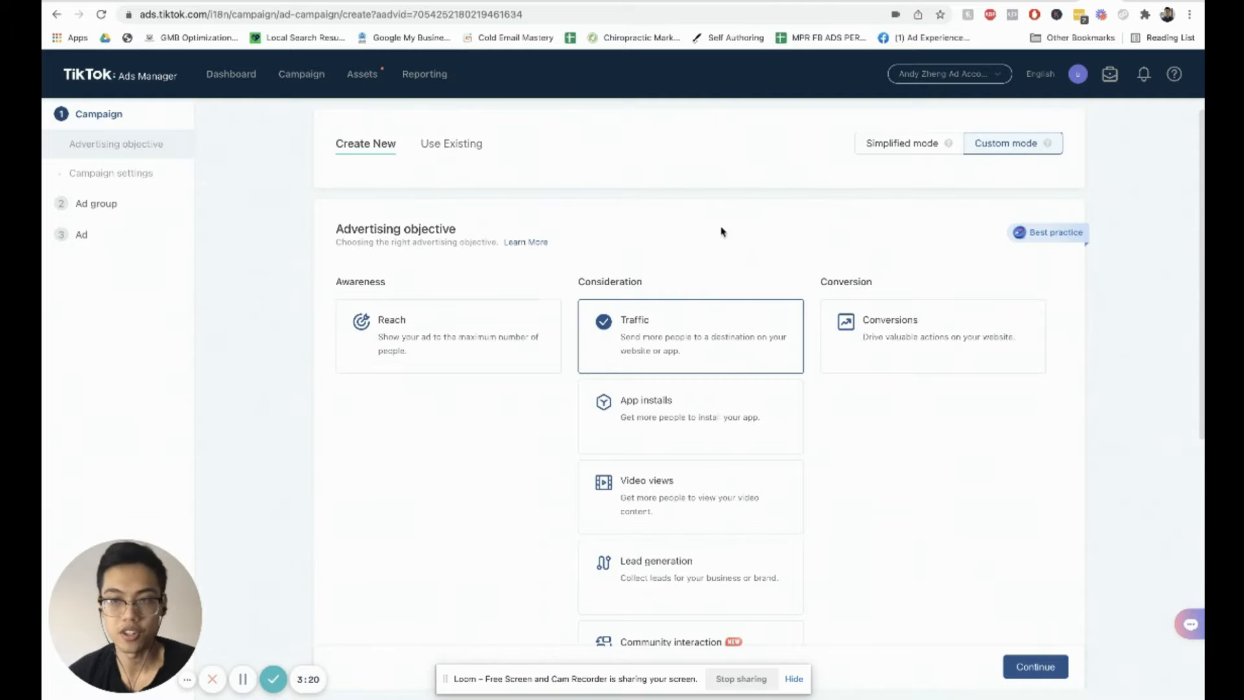
Step: Choose Lead generation as the advertising objective, continuing from the last edits
{"action": "scroll", "coordinate": [720, 231], "scroll_direction": "down", "scroll_amount": 3}
{"action": "scroll", "coordinate": [758, 233], "scroll_direction": "up", "scroll_amount": 4}
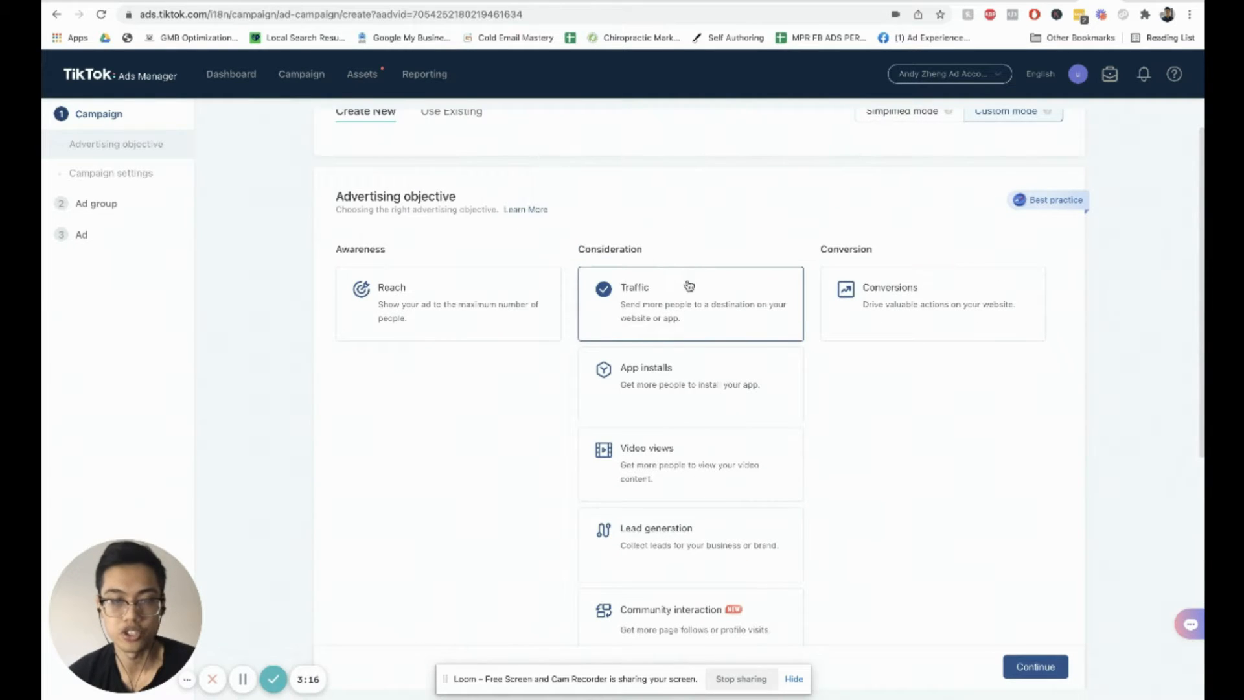
{"action": "scroll", "coordinate": [677, 279], "scroll_direction": "down", "scroll_amount": 1}
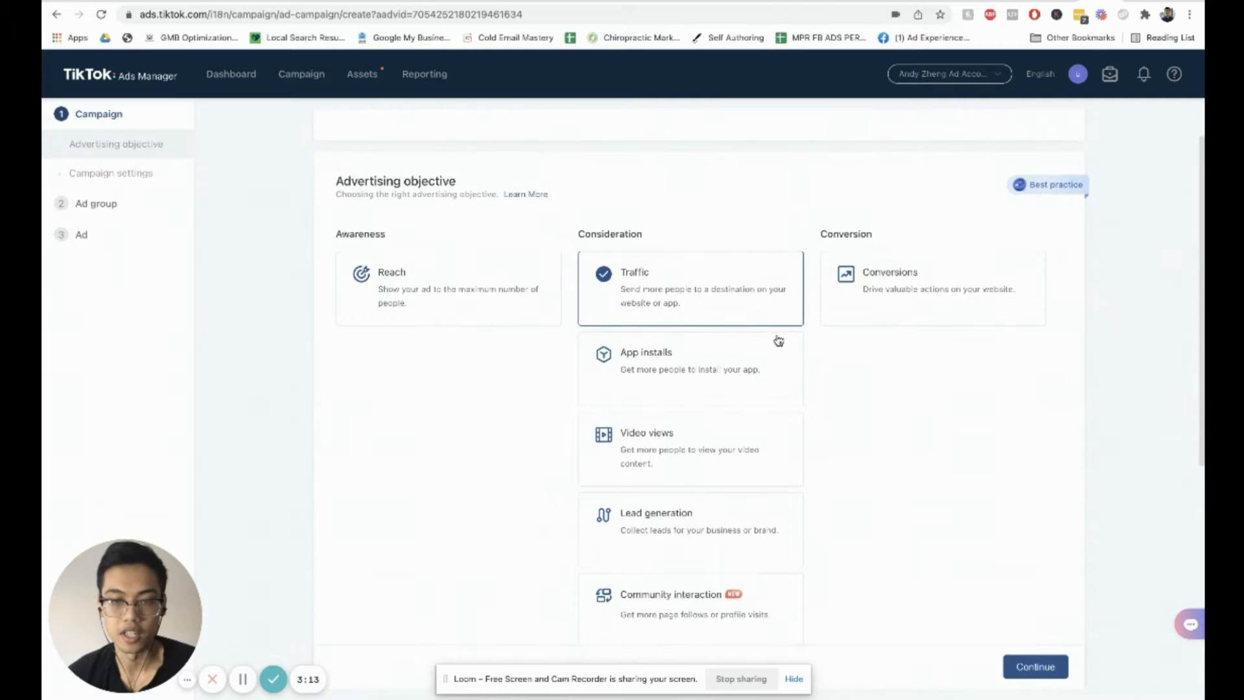
{"action": "scroll", "coordinate": [812, 368], "scroll_direction": "down", "scroll_amount": 1}
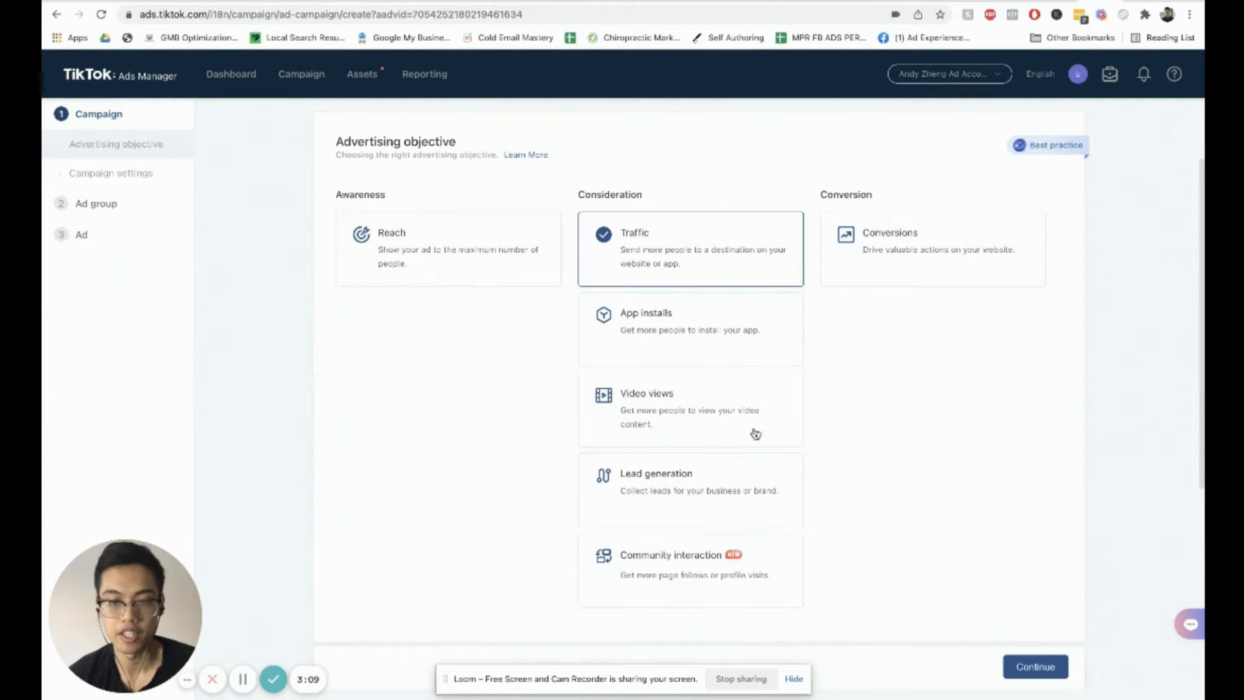
{"action": "left_click", "coordinate": [747, 475]}
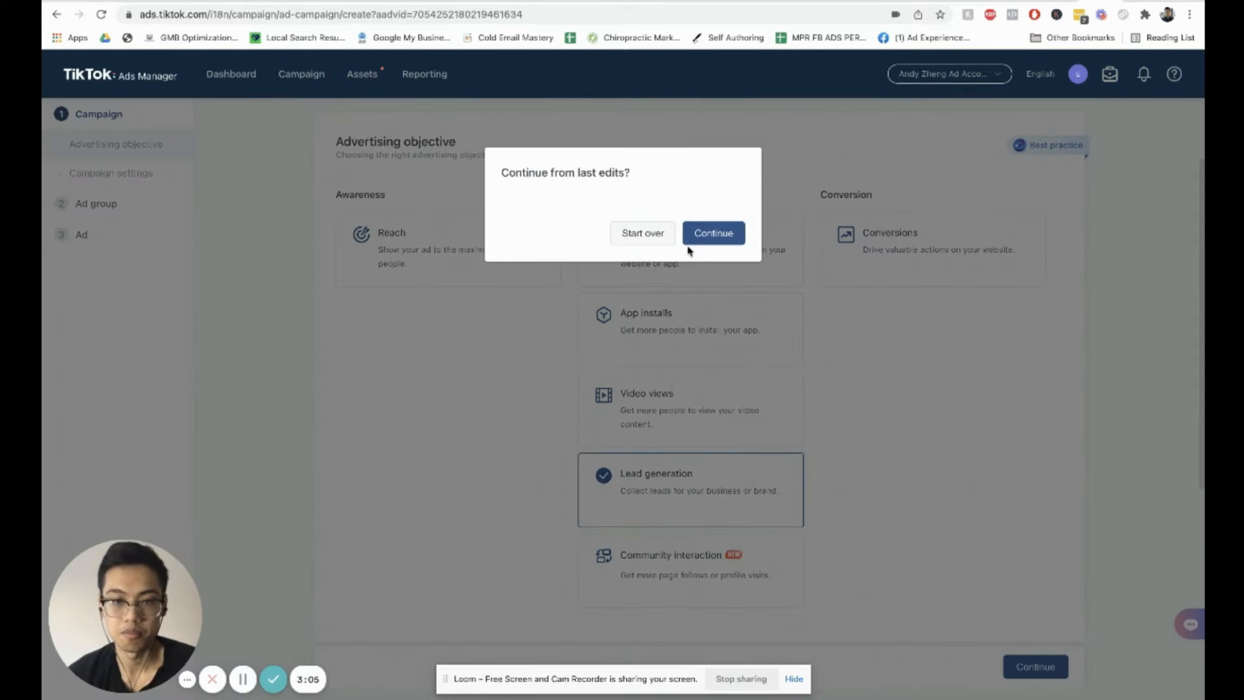
{"action": "left_click", "coordinate": [711, 235]}
{"action": "left_click", "coordinate": [742, 480]}
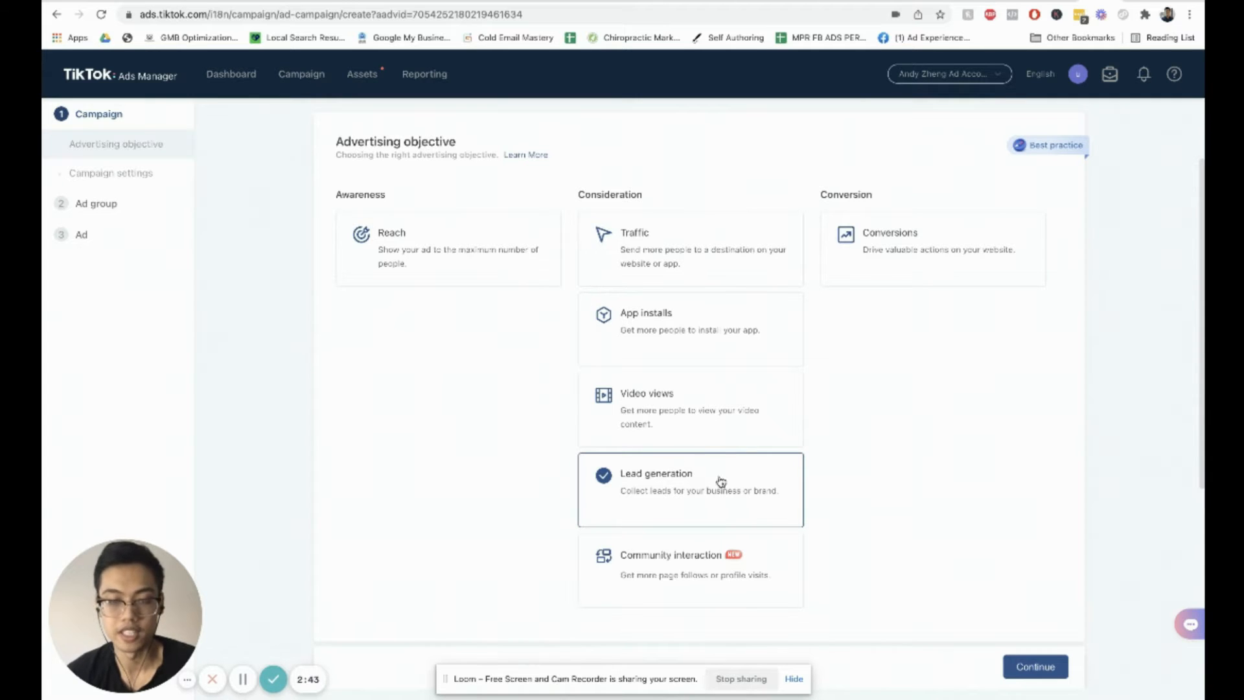
Step: Review the advertising objective options and the campaign settings below them
{"action": "scroll", "coordinate": [725, 482], "scroll_direction": "down", "scroll_amount": 3}
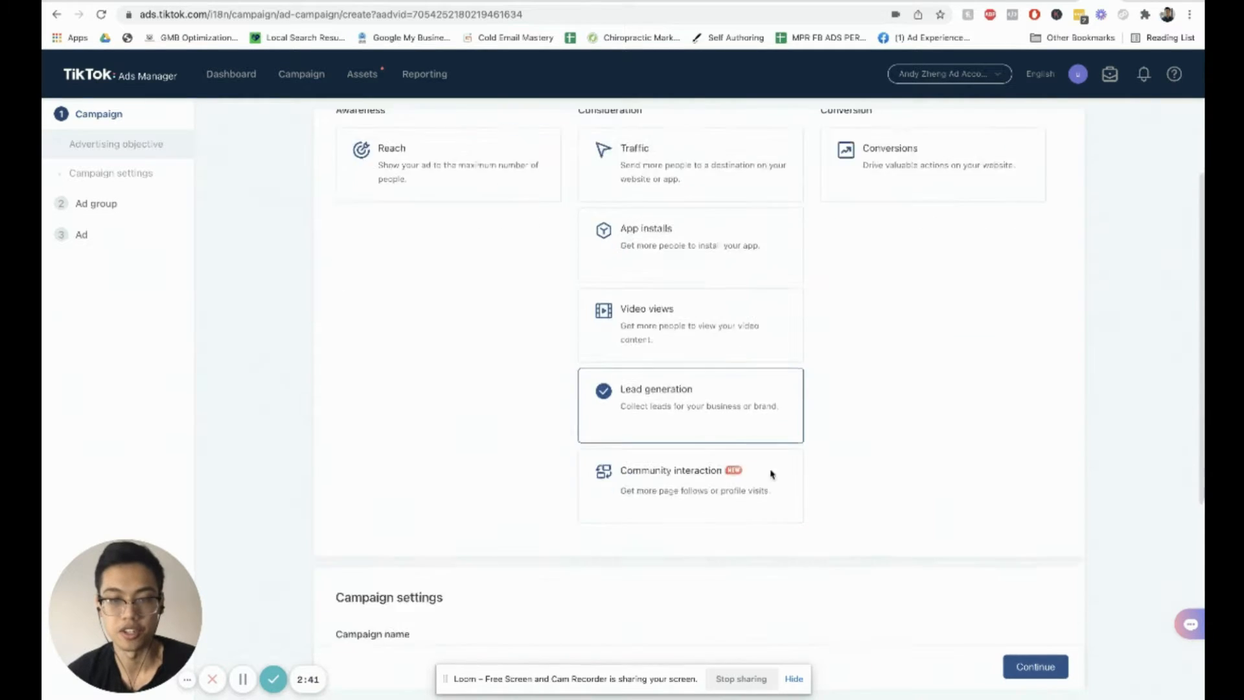
{"action": "scroll", "coordinate": [805, 356], "scroll_direction": "up", "scroll_amount": 5}
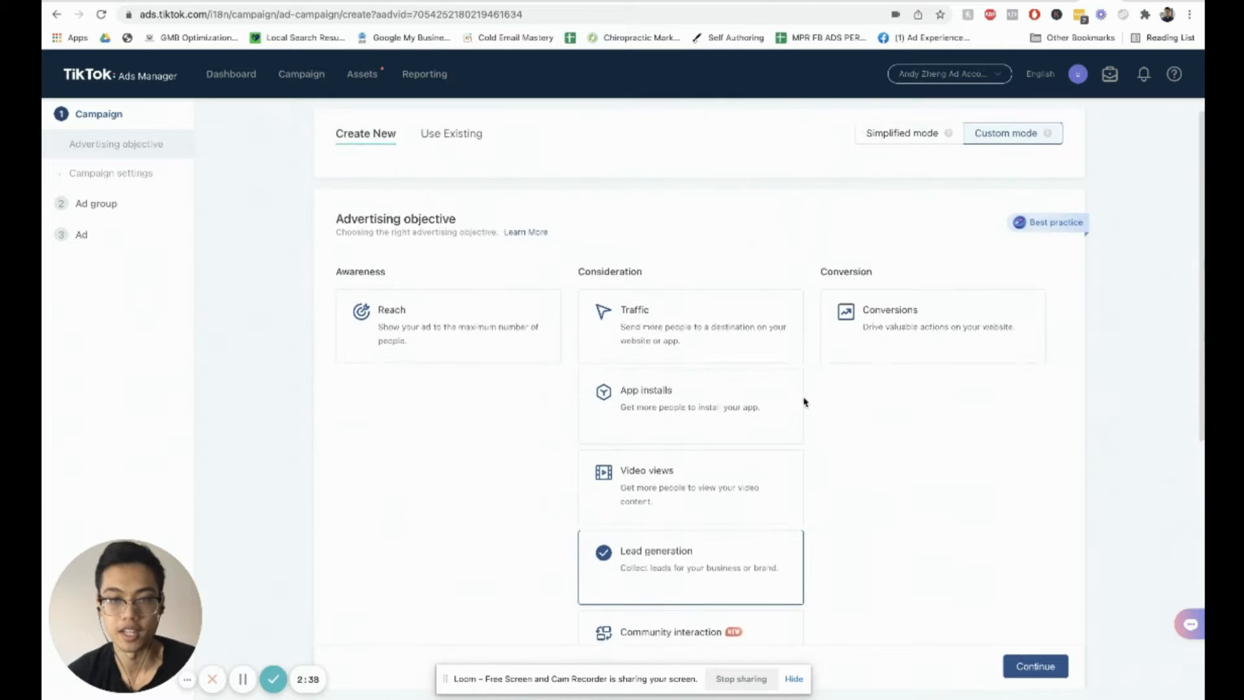
{"action": "scroll", "coordinate": [745, 395], "scroll_direction": "down", "scroll_amount": 2}
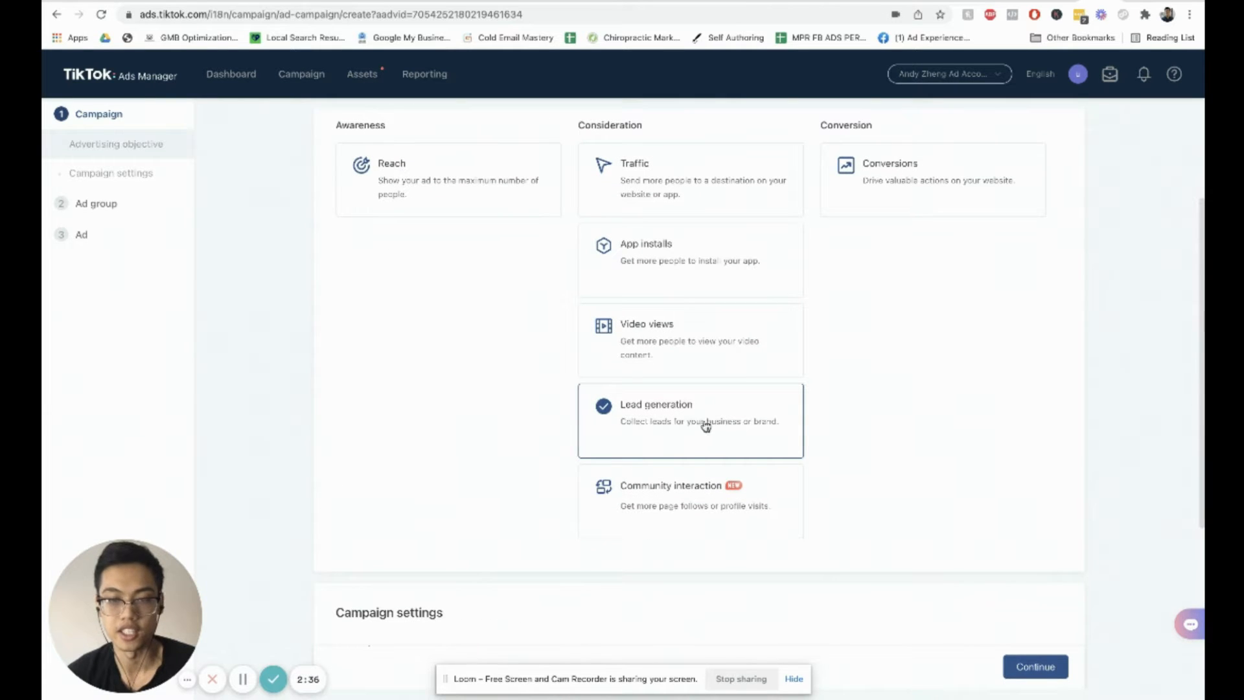
{"action": "scroll", "coordinate": [861, 217], "scroll_direction": "up", "scroll_amount": 1}
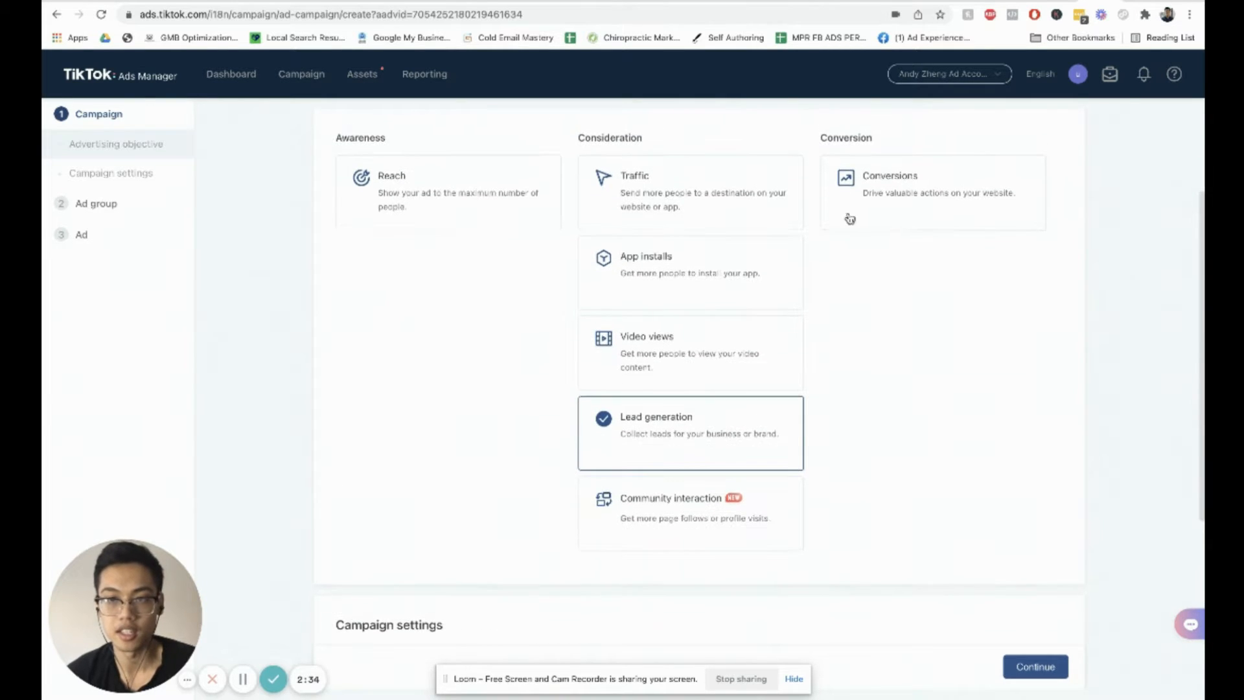
{"action": "scroll", "coordinate": [814, 217], "scroll_direction": "up", "scroll_amount": 2}
{"action": "scroll", "coordinate": [878, 290], "scroll_direction": "down", "scroll_amount": 1}
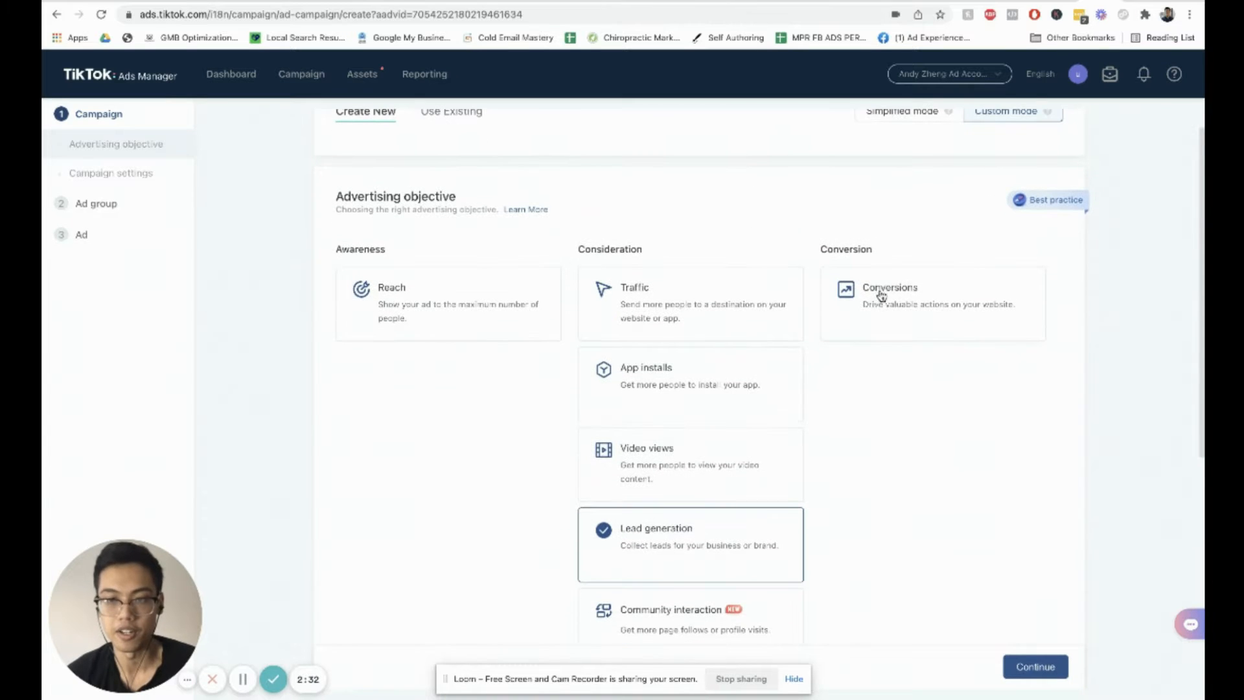
{"action": "scroll", "coordinate": [866, 292], "scroll_direction": "down", "scroll_amount": 1}
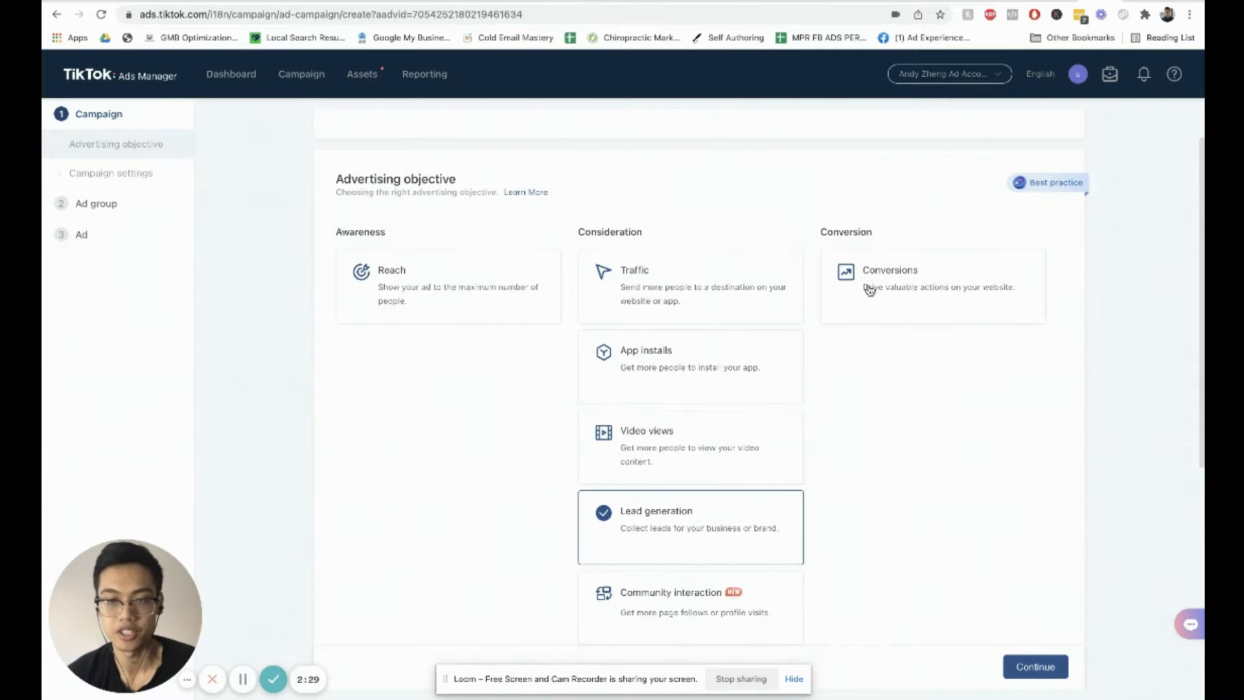
{"action": "scroll", "coordinate": [777, 350], "scroll_direction": "down", "scroll_amount": 3}
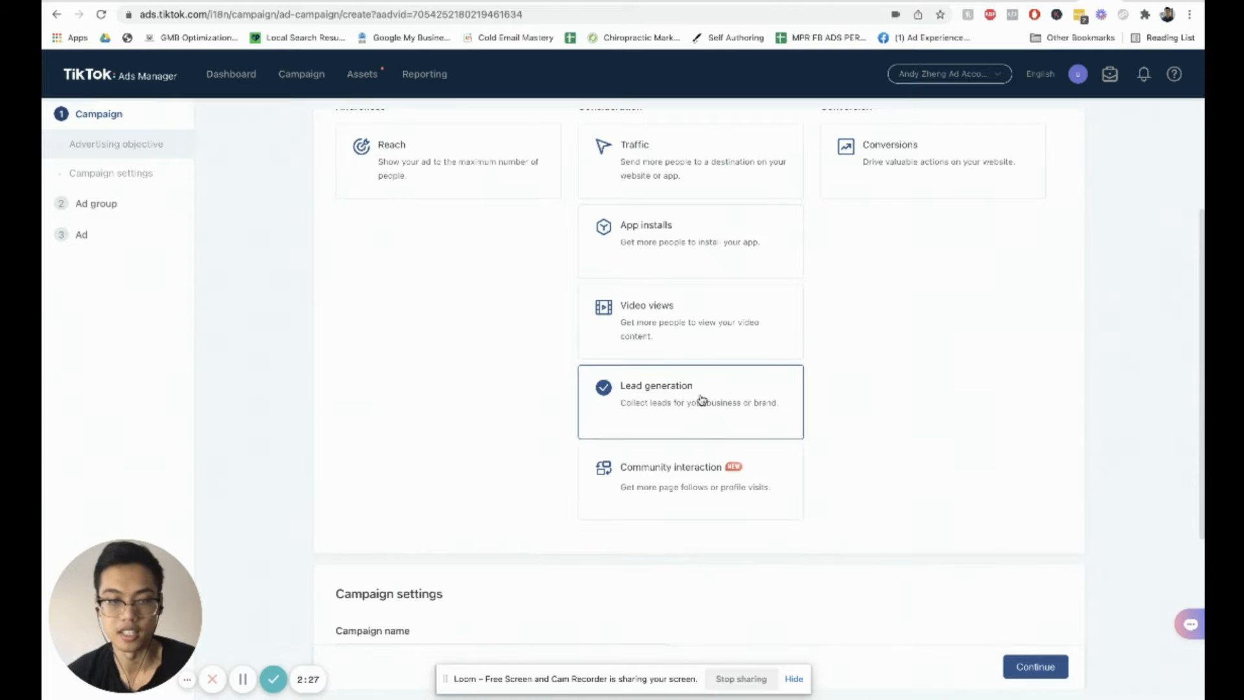
{"action": "scroll", "coordinate": [716, 397], "scroll_direction": "down", "scroll_amount": 5}
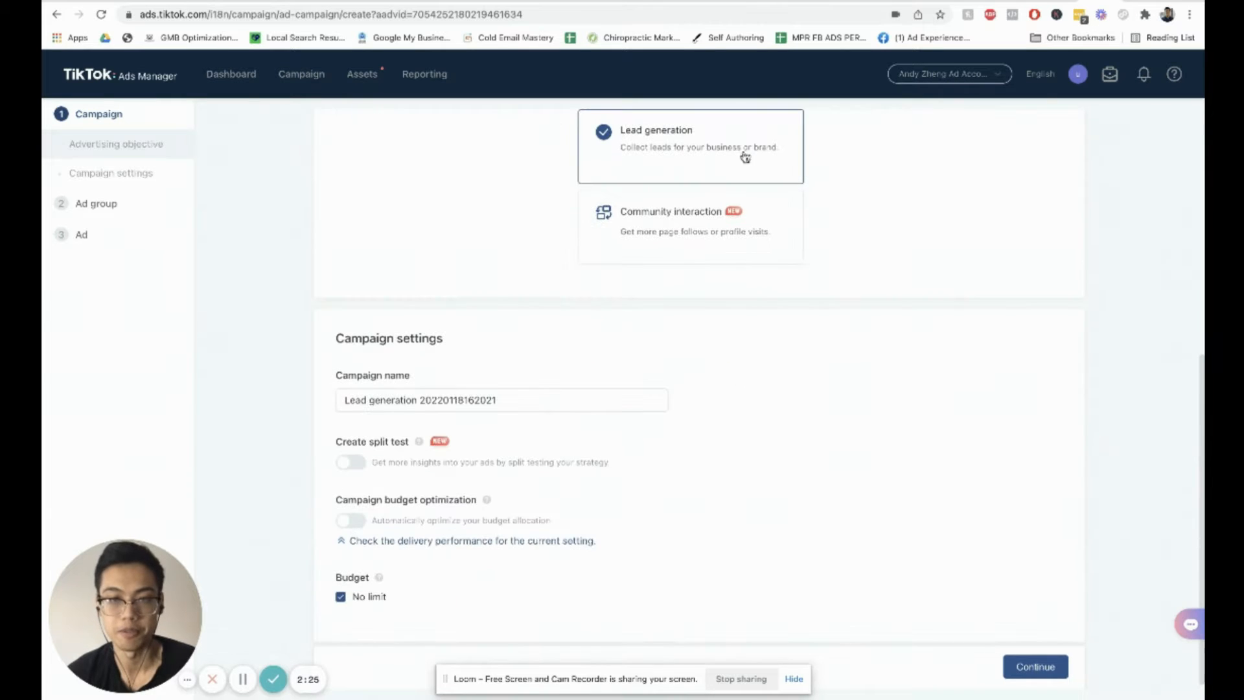
Step: Rename the campaign Physical Therapy Lead Generation
{"action": "scroll", "coordinate": [622, 347], "scroll_direction": "down", "scroll_amount": 1}
{"action": "left_click", "coordinate": [496, 393]}
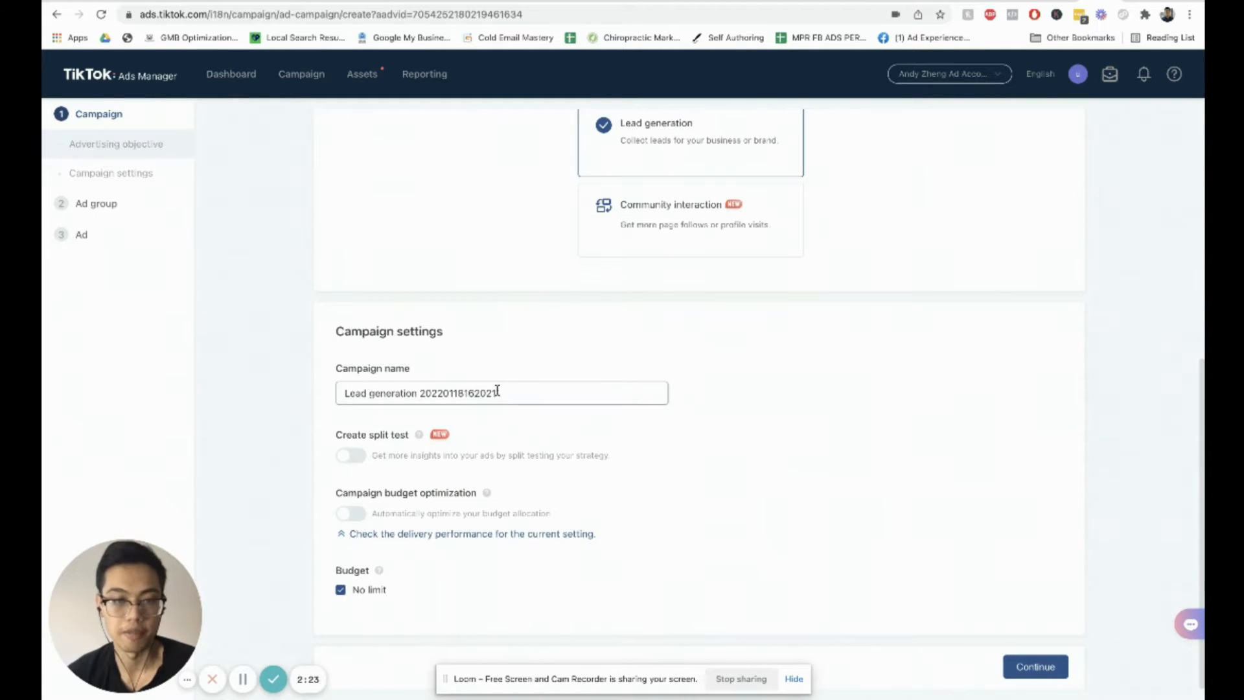
{"action": "triple_click", "coordinate": [495, 392]}
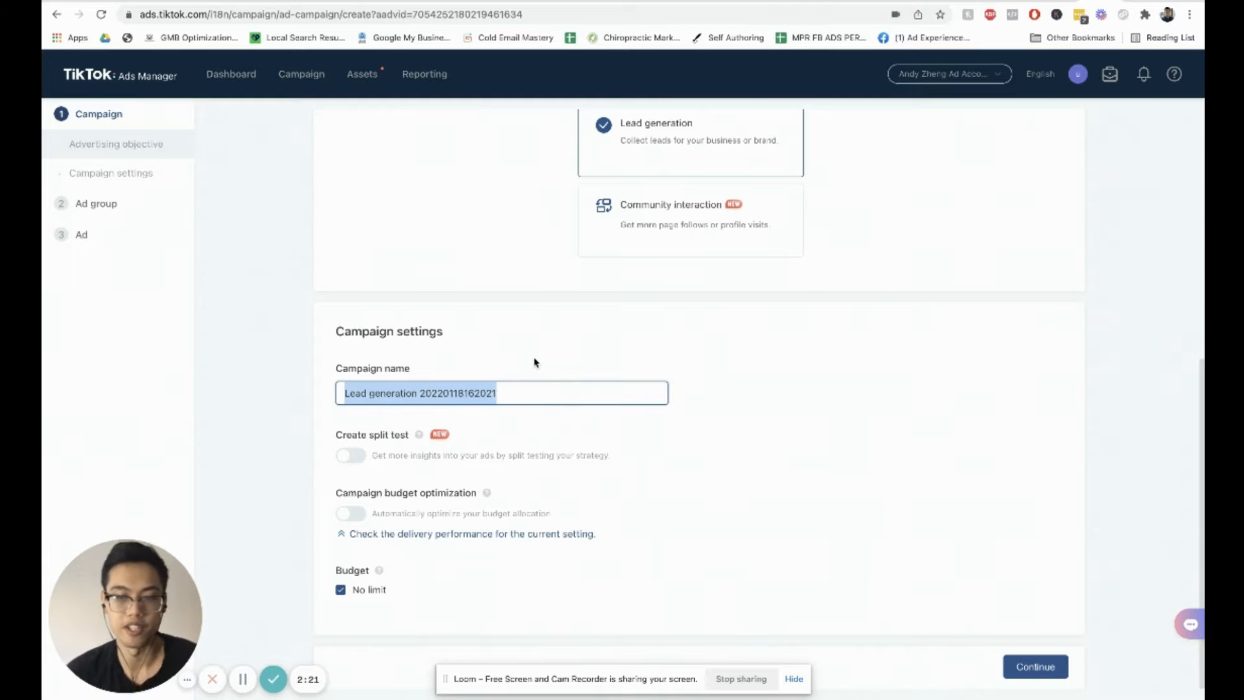
{"action": "type", "text": "Phys"}
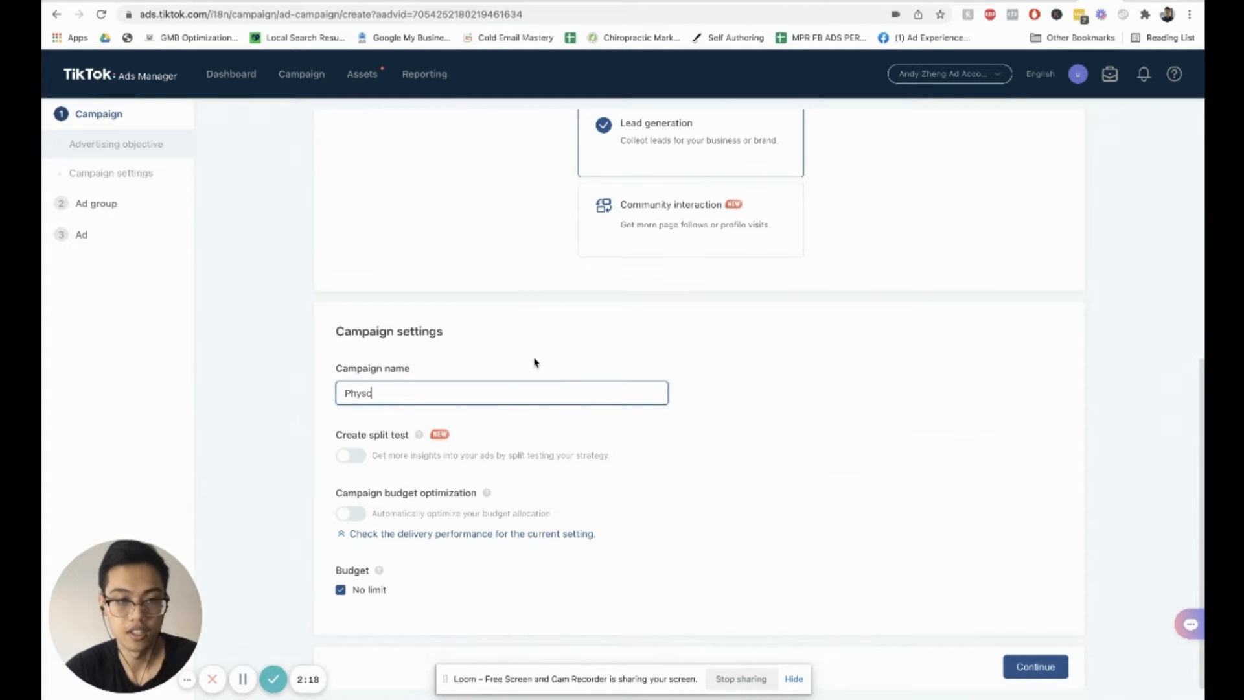
{"action": "type", "text": "ical Therapy L"}
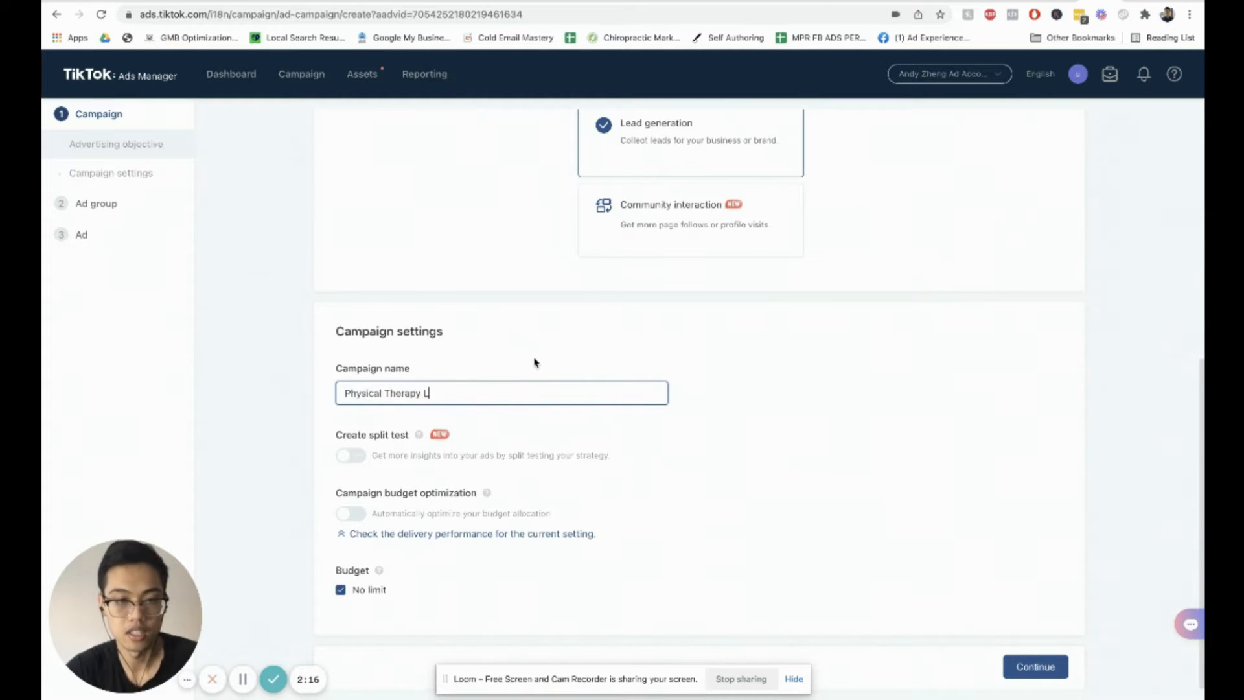
{"action": "type", "text": "ead Generation"}
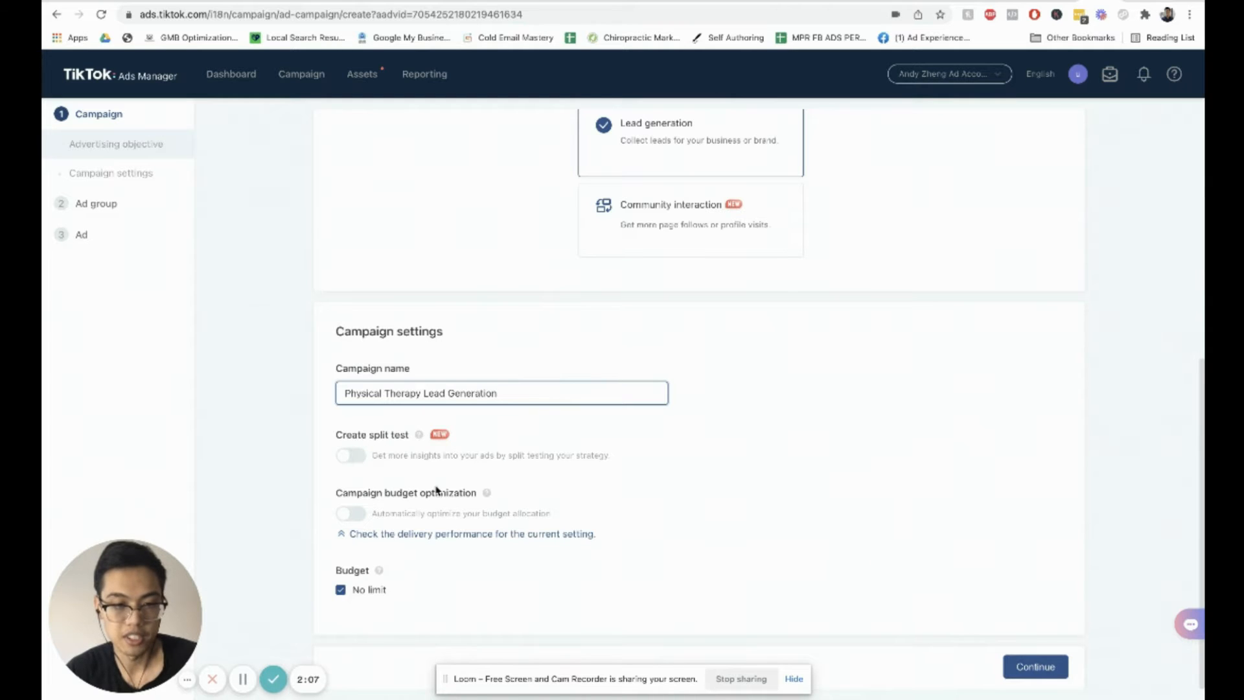
Step: Enable campaign budget optimization with a daily budget of 50.00 USD and continue to the ad group settings
{"action": "mouse_move", "coordinate": [419, 436]}
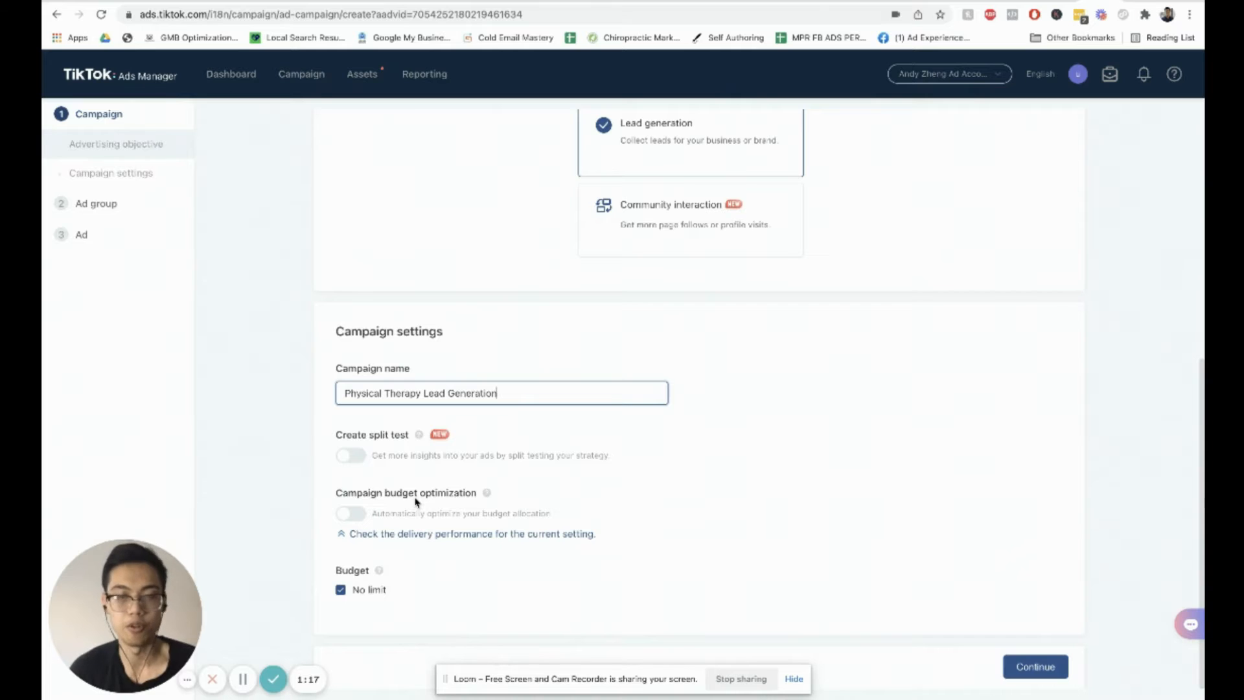
{"action": "left_click", "coordinate": [355, 513]}
{"action": "scroll", "coordinate": [388, 521], "scroll_direction": "down", "scroll_amount": 3}
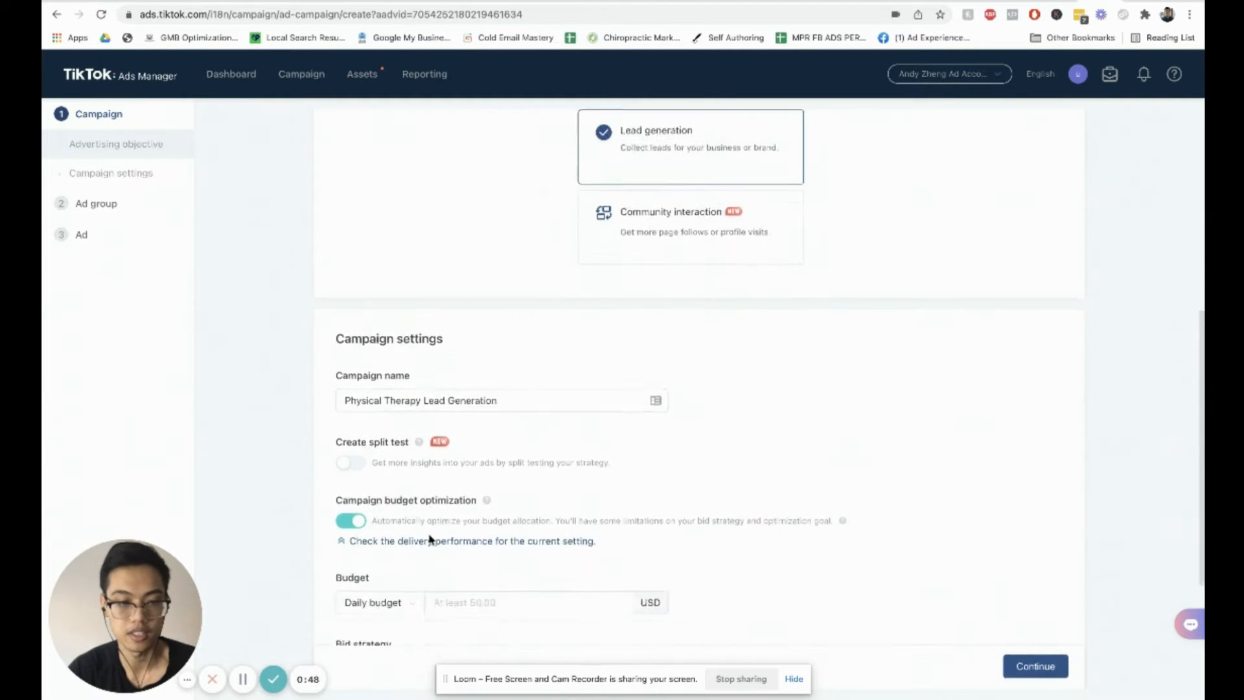
{"action": "left_click", "coordinate": [456, 504]}
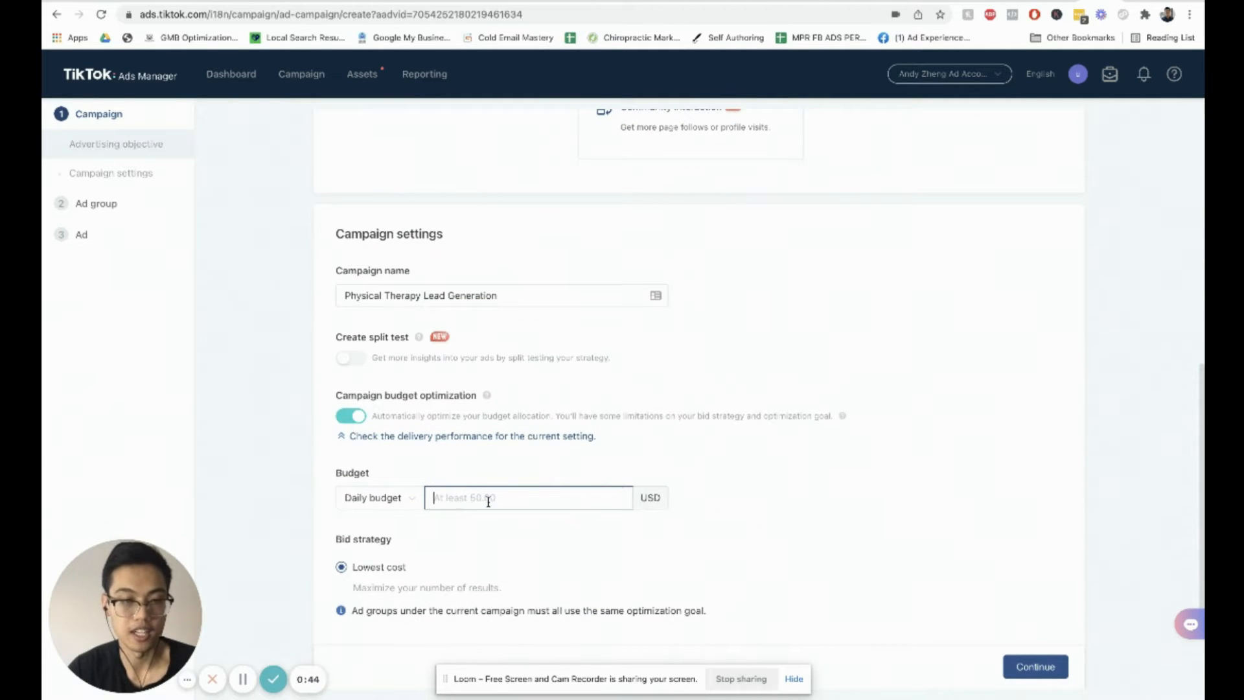
{"action": "type", "text": "50.00"}
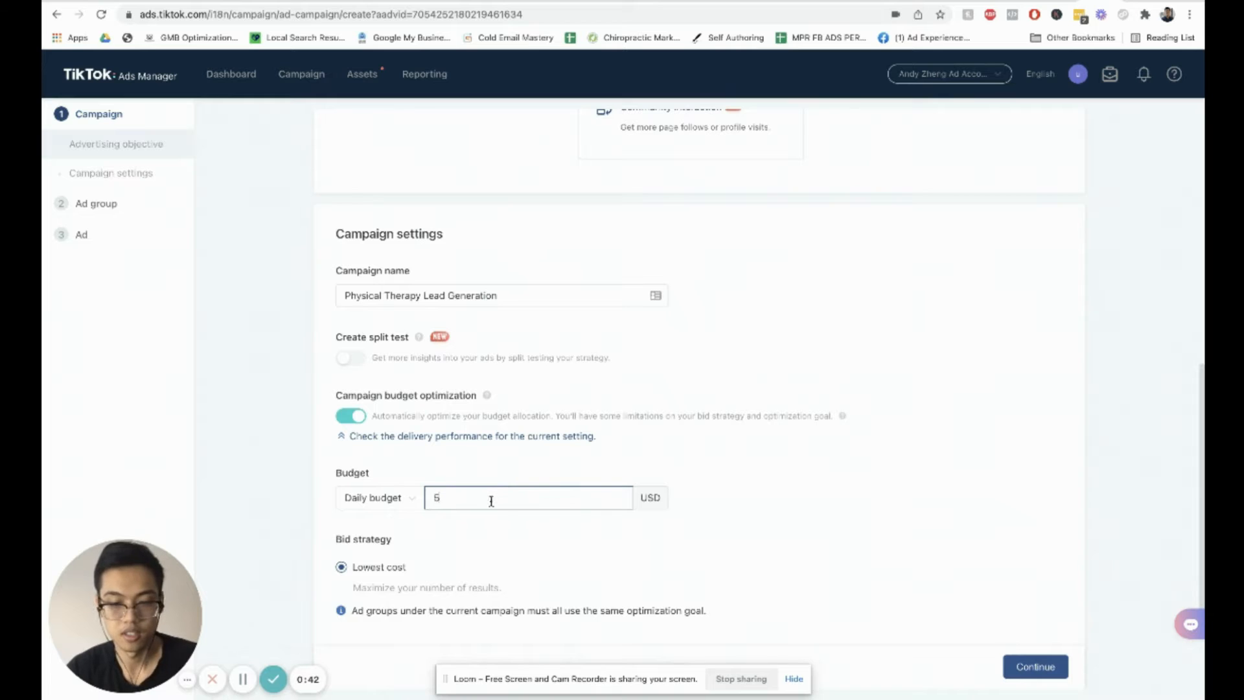
{"action": "left_click", "coordinate": [535, 526]}
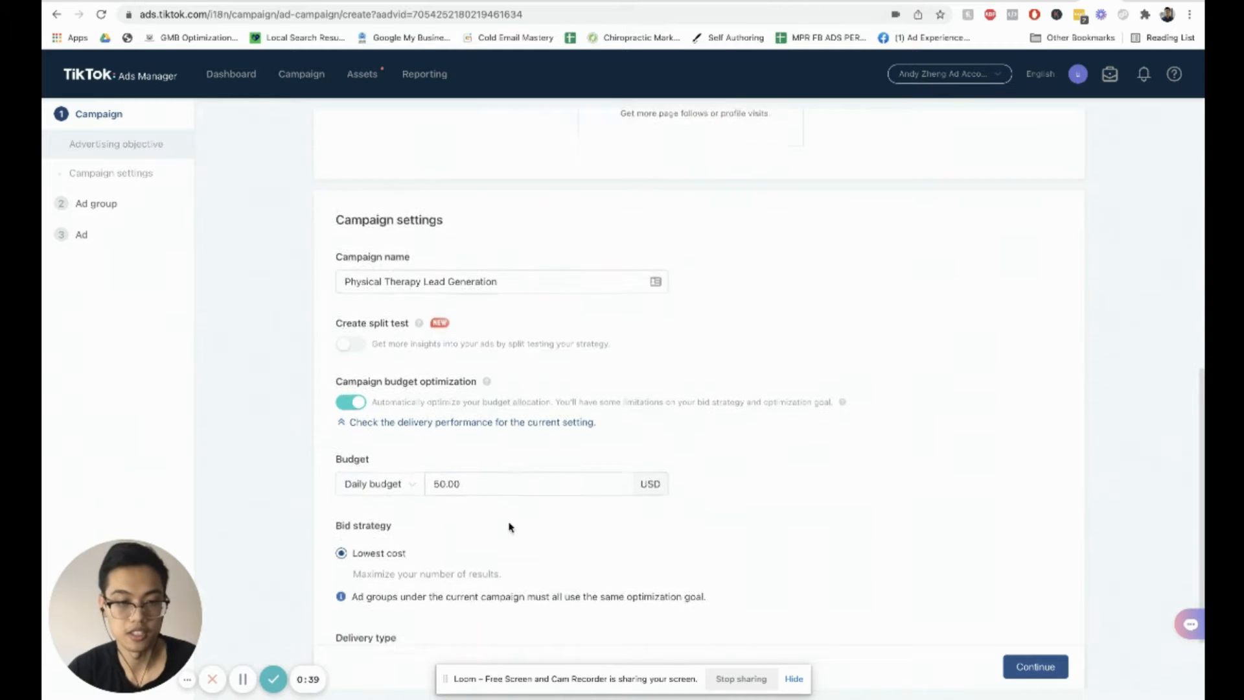
{"action": "scroll", "coordinate": [508, 525], "scroll_direction": "down", "scroll_amount": 2}
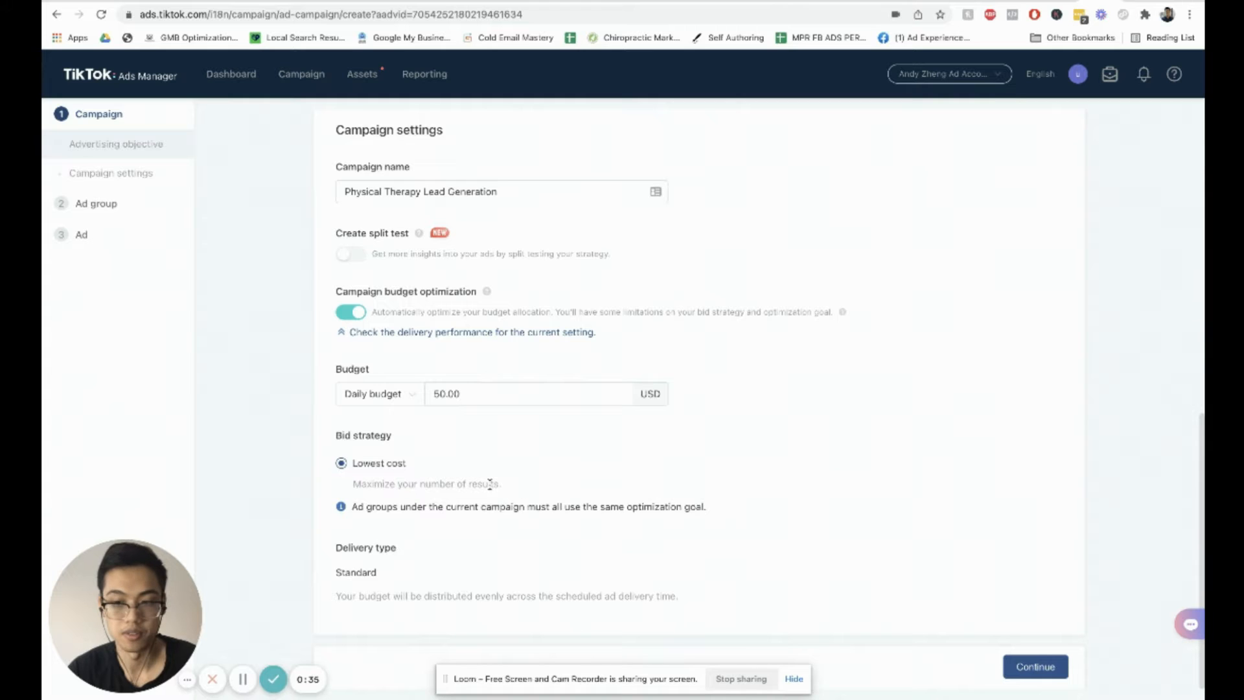
{"action": "left_click", "coordinate": [1036, 672]}
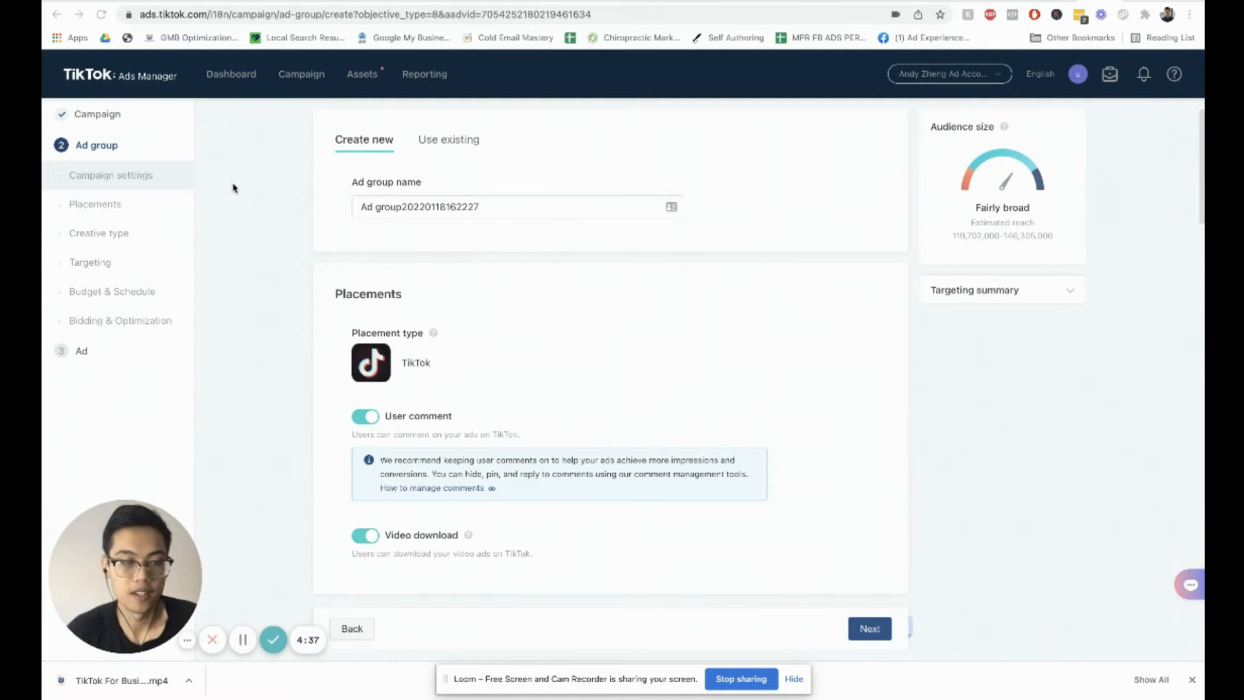
Step: Rename the ad group as ad group1
{"action": "double_click", "coordinate": [416, 205]}
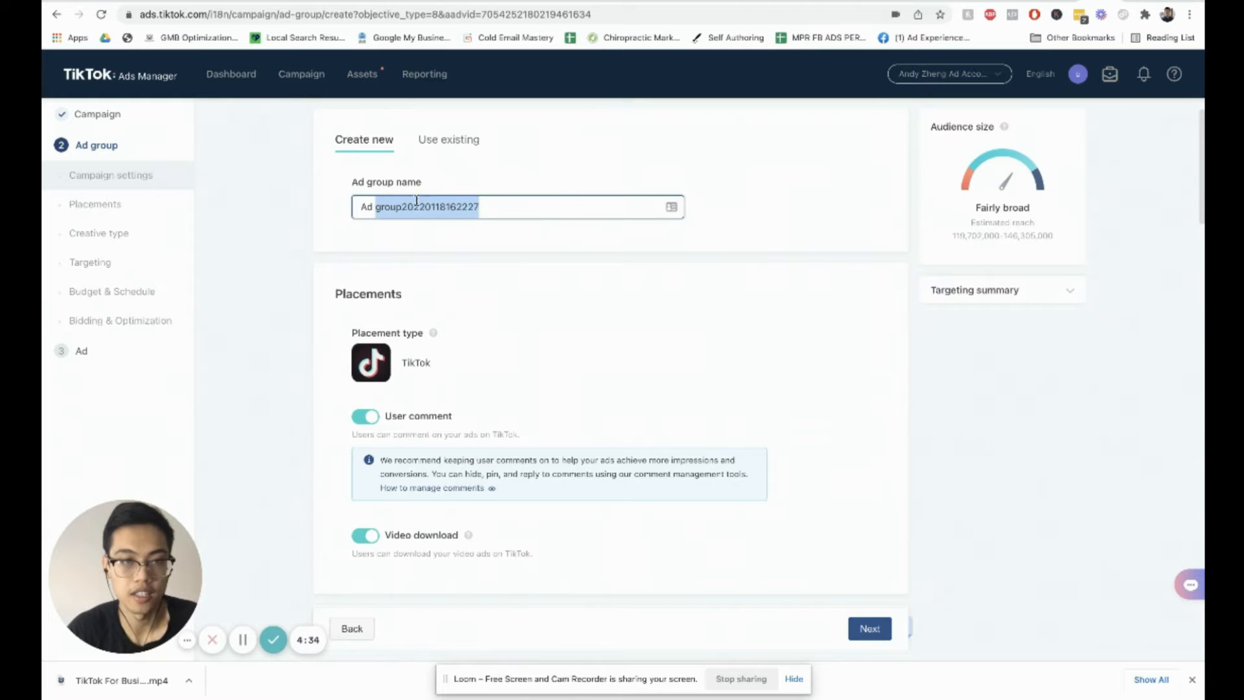
{"action": "triple_click", "coordinate": [404, 204]}
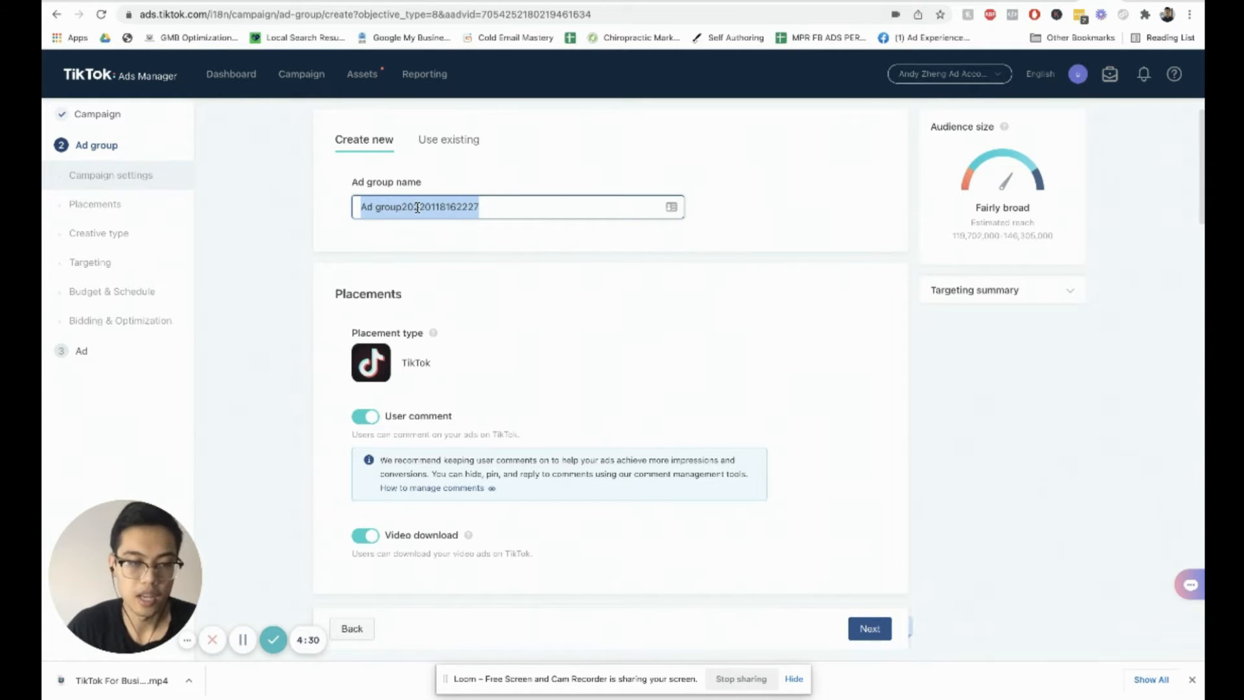
{"action": "triple_click", "coordinate": [419, 207]}
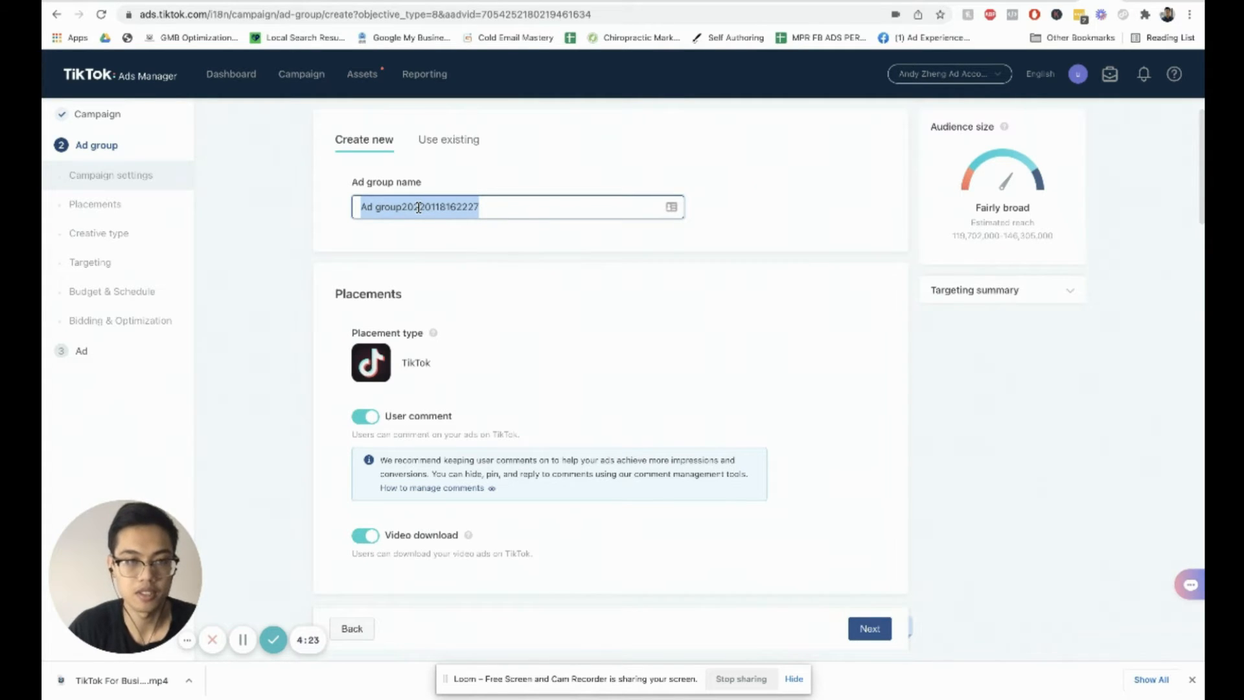
{"action": "type", "text": "ad group1"}
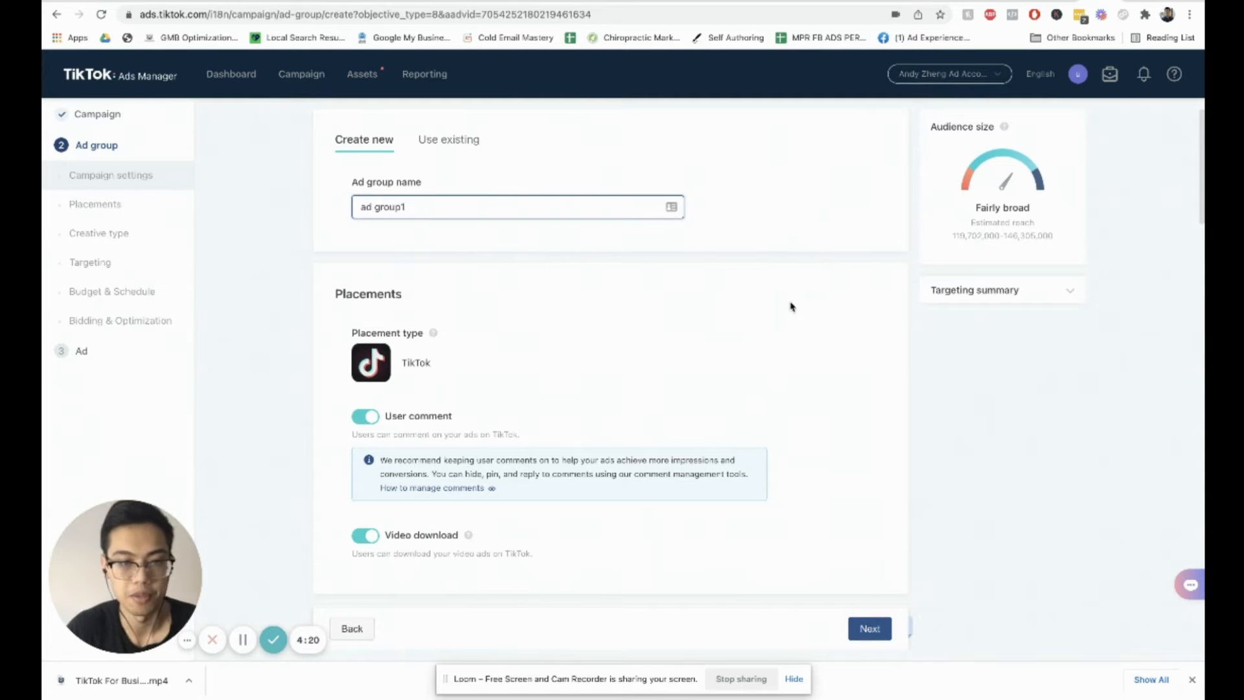
{"action": "left_click", "coordinate": [855, 305]}
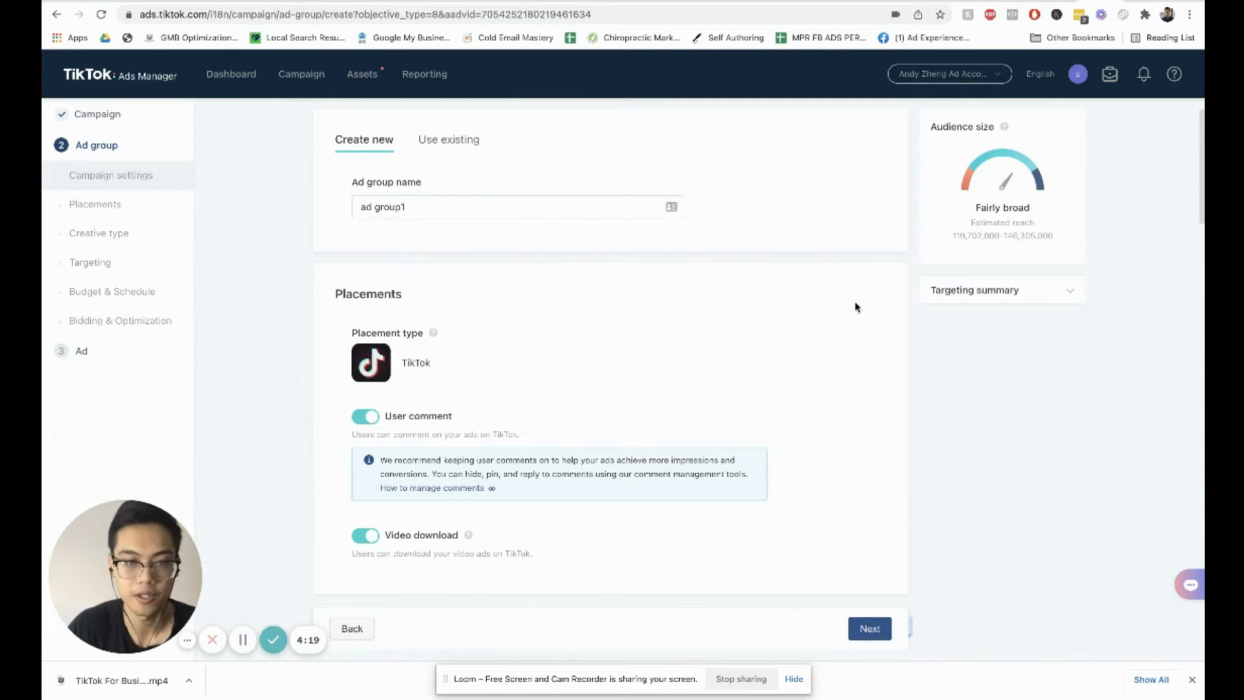
Step: Review the placement, creative type and targeting sections of the ad group settings
{"action": "scroll", "coordinate": [853, 308], "scroll_direction": "down", "scroll_amount": 1}
{"action": "scroll", "coordinate": [389, 324], "scroll_direction": "down", "scroll_amount": 2}
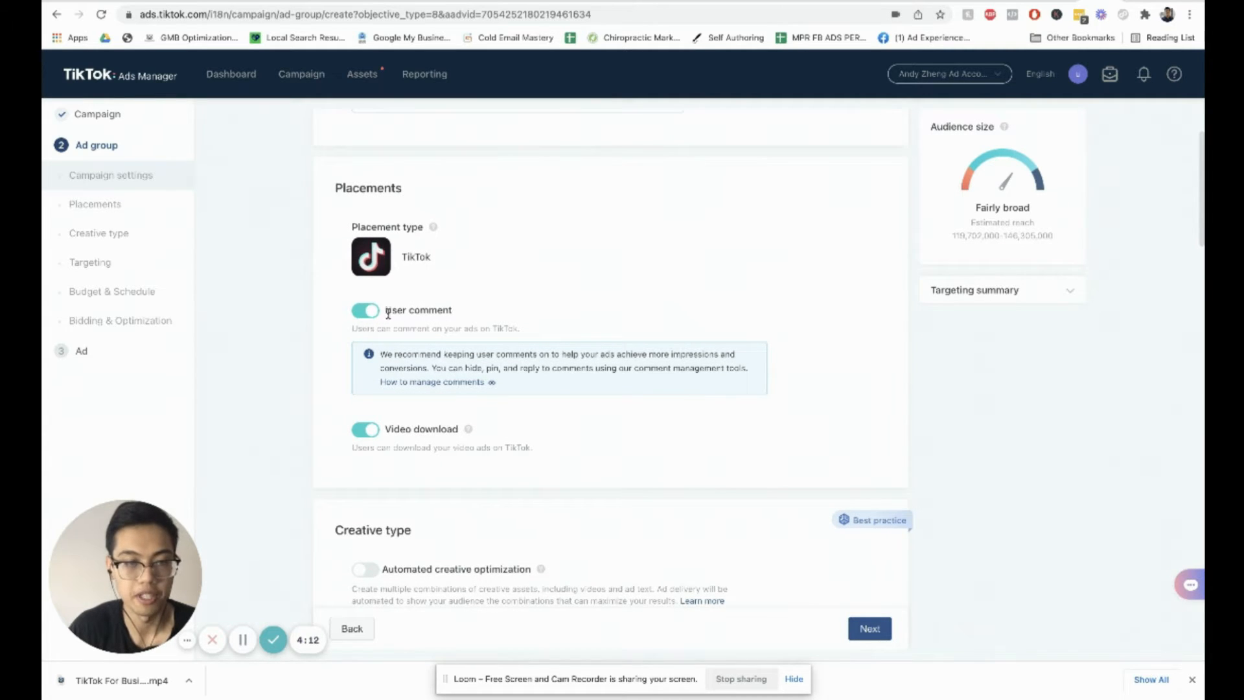
{"action": "scroll", "coordinate": [383, 309], "scroll_direction": "down", "scroll_amount": 1}
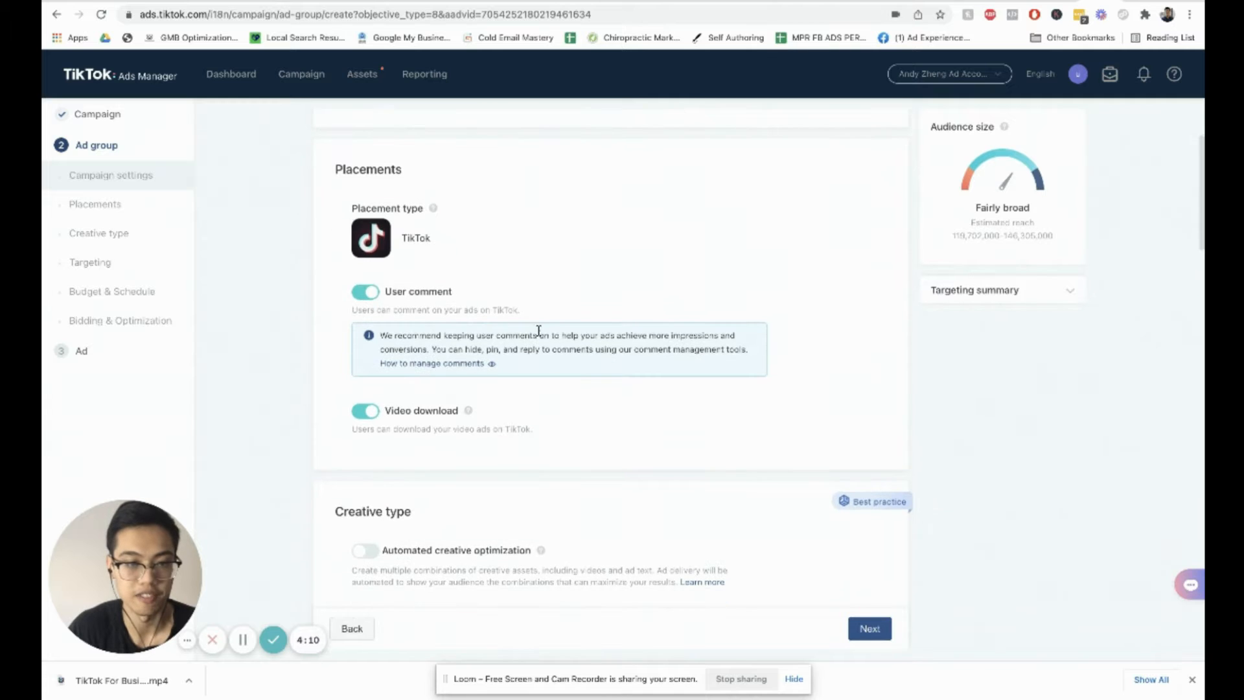
{"action": "scroll", "coordinate": [472, 353], "scroll_direction": "down", "scroll_amount": 3}
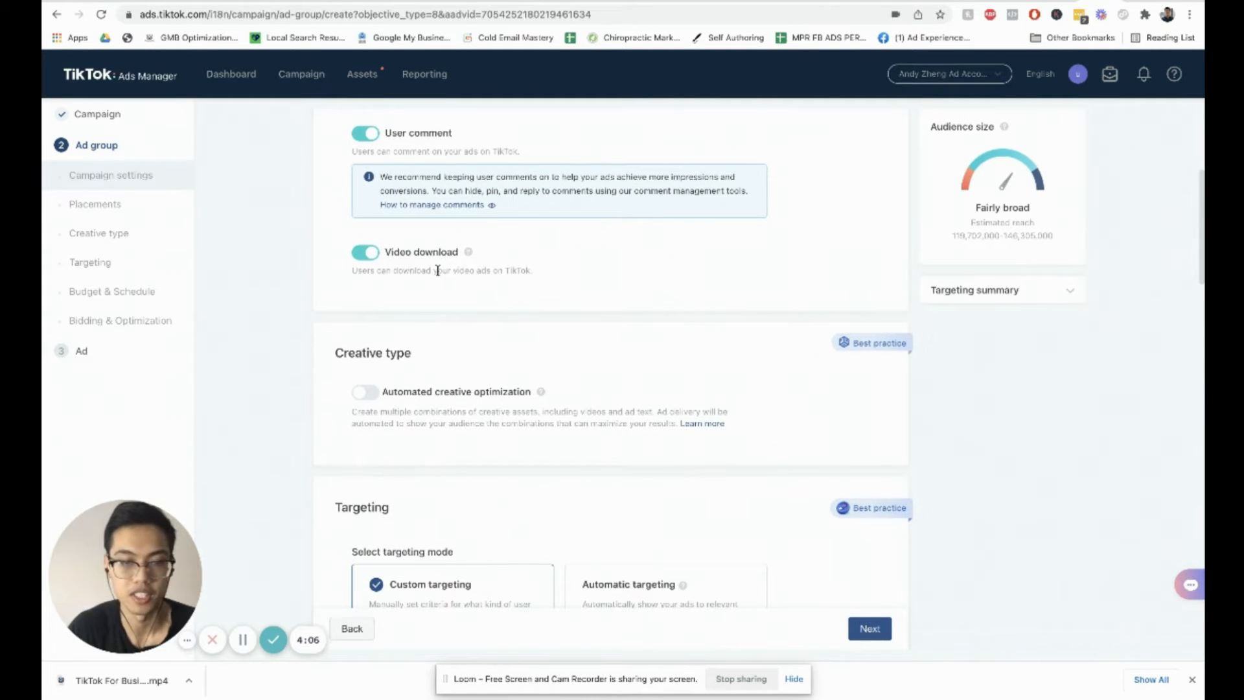
{"action": "scroll", "coordinate": [446, 311], "scroll_direction": "down", "scroll_amount": 2}
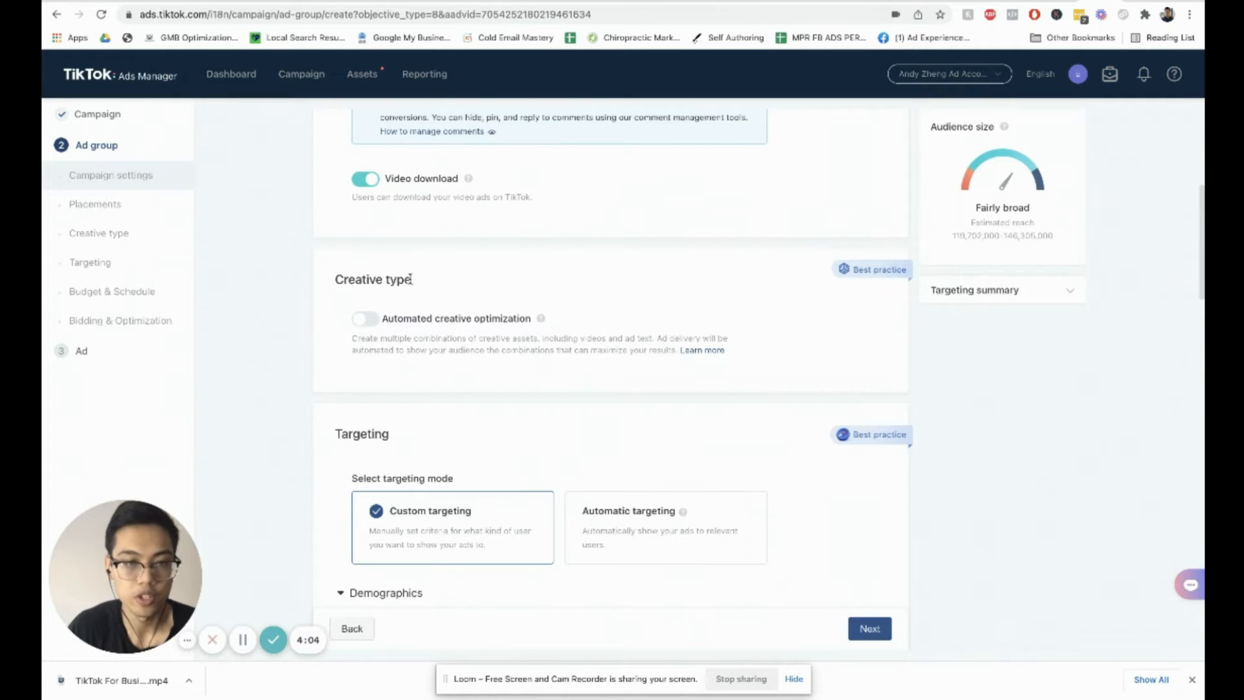
{"action": "scroll", "coordinate": [406, 271], "scroll_direction": "down", "scroll_amount": 1}
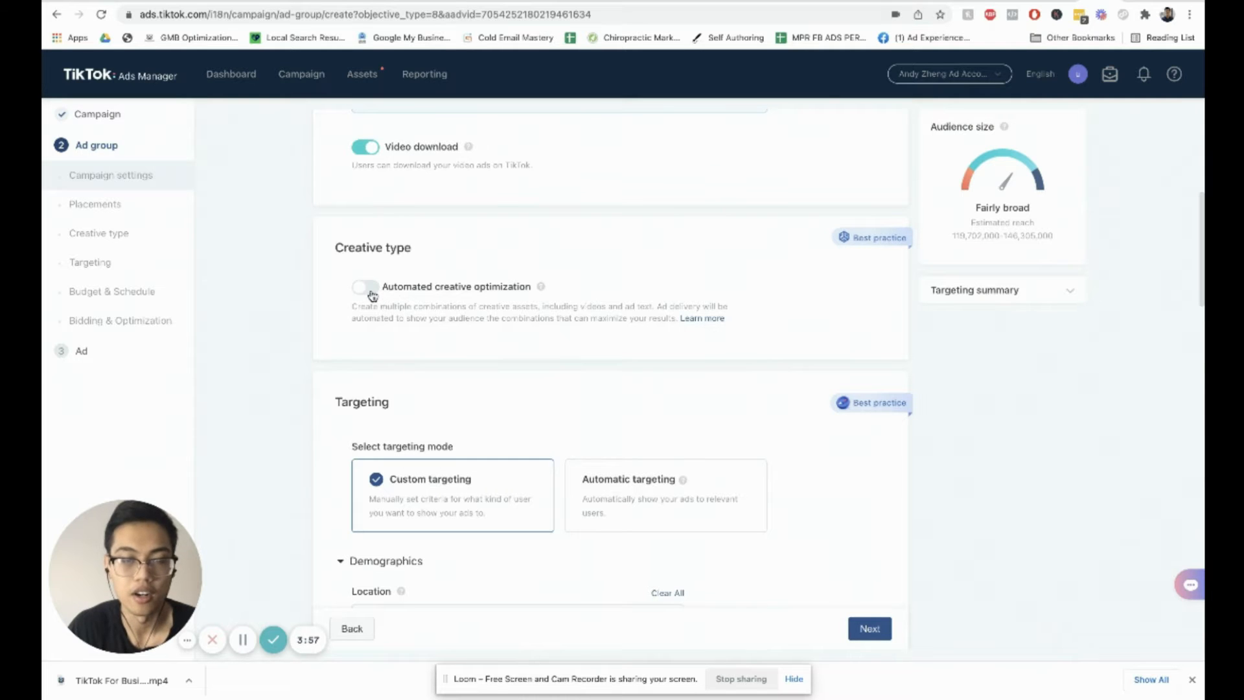
{"action": "scroll", "coordinate": [375, 294], "scroll_direction": "down", "scroll_amount": 1}
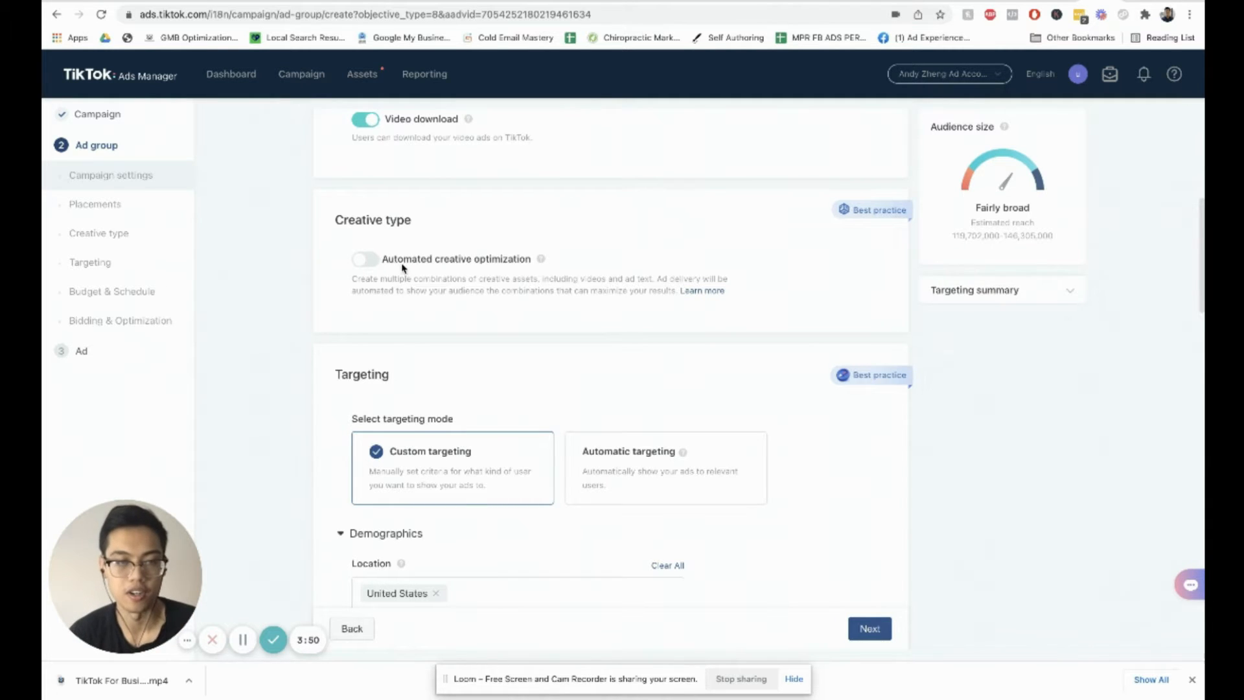
{"action": "scroll", "coordinate": [408, 266], "scroll_direction": "down", "scroll_amount": 1}
{"action": "scroll", "coordinate": [453, 288], "scroll_direction": "down", "scroll_amount": 1}
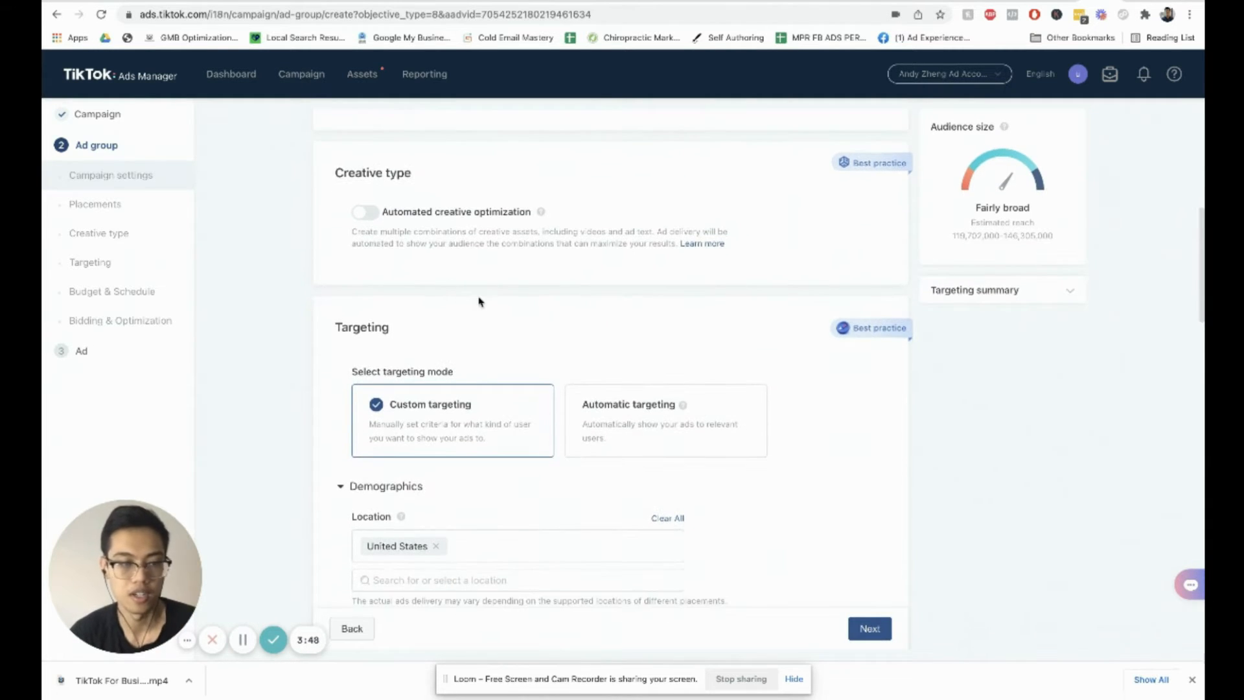
{"action": "scroll", "coordinate": [538, 301], "scroll_direction": "down", "scroll_amount": 1}
{"action": "scroll", "coordinate": [561, 304], "scroll_direction": "down", "scroll_amount": 4}
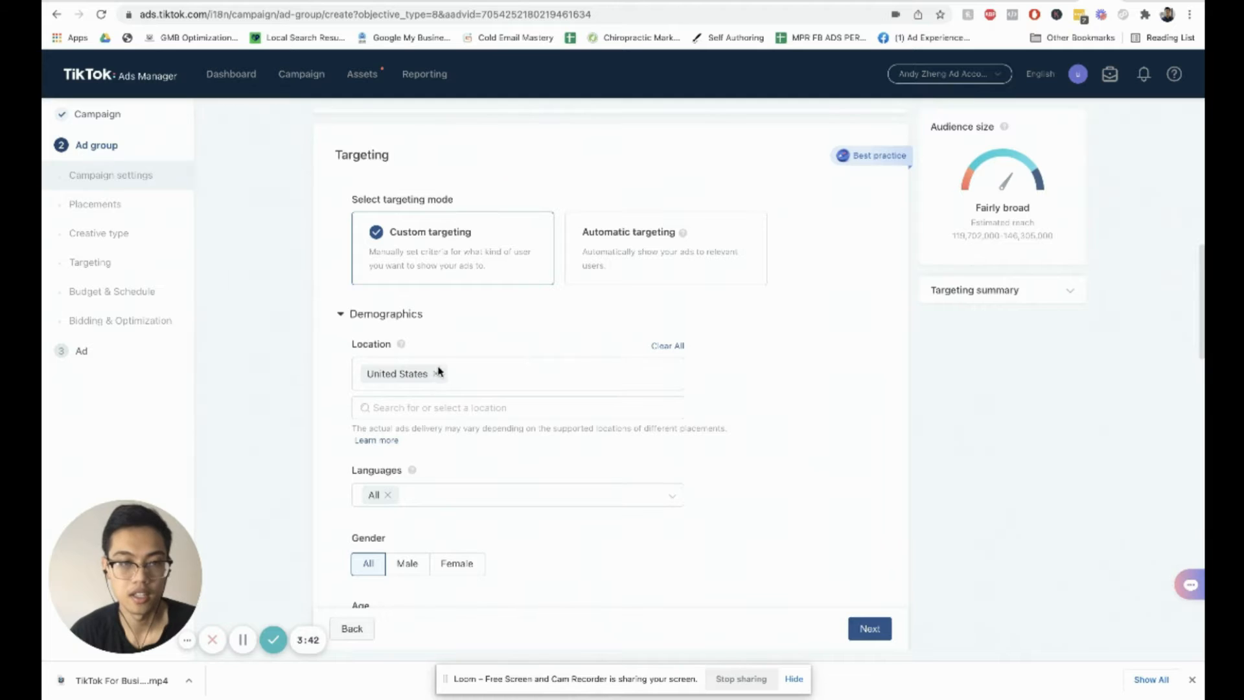
{"action": "scroll", "coordinate": [438, 363], "scroll_direction": "down", "scroll_amount": 4}
Step: Replace the United States location with the city Santa Clara, Santa Clara County, California
{"action": "scroll", "coordinate": [441, 337], "scroll_direction": "up", "scroll_amount": 1}
{"action": "scroll", "coordinate": [441, 317], "scroll_direction": "up", "scroll_amount": 4}
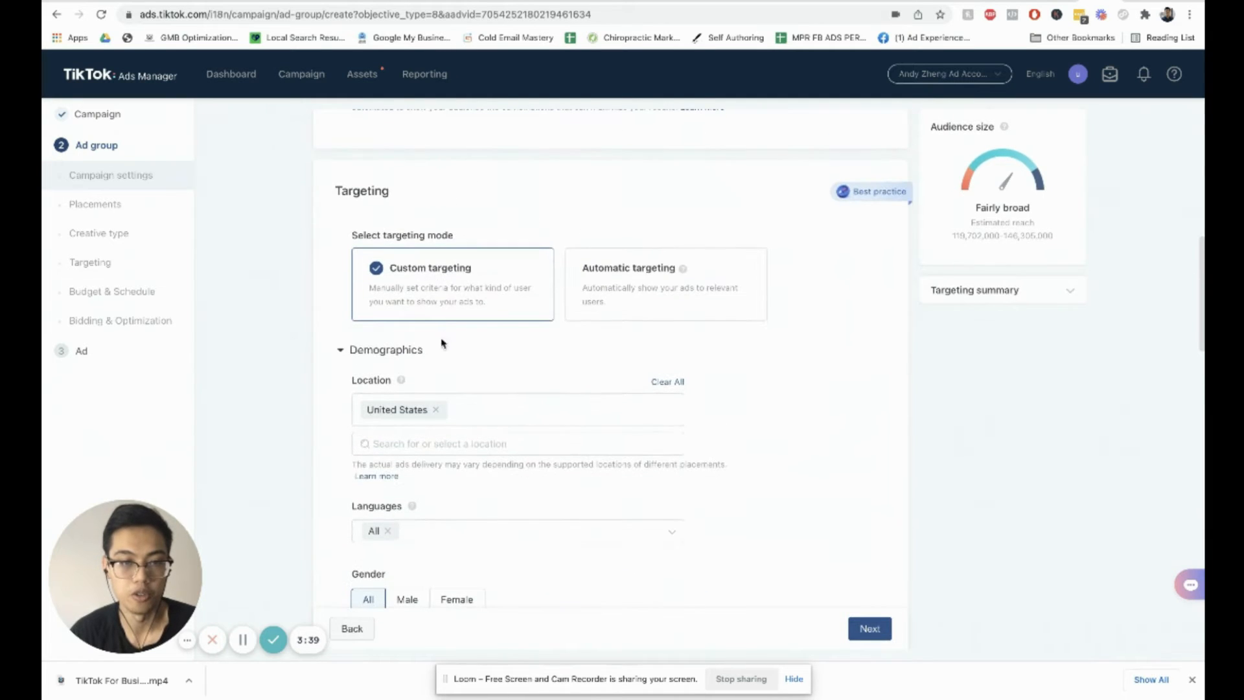
{"action": "left_click", "coordinate": [437, 411]}
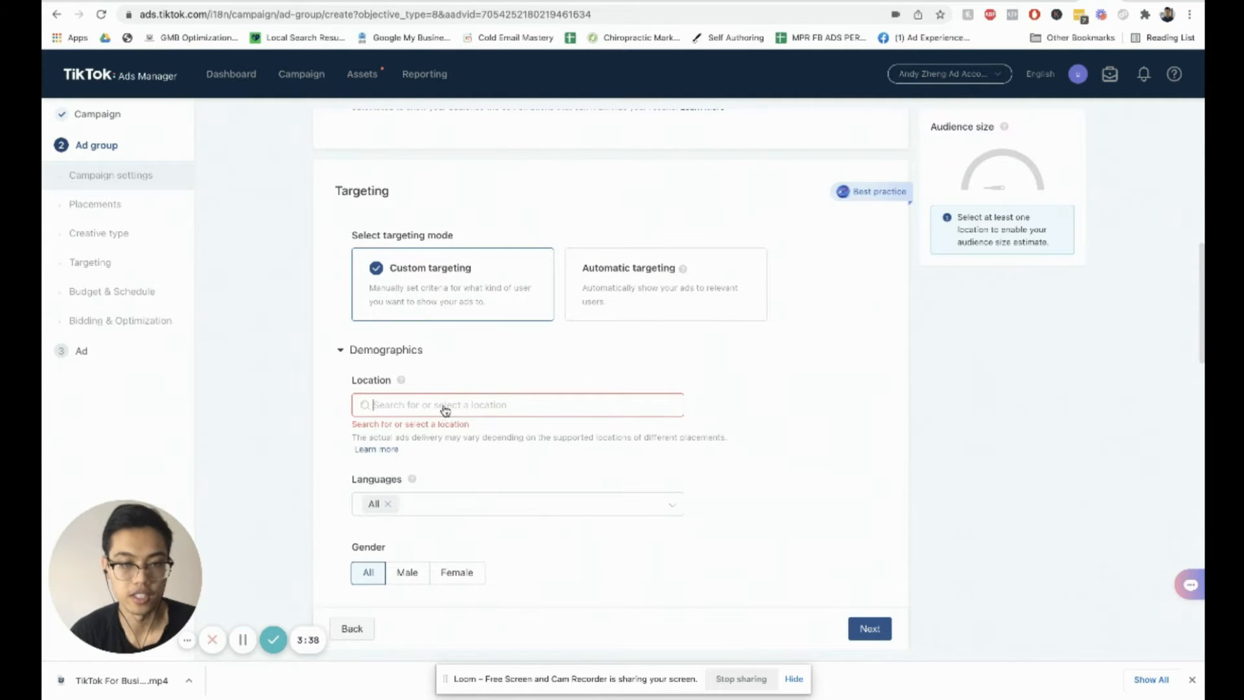
{"action": "left_click", "coordinate": [445, 410]}
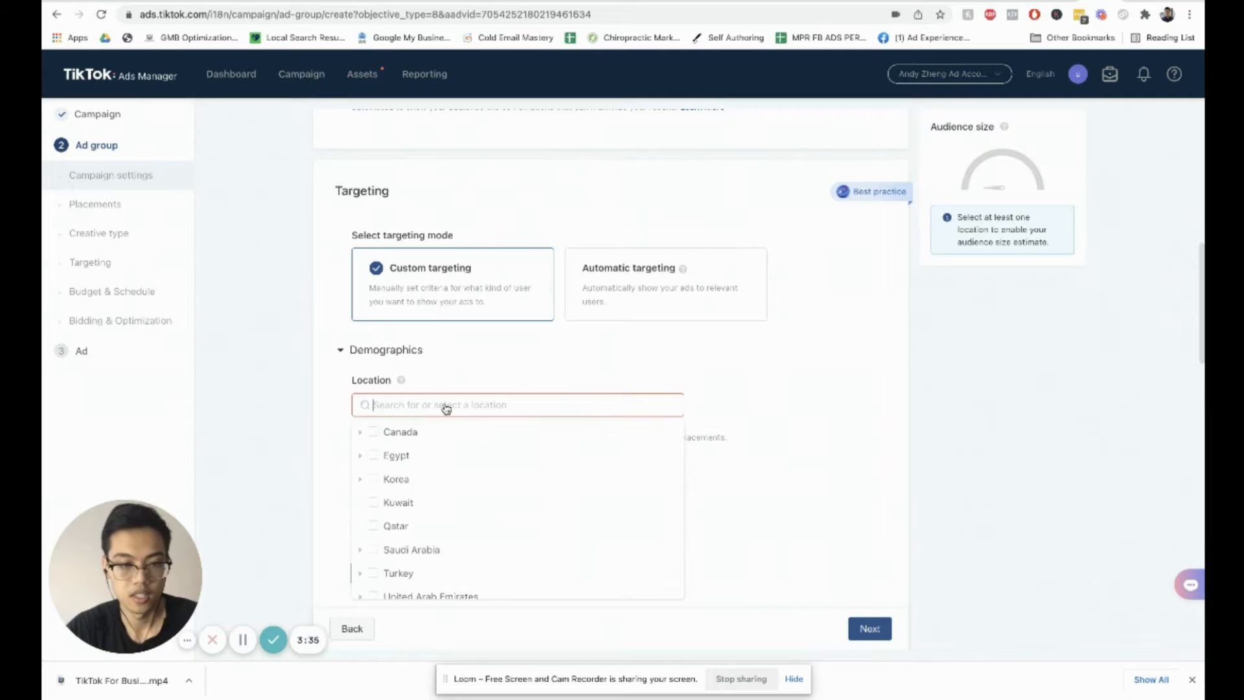
{"action": "type", "text": "Santa Cla"}
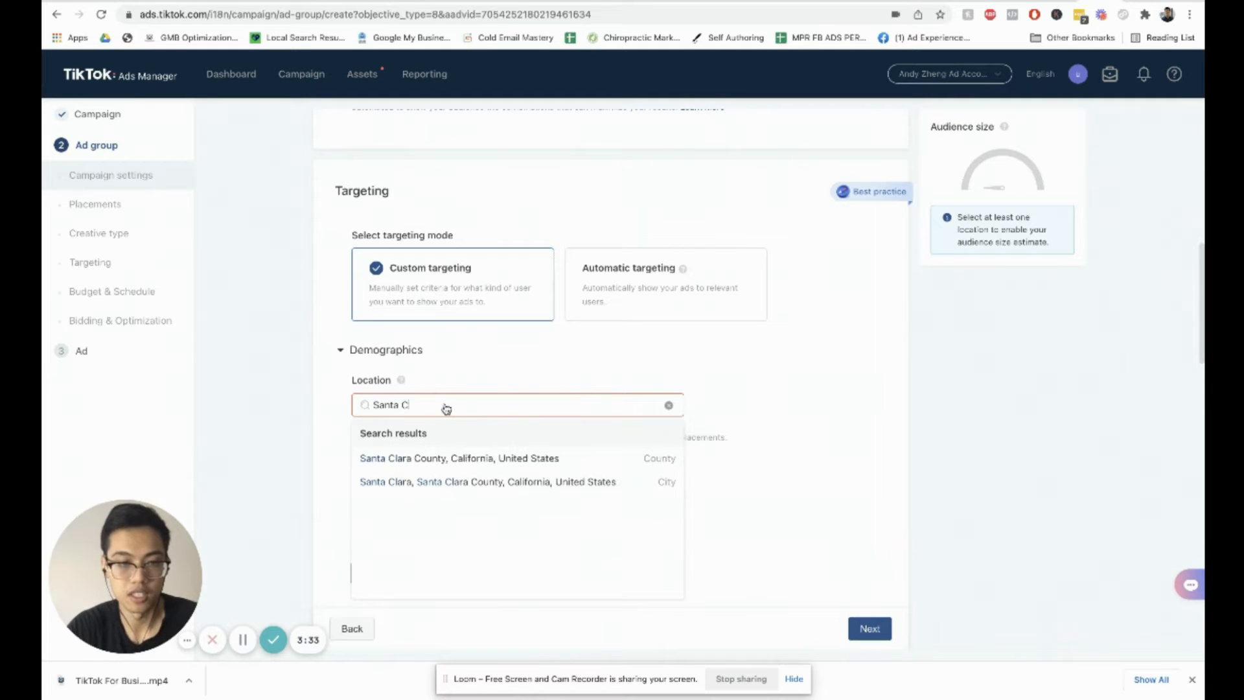
{"action": "left_click", "coordinate": [514, 472]}
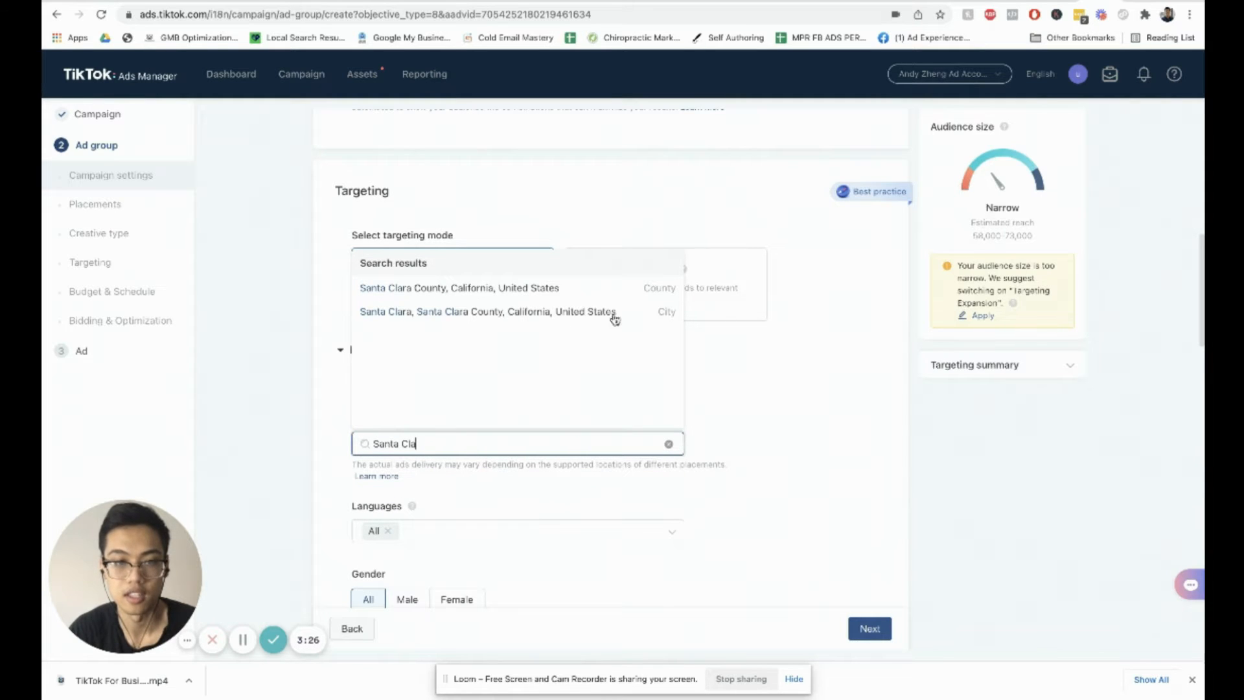
{"action": "left_click", "coordinate": [837, 387]}
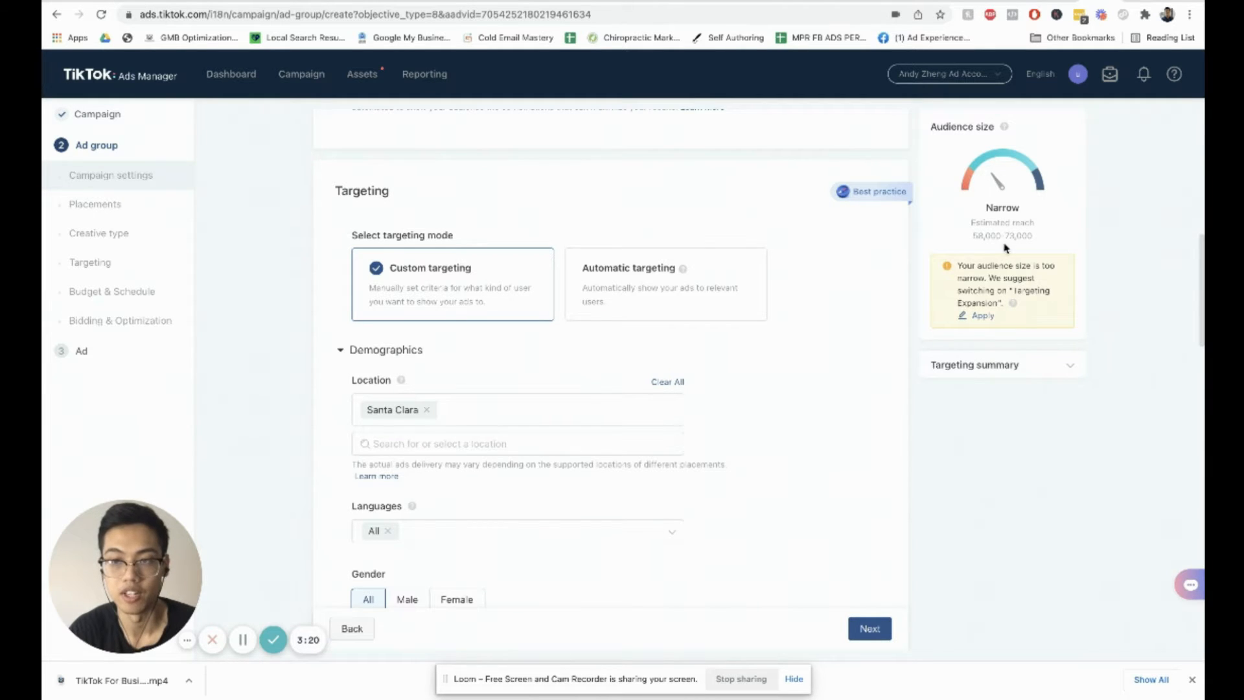
Step: Set the targeted language to English only instead of All
{"action": "scroll", "coordinate": [720, 353], "scroll_direction": "down", "scroll_amount": 2}
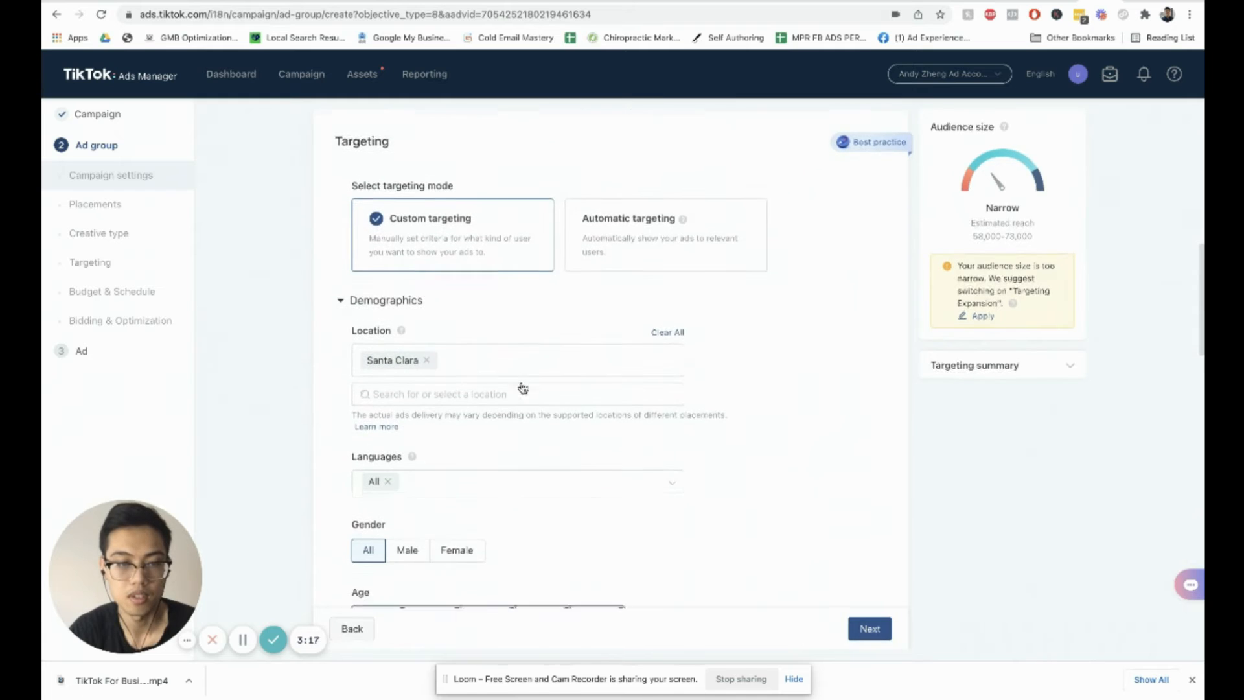
{"action": "scroll", "coordinate": [523, 387], "scroll_direction": "down", "scroll_amount": 4}
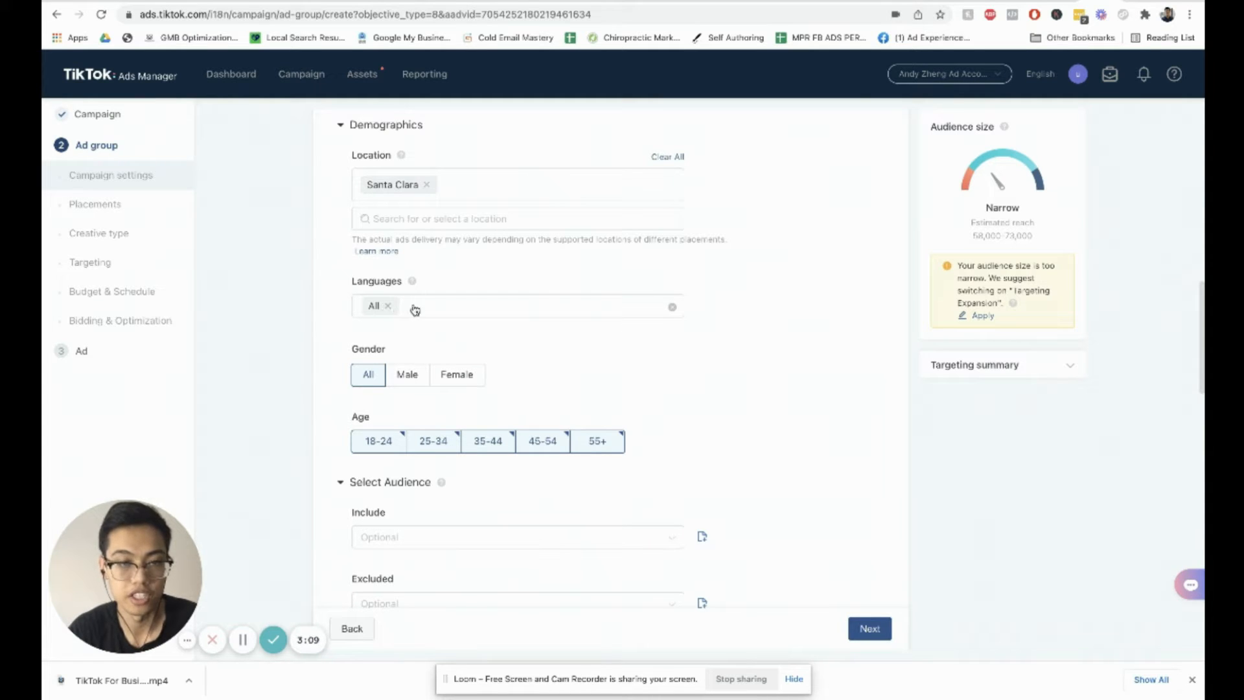
{"action": "left_click", "coordinate": [672, 310]}
{"action": "left_click", "coordinate": [672, 310]}
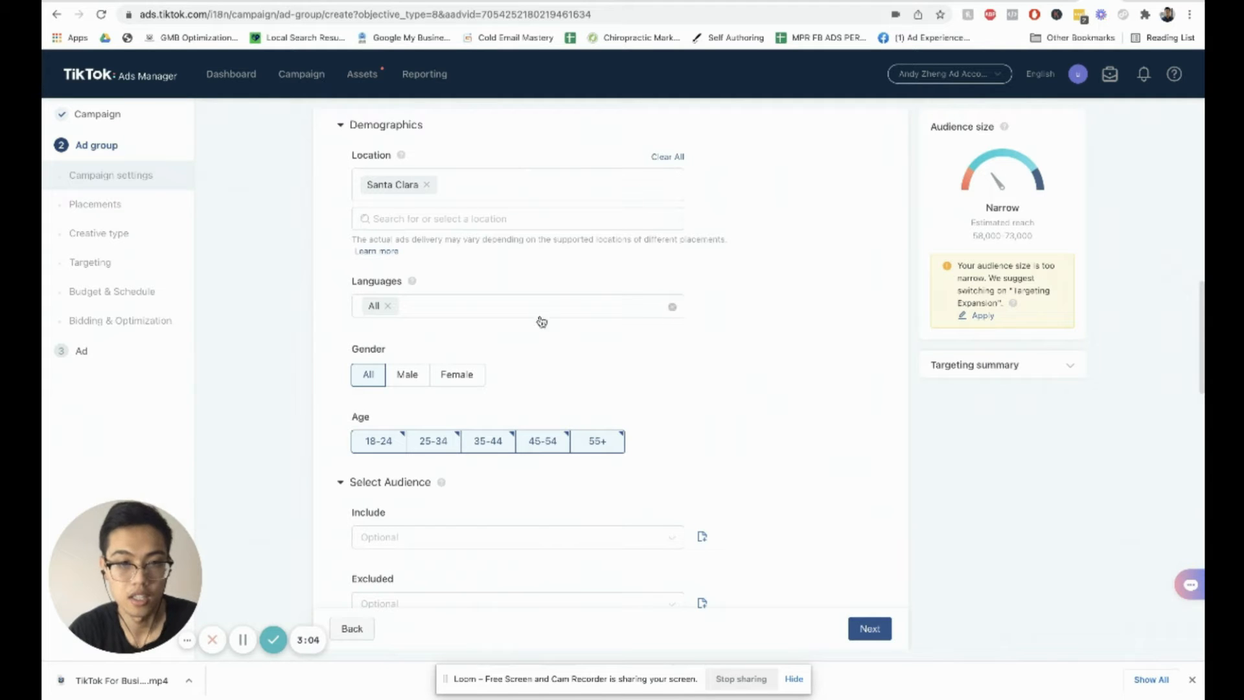
{"action": "left_click", "coordinate": [395, 312]}
{"action": "double_click", "coordinate": [383, 361]}
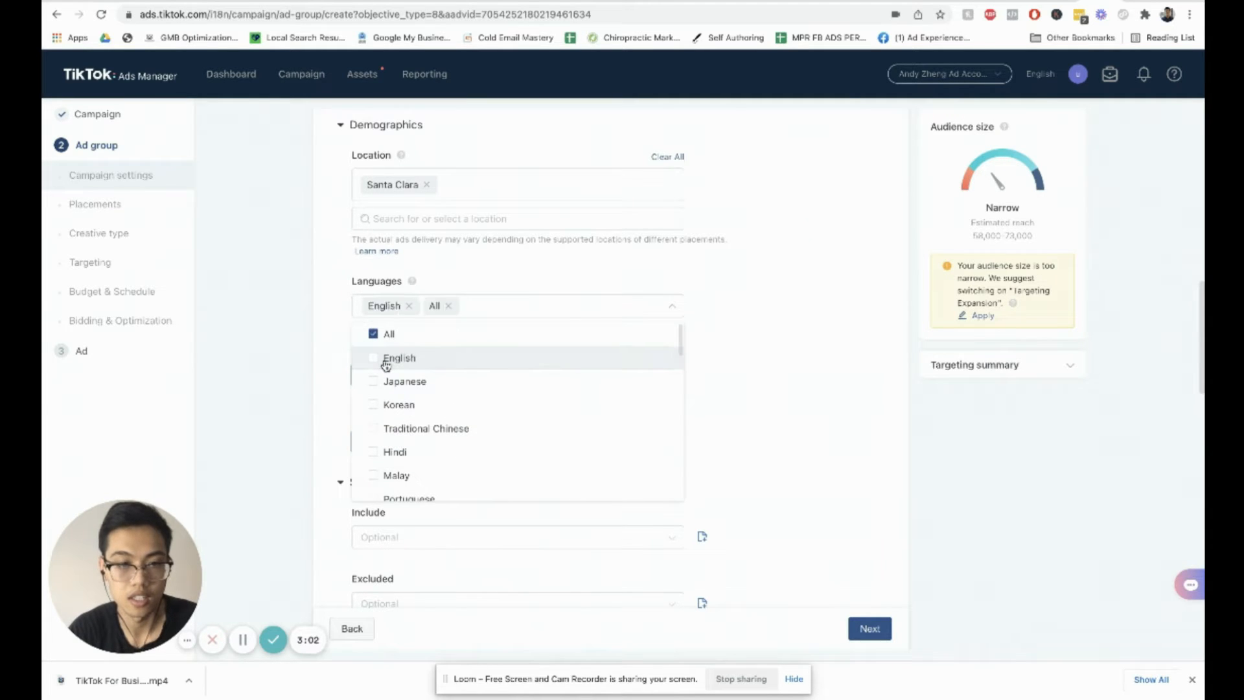
{"action": "left_click", "coordinate": [377, 361]}
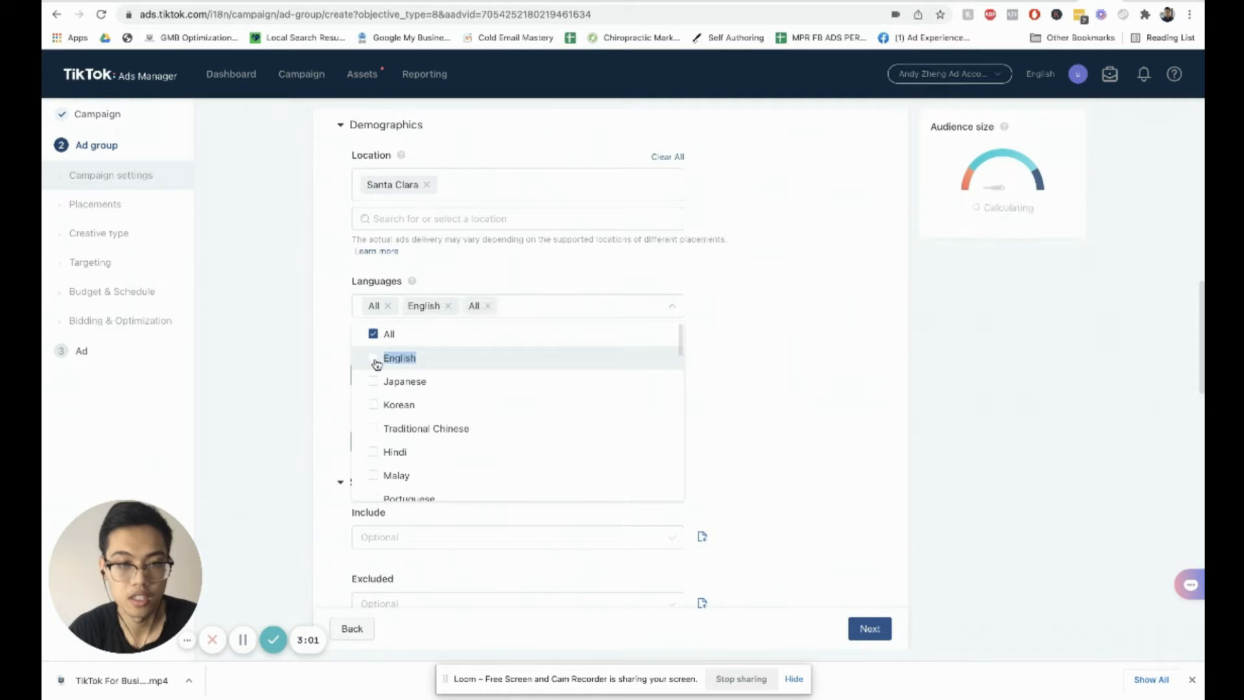
{"action": "left_click", "coordinate": [376, 363]}
{"action": "left_click", "coordinate": [375, 362]}
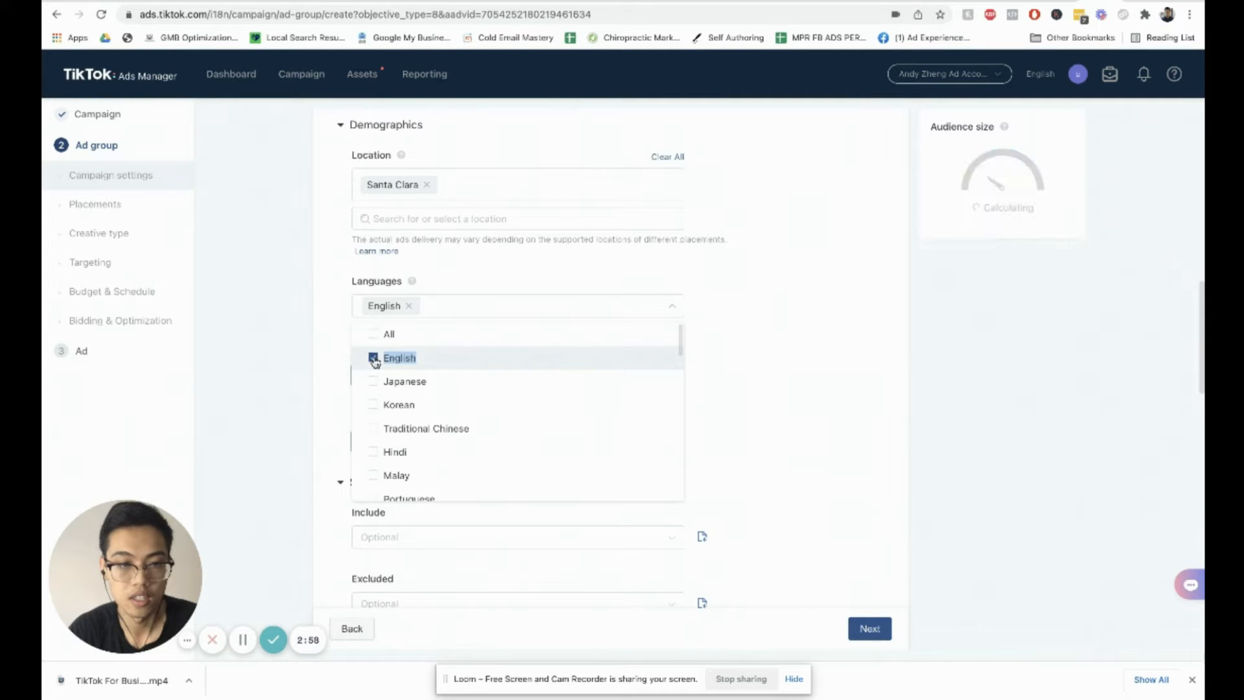
{"action": "left_click", "coordinate": [376, 362]}
{"action": "left_click", "coordinate": [377, 360]}
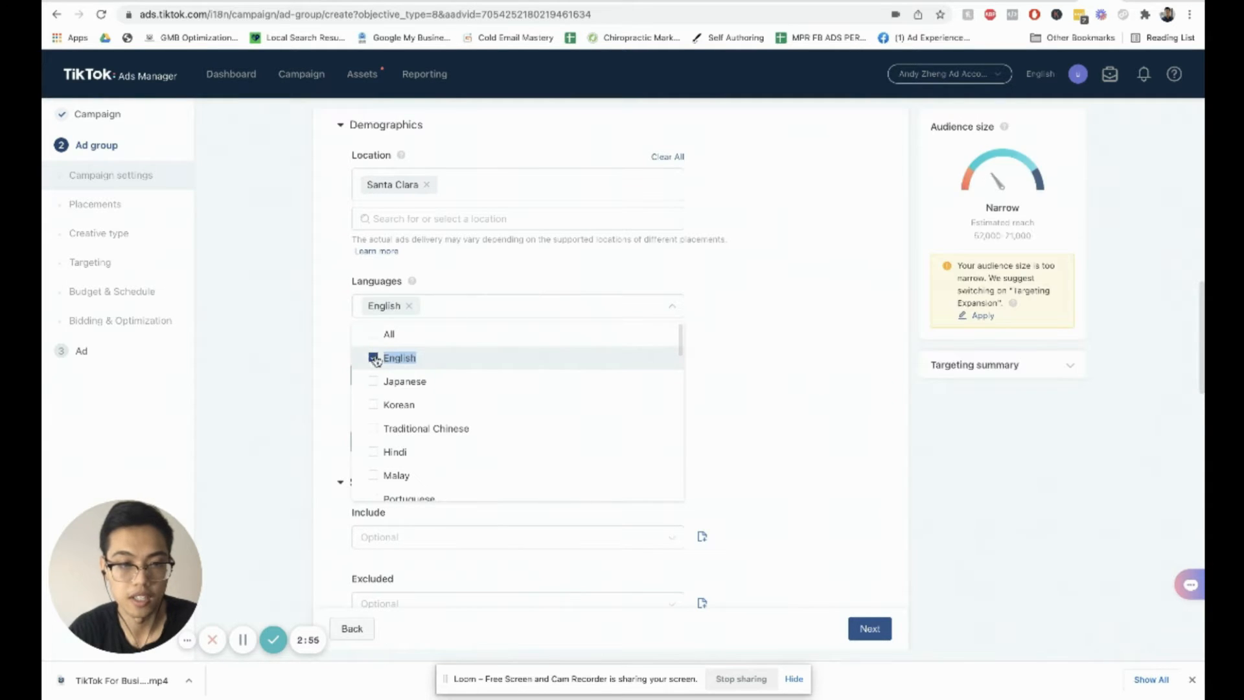
{"action": "left_click", "coordinate": [761, 364]}
Step: Deselect the 18-24 age range in the targeting demographics
{"action": "scroll", "coordinate": [436, 333], "scroll_direction": "down", "scroll_amount": 2}
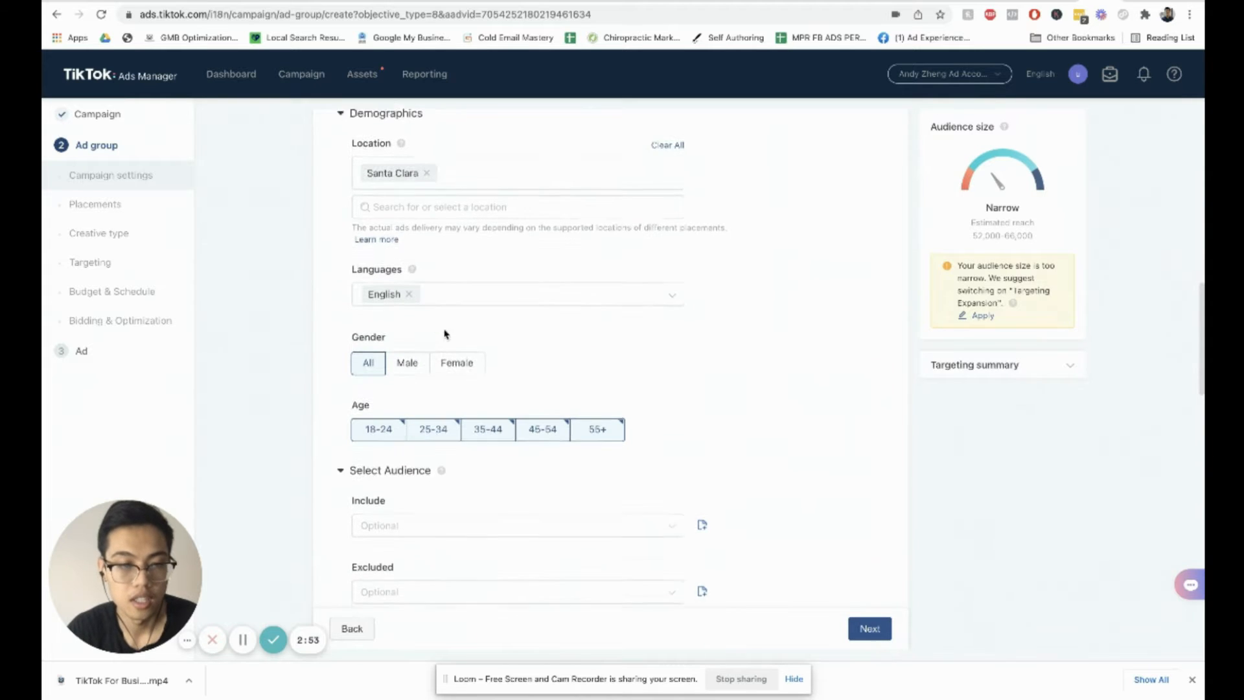
{"action": "scroll", "coordinate": [399, 334], "scroll_direction": "down", "scroll_amount": 3}
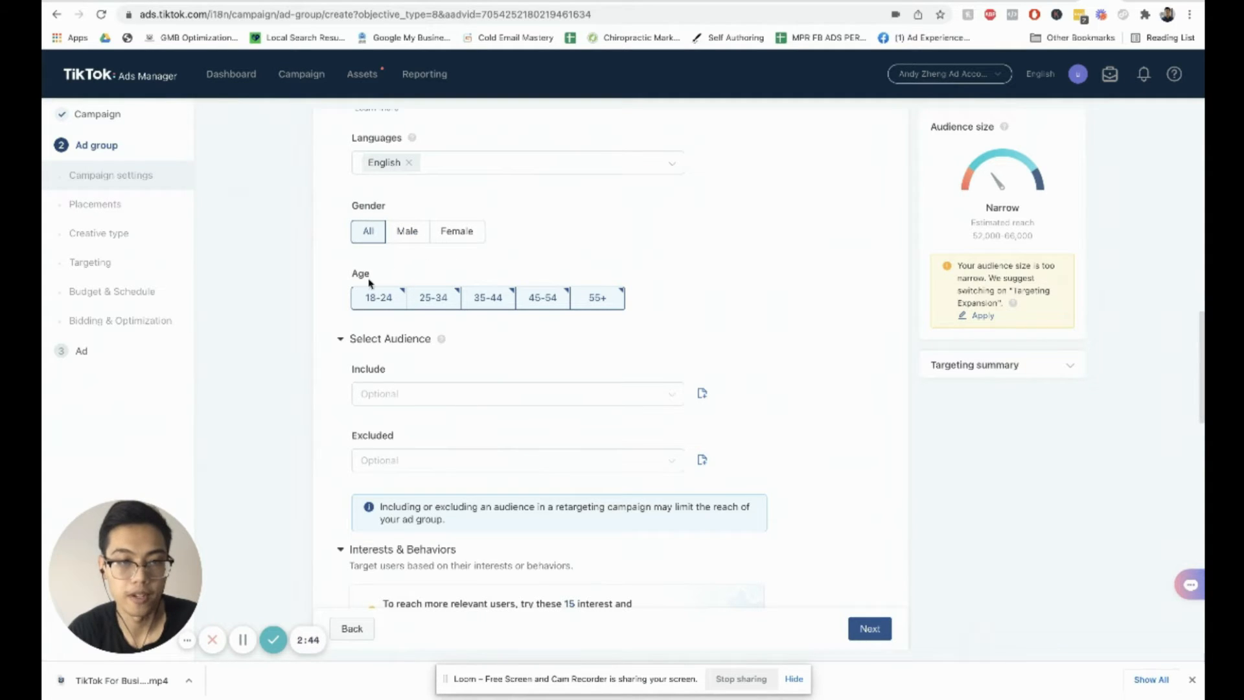
{"action": "left_click", "coordinate": [392, 302]}
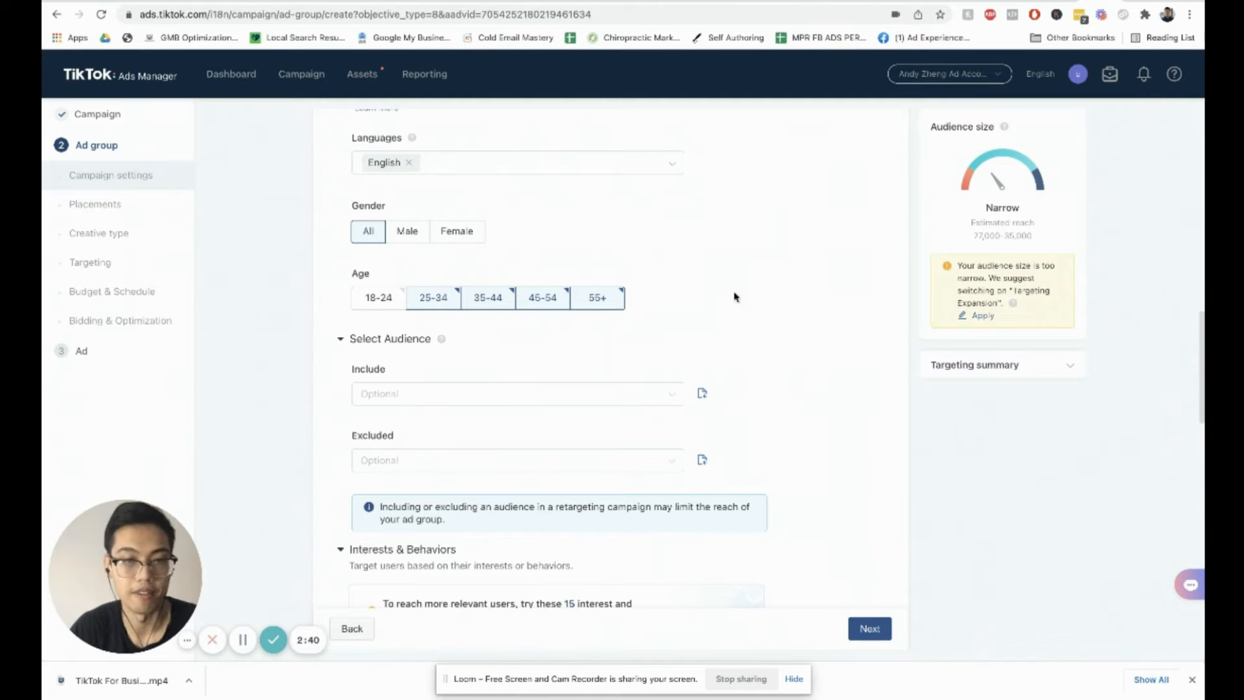
Step: Check the Include audience selector for saved custom audiences
{"action": "scroll", "coordinate": [466, 340], "scroll_direction": "down", "scroll_amount": 1}
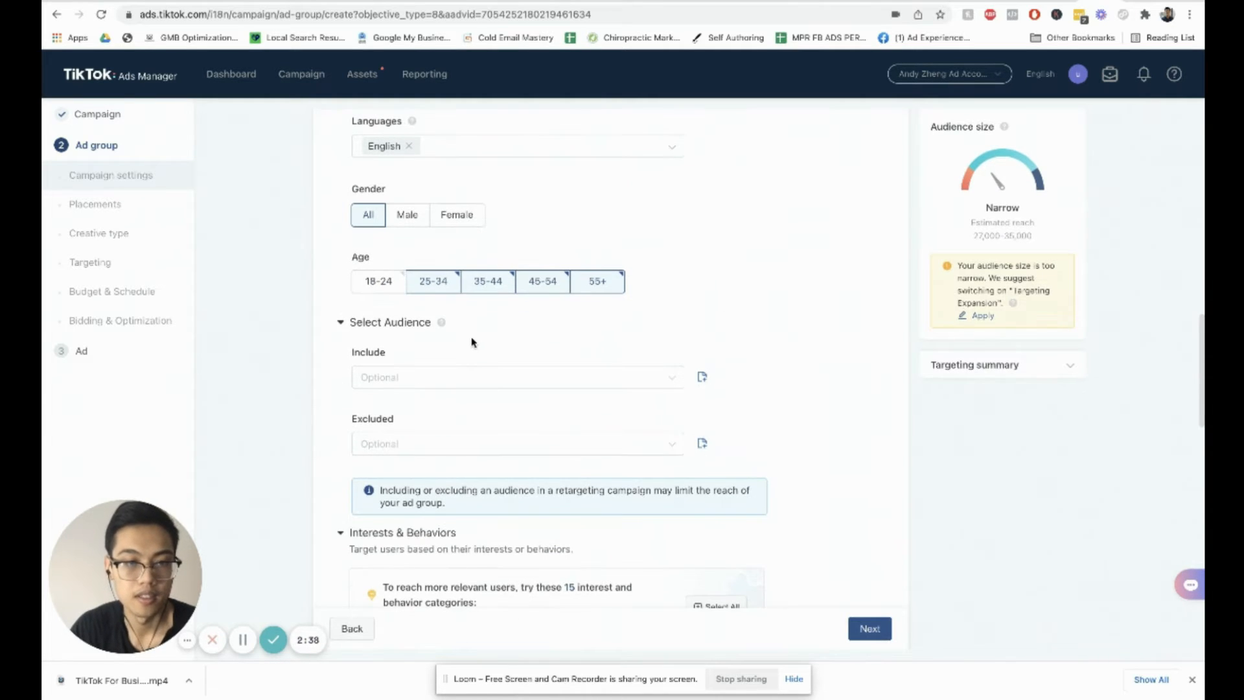
{"action": "scroll", "coordinate": [454, 347], "scroll_direction": "down", "scroll_amount": 1}
{"action": "left_click", "coordinate": [422, 358]}
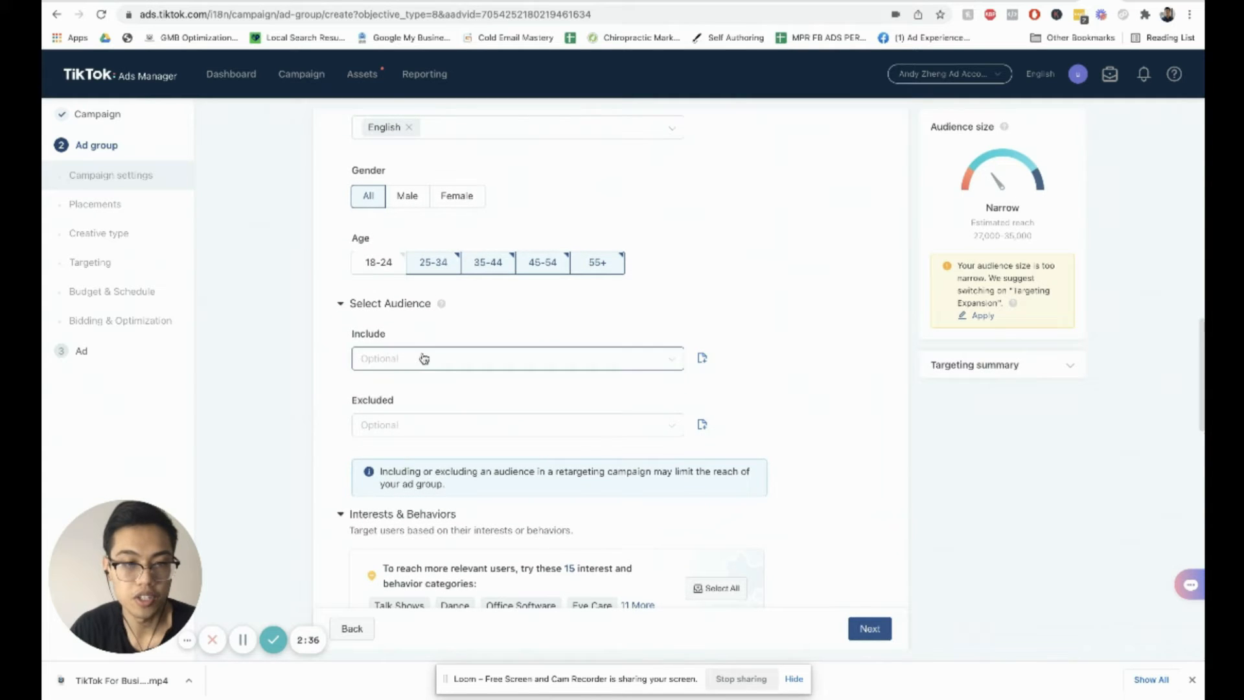
{"action": "left_click", "coordinate": [462, 344]}
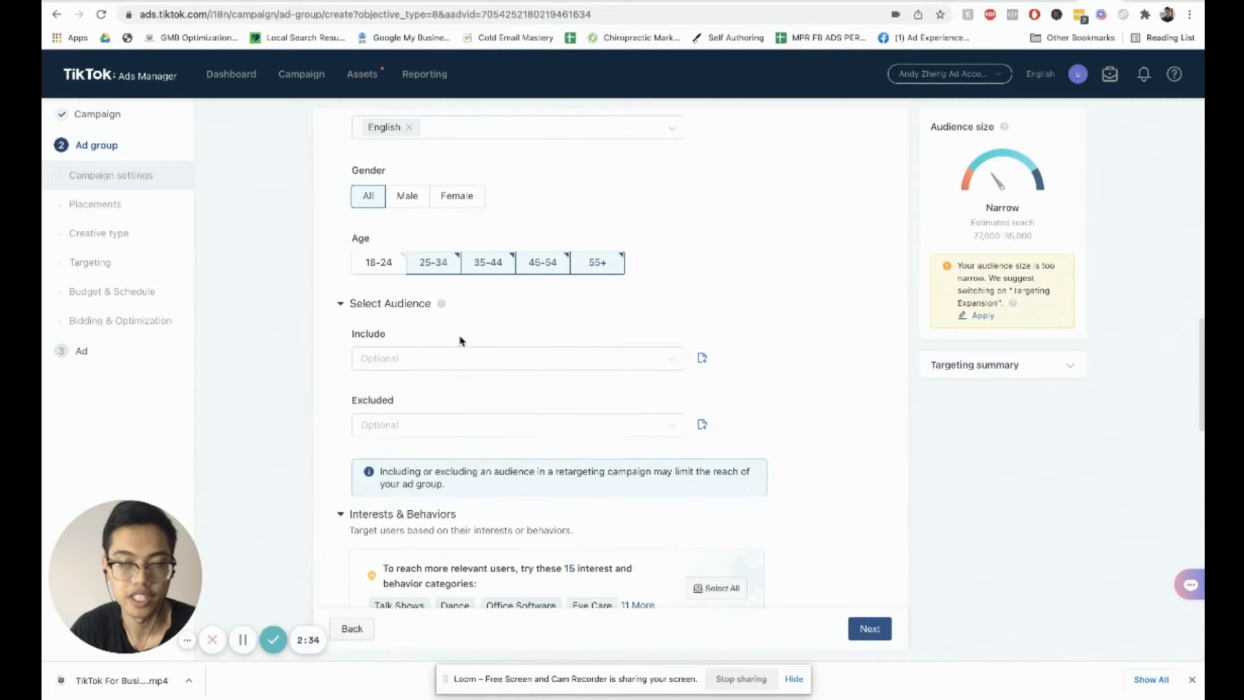
{"action": "scroll", "coordinate": [464, 309], "scroll_direction": "down", "scroll_amount": 3}
{"action": "scroll", "coordinate": [463, 308], "scroll_direction": "up", "scroll_amount": 1}
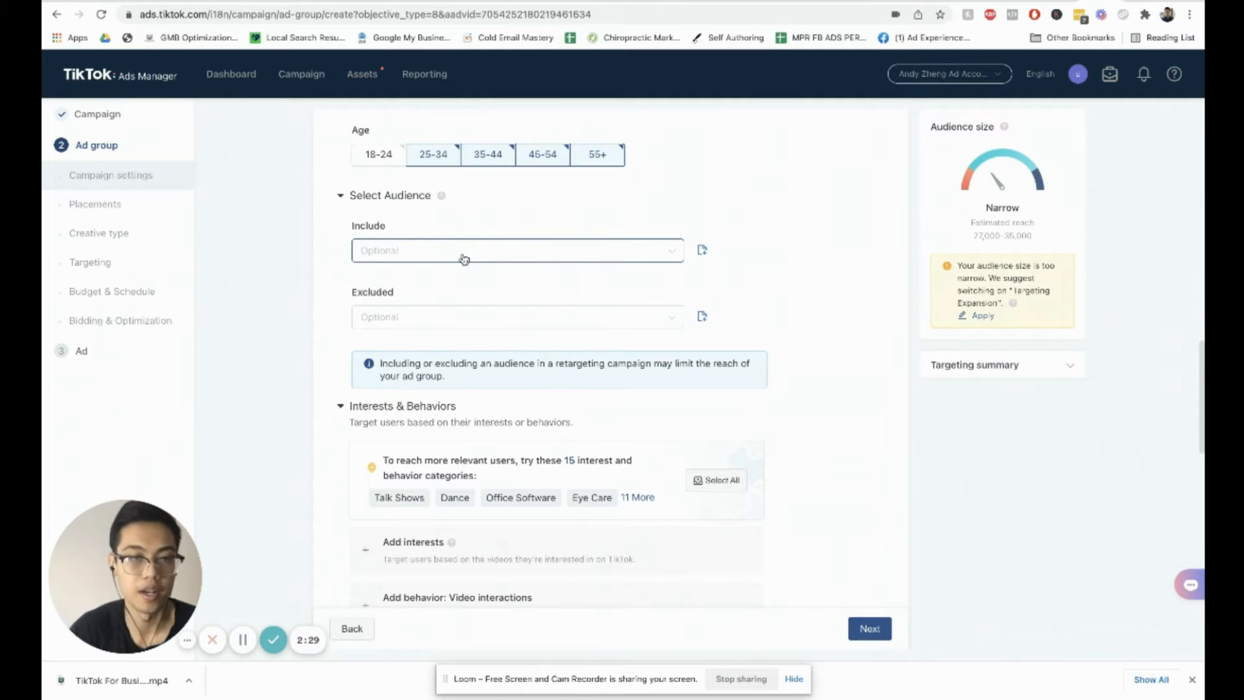
{"action": "left_click", "coordinate": [472, 256]}
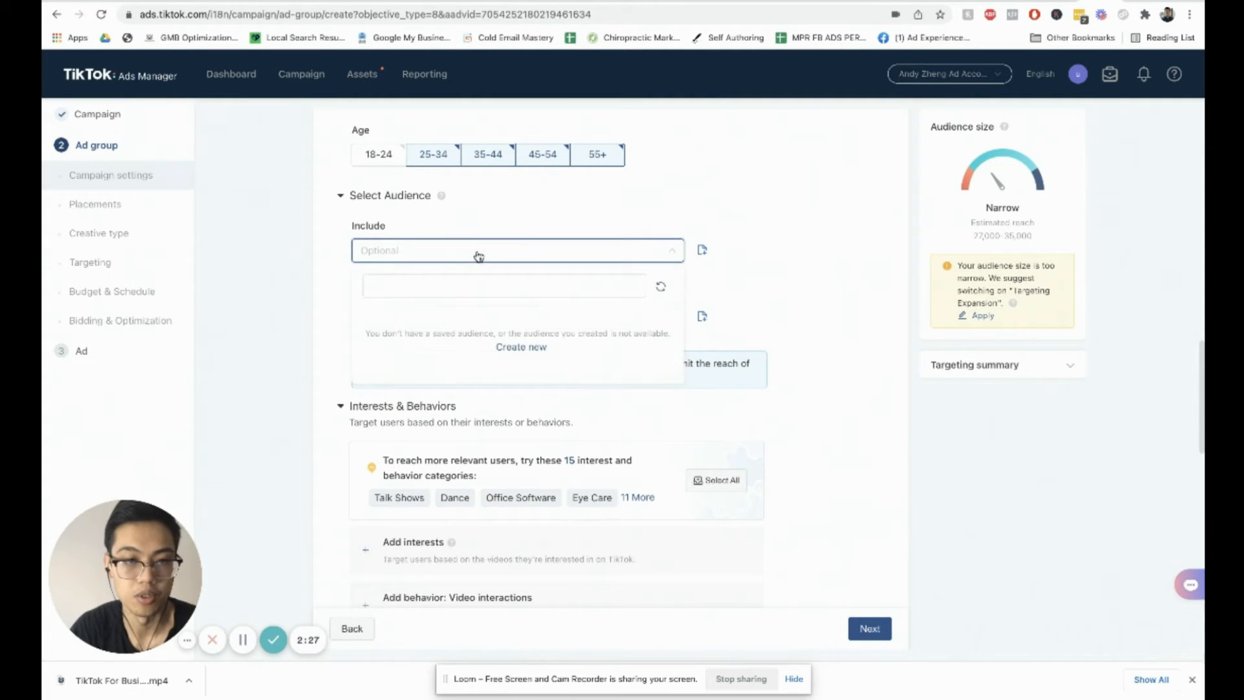
{"action": "left_click", "coordinate": [514, 237]}
{"action": "scroll", "coordinate": [502, 333], "scroll_direction": "down", "scroll_amount": 2}
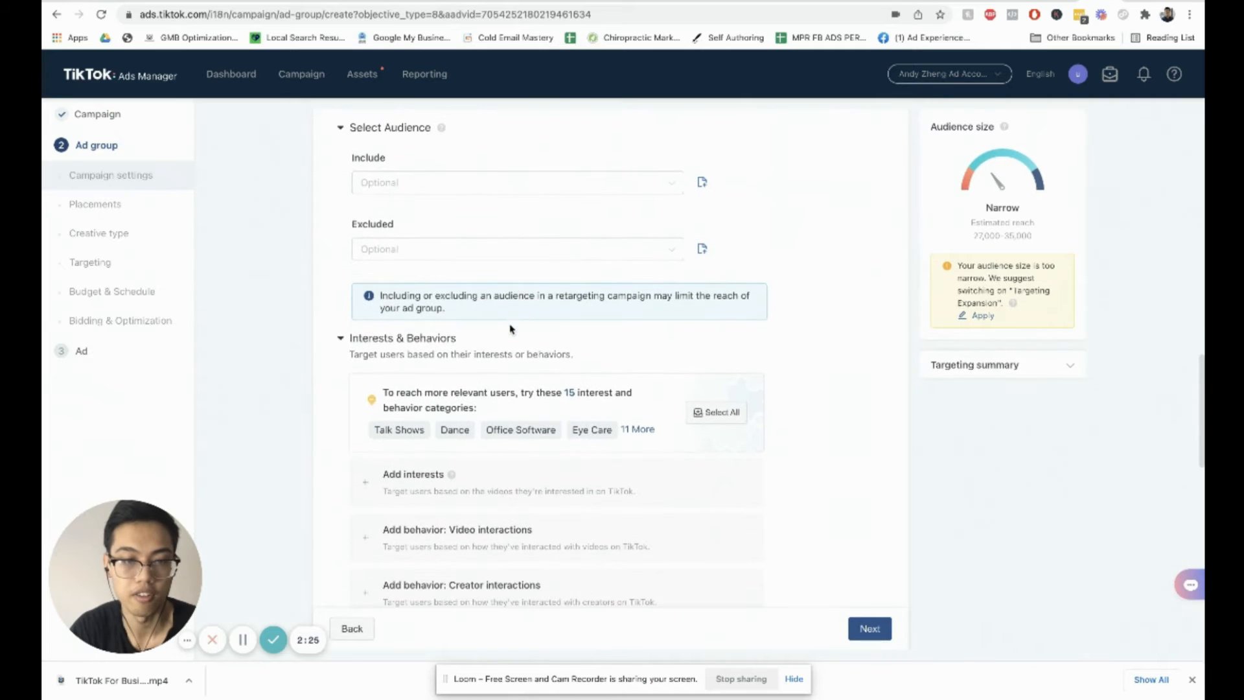
Step: Review the interests and behaviors, targeting expansion, and budget and schedule sections of the ad group
{"action": "scroll", "coordinate": [503, 333], "scroll_direction": "down", "scroll_amount": 4}
{"action": "scroll", "coordinate": [500, 325], "scroll_direction": "up", "scroll_amount": 1}
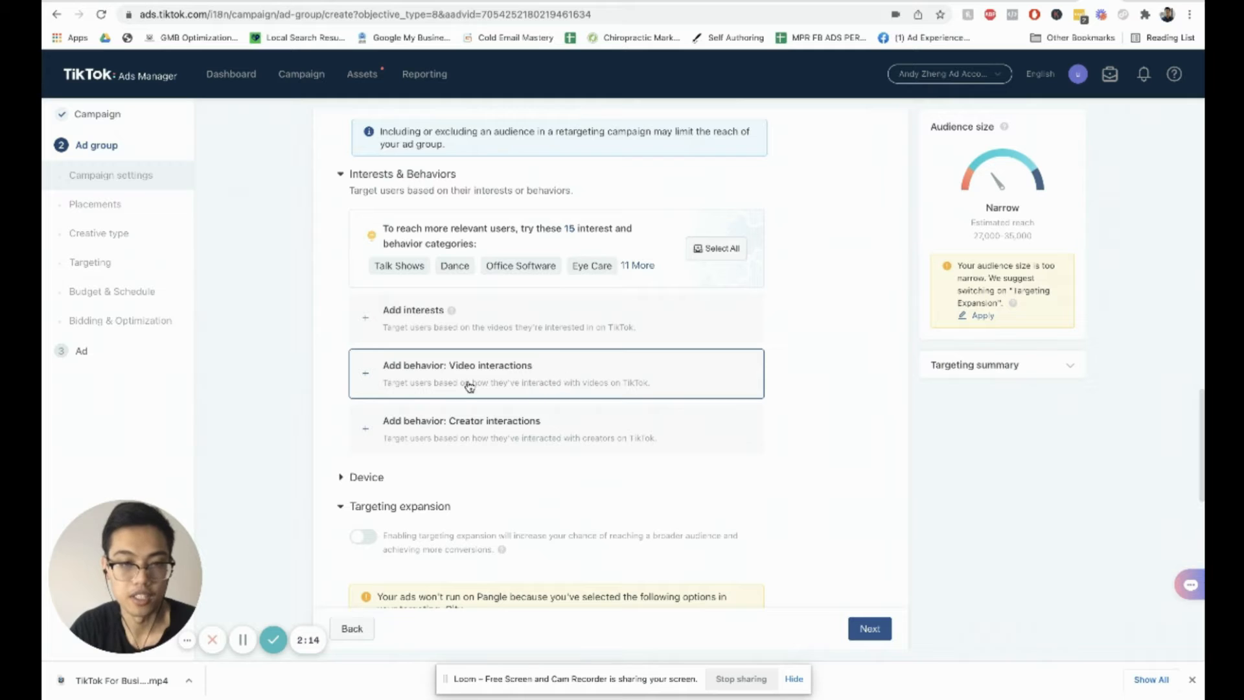
{"action": "scroll", "coordinate": [475, 313], "scroll_direction": "down", "scroll_amount": 1}
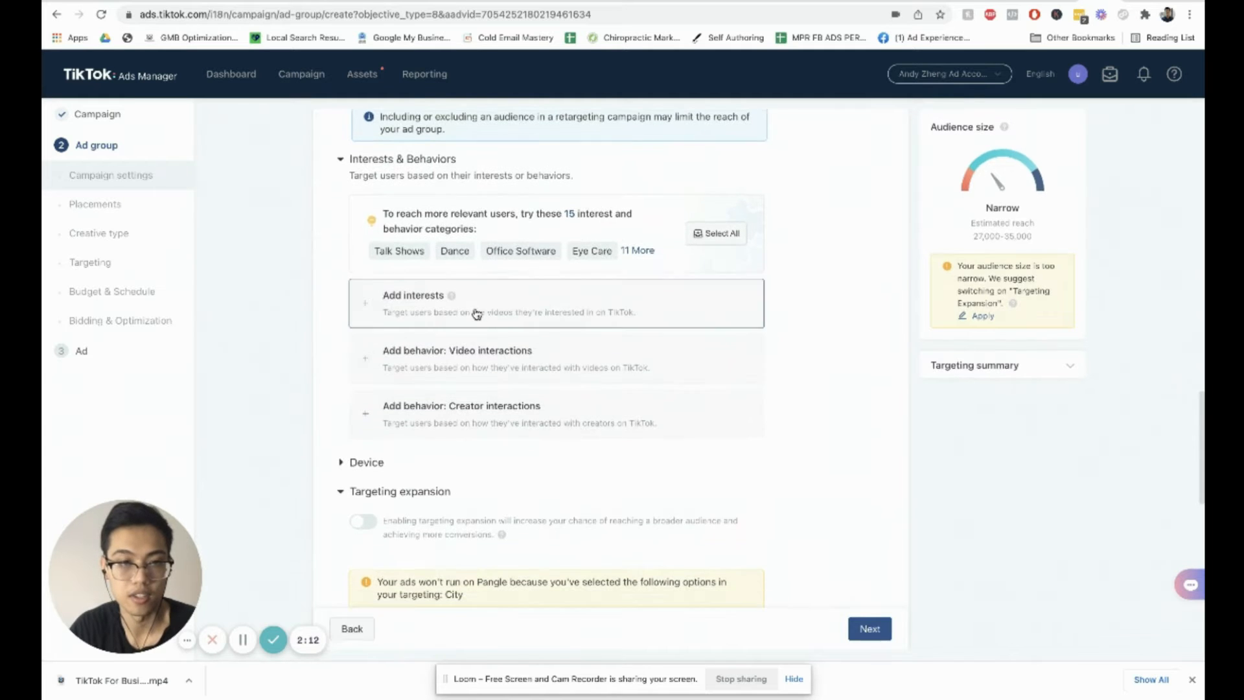
{"action": "scroll", "coordinate": [705, 233], "scroll_direction": "up", "scroll_amount": 2}
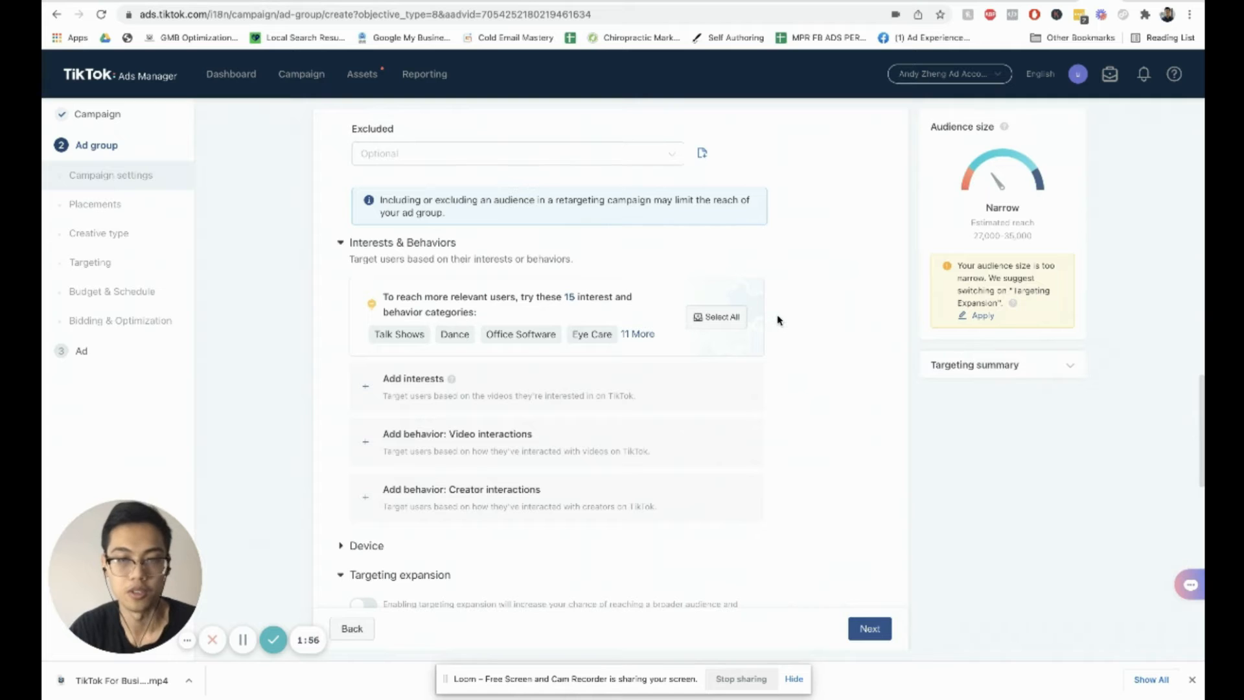
{"action": "scroll", "coordinate": [541, 243], "scroll_direction": "up", "scroll_amount": 5}
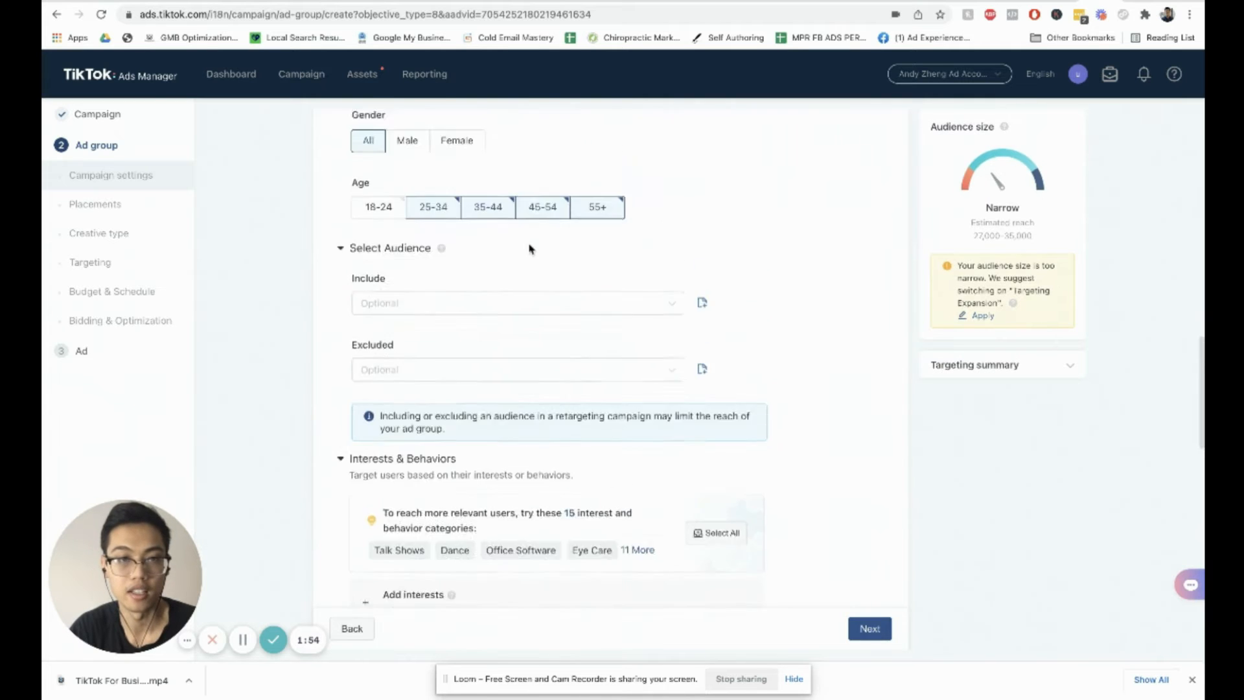
{"action": "scroll", "coordinate": [540, 240], "scroll_direction": "up", "scroll_amount": 3}
{"action": "scroll", "coordinate": [508, 255], "scroll_direction": "down", "scroll_amount": 3}
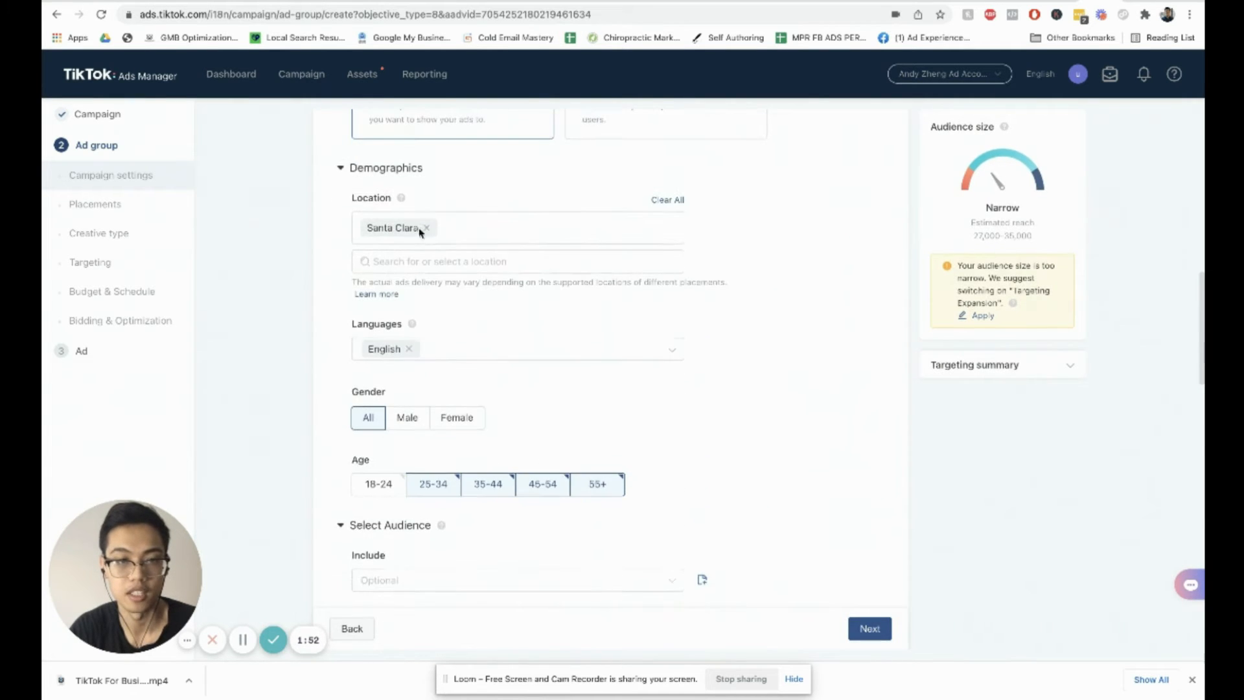
{"action": "scroll", "coordinate": [772, 341], "scroll_direction": "down", "scroll_amount": 7}
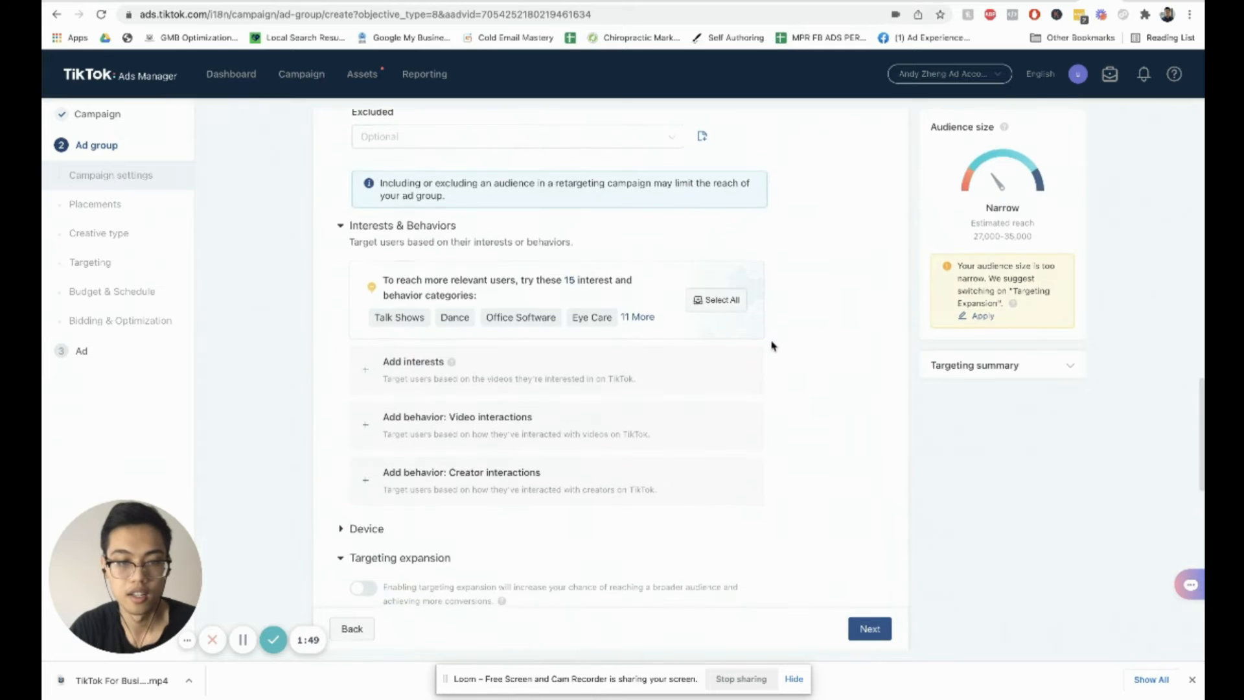
{"action": "scroll", "coordinate": [366, 431], "scroll_direction": "down", "scroll_amount": 2}
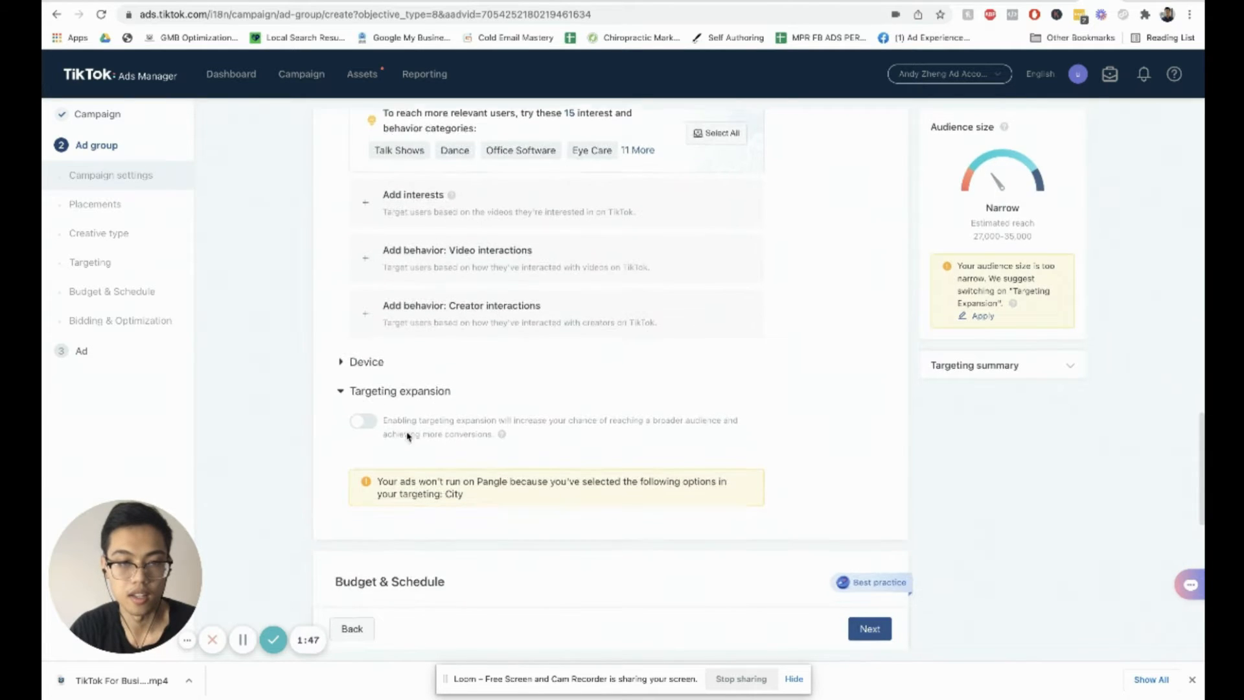
{"action": "scroll", "coordinate": [382, 401], "scroll_direction": "down", "scroll_amount": 2}
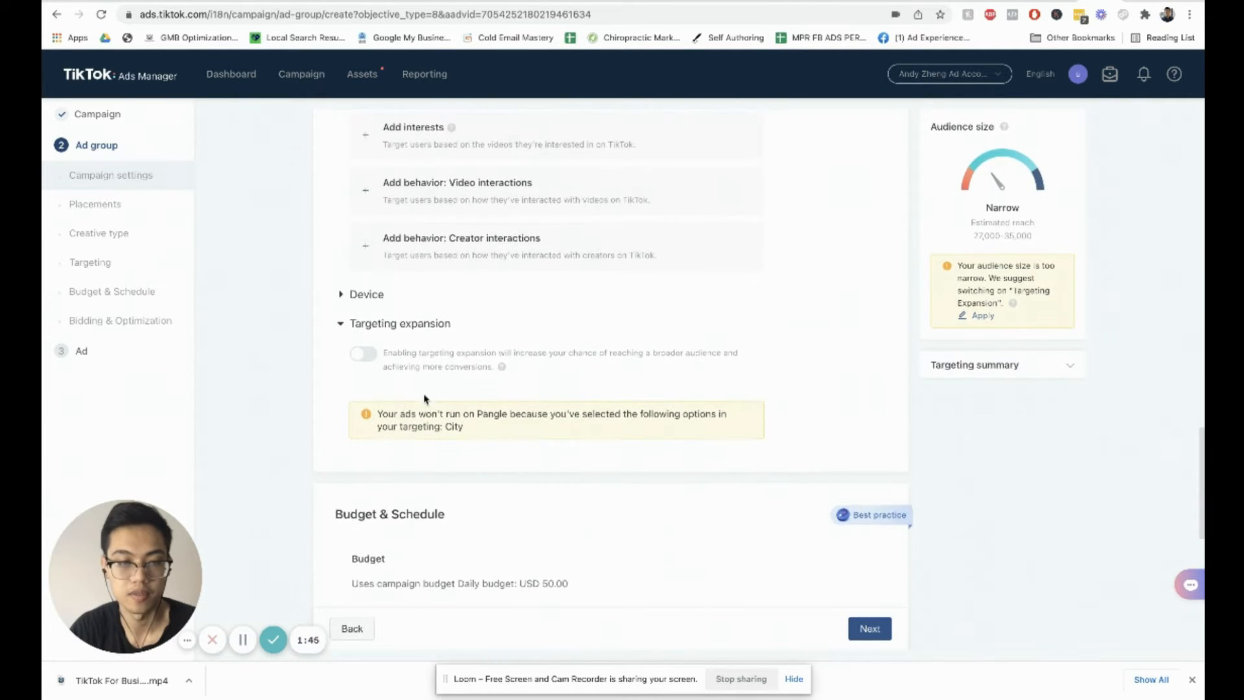
{"action": "scroll", "coordinate": [447, 369], "scroll_direction": "down", "scroll_amount": 3}
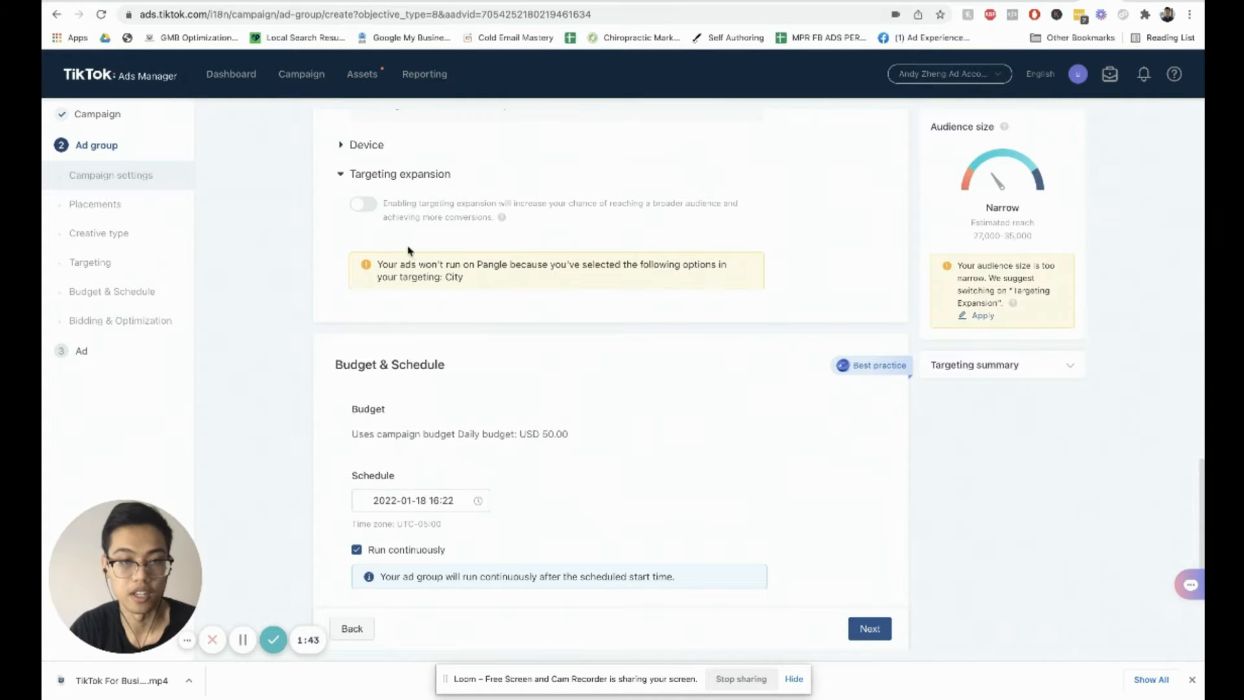
{"action": "scroll", "coordinate": [421, 272], "scroll_direction": "down", "scroll_amount": 1}
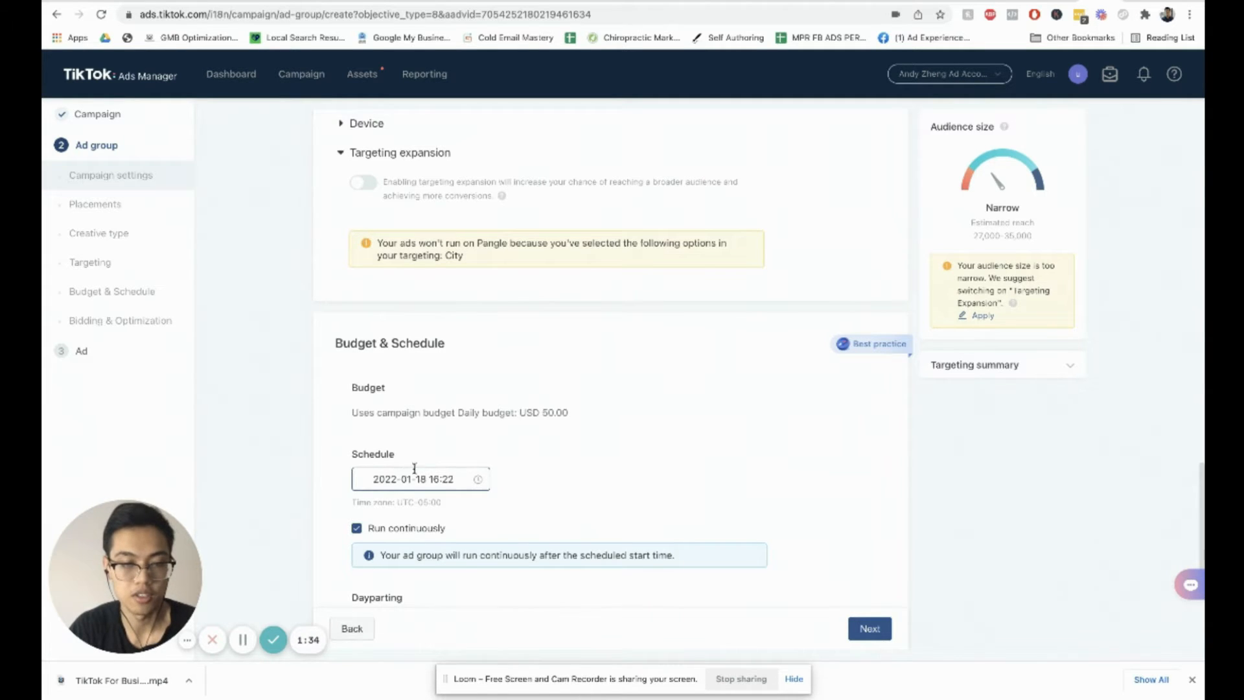
{"action": "scroll", "coordinate": [414, 453], "scroll_direction": "down", "scroll_amount": 5}
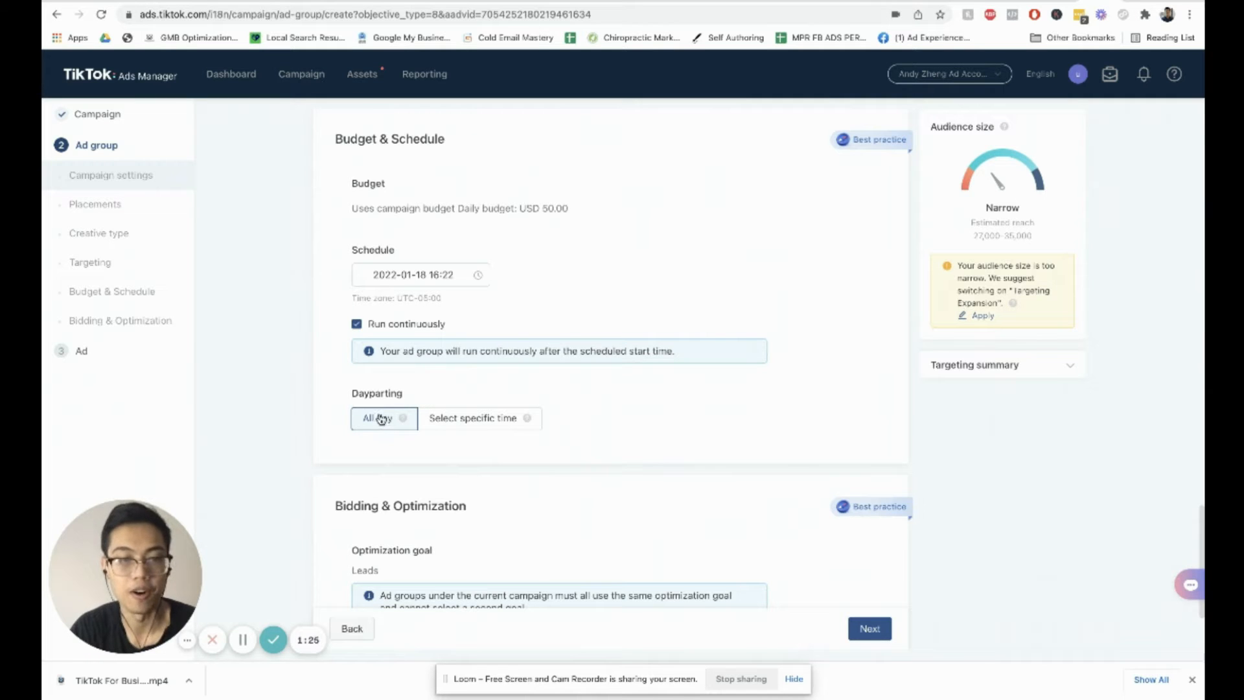
{"action": "left_click", "coordinate": [445, 421]}
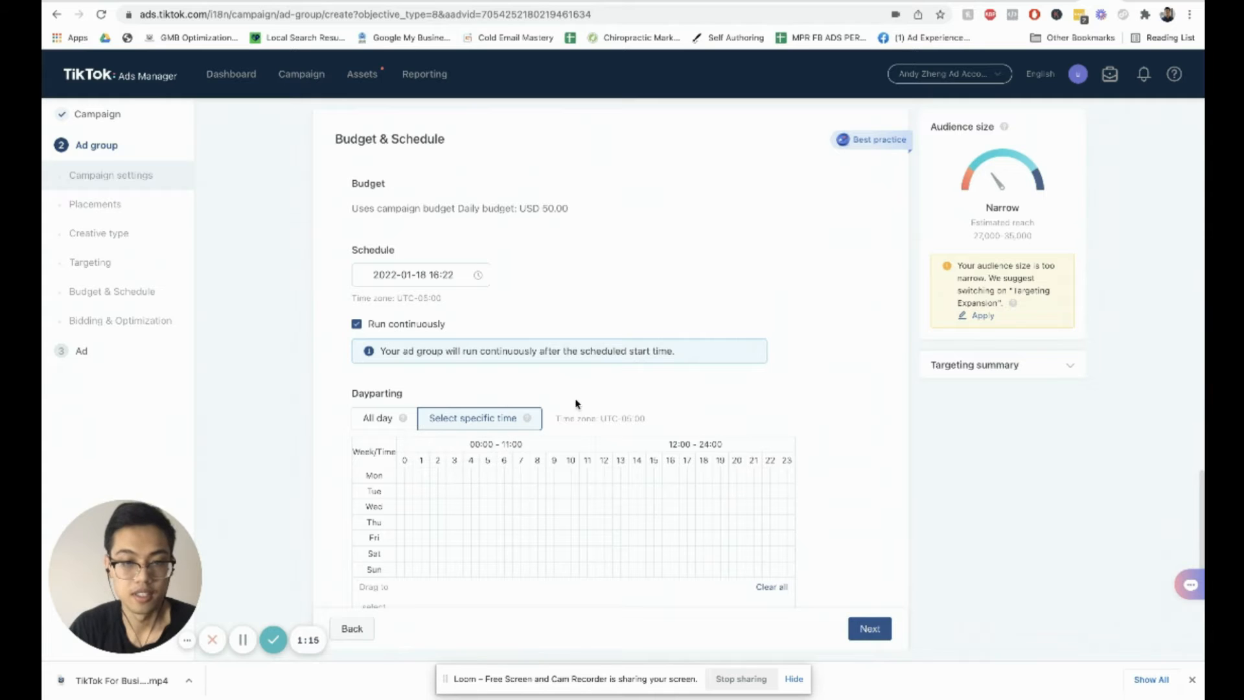
{"action": "scroll", "coordinate": [812, 398], "scroll_direction": "up", "scroll_amount": 8}
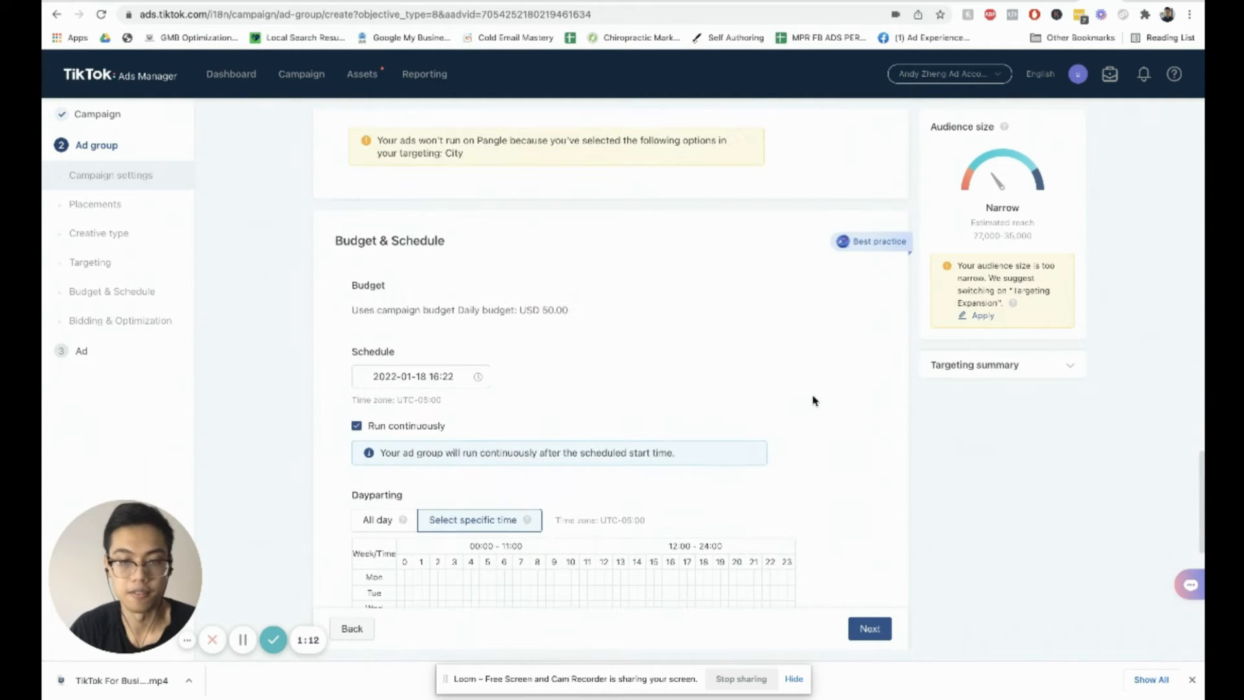
{"action": "scroll", "coordinate": [820, 403], "scroll_direction": "down", "scroll_amount": 5}
{"action": "scroll", "coordinate": [819, 403], "scroll_direction": "down", "scroll_amount": 5}
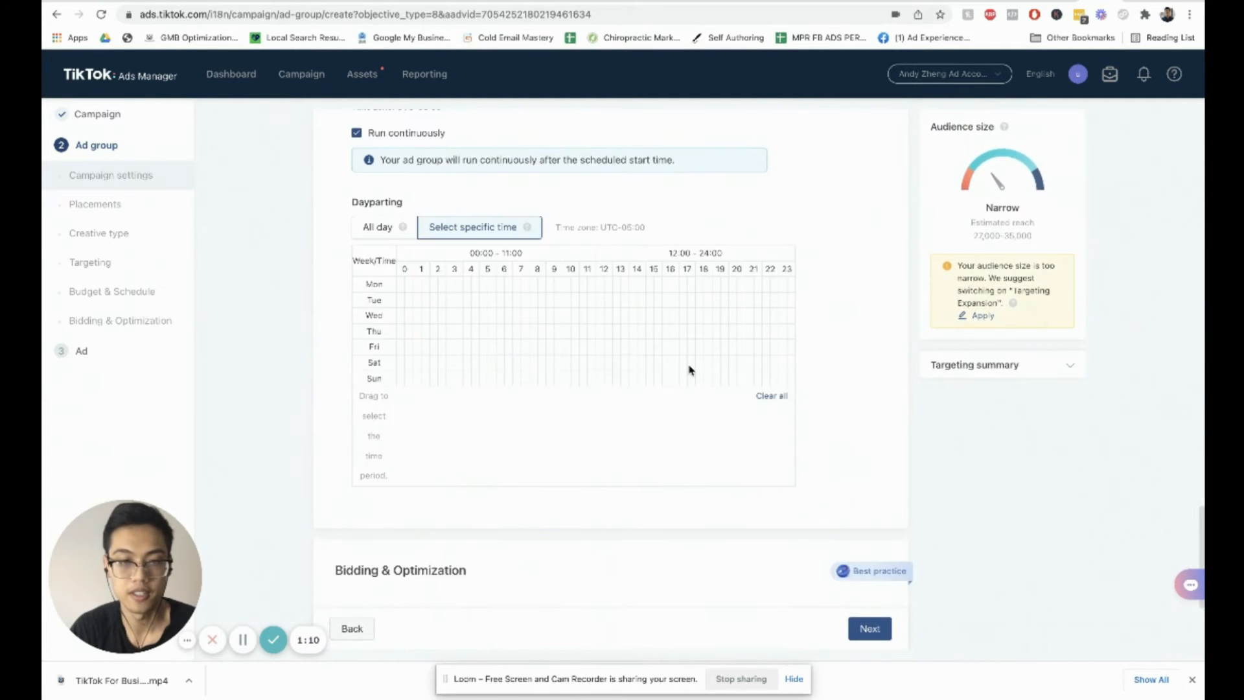
{"action": "left_click", "coordinate": [372, 232]}
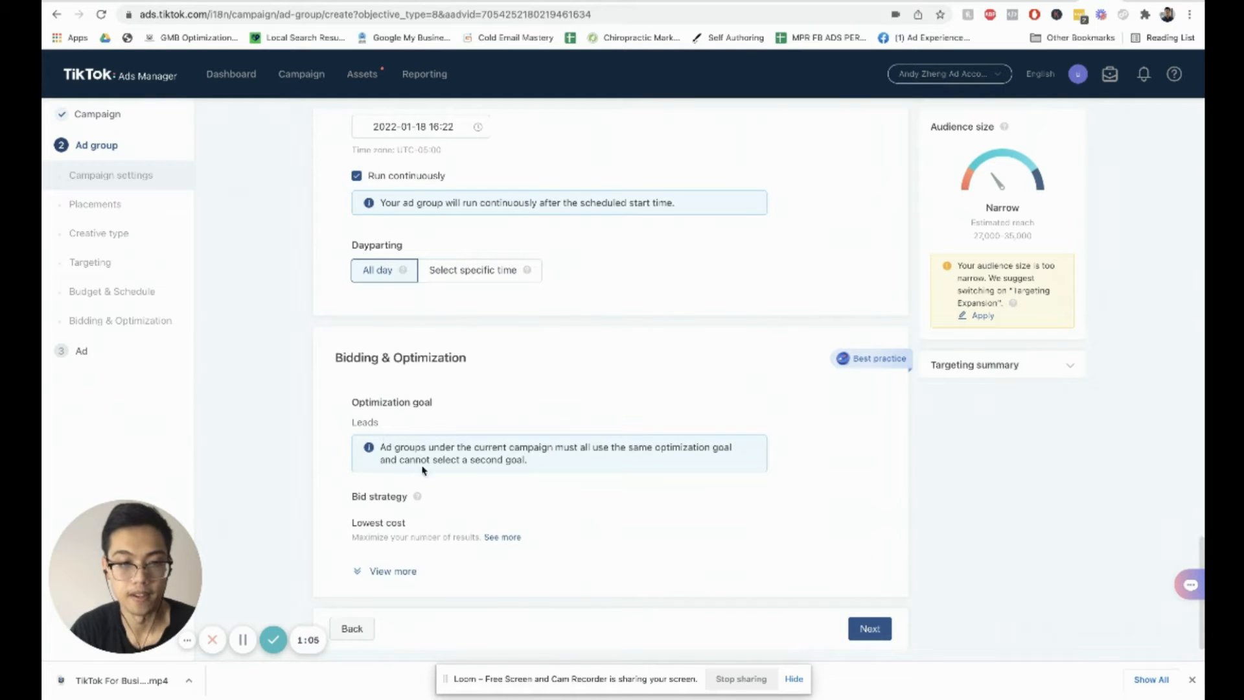
Step: Continue to the ad step and set the ad name to ad1
{"action": "left_click", "coordinate": [872, 629]}
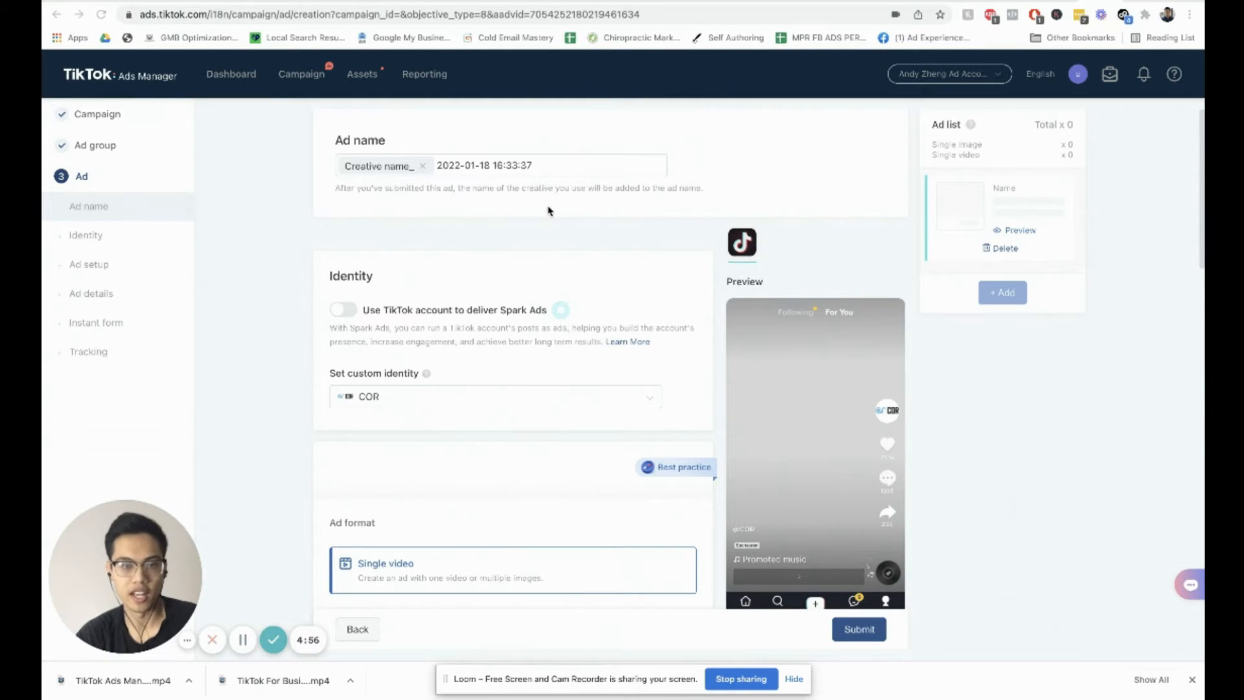
{"action": "left_click", "coordinate": [542, 166]}
{"action": "triple_click", "coordinate": [543, 166]}
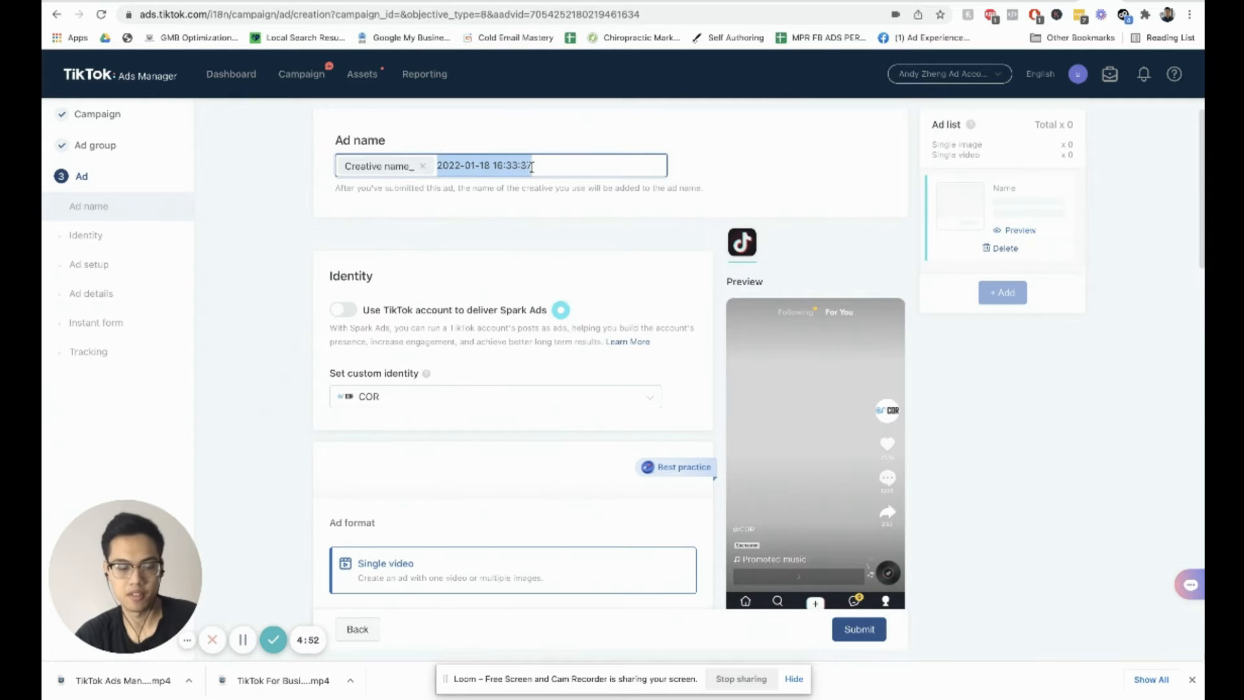
{"action": "type", "text": "ad1"}
{"action": "left_click", "coordinate": [564, 222]}
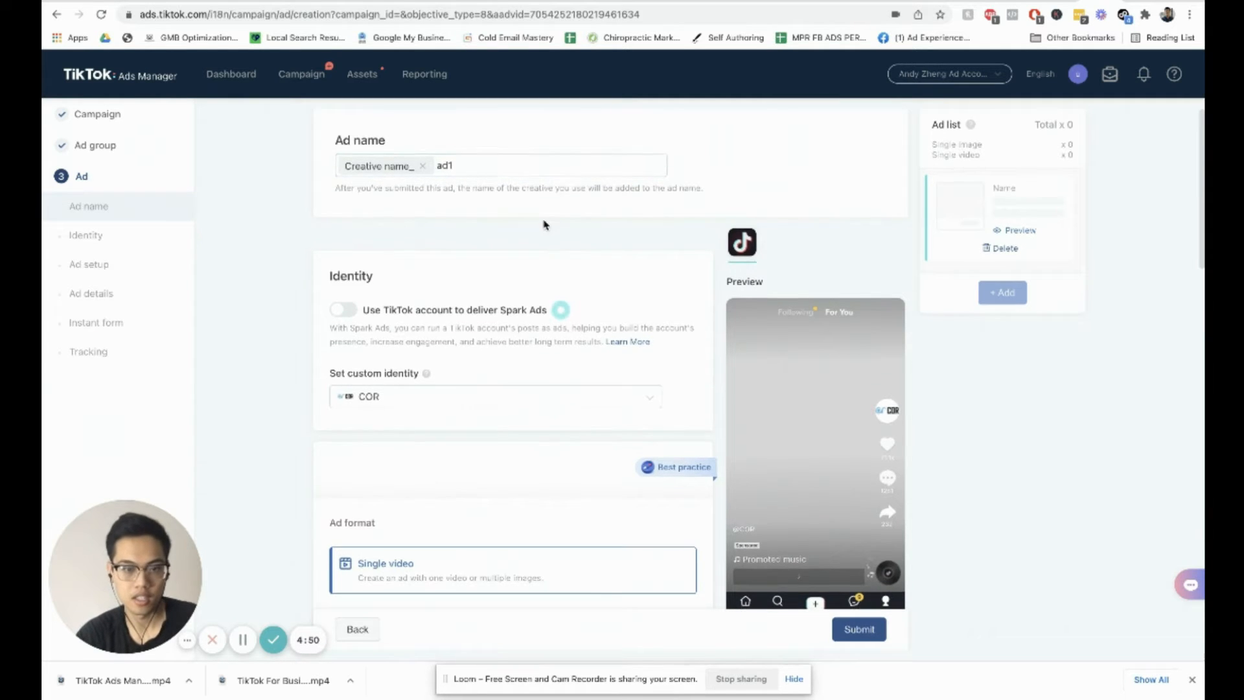
{"action": "scroll", "coordinate": [447, 259], "scroll_direction": "down", "scroll_amount": 1}
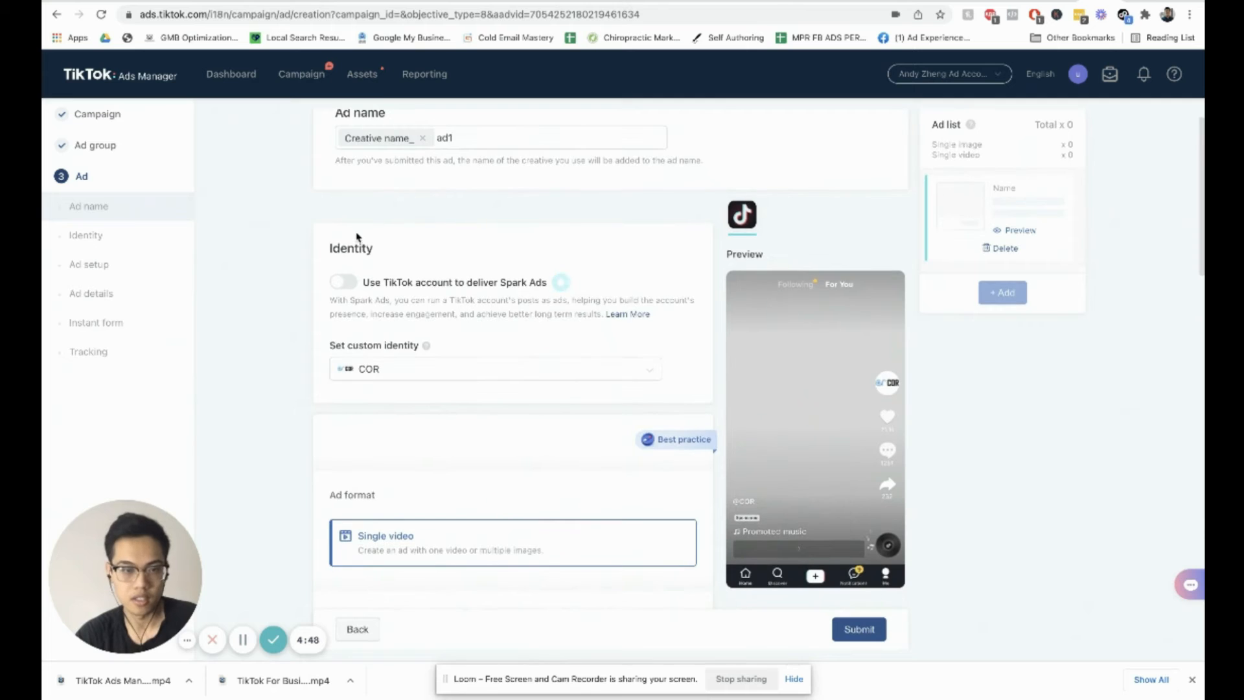
{"action": "scroll", "coordinate": [357, 236], "scroll_direction": "down", "scroll_amount": 1}
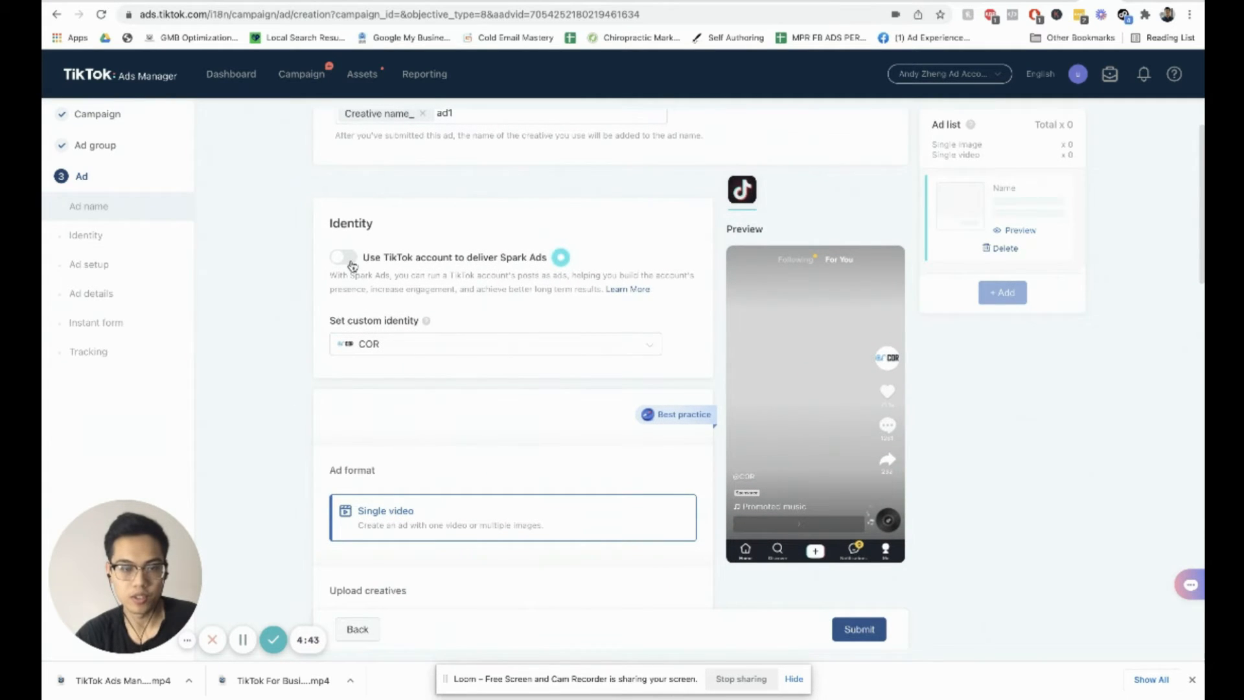
{"action": "scroll", "coordinate": [350, 262], "scroll_direction": "down", "scroll_amount": 1}
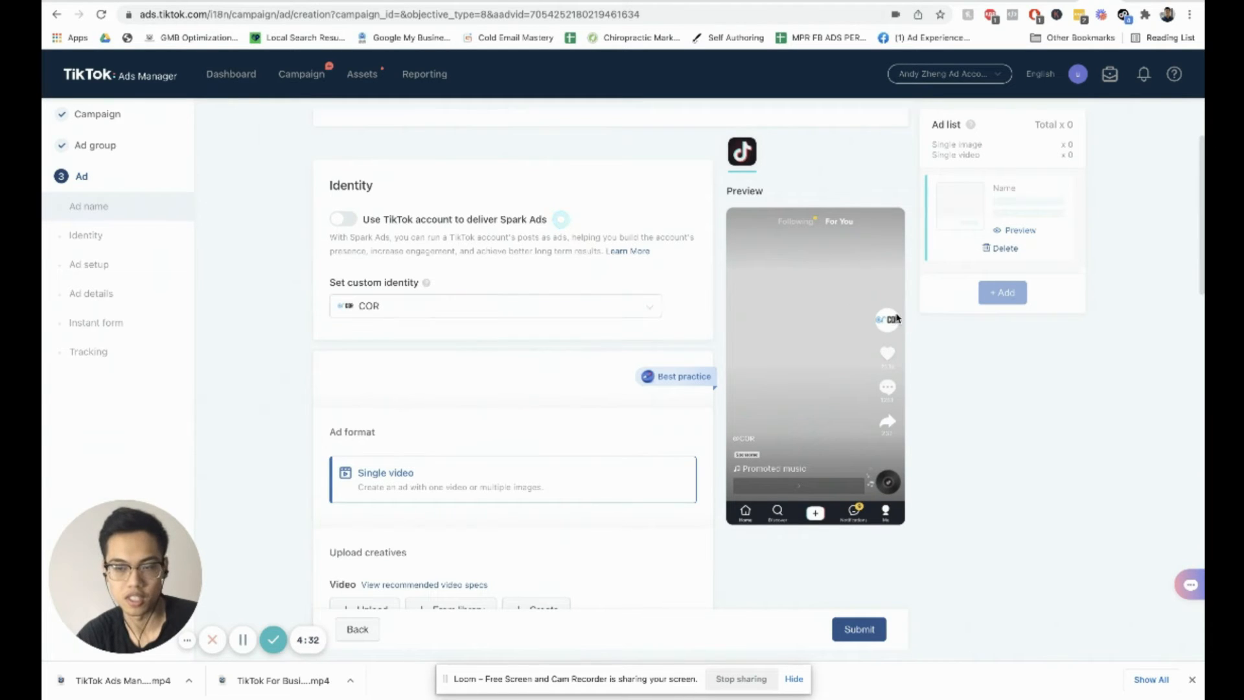
{"action": "left_click", "coordinate": [532, 304]}
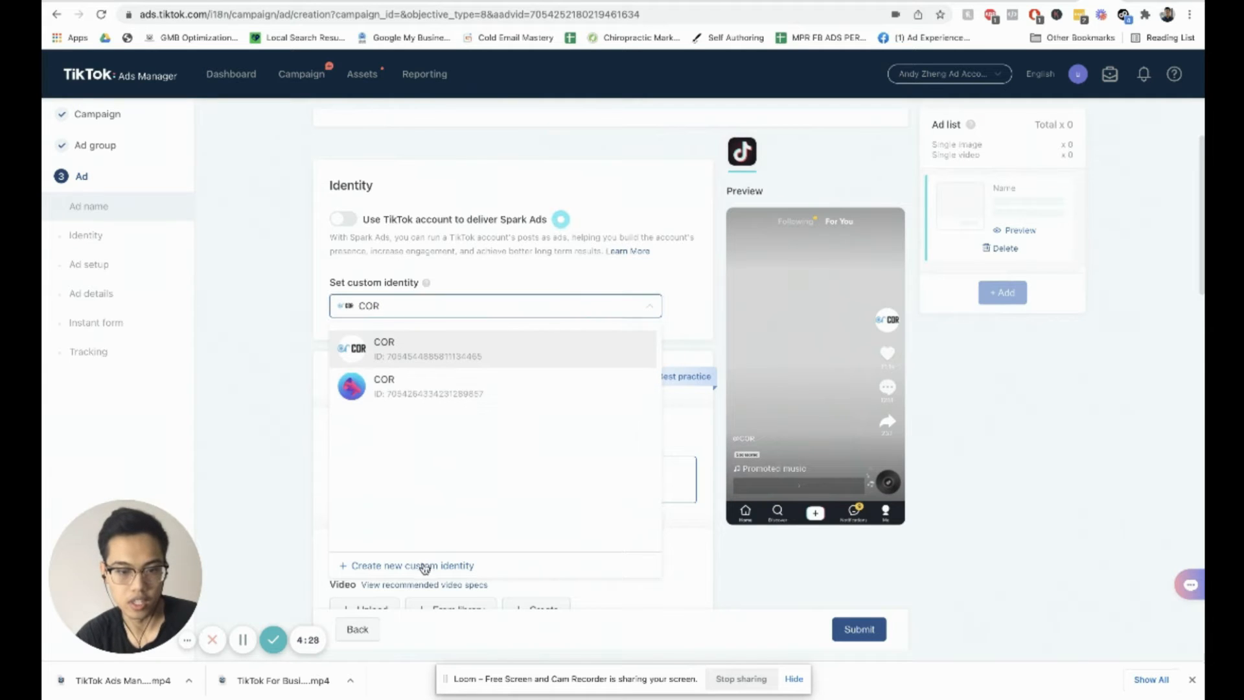
{"action": "left_click", "coordinate": [424, 566]}
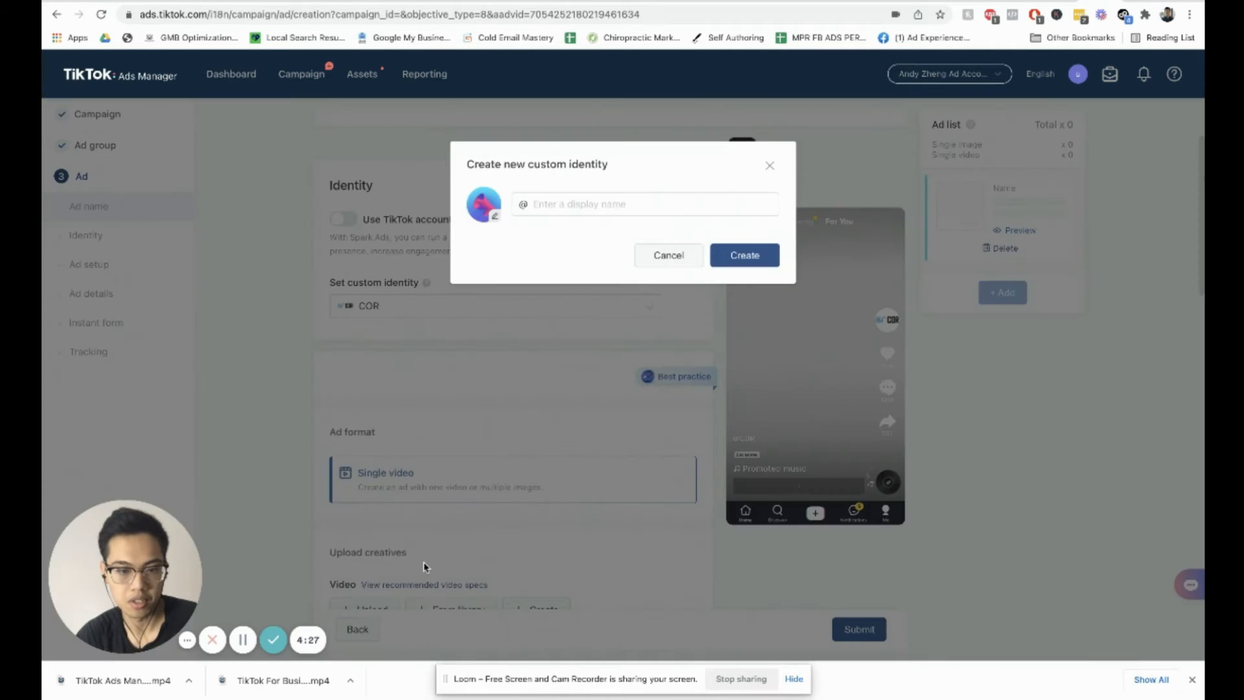
{"action": "left_click", "coordinate": [496, 222]}
{"action": "key", "text": "Escape"}
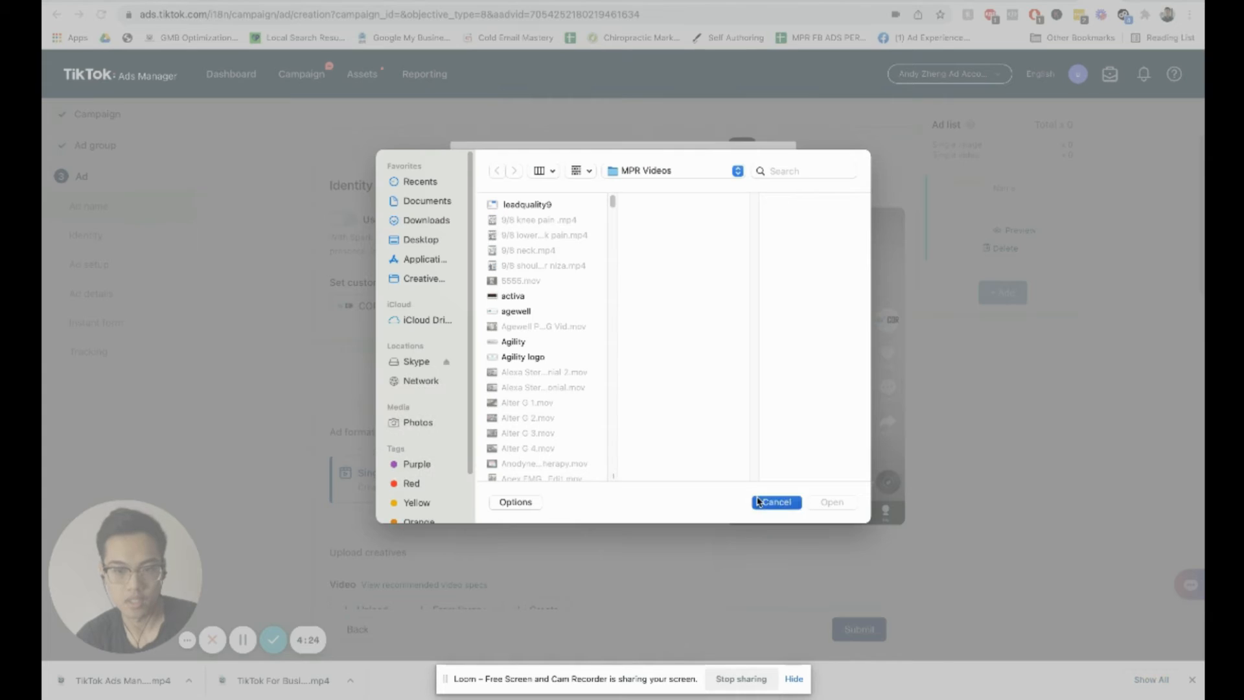
{"action": "left_click", "coordinate": [578, 203]}
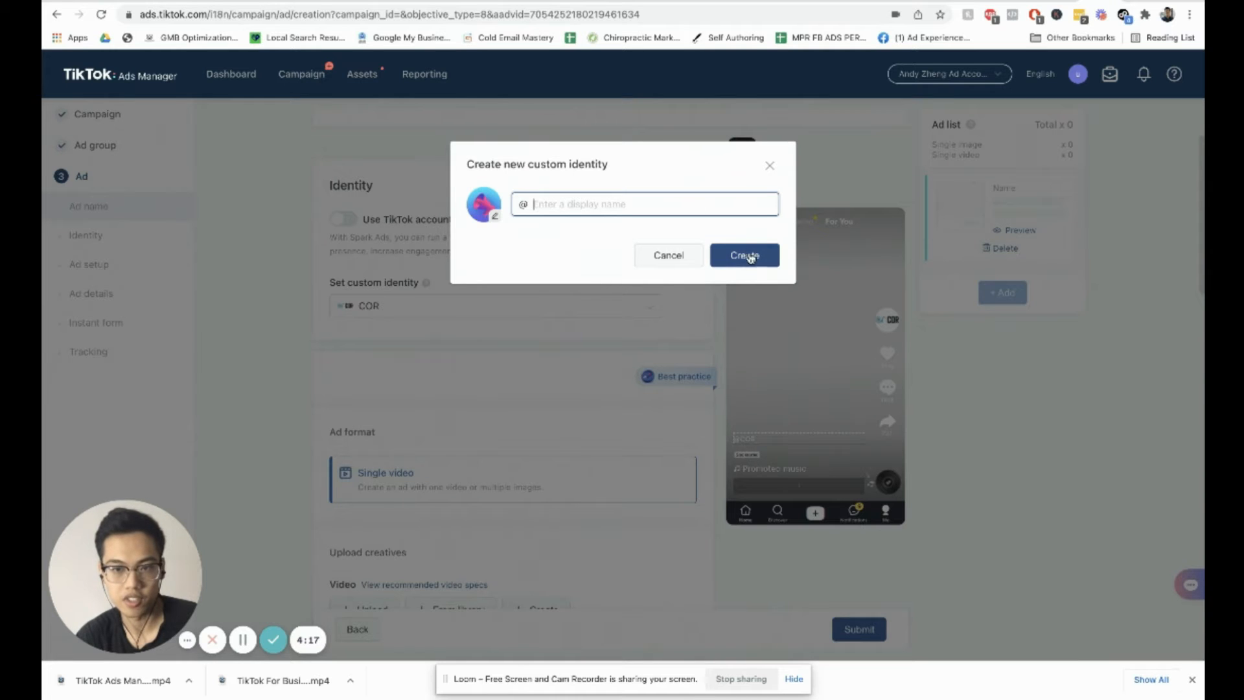
{"action": "left_click", "coordinate": [770, 166]}
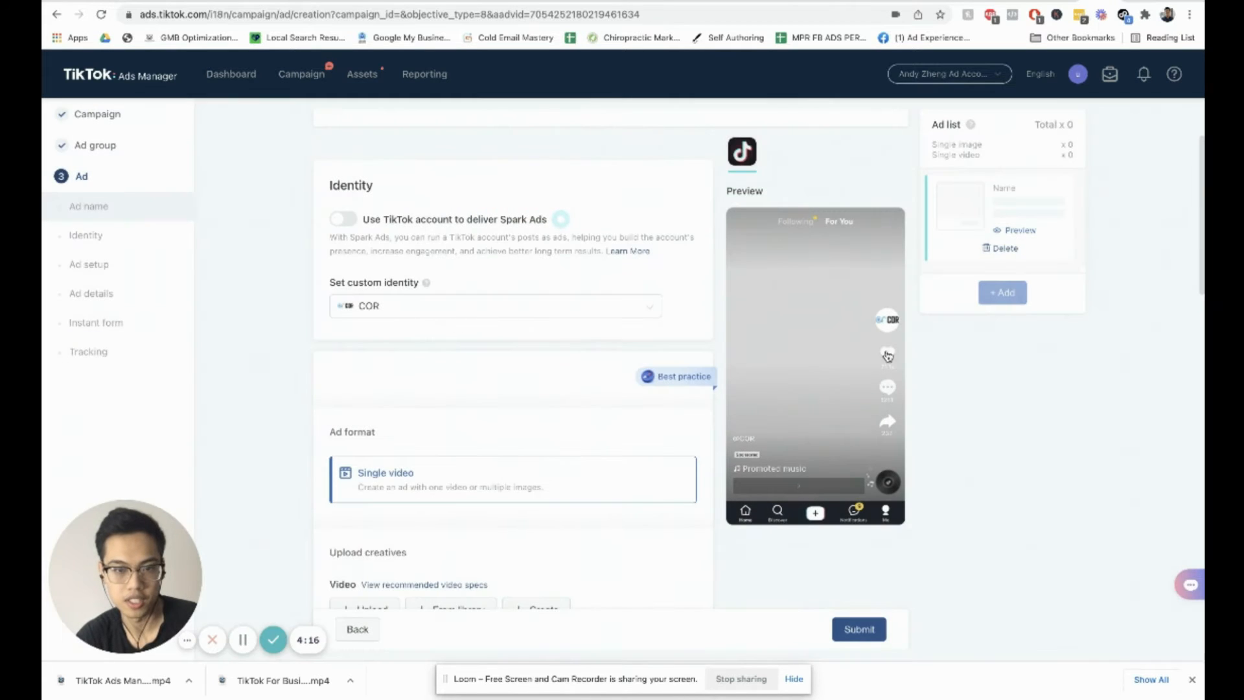
Step: Start a video upload for the ad and select Heather Manual Therapy 2.mov in the MPR Videos folder
{"action": "scroll", "coordinate": [573, 379], "scroll_direction": "down", "scroll_amount": 2}
{"action": "scroll", "coordinate": [558, 372], "scroll_direction": "down", "scroll_amount": 5}
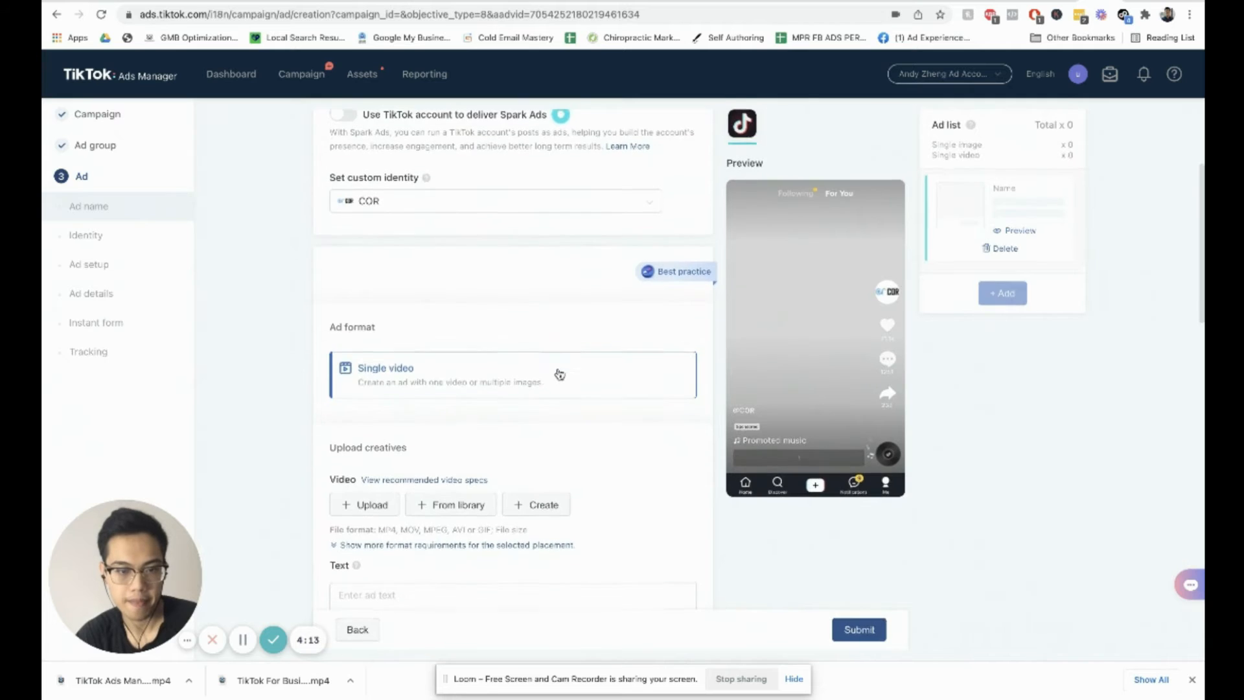
{"action": "scroll", "coordinate": [440, 274], "scroll_direction": "up", "scroll_amount": 3}
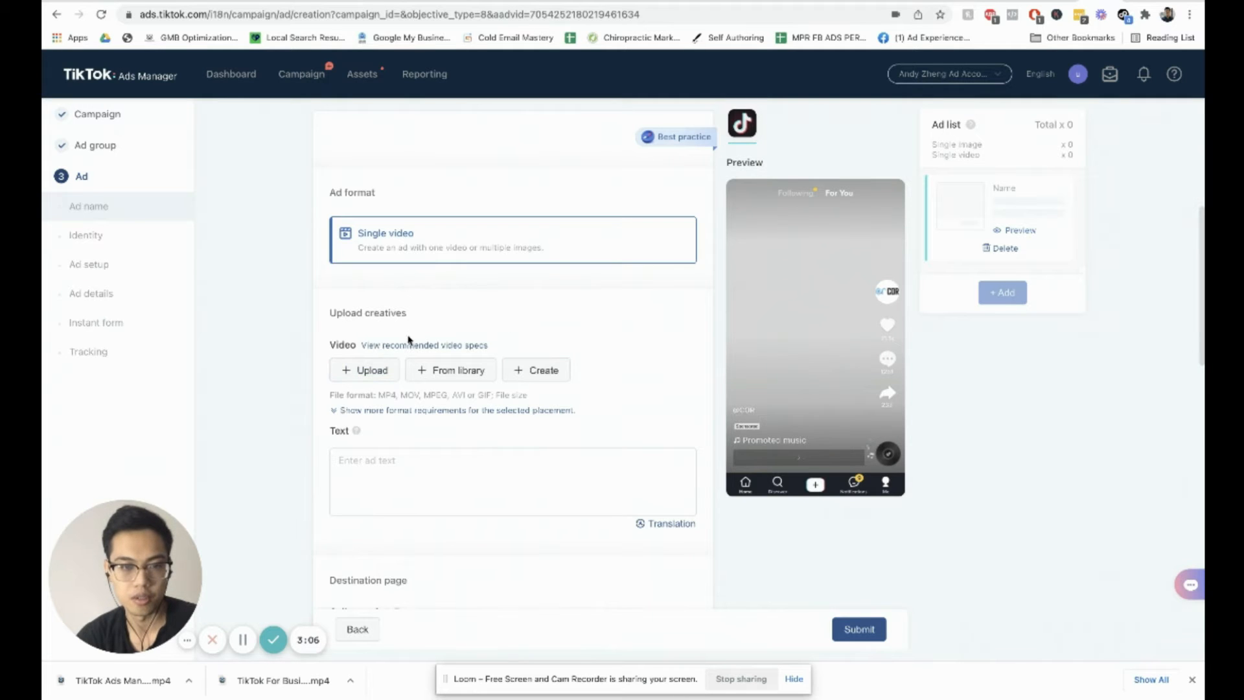
{"action": "left_click", "coordinate": [375, 370]}
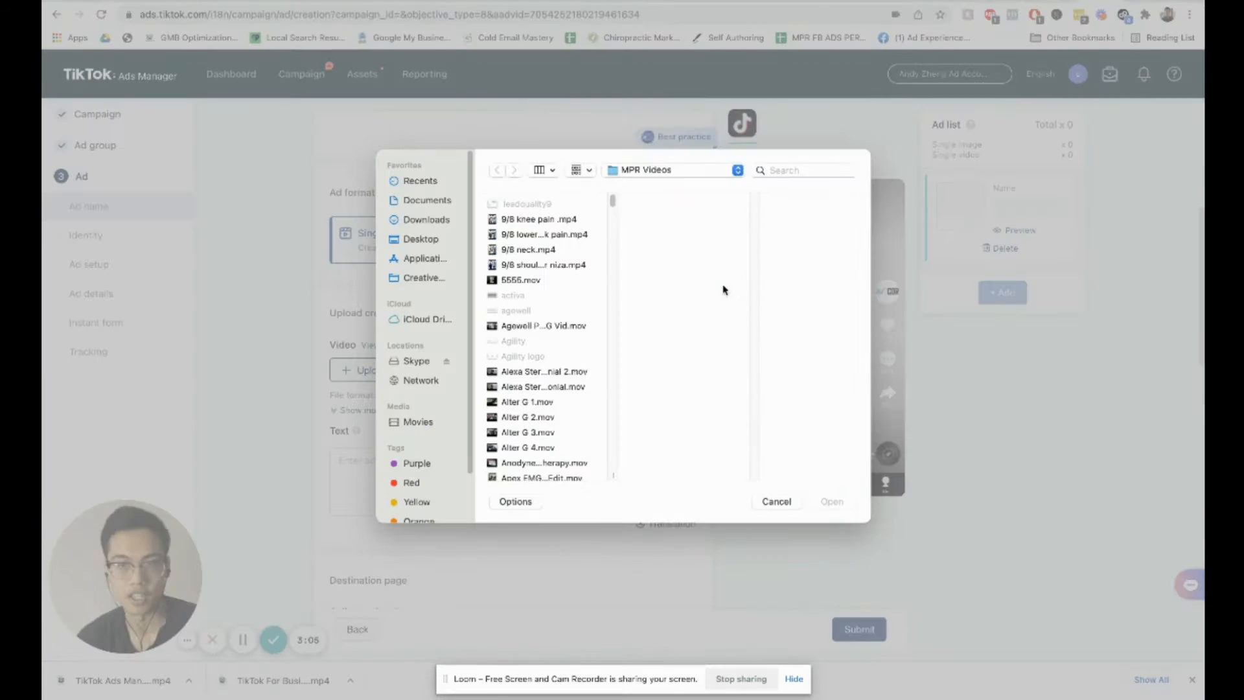
{"action": "scroll", "coordinate": [550, 343], "scroll_direction": "down", "scroll_amount": 5}
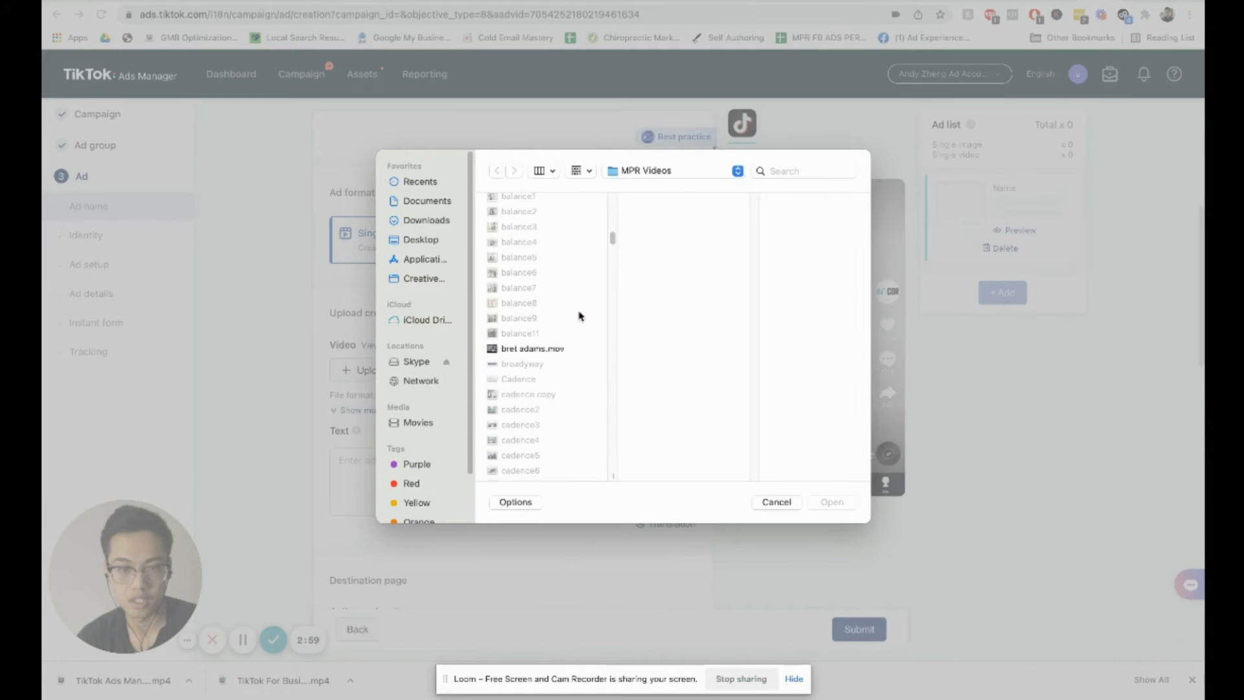
{"action": "scroll", "coordinate": [581, 314], "scroll_direction": "down", "scroll_amount": 8}
{"action": "left_click", "coordinate": [564, 348]}
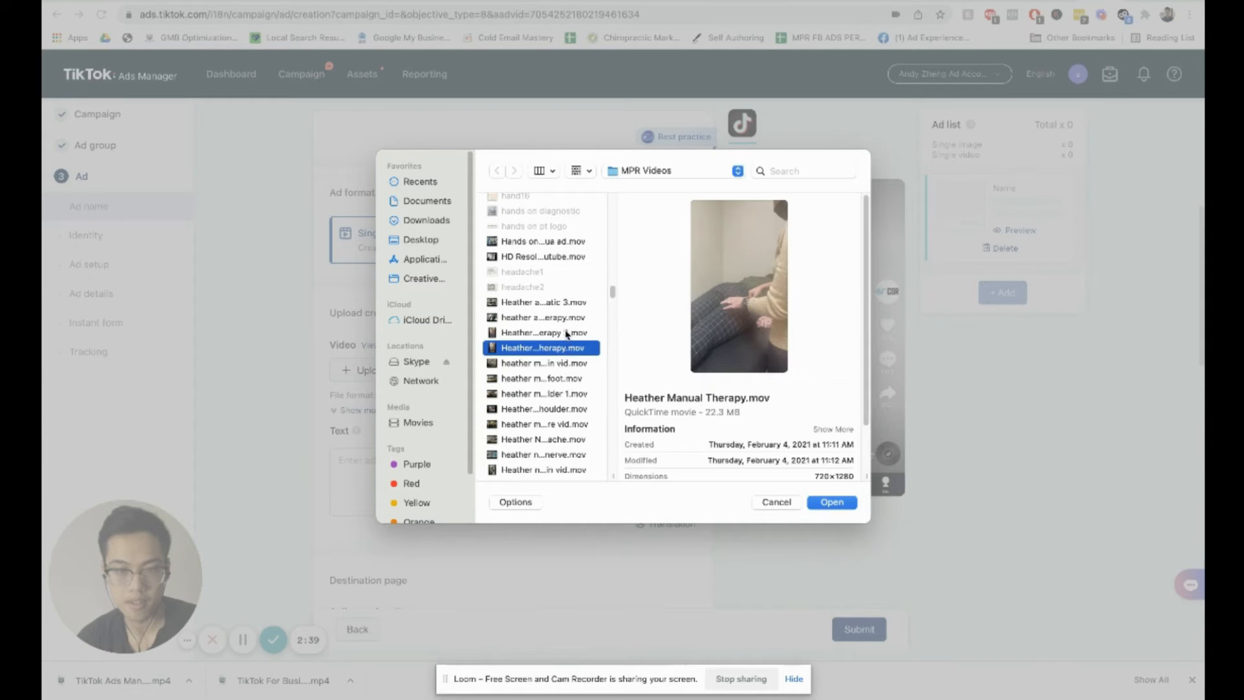
{"action": "left_click", "coordinate": [544, 332]}
Step: Preview the selected video, then open and upload Heather Manual Therapy 2.mov as the ad creative
{"action": "mouse_move", "coordinate": [739, 285]}
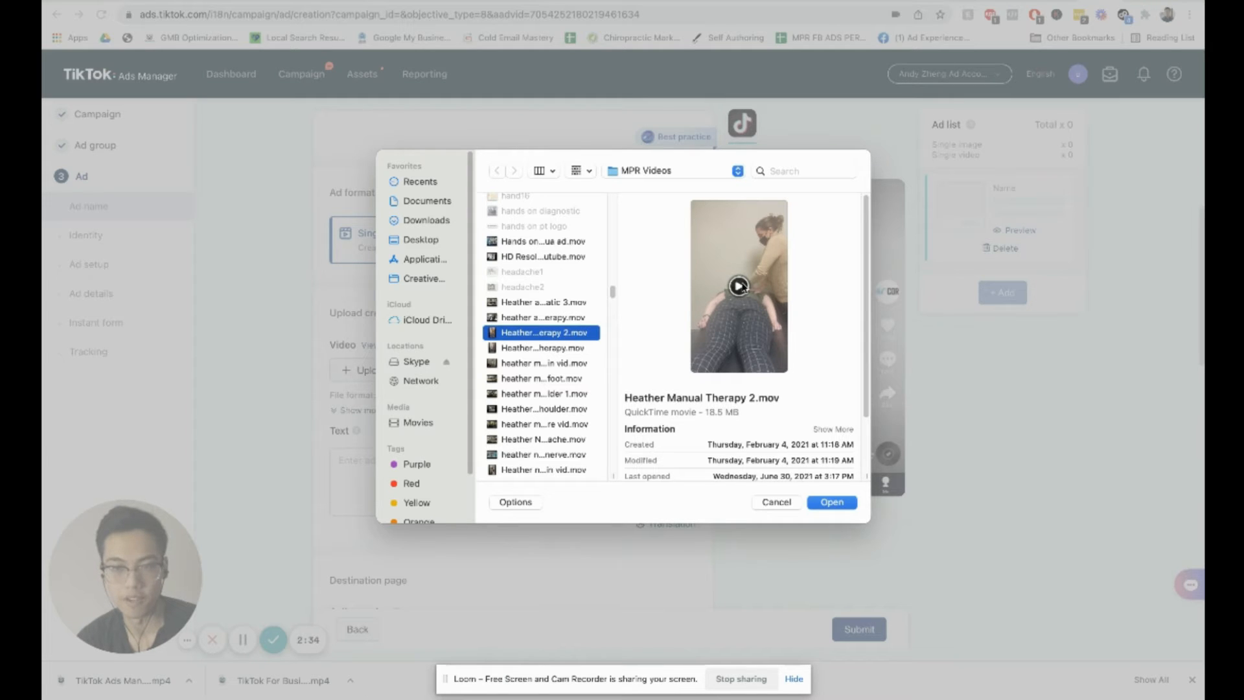
{"action": "left_click", "coordinate": [739, 285]}
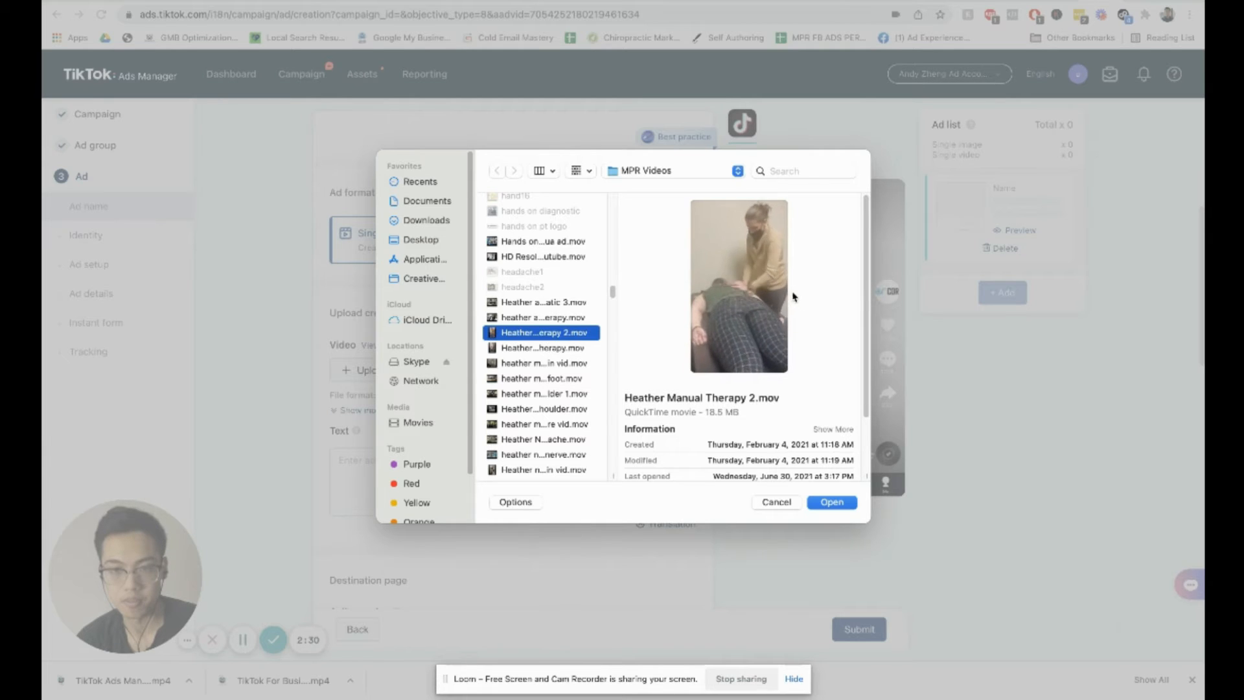
{"action": "mouse_move", "coordinate": [754, 298]}
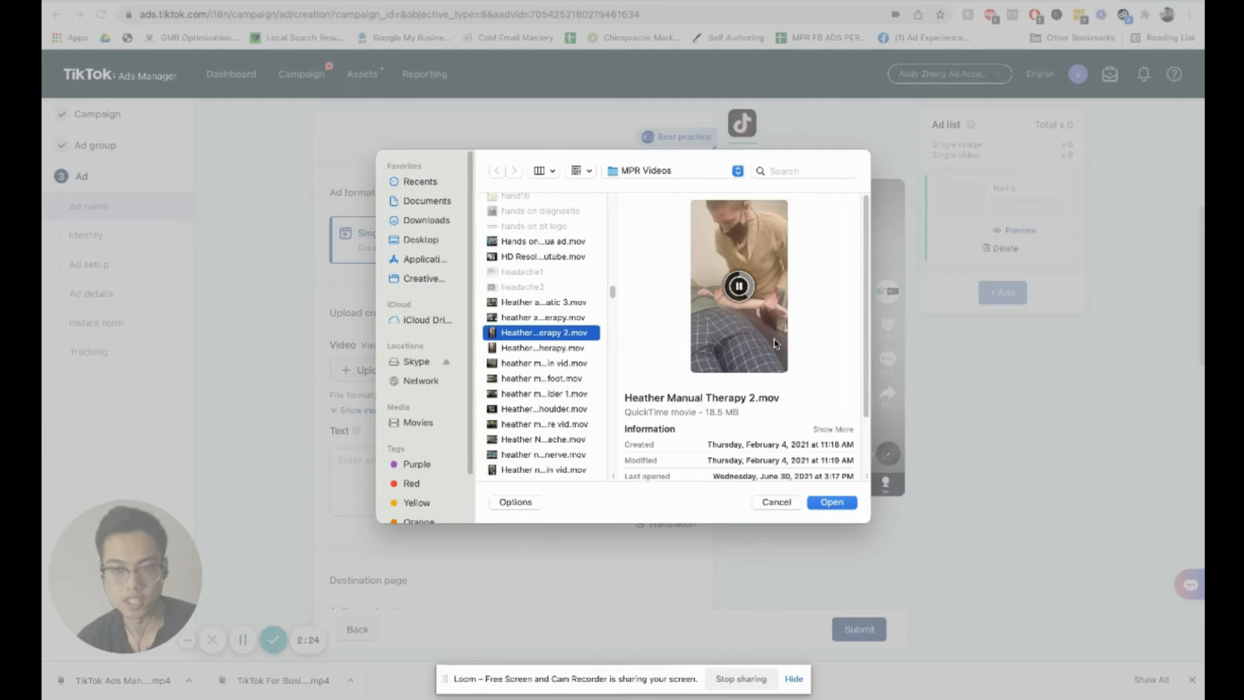
{"action": "left_click", "coordinate": [831, 502]}
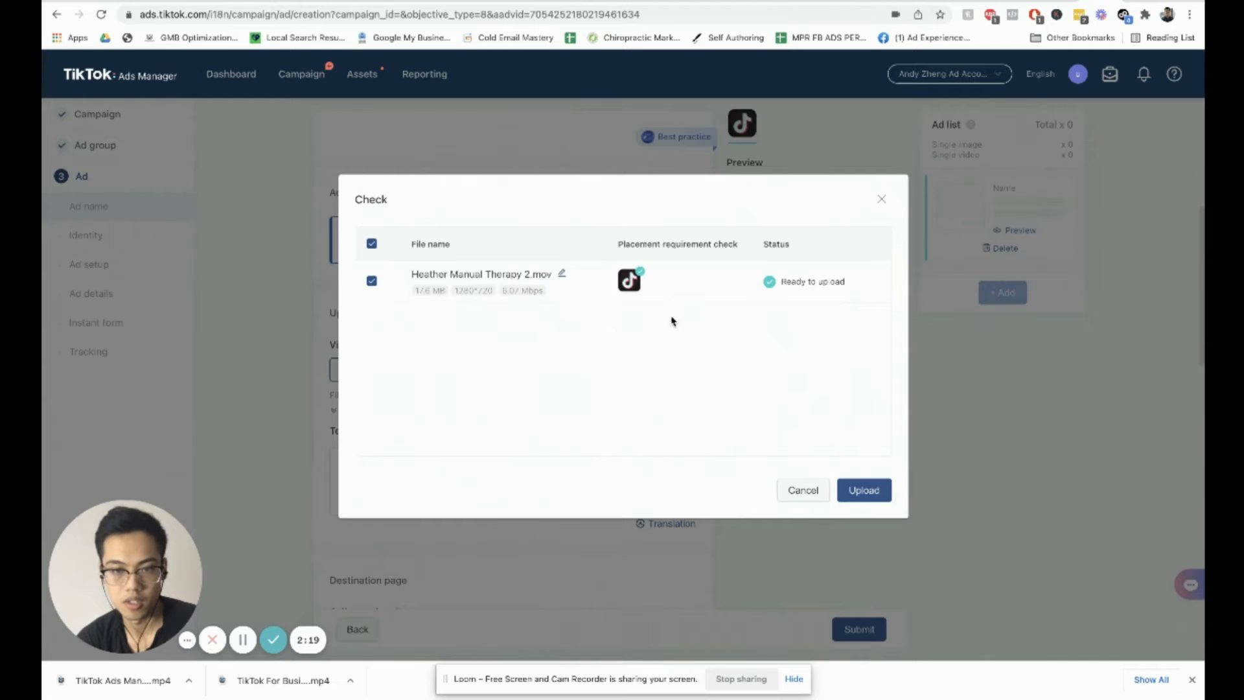
{"action": "left_click", "coordinate": [882, 493]}
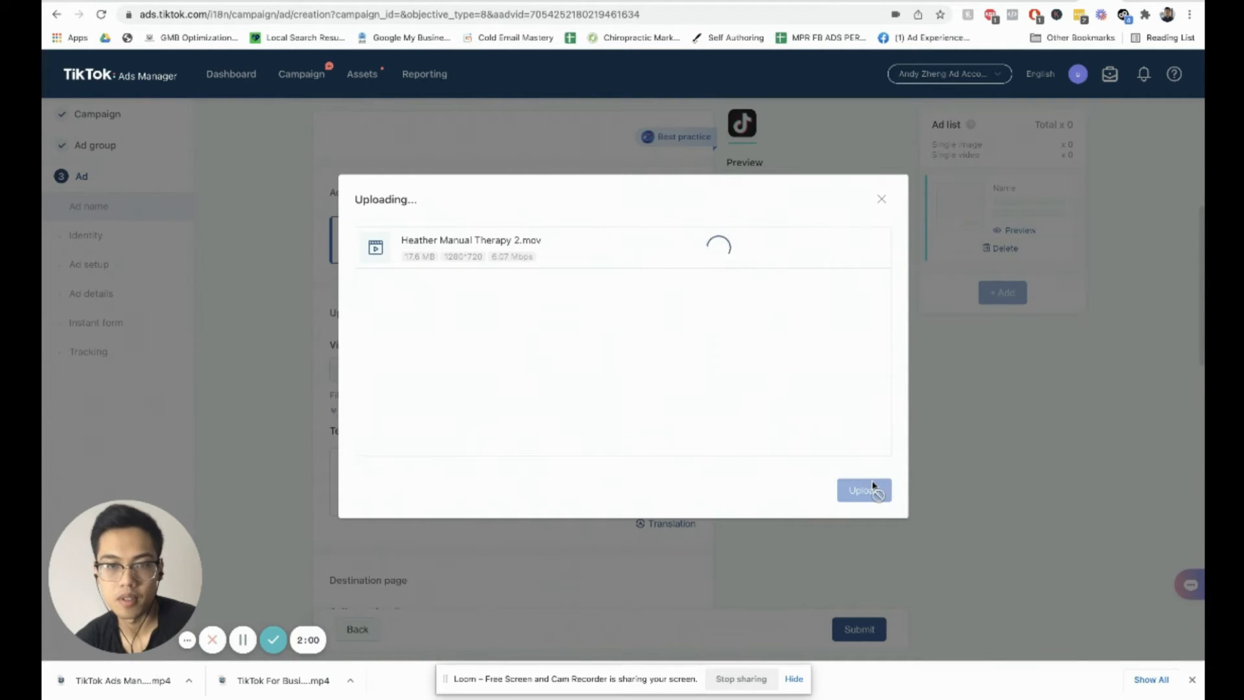
{"action": "left_click", "coordinate": [870, 489]}
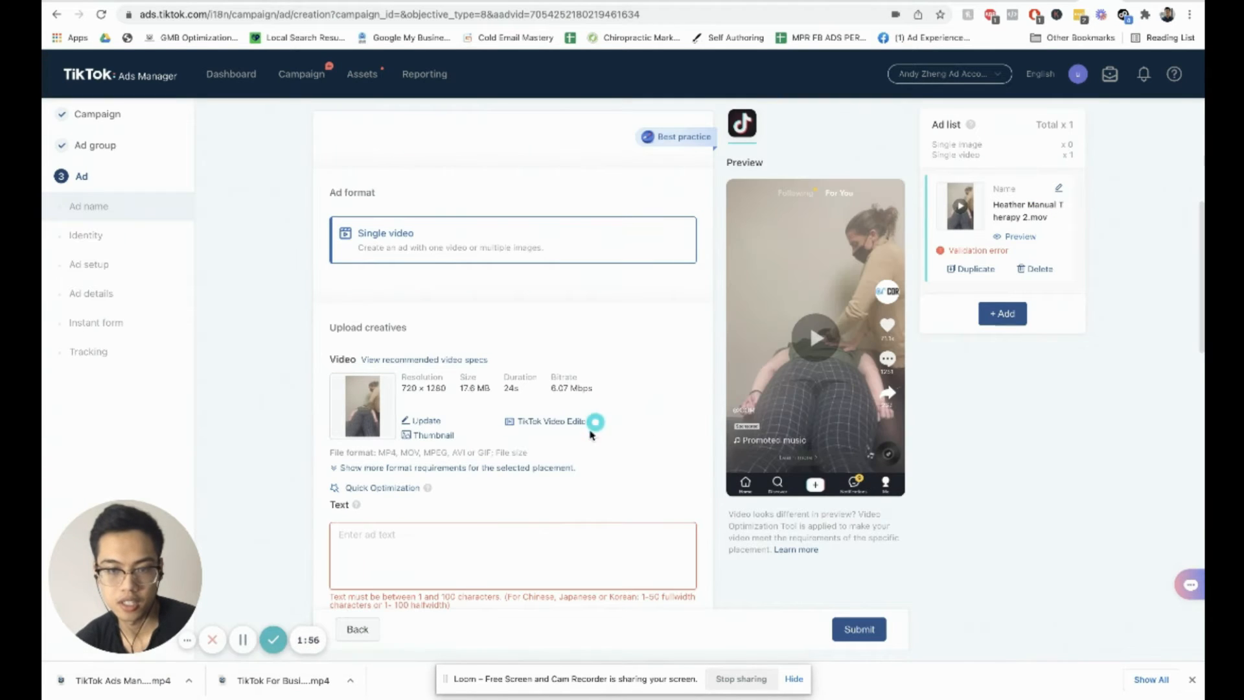
Step: Open the uploaded video in the TikTok Video Editor
{"action": "left_click", "coordinate": [592, 426]}
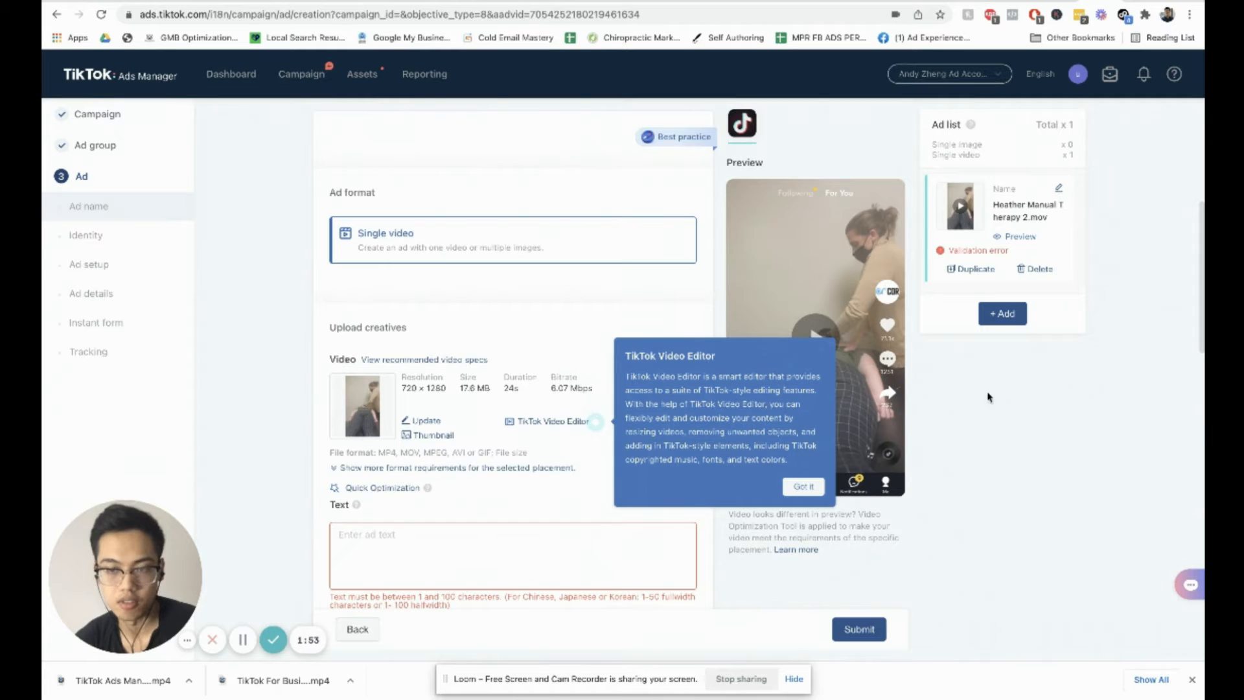
{"action": "mouse_move", "coordinate": [566, 429]}
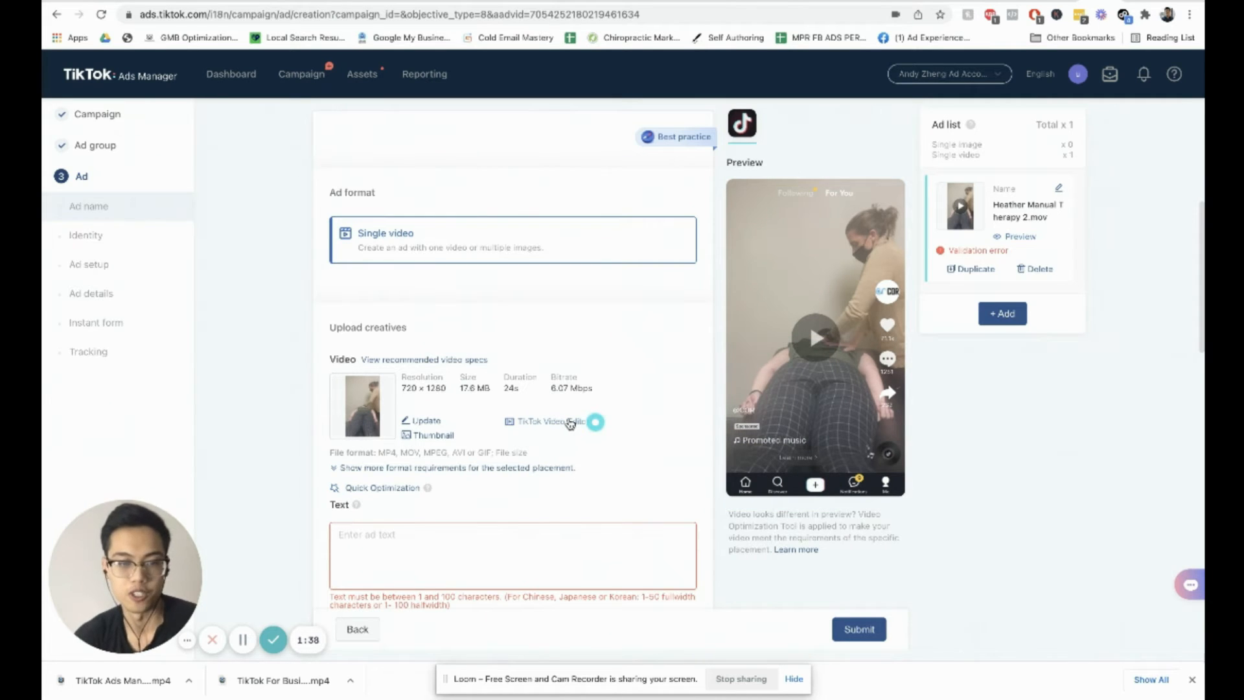
{"action": "left_click", "coordinate": [570, 424]}
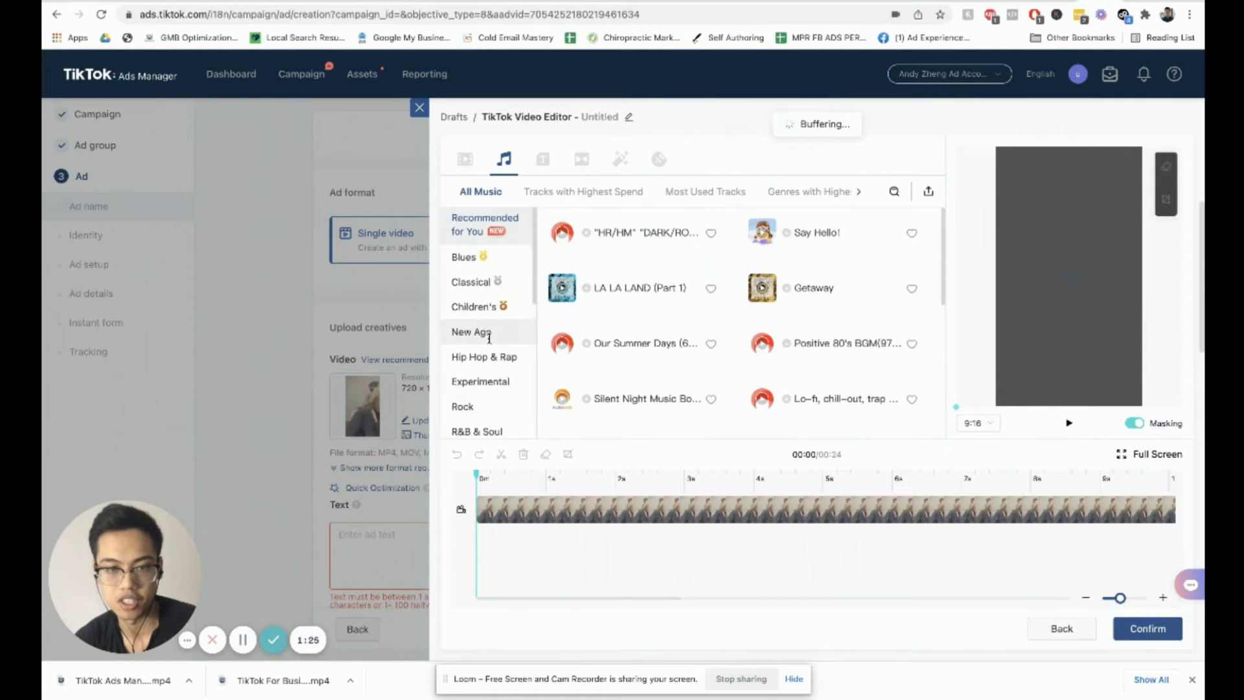
Step: Browse the music library and add the Getaway track to the video
{"action": "scroll", "coordinate": [491, 331], "scroll_direction": "down", "scroll_amount": 1}
{"action": "scroll", "coordinate": [495, 329], "scroll_direction": "up", "scroll_amount": 1}
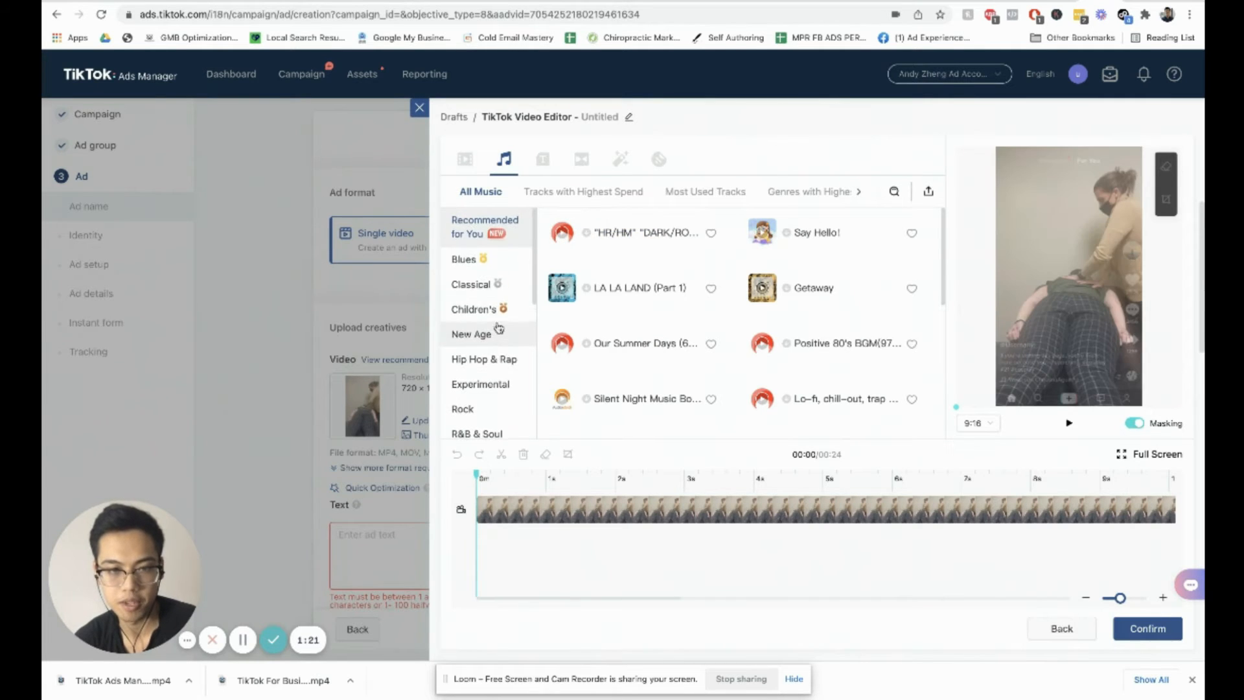
{"action": "scroll", "coordinate": [500, 285], "scroll_direction": "down", "scroll_amount": 10}
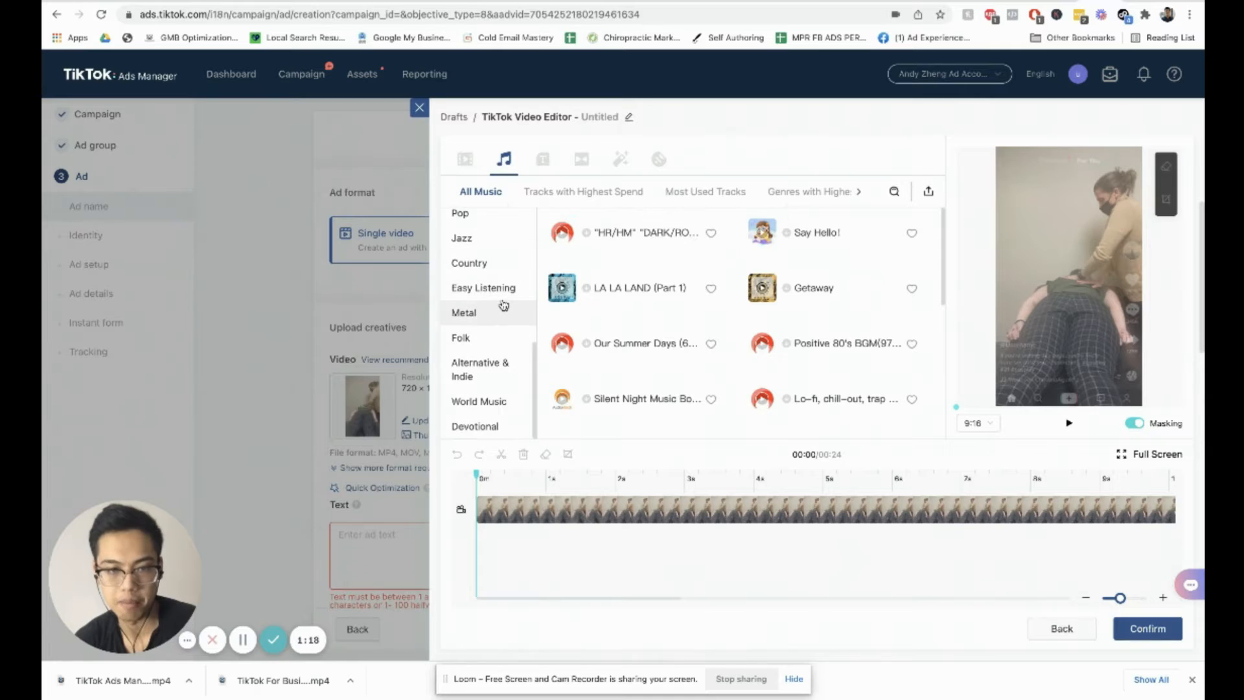
{"action": "scroll", "coordinate": [503, 301], "scroll_direction": "up", "scroll_amount": 6}
{"action": "scroll", "coordinate": [502, 302], "scroll_direction": "up", "scroll_amount": 5}
{"action": "mouse_move", "coordinate": [578, 236]}
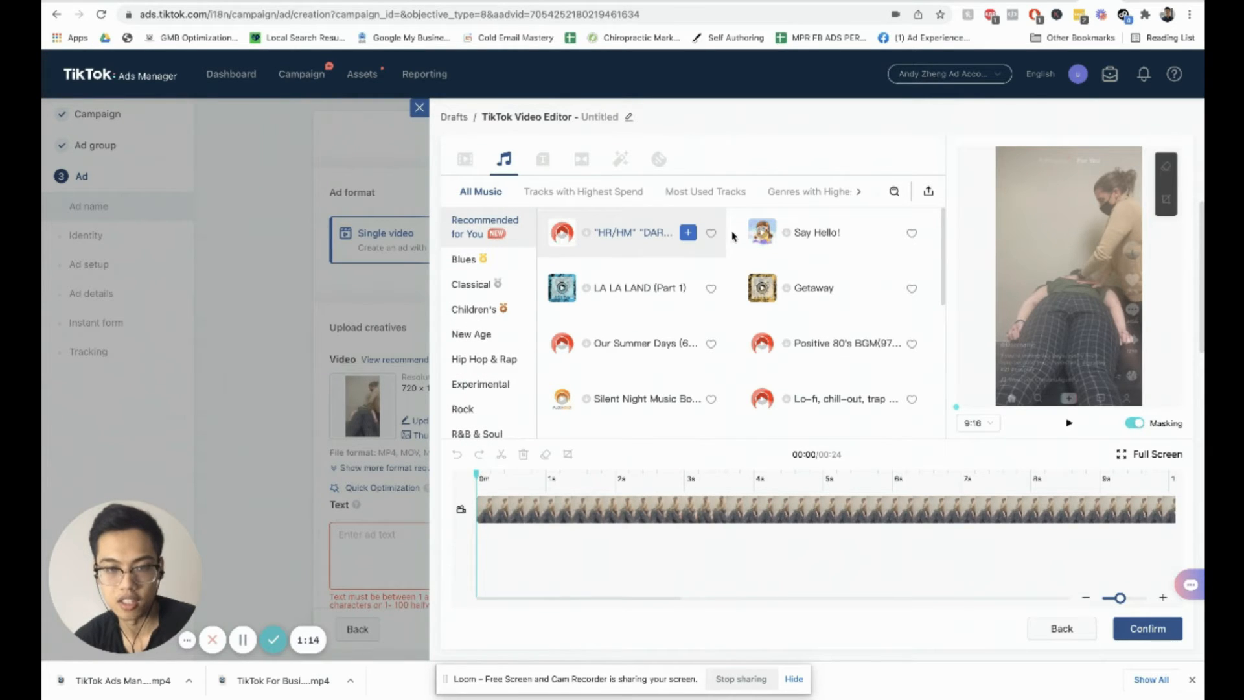
{"action": "left_click", "coordinate": [763, 234]}
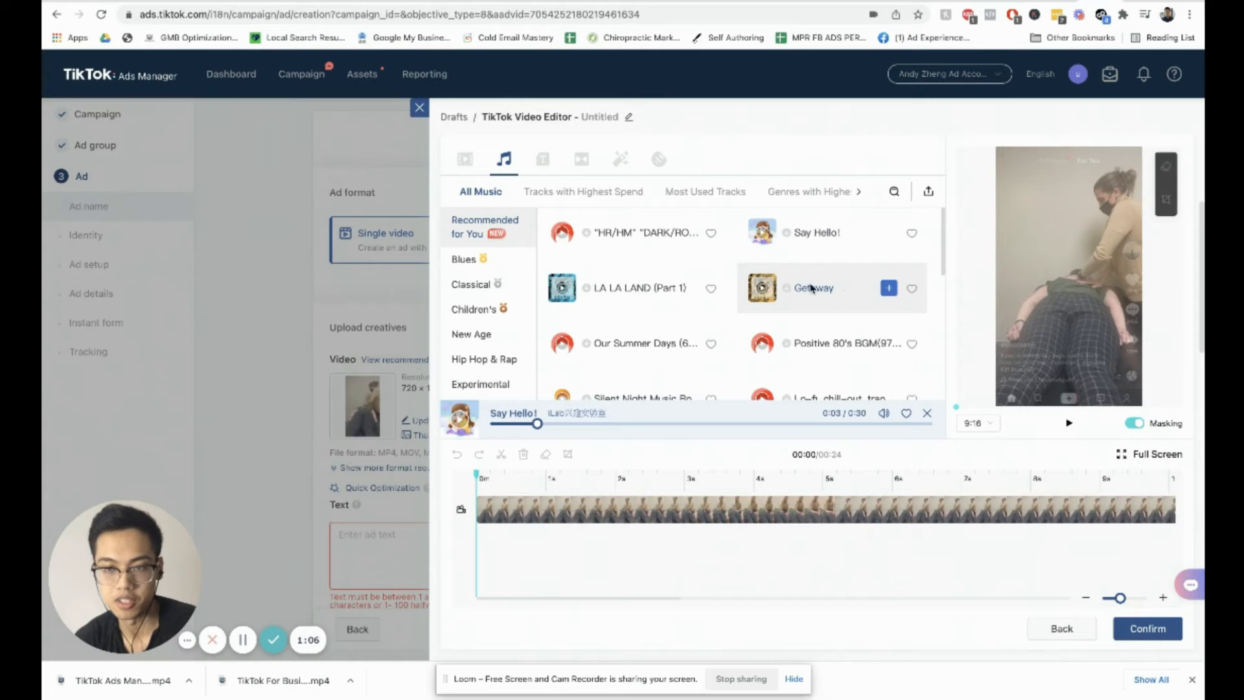
{"action": "left_click", "coordinate": [888, 288]}
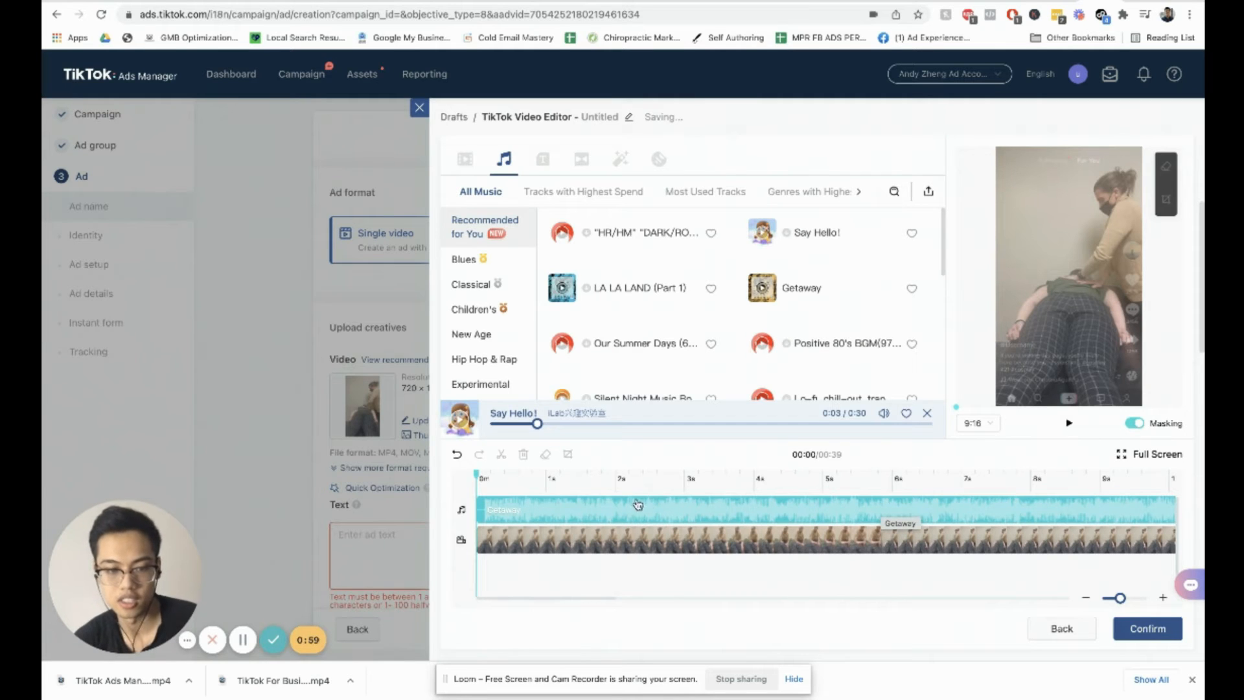
Step: Trim the Getaway music track so it ends with the 24-second video, then close the music editor
{"action": "left_click", "coordinate": [659, 551]}
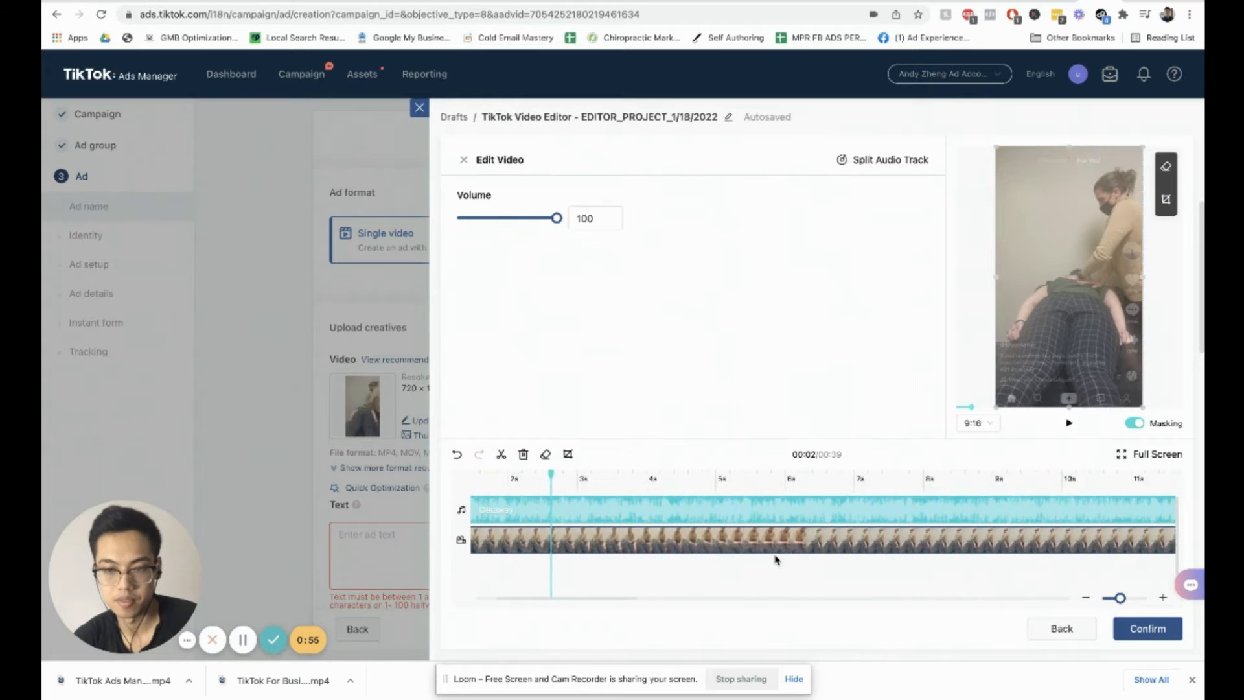
{"action": "scroll", "coordinate": [776, 558], "scroll_direction": "right", "scroll_amount": 10}
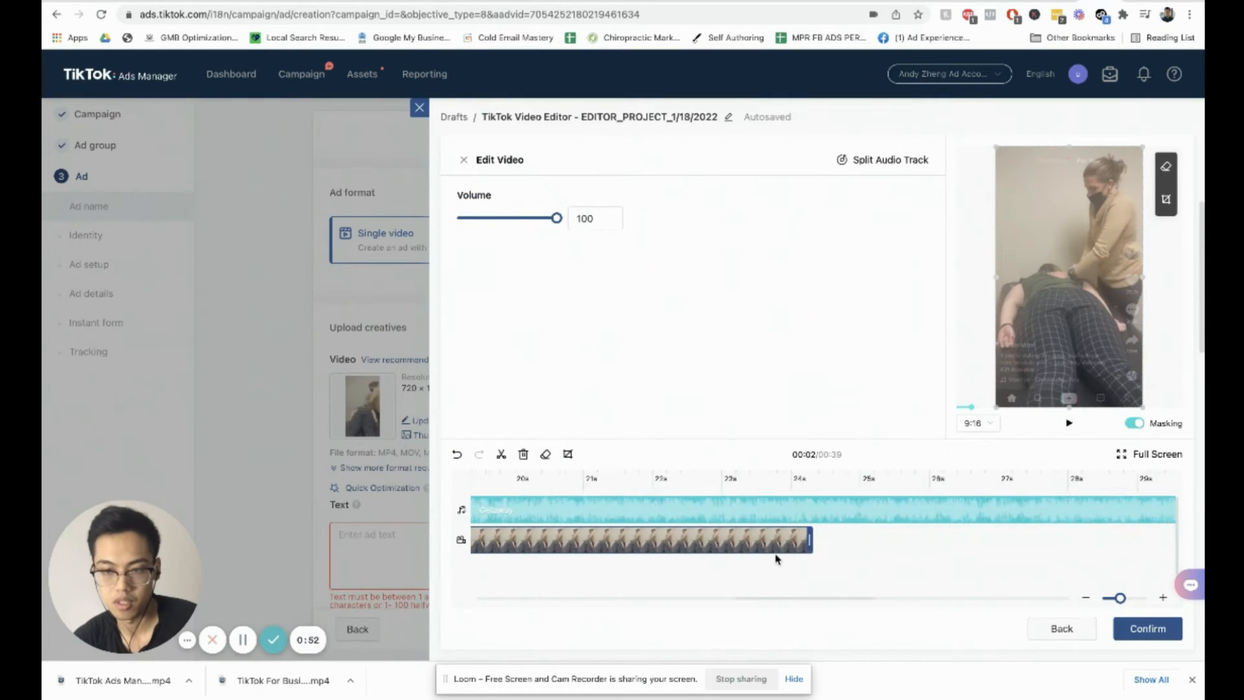
{"action": "scroll", "coordinate": [909, 519], "scroll_direction": "right", "scroll_amount": 8}
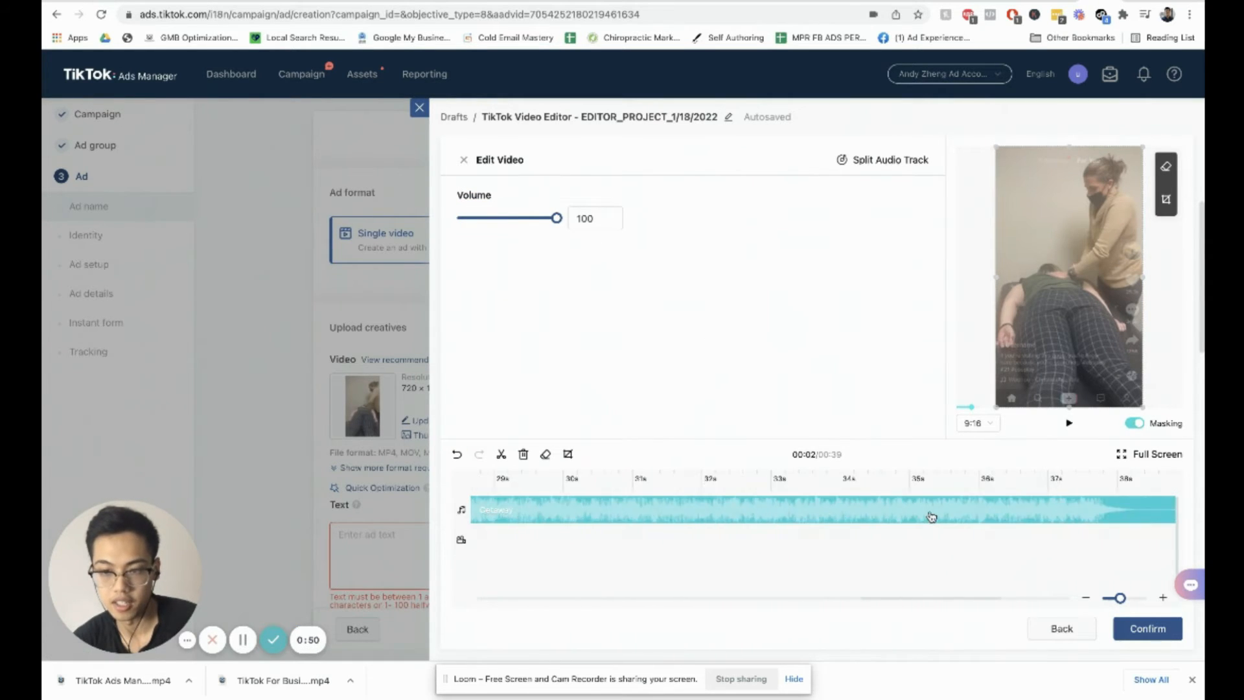
{"action": "left_click", "coordinate": [821, 506]}
{"action": "left_click_drag", "start_coordinate": [786, 510], "coordinate": [621, 519]}
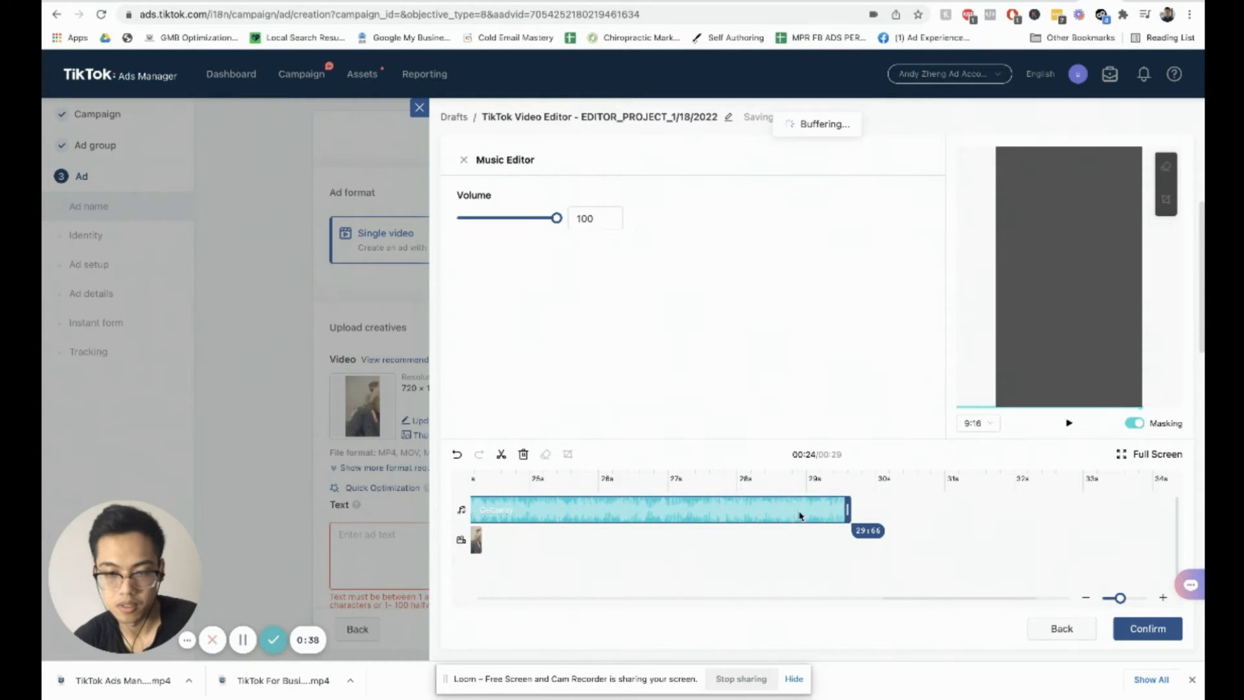
{"action": "left_click_drag", "start_coordinate": [842, 512], "coordinate": [792, 509]}
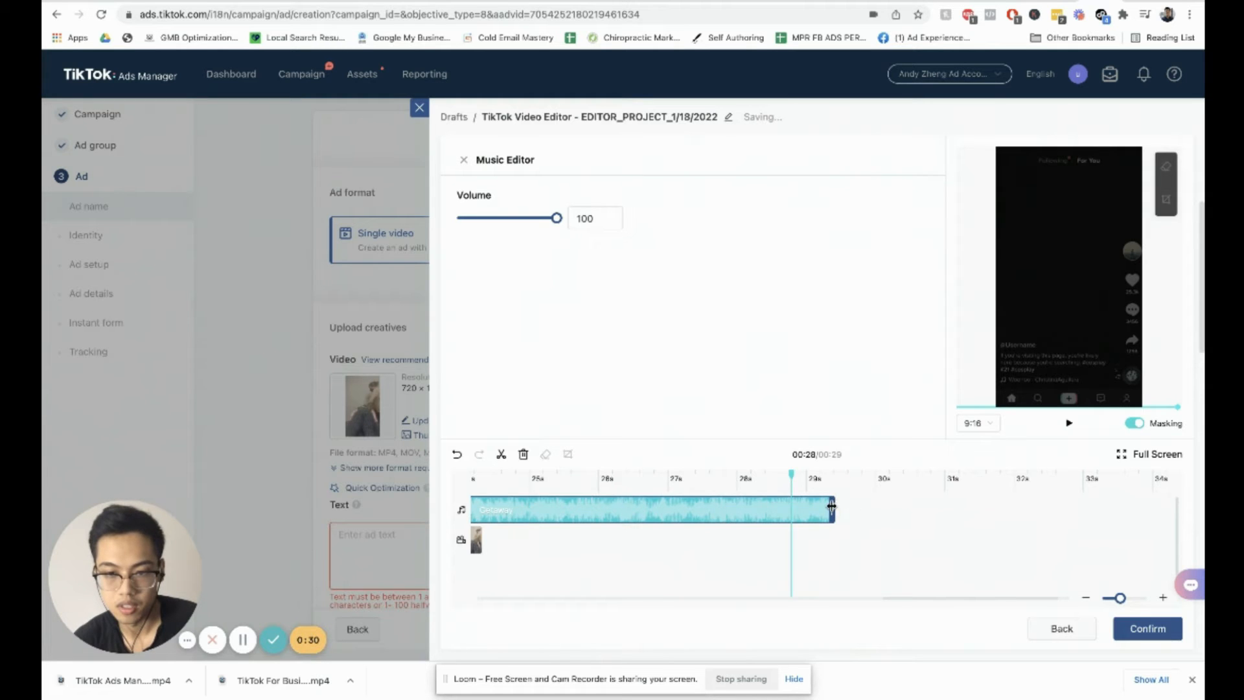
{"action": "left_click_drag", "start_coordinate": [680, 516], "coordinate": [502, 514]}
{"action": "scroll", "coordinate": [596, 504], "scroll_direction": "left", "scroll_amount": 15}
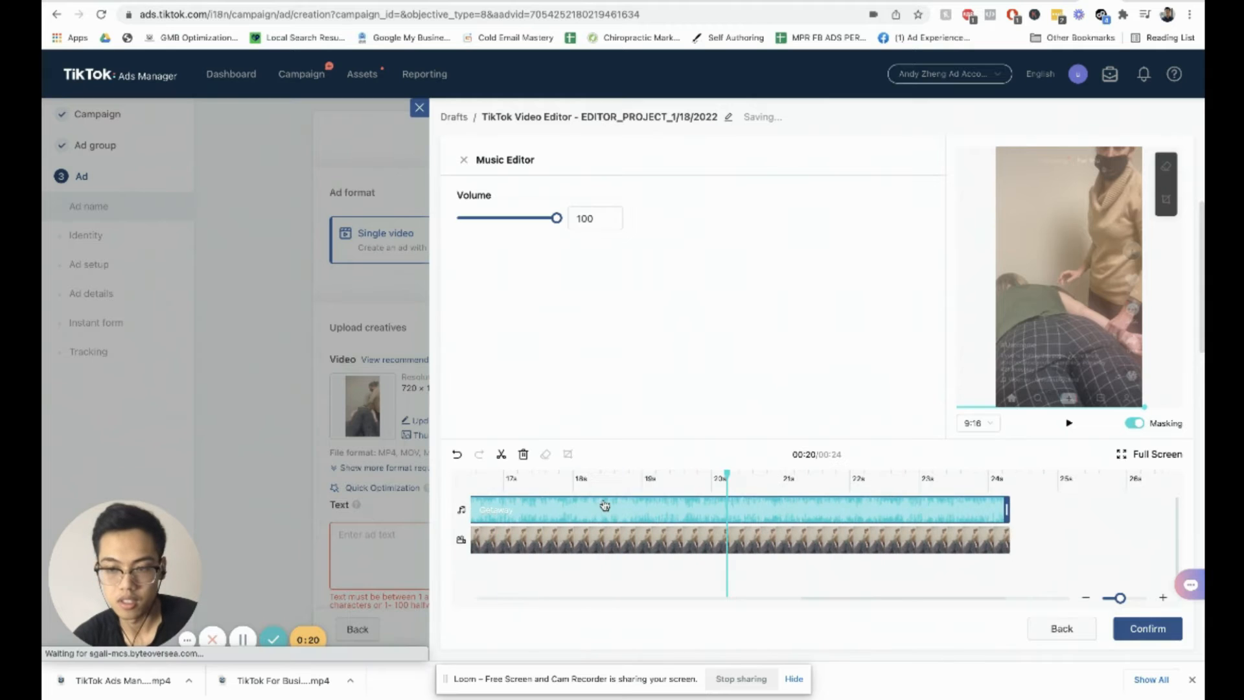
{"action": "left_click", "coordinate": [464, 160]}
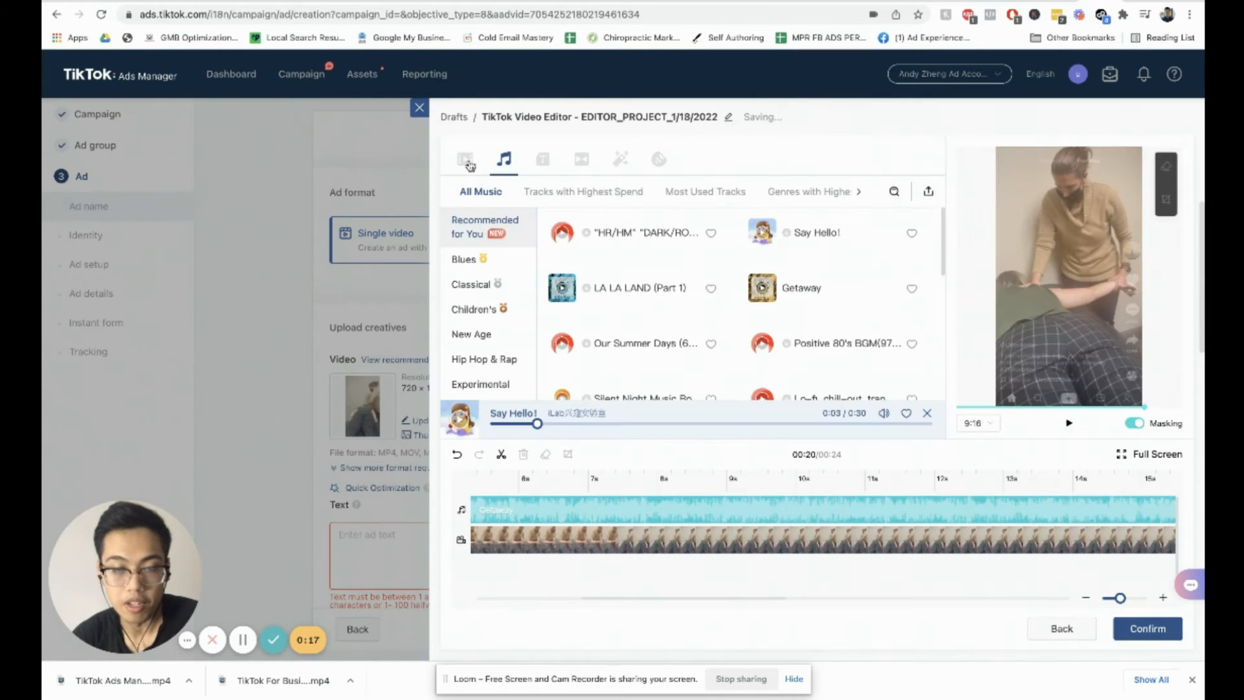
Step: Add a text overlay using the black-and-yellow outlined ABC text style
{"action": "left_click", "coordinate": [544, 161]}
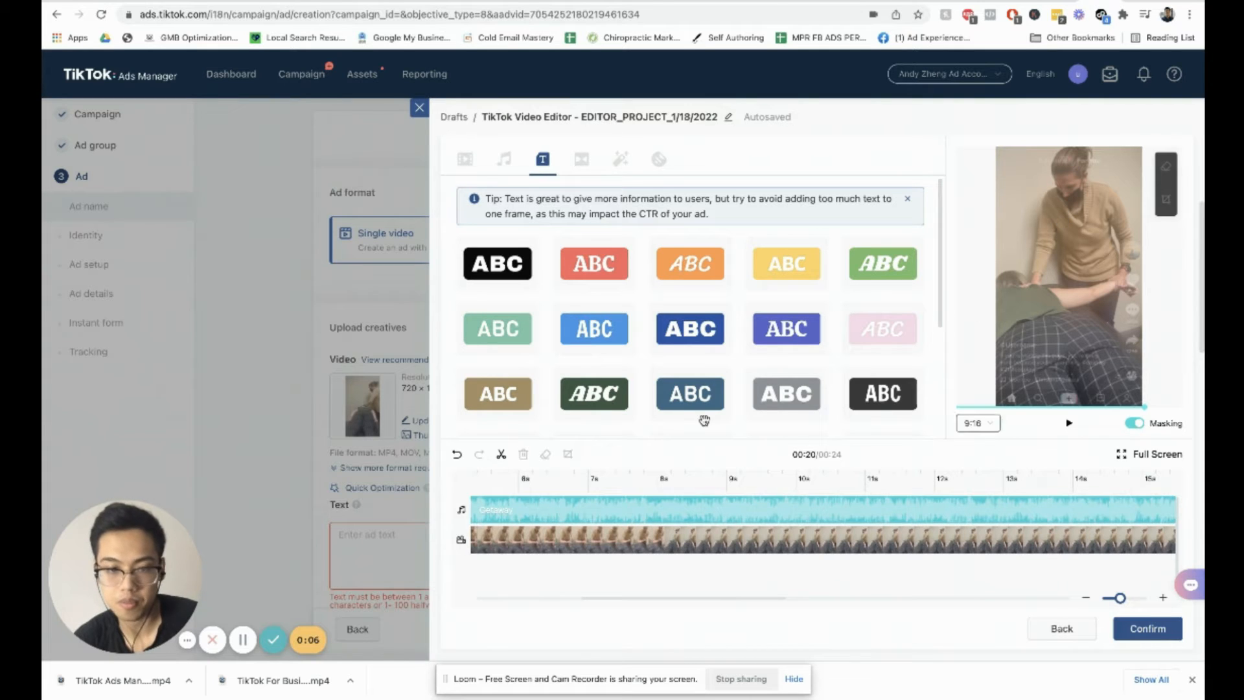
{"action": "mouse_move", "coordinate": [675, 391]}
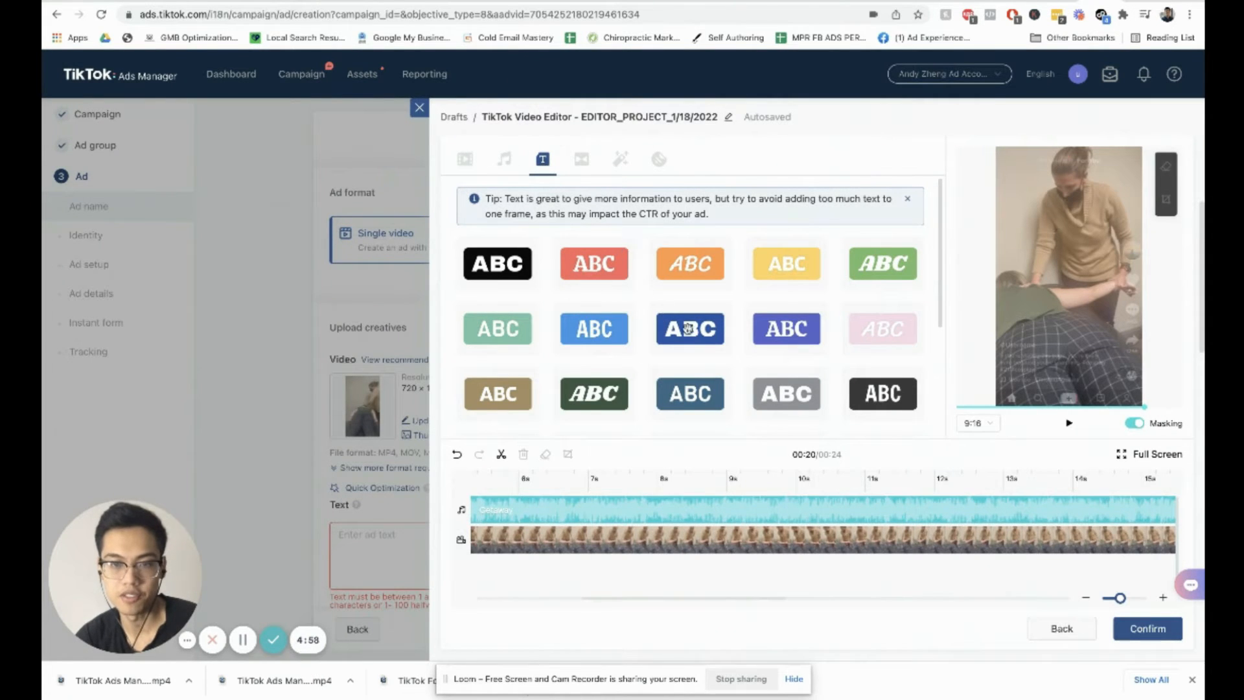
{"action": "scroll", "coordinate": [704, 349], "scroll_direction": "down", "scroll_amount": 1}
{"action": "scroll", "coordinate": [704, 348], "scroll_direction": "down", "scroll_amount": 3}
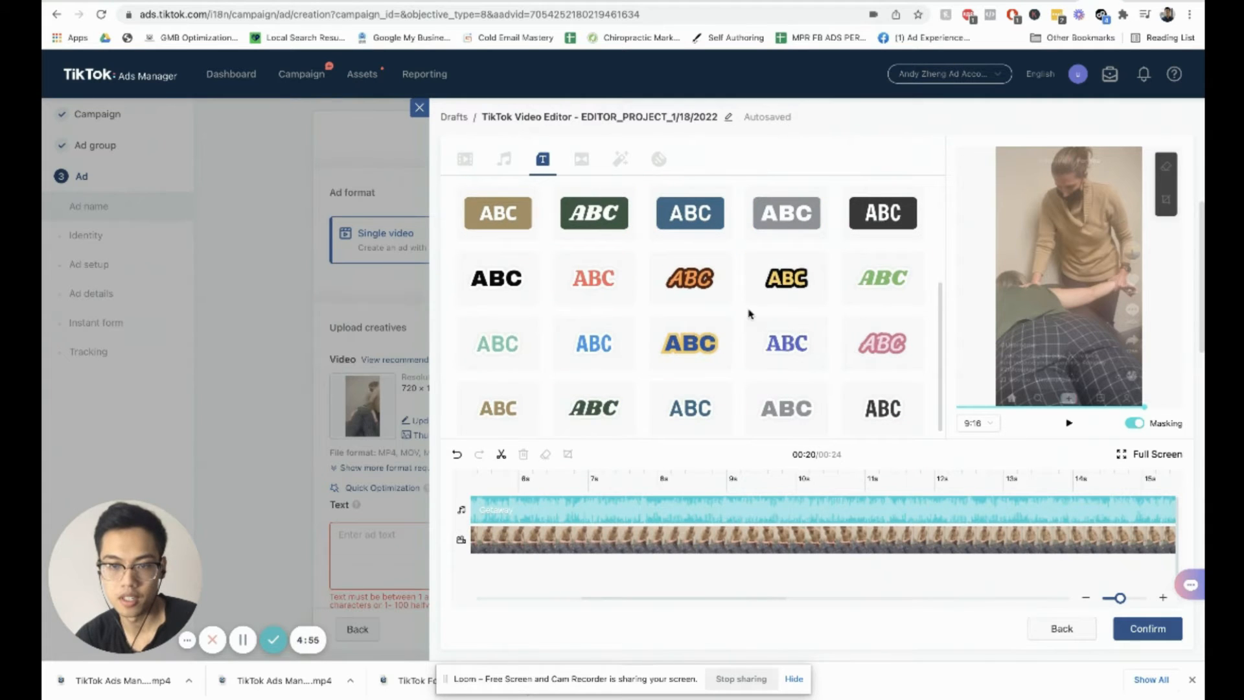
{"action": "scroll", "coordinate": [766, 314], "scroll_direction": "up", "scroll_amount": 1}
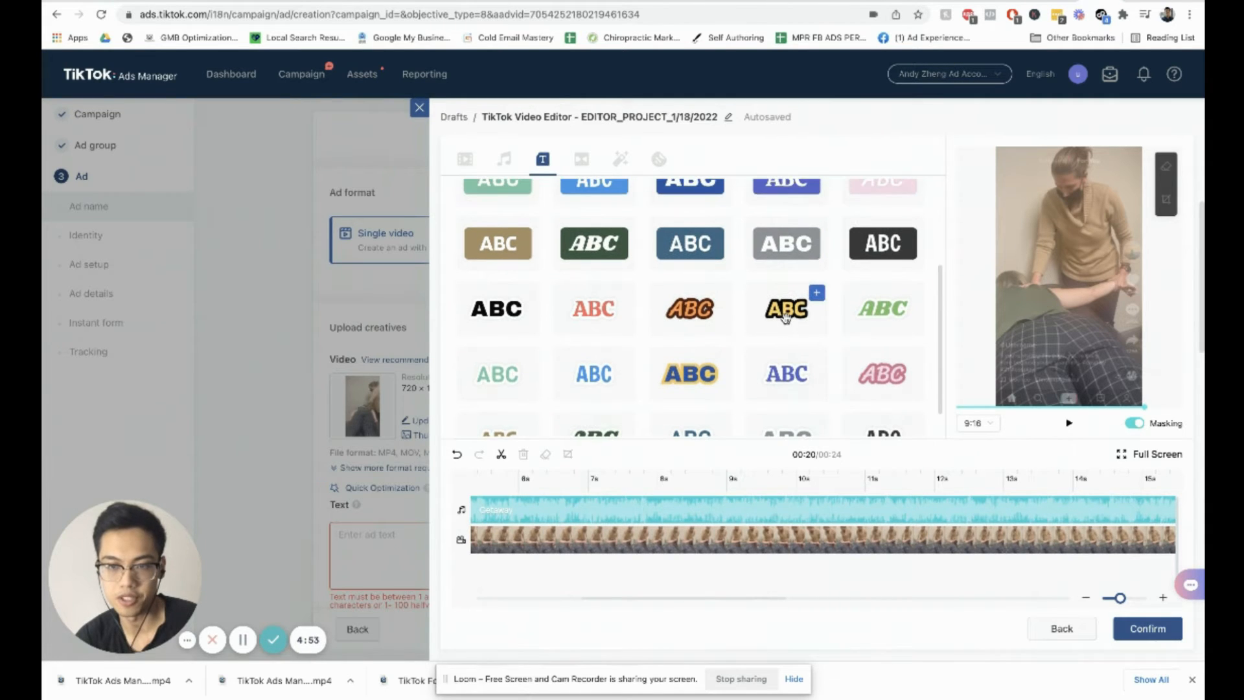
{"action": "left_click", "coordinate": [817, 293]}
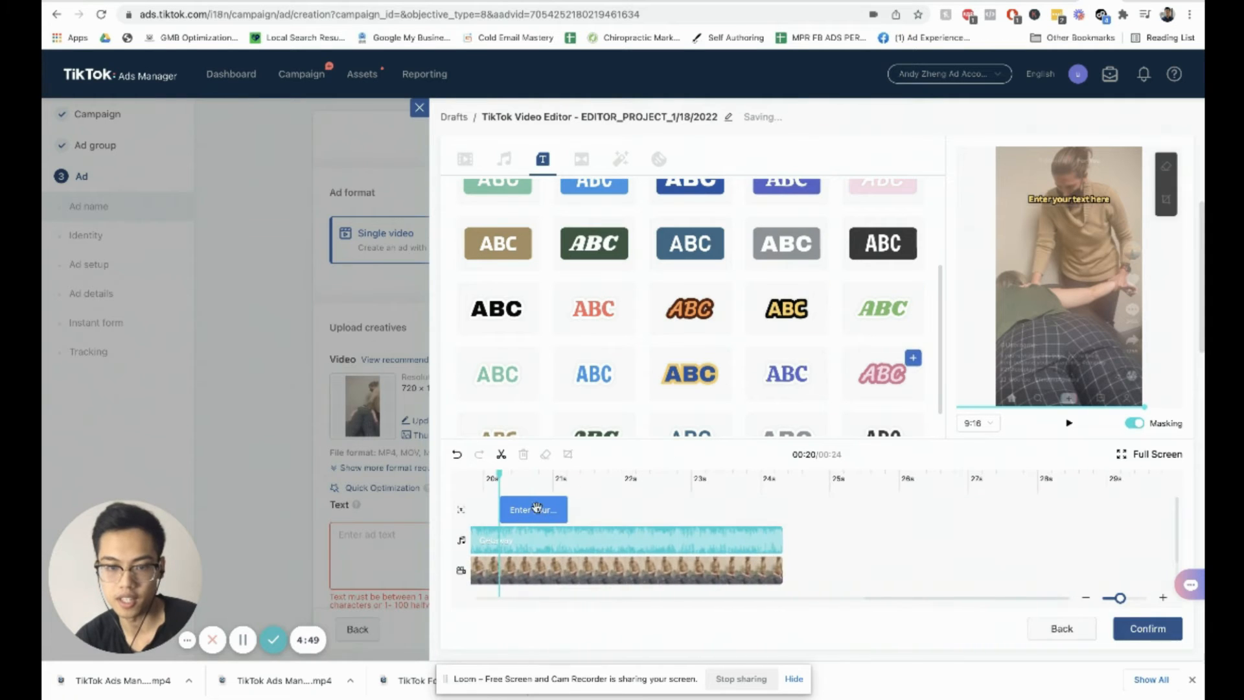
Step: Extend the text clip so it starts at the beginning of the timeline
{"action": "left_click", "coordinate": [531, 509]}
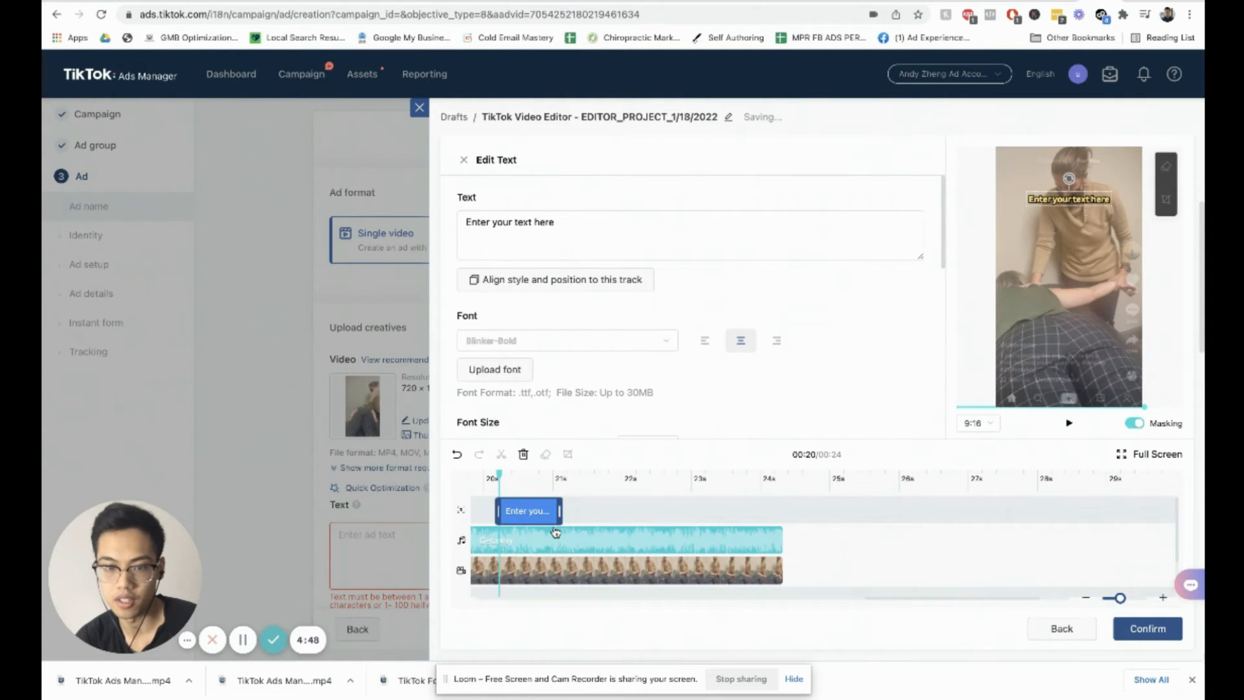
{"action": "left_click", "coordinate": [535, 507]}
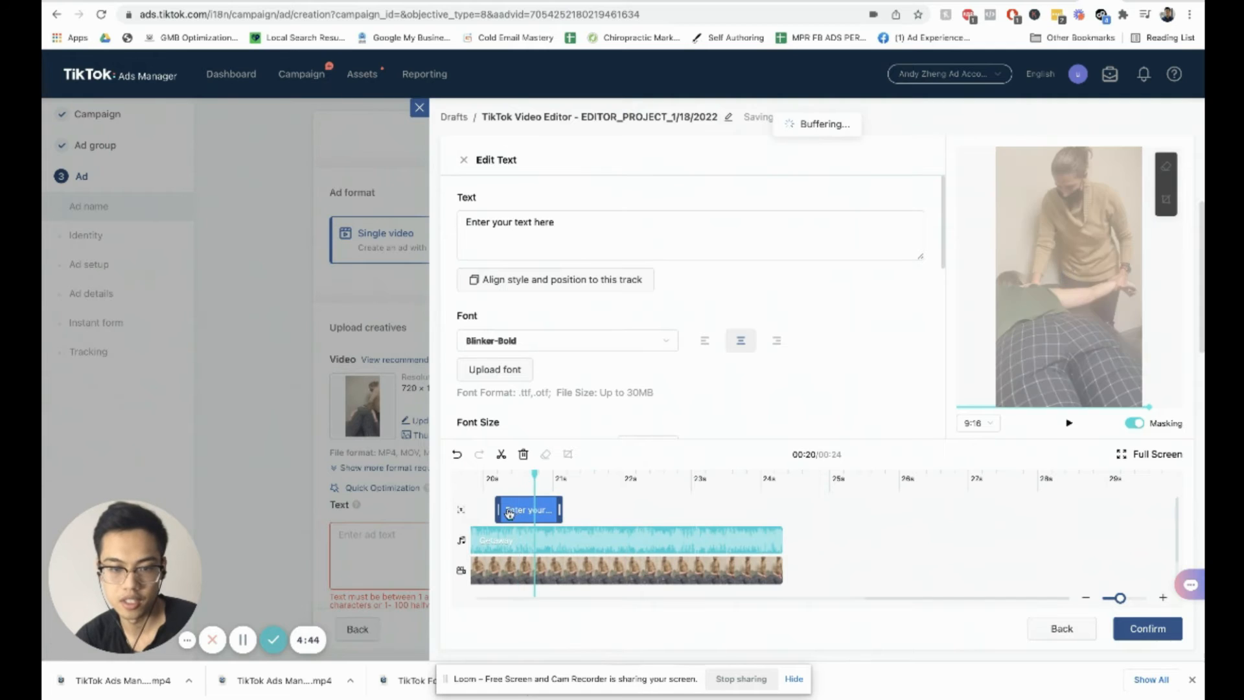
{"action": "left_click", "coordinate": [509, 513]}
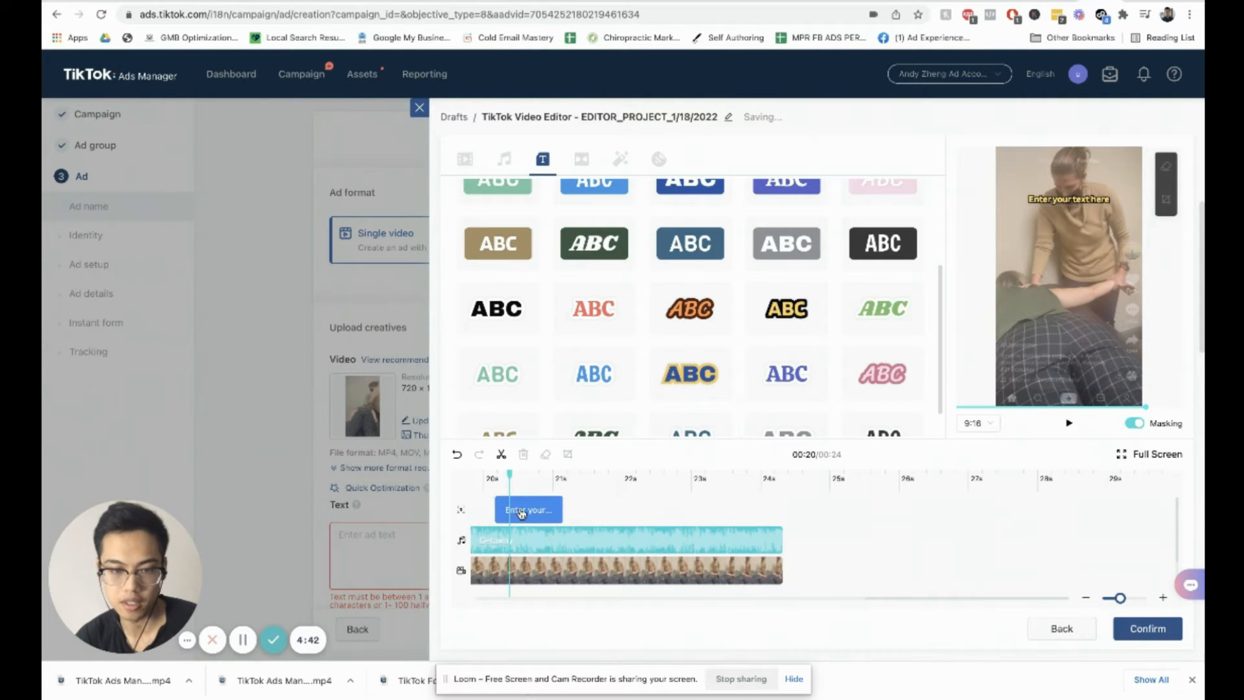
{"action": "left_click", "coordinate": [520, 512]}
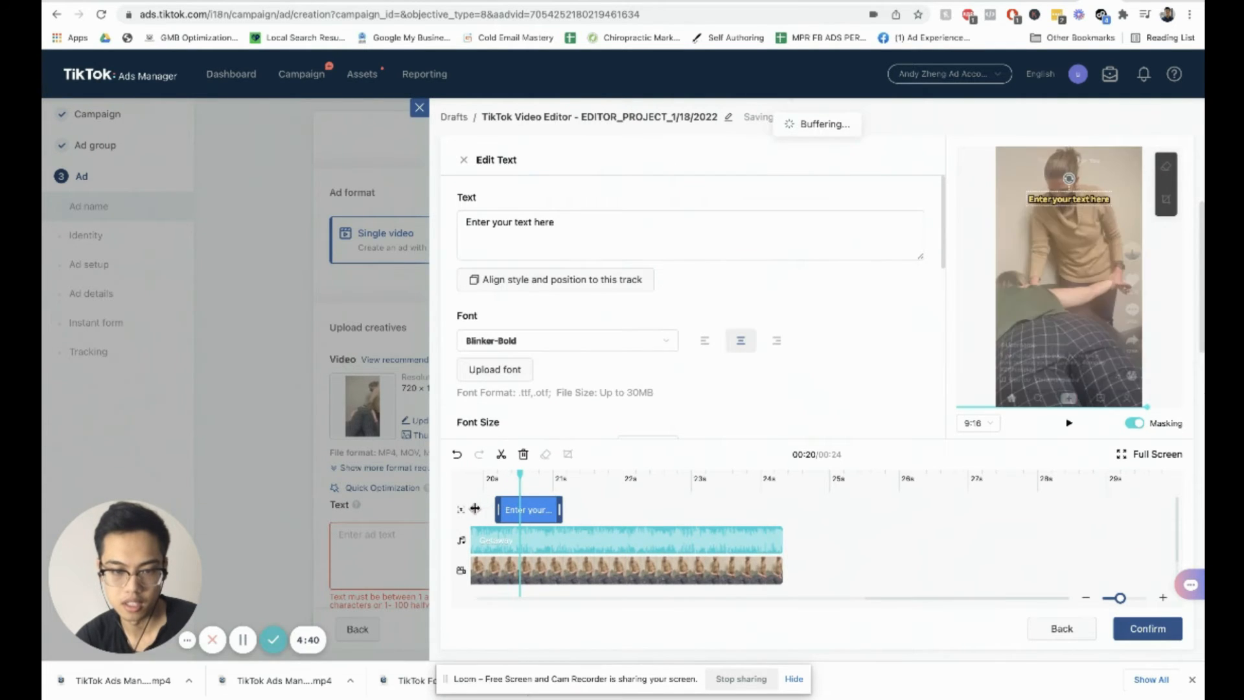
{"action": "left_click_drag", "start_coordinate": [497, 509], "coordinate": [472, 508]}
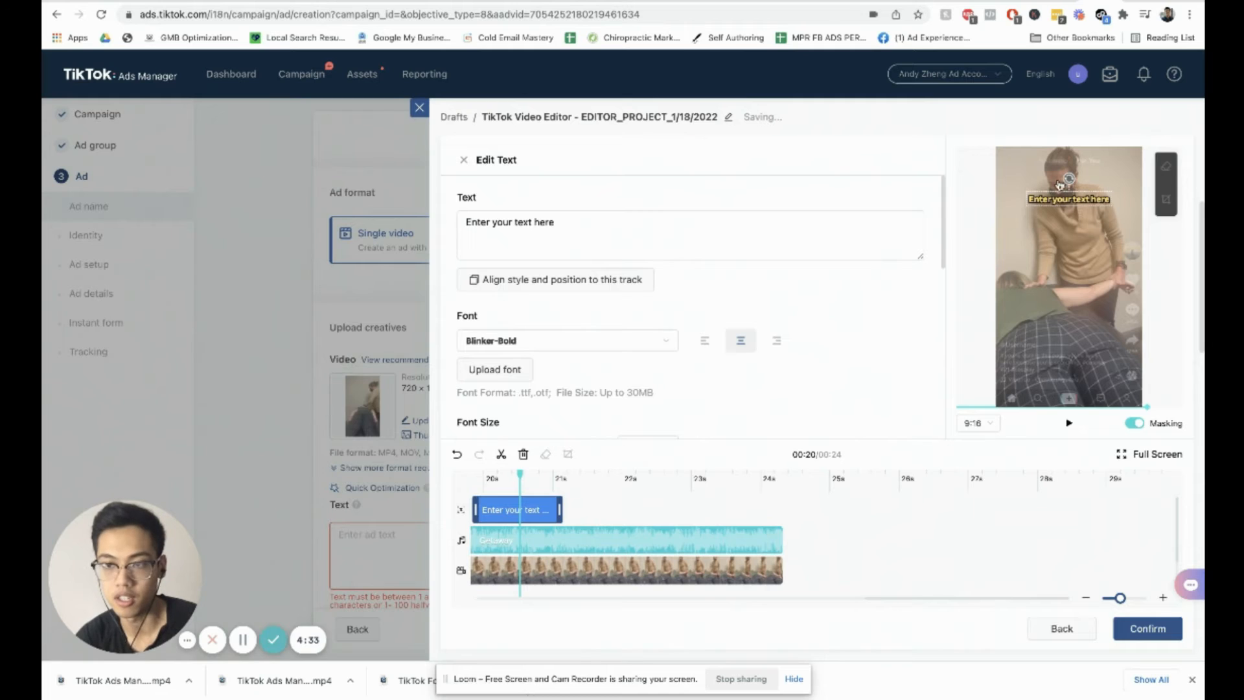
Step: Replace the placeholder caption with "Get a Free Screening With a Top Physical Therapist", breaking the line after "With"
{"action": "left_click", "coordinate": [557, 227]}
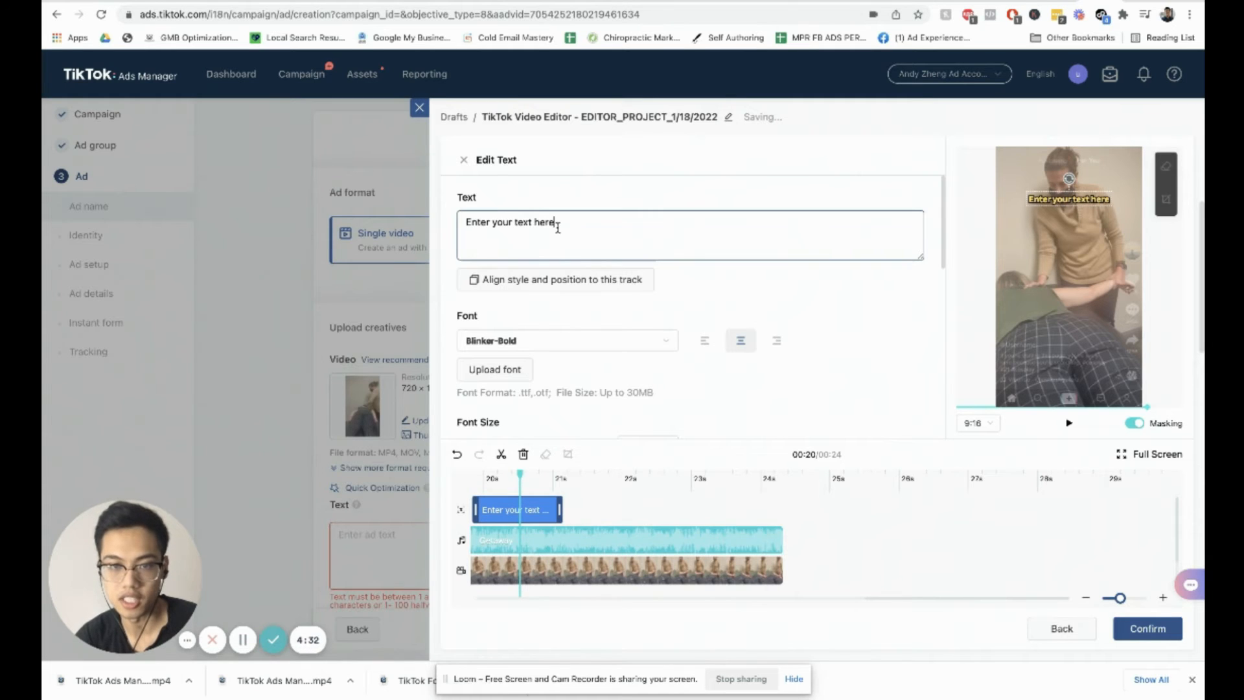
{"action": "triple_click", "coordinate": [565, 224]}
{"action": "left_click", "coordinate": [565, 224]}
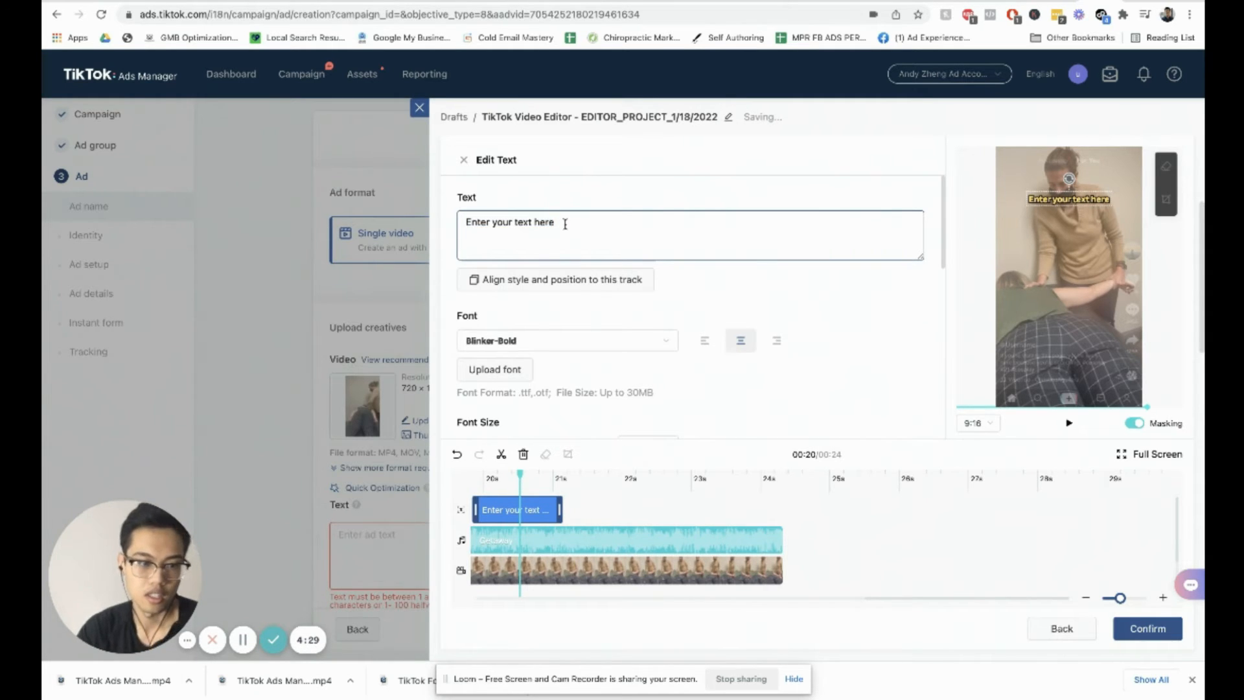
{"action": "triple_click", "coordinate": [565, 224]}
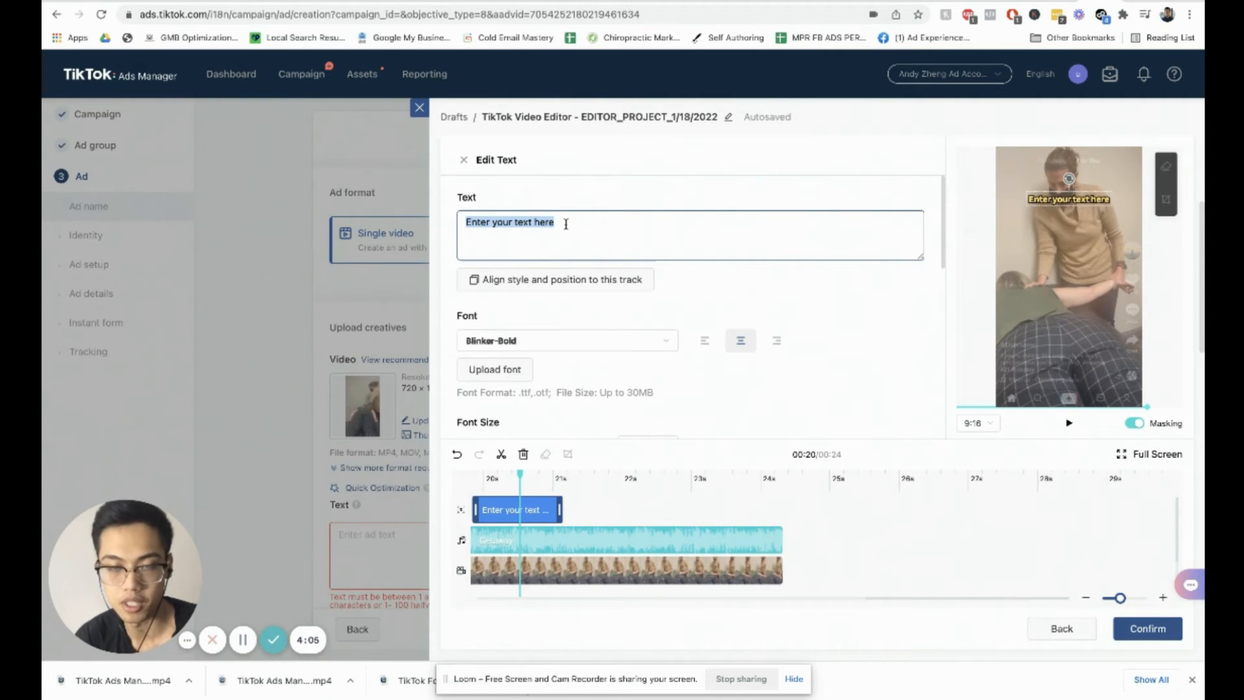
{"action": "type", "text": "Get a F"}
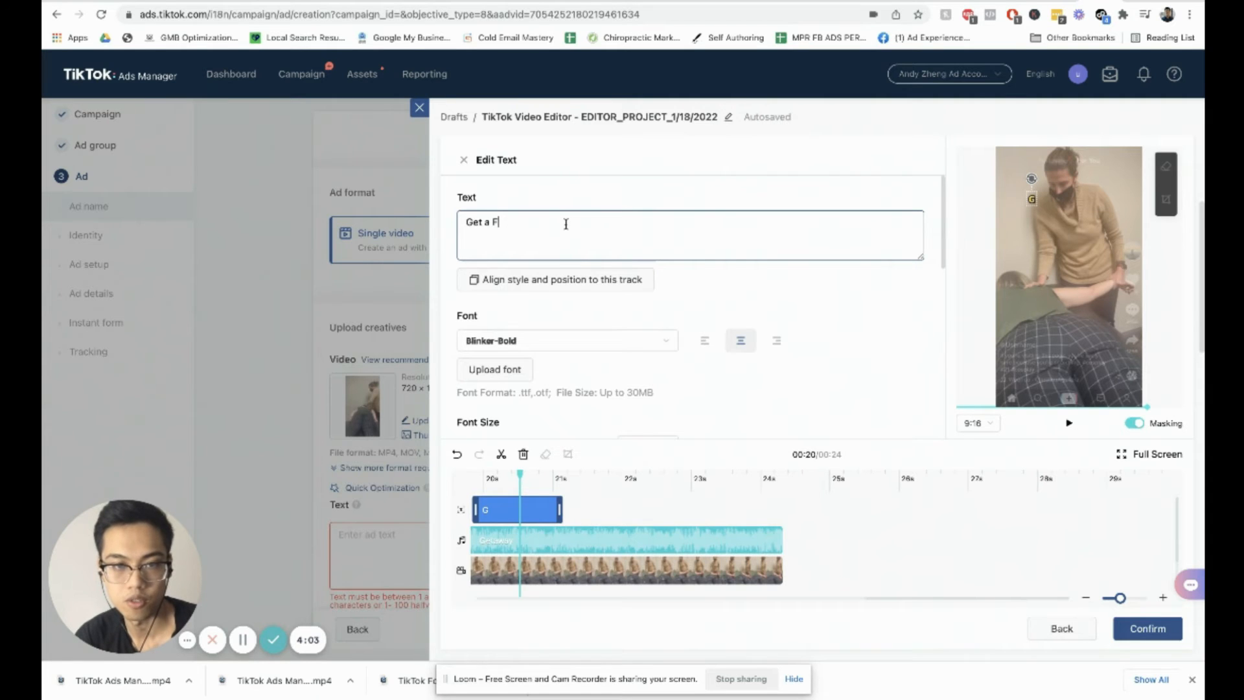
{"action": "type", "text": "ree Screening With a"}
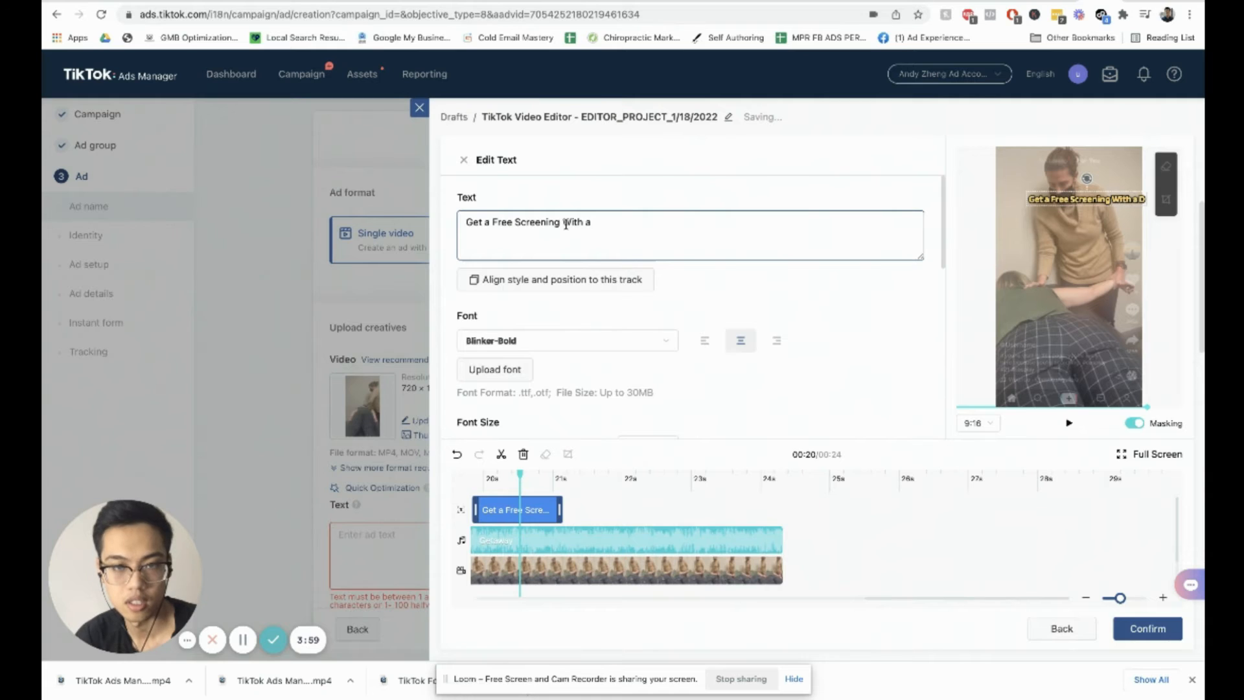
{"action": "type", "text": " Top Physical Ther"}
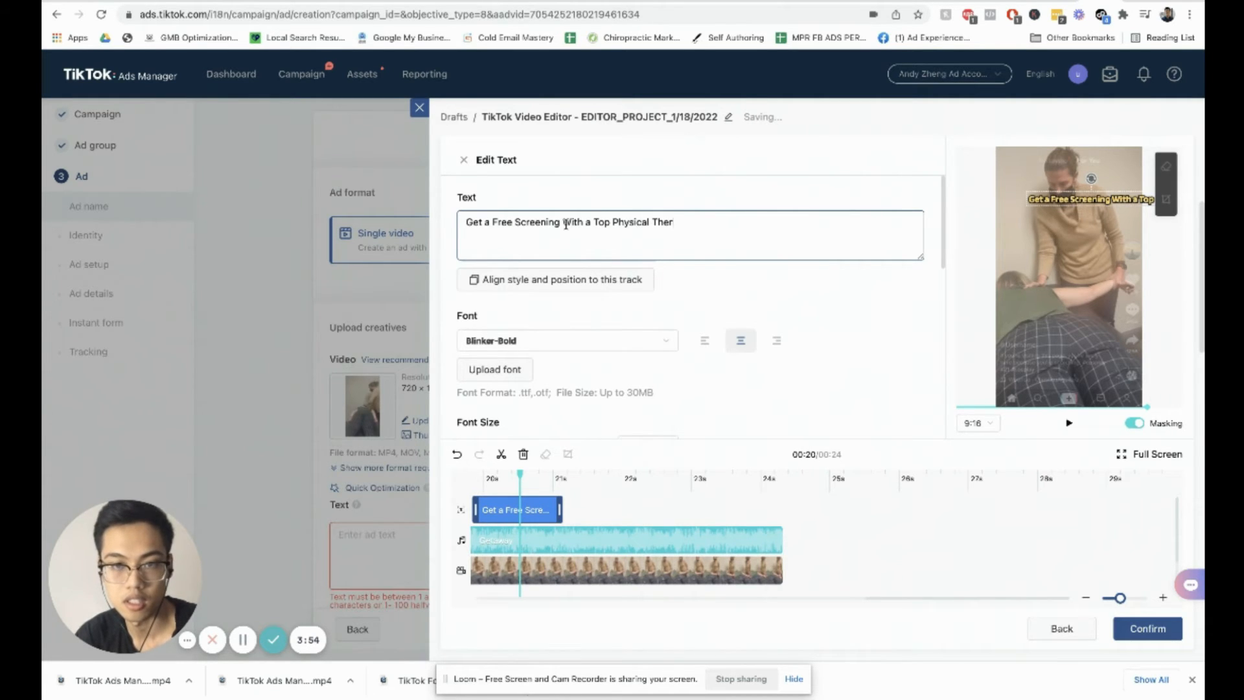
{"action": "type", "text": "p"}
{"action": "type", "text": "i"}
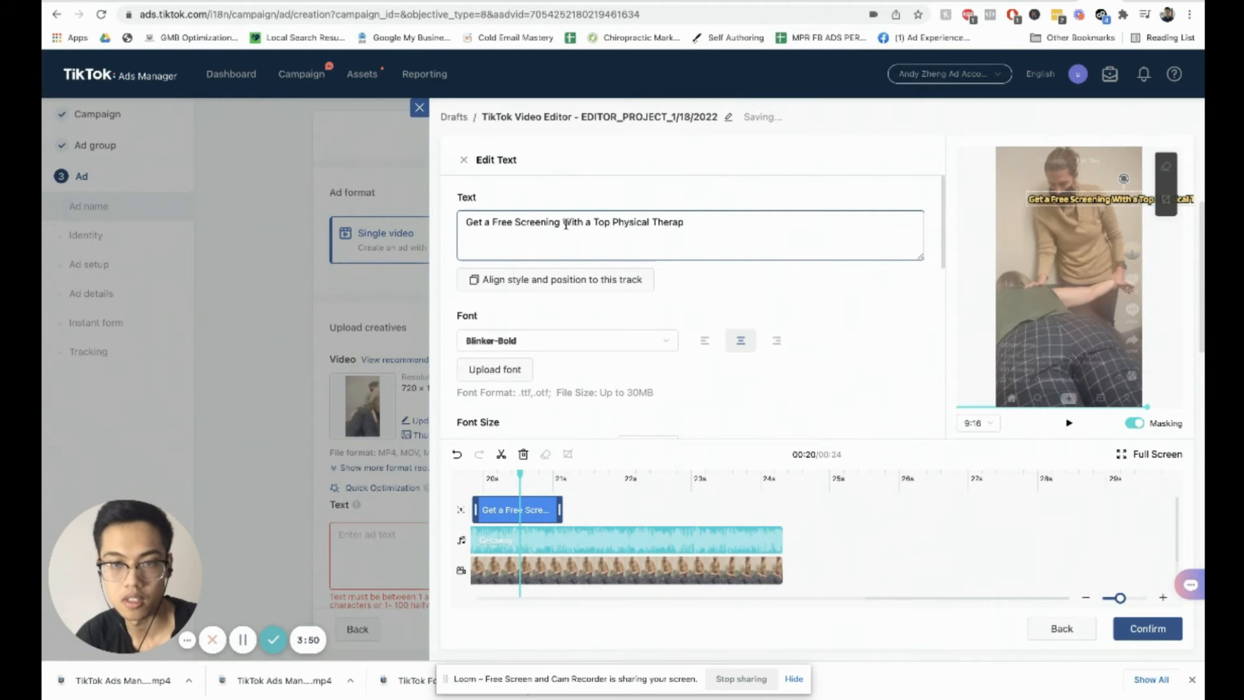
{"action": "type", "text": "ist"}
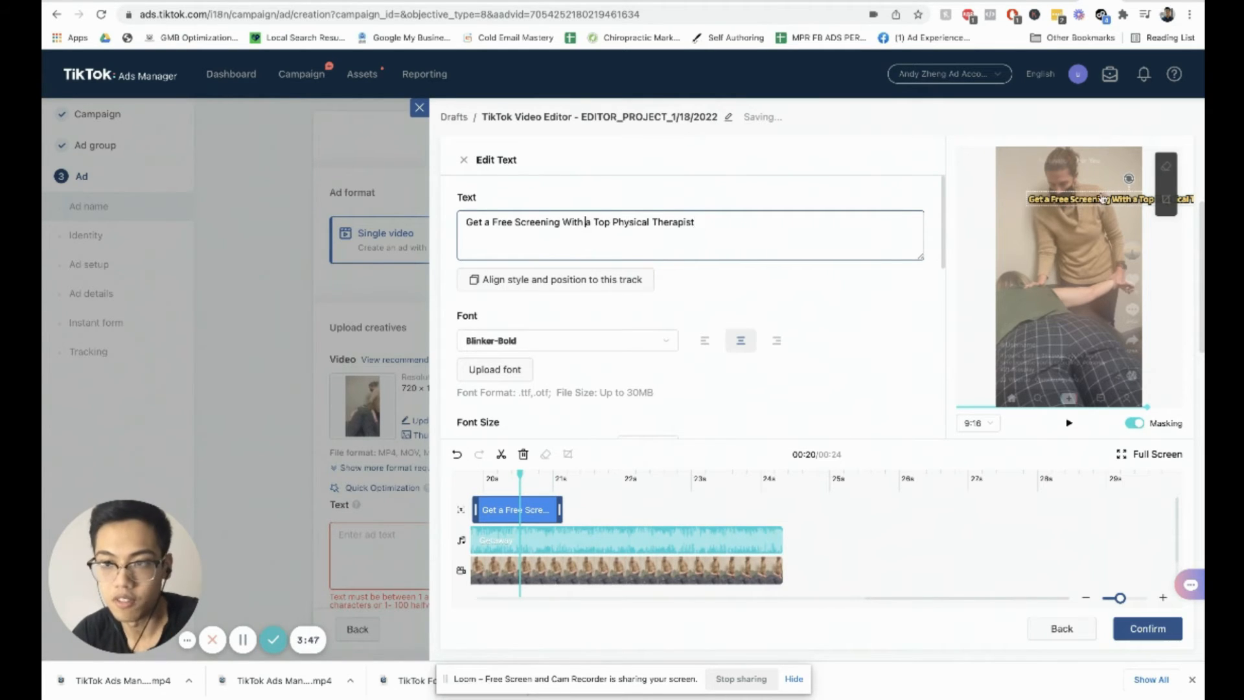
{"action": "left_click", "coordinate": [586, 224]}
{"action": "key", "text": "Return"}
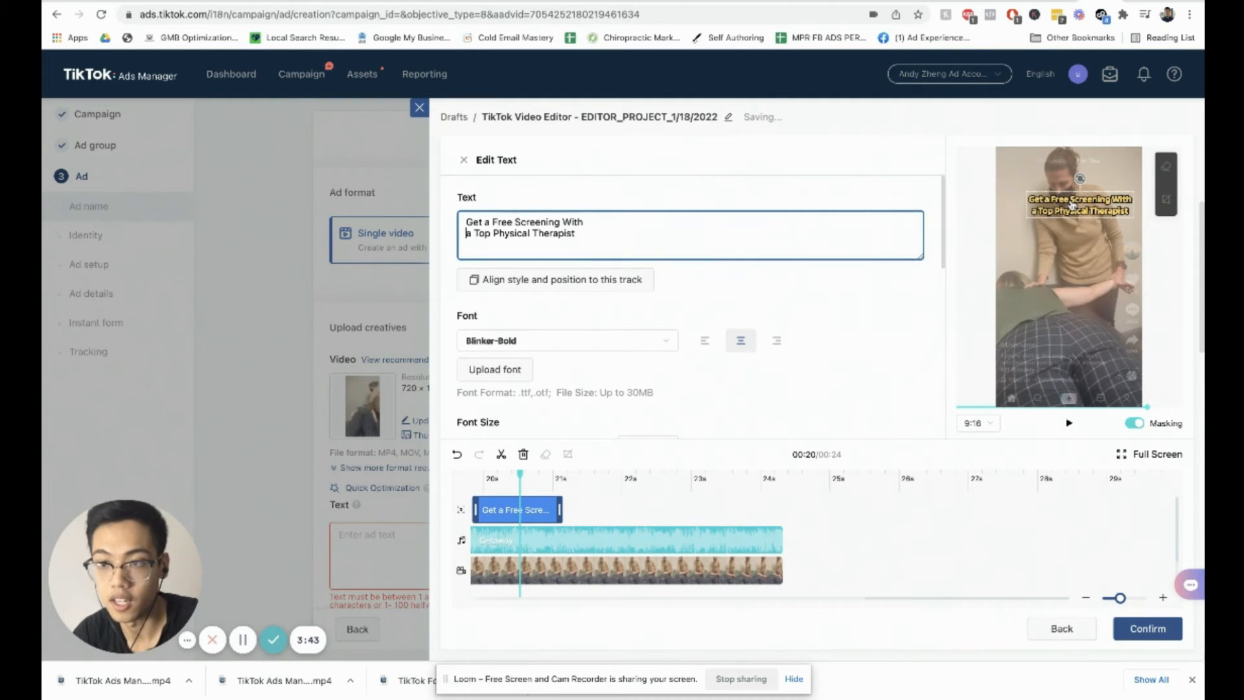
Step: Move the caption near the top of the video preview and add an exclamation mark to its end
{"action": "left_click_drag", "start_coordinate": [1072, 218], "coordinate": [1079, 182]}
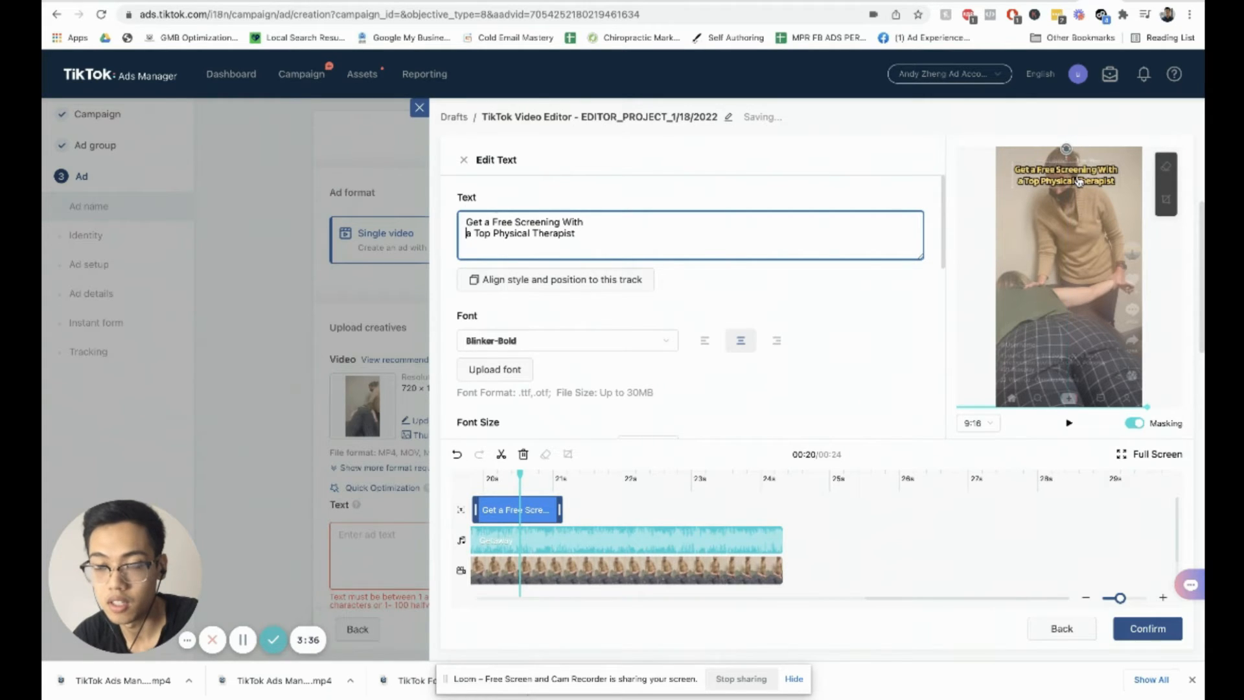
{"action": "left_click", "coordinate": [617, 231]}
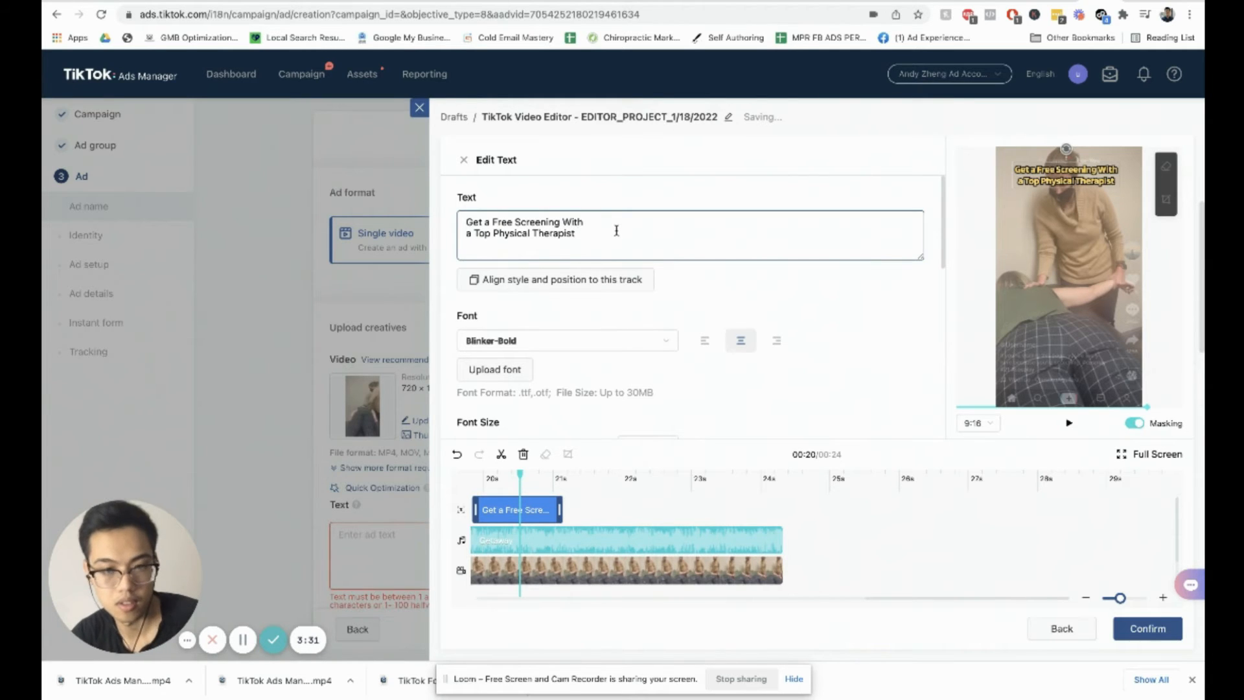
{"action": "type", "text": "!"}
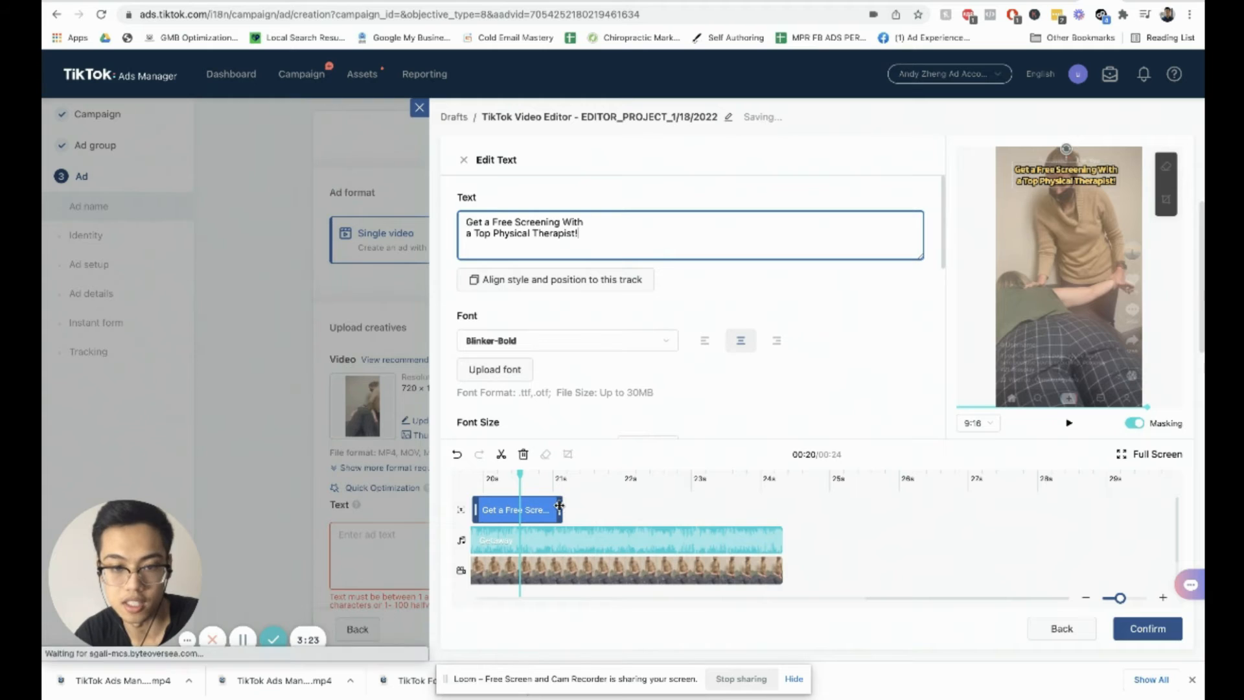
Step: Place the text clip at the start of the timeline and stretch it to end at about 5 seconds
{"action": "left_click_drag", "start_coordinate": [560, 508], "coordinate": [541, 508]}
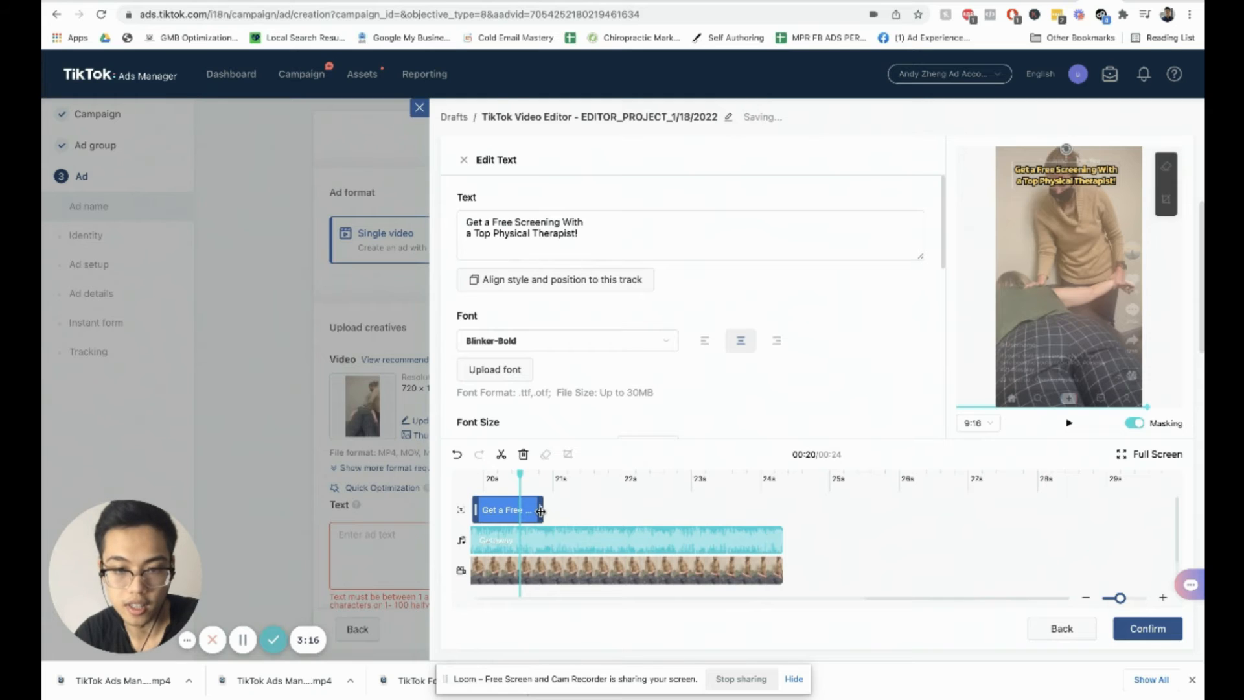
{"action": "scroll", "coordinate": [625, 510], "scroll_direction": "left", "scroll_amount": 5}
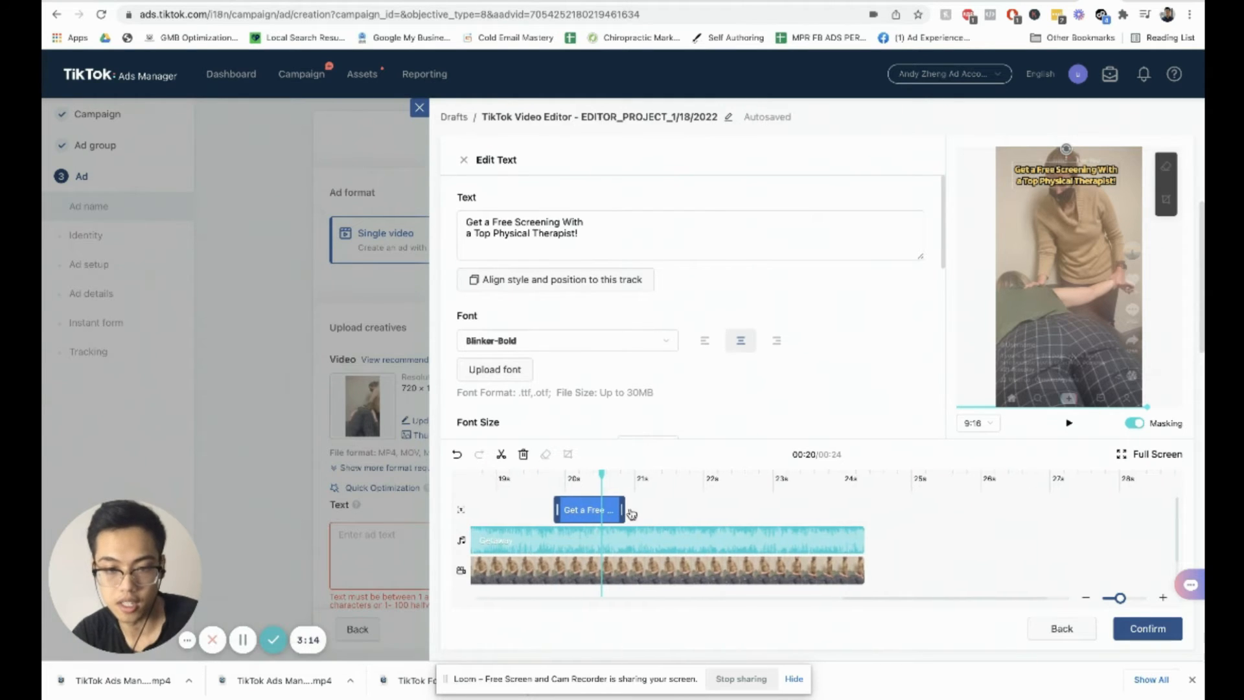
{"action": "left_click_drag", "start_coordinate": [591, 508], "coordinate": [512, 510]}
{"action": "scroll", "coordinate": [582, 512], "scroll_direction": "left", "scroll_amount": 7}
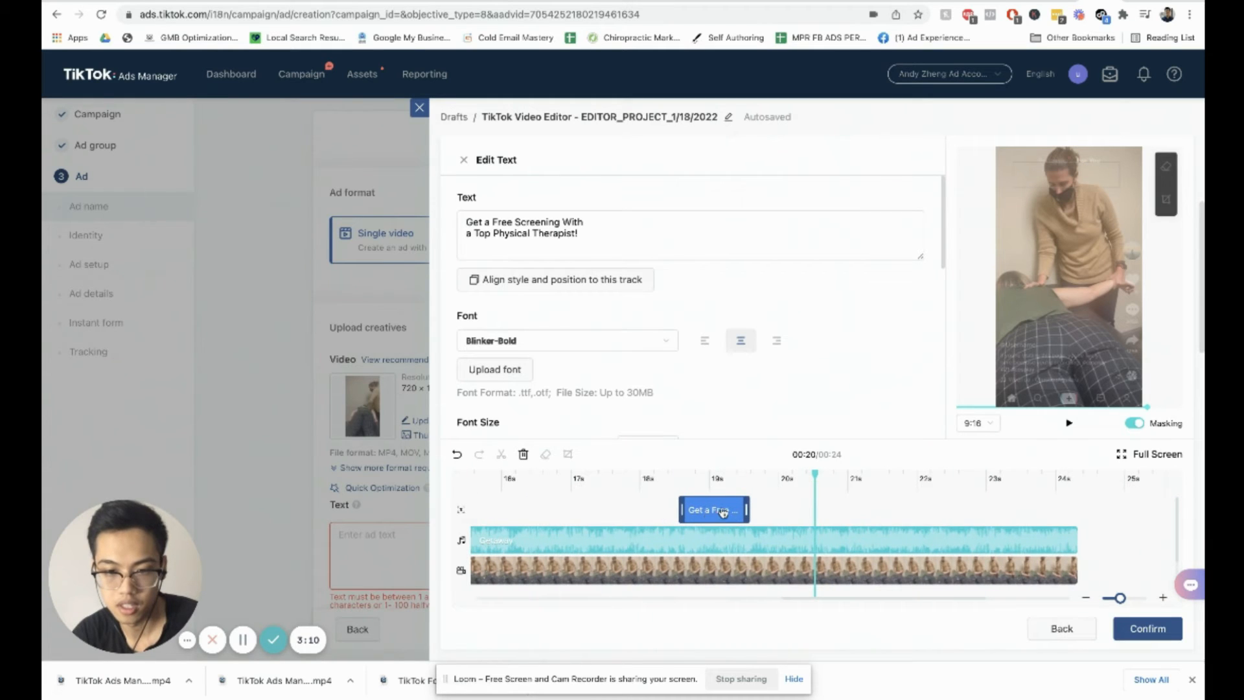
{"action": "scroll", "coordinate": [725, 512], "scroll_direction": "left", "scroll_amount": 5}
{"action": "left_click_drag", "start_coordinate": [862, 507], "coordinate": [508, 512]}
{"action": "left_click_drag", "start_coordinate": [524, 510], "coordinate": [533, 511]}
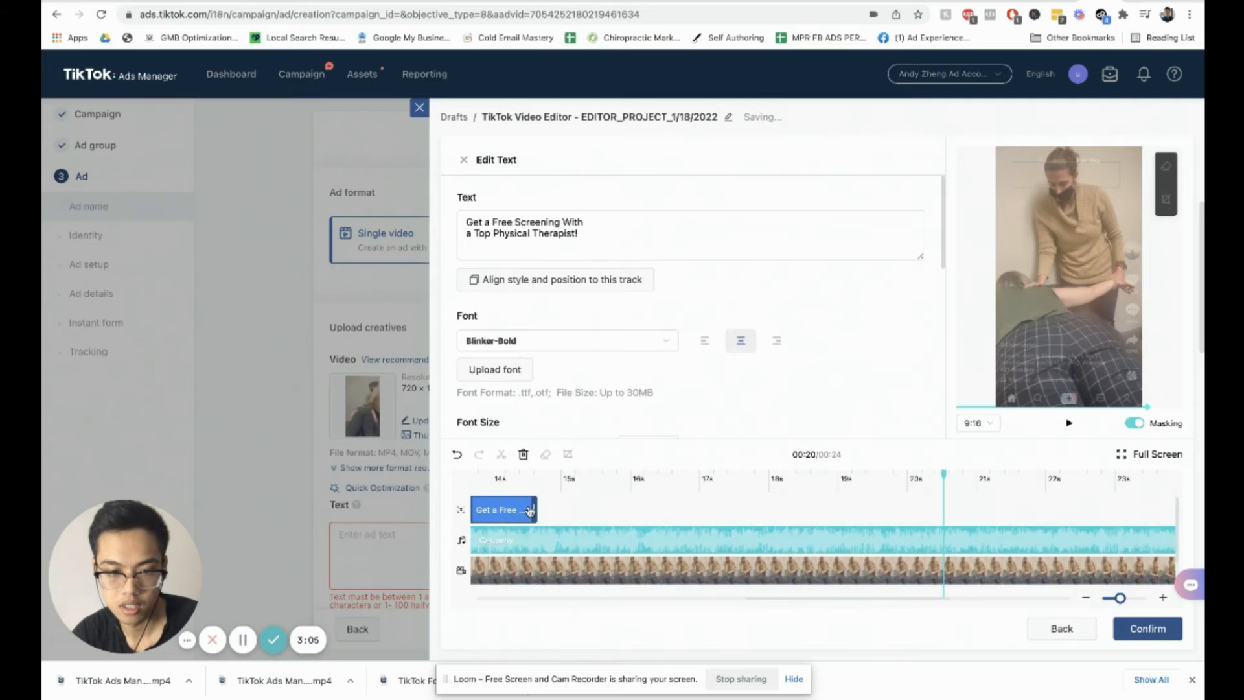
{"action": "scroll", "coordinate": [535, 511], "scroll_direction": "left", "scroll_amount": 4}
{"action": "left_click_drag", "start_coordinate": [761, 514], "coordinate": [543, 504]}
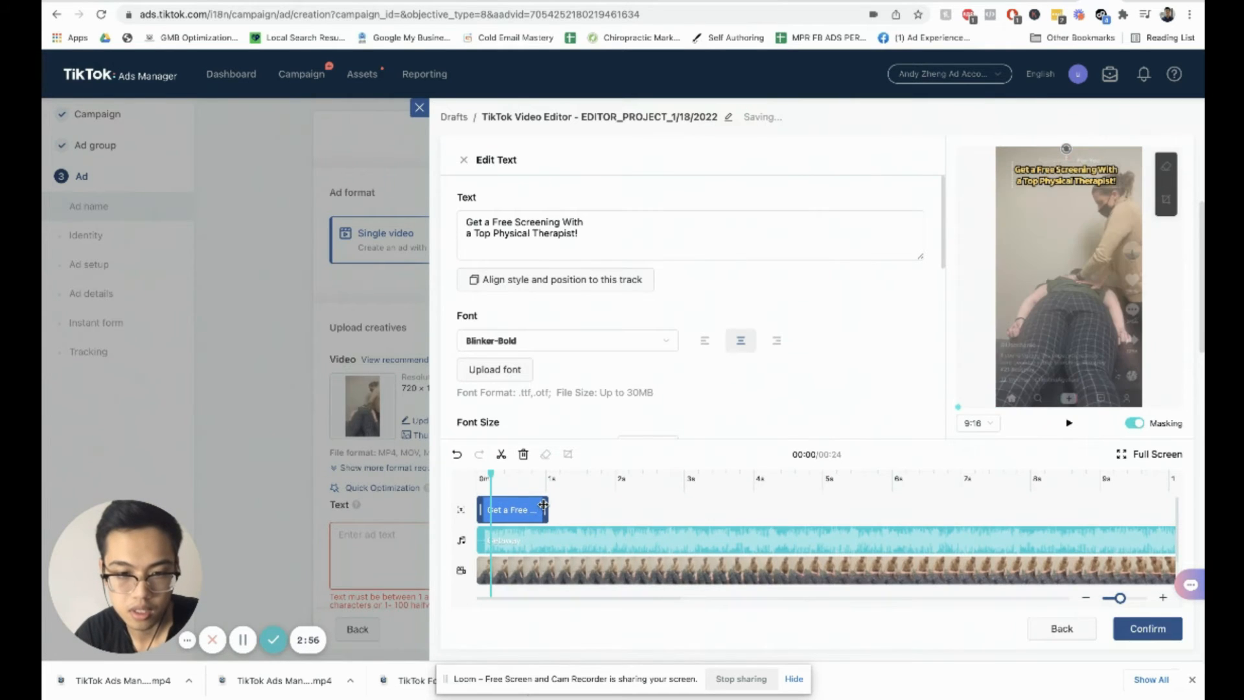
{"action": "left_click_drag", "start_coordinate": [619, 515], "coordinate": [822, 510]}
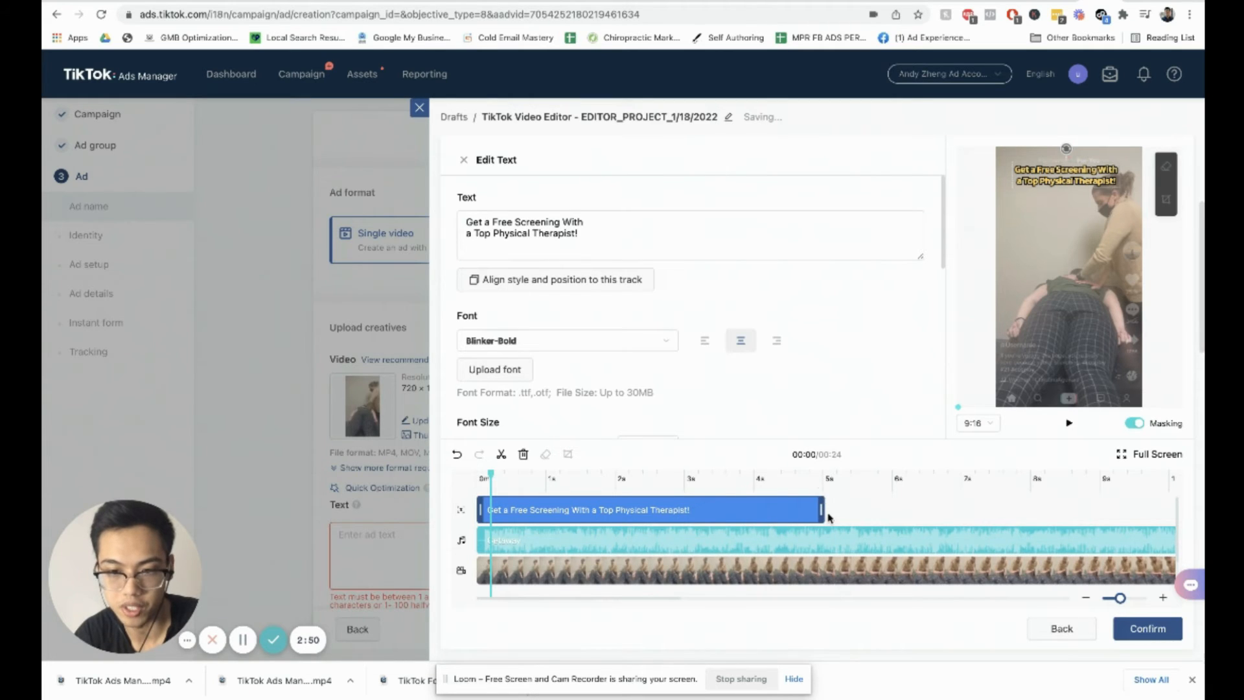
Step: Duplicate the text clip so a copy follows it from about 5 seconds, and select the copy
{"action": "left_click_drag", "start_coordinate": [491, 476], "coordinate": [781, 477]}
{"action": "left_click", "coordinate": [807, 489]}
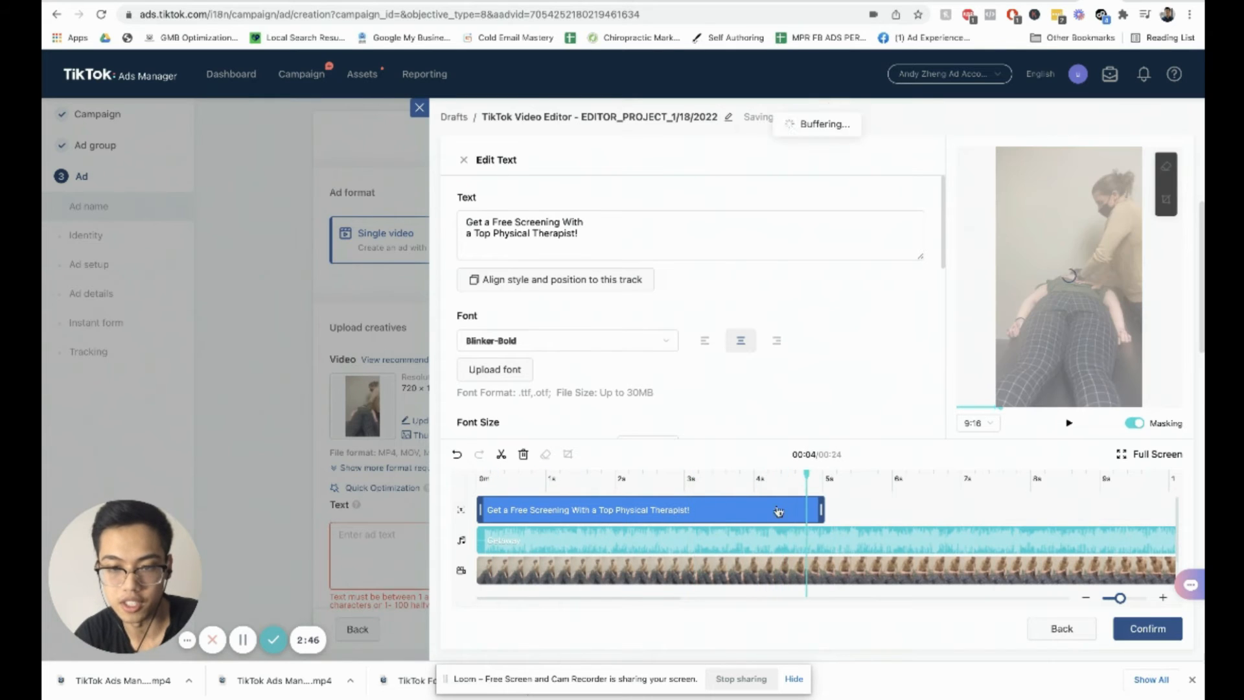
{"action": "right_click", "coordinate": [778, 509]}
{"action": "left_click", "coordinate": [798, 522]}
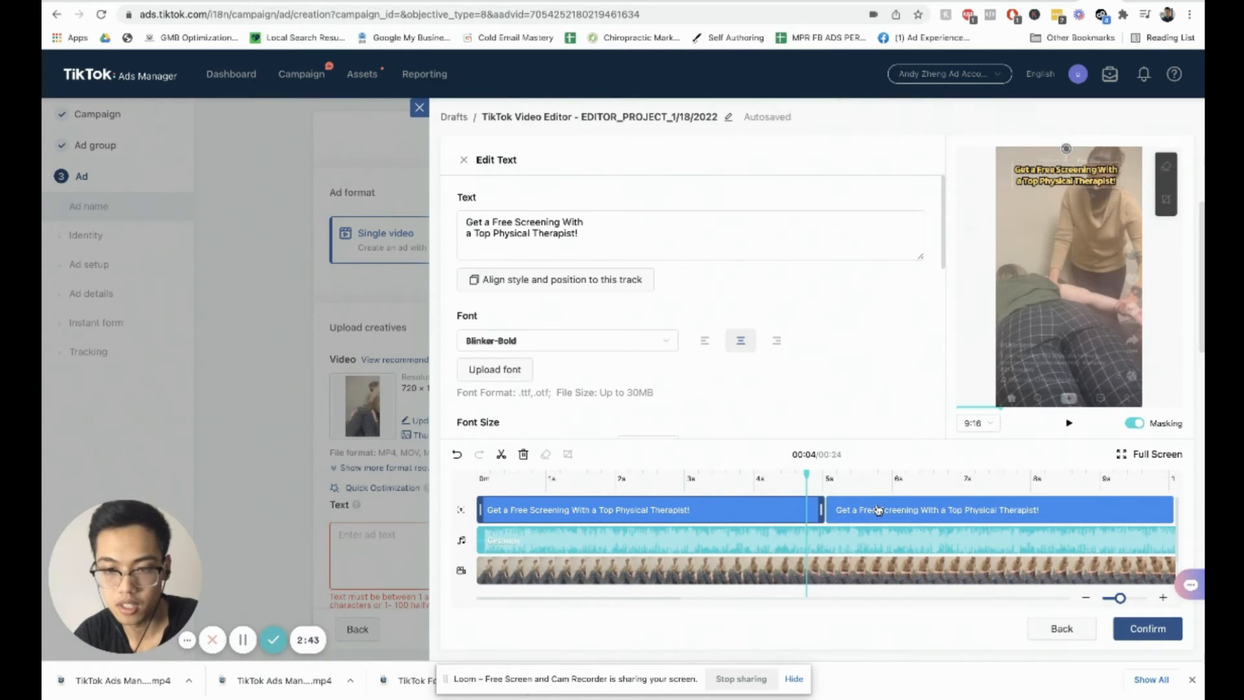
{"action": "left_click", "coordinate": [877, 509]}
Step: Change the copied caption to "We find the root cause of pain and stiffness naturally", breaking the line after "of"
{"action": "scroll", "coordinate": [877, 510], "scroll_direction": "right", "scroll_amount": 5}
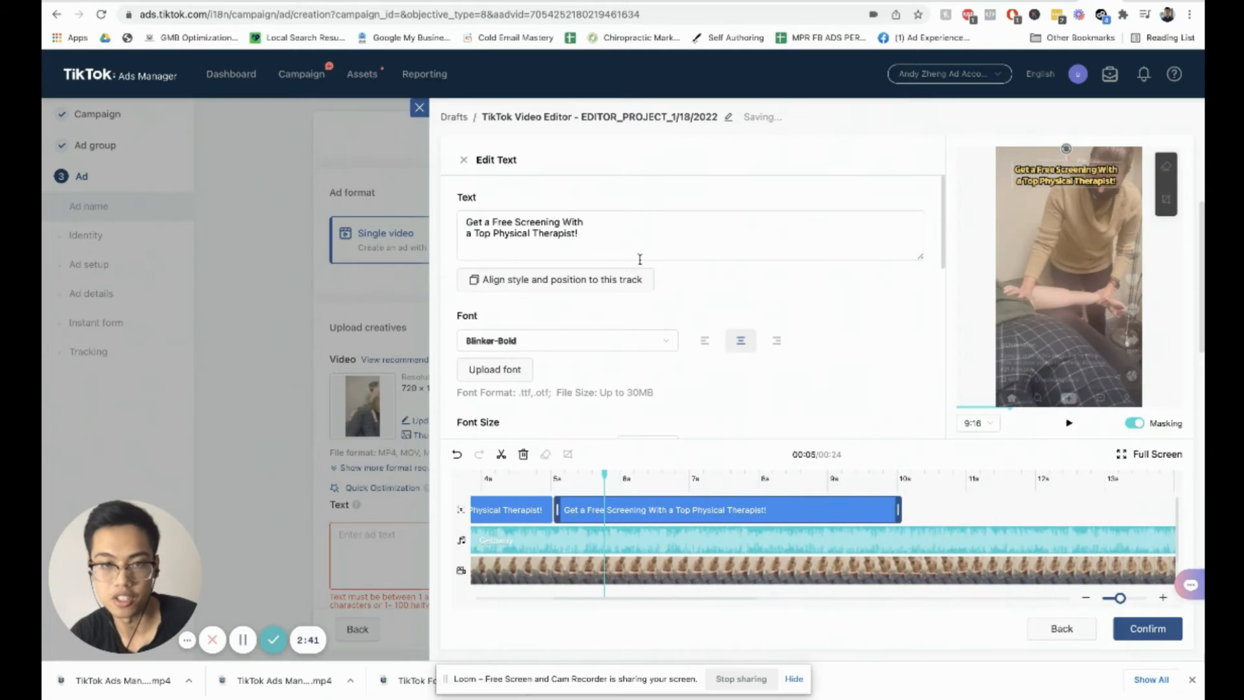
{"action": "left_click", "coordinate": [561, 228]}
{"action": "left_click_drag", "start_coordinate": [580, 234], "coordinate": [466, 223]}
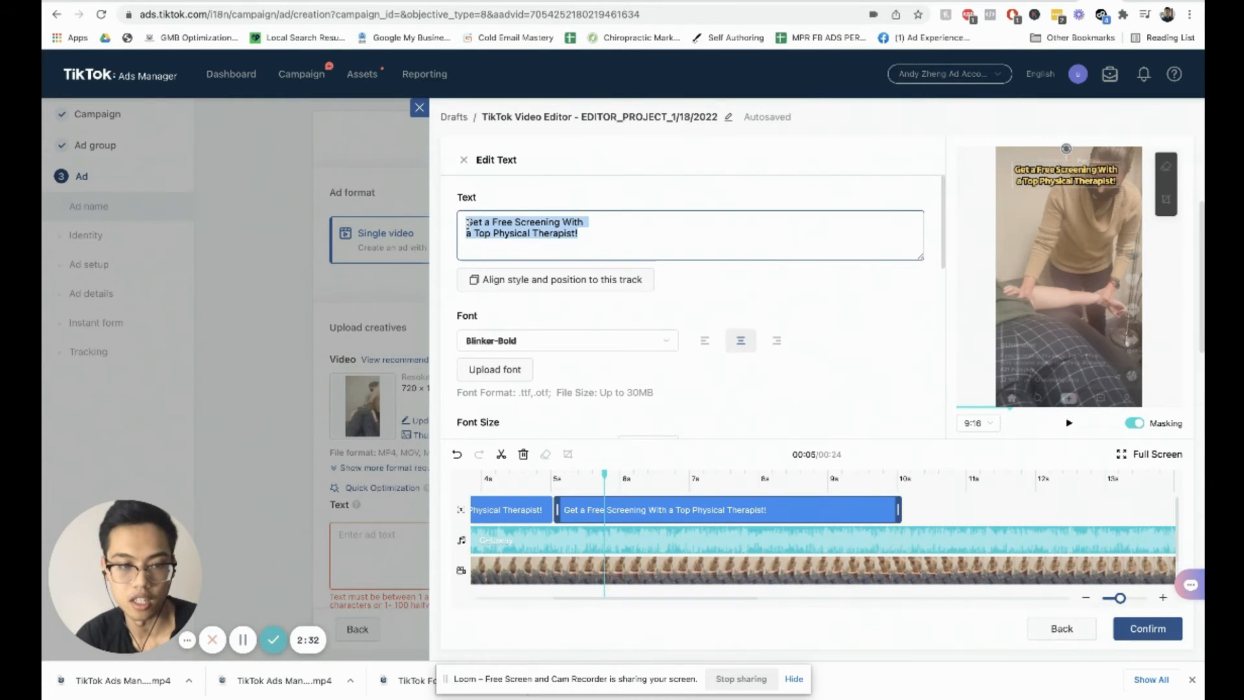
{"action": "type", "text": "Rel"}
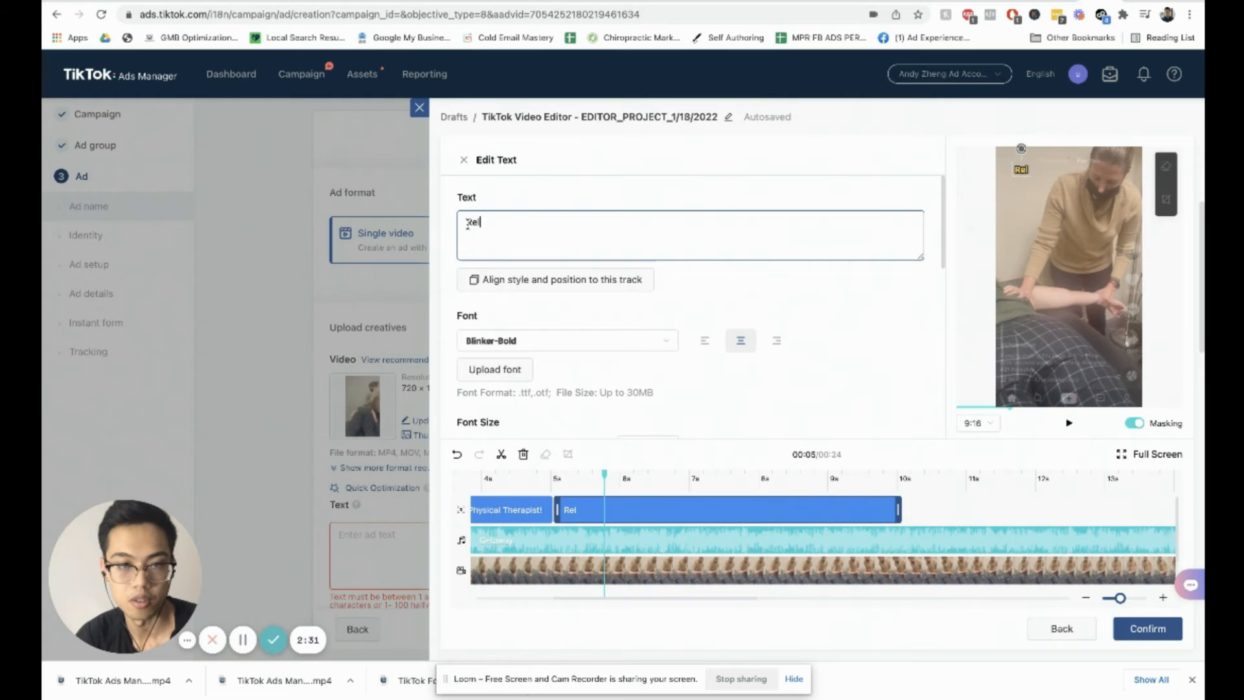
{"action": "type", "text": "We"}
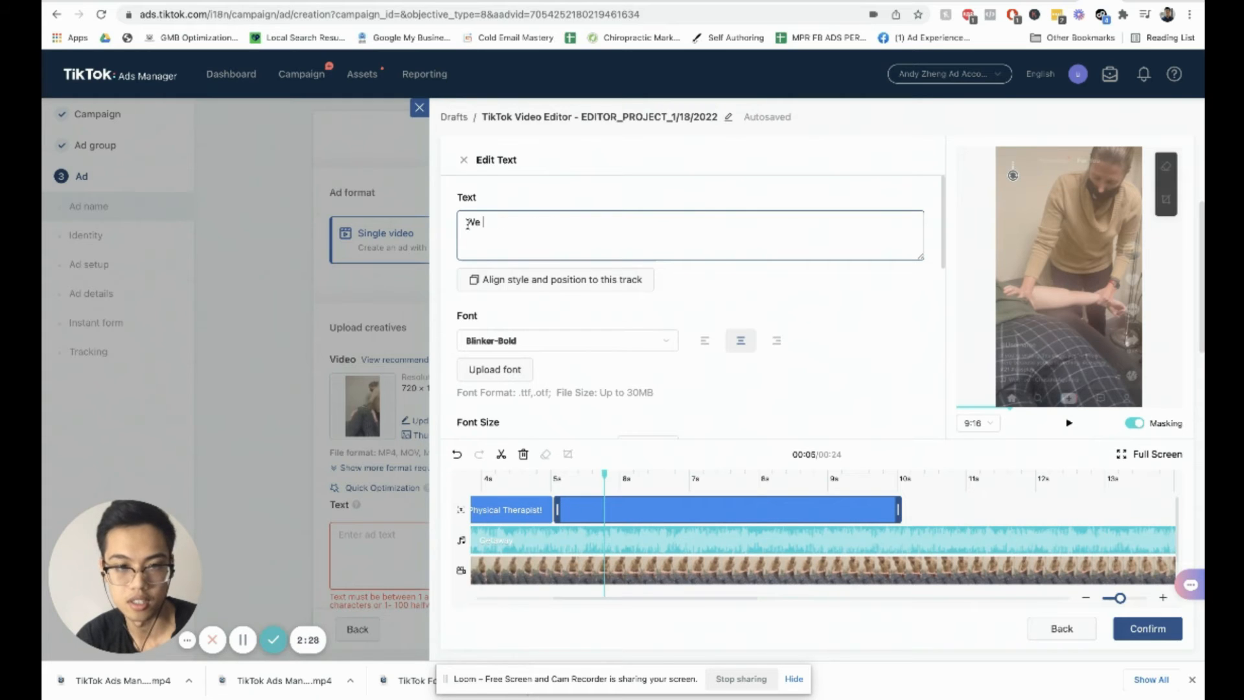
{"action": "type", "text": " rind the "}
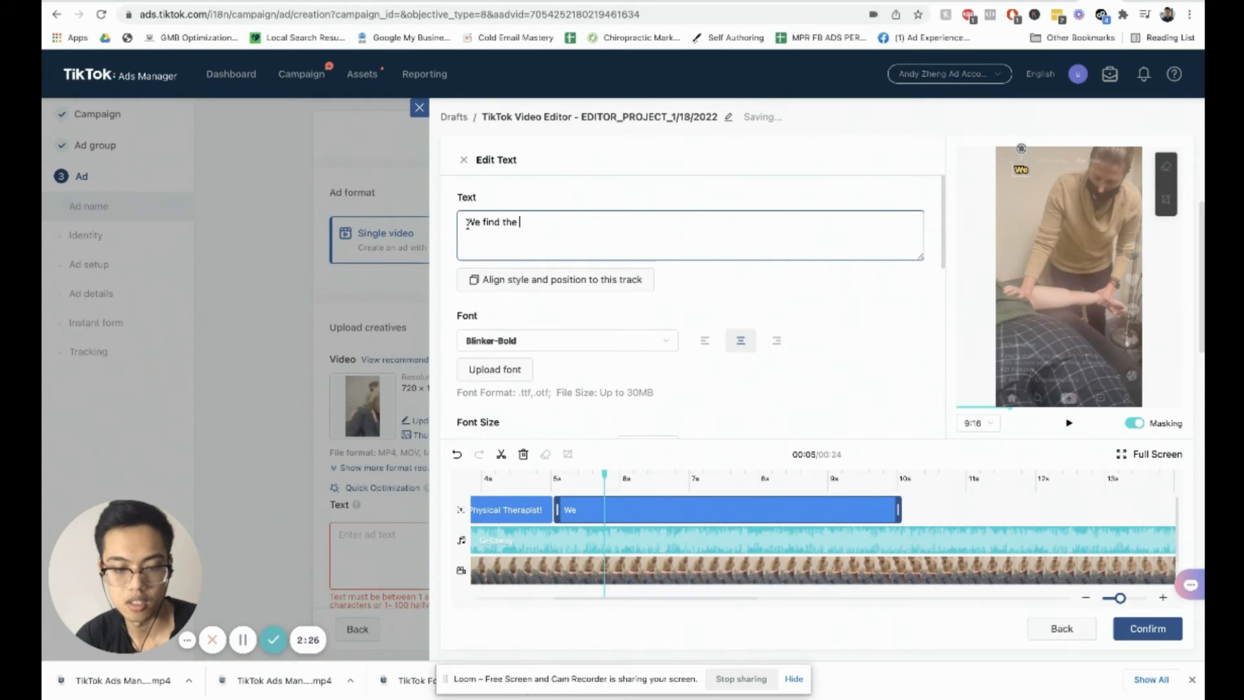
{"action": "type", "text": "root cause of "}
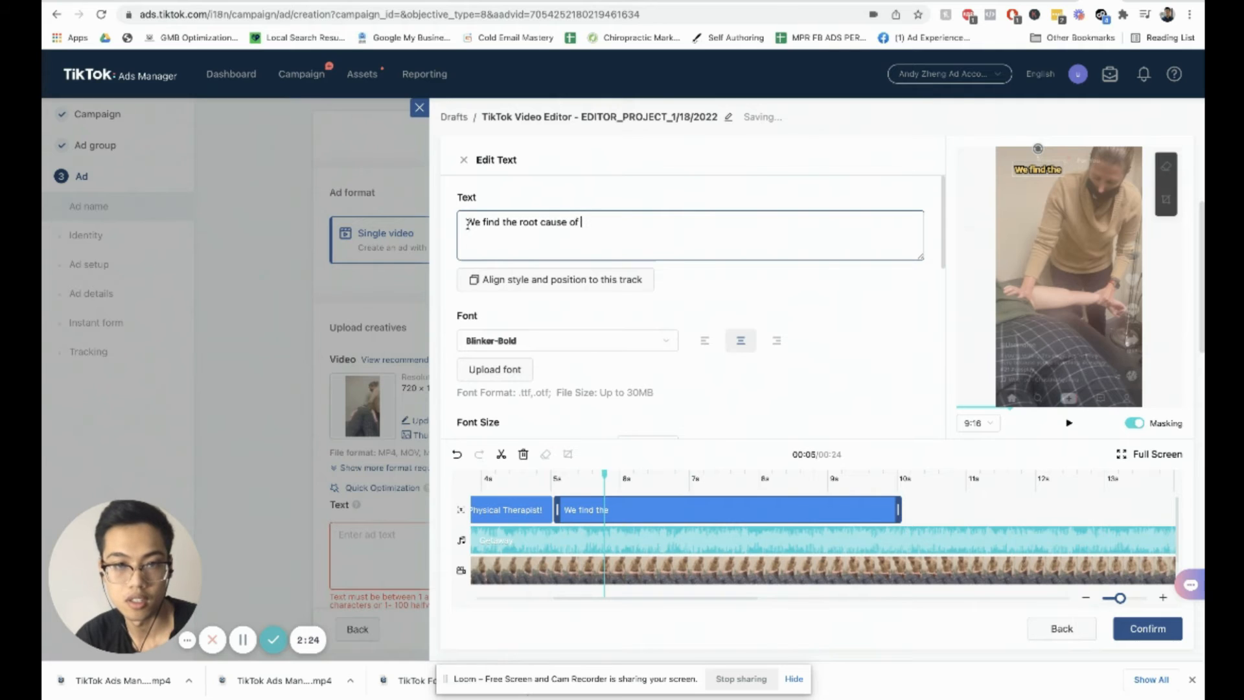
{"action": "type", "text": "pain and"}
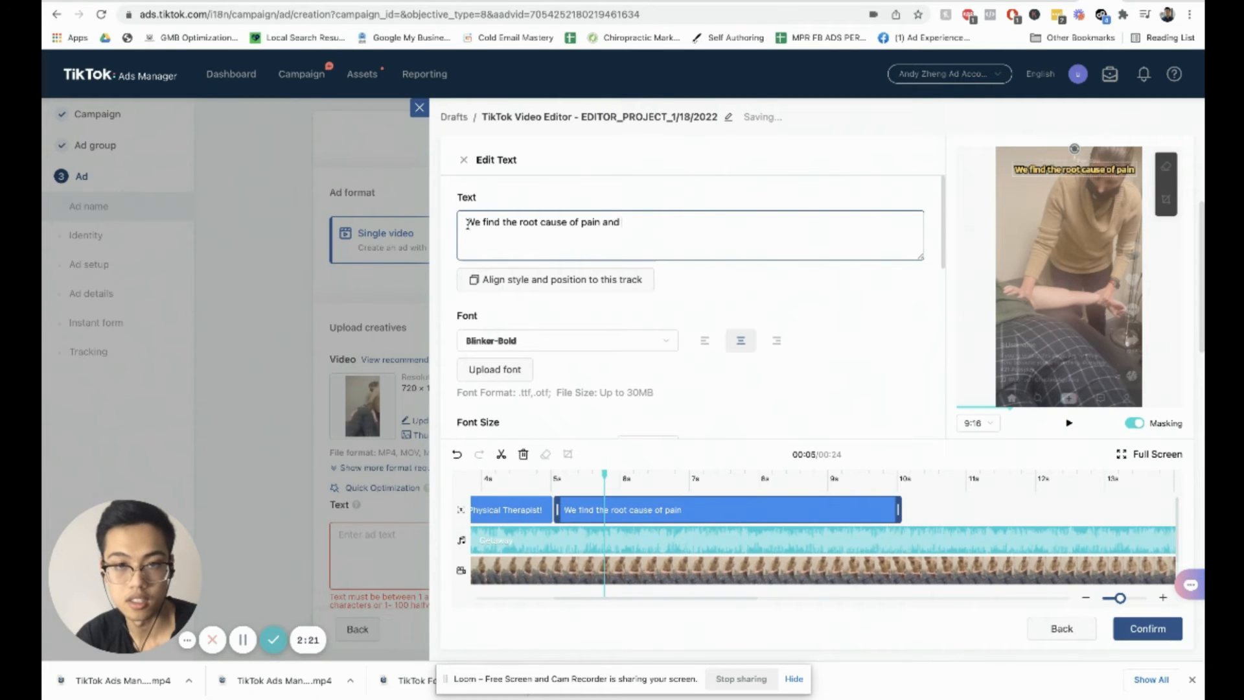
{"action": "type", "text": " stiffness"}
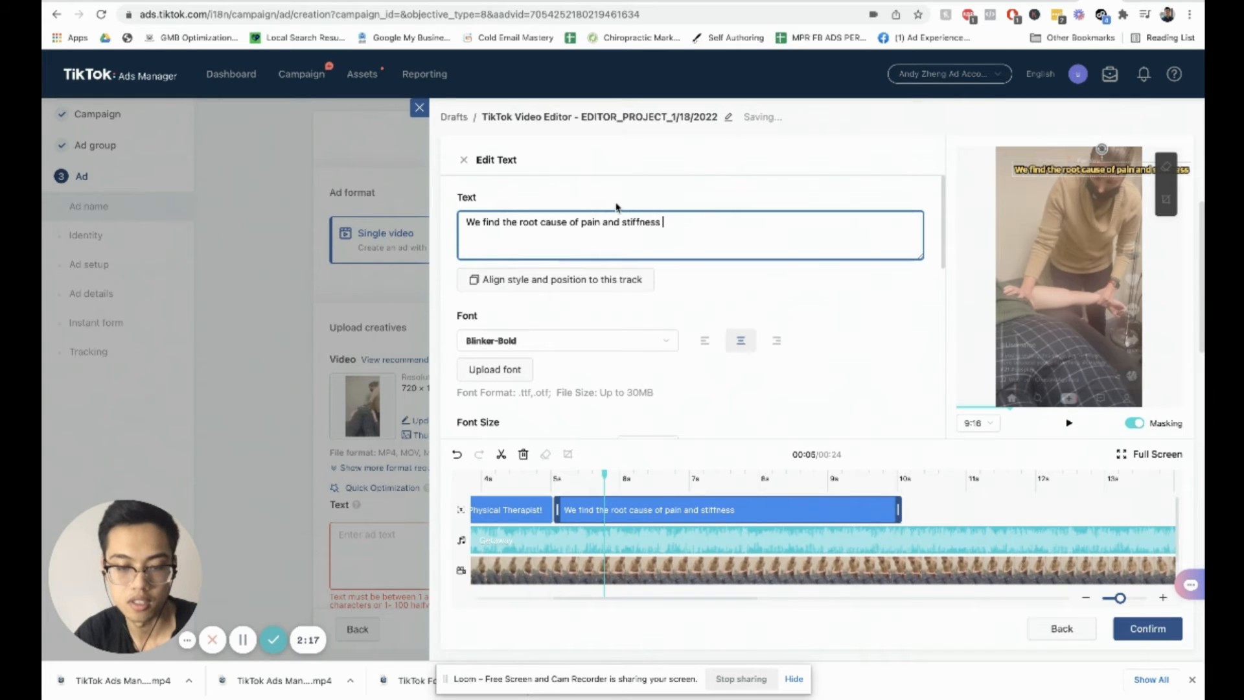
{"action": "type", "text": " naturally"}
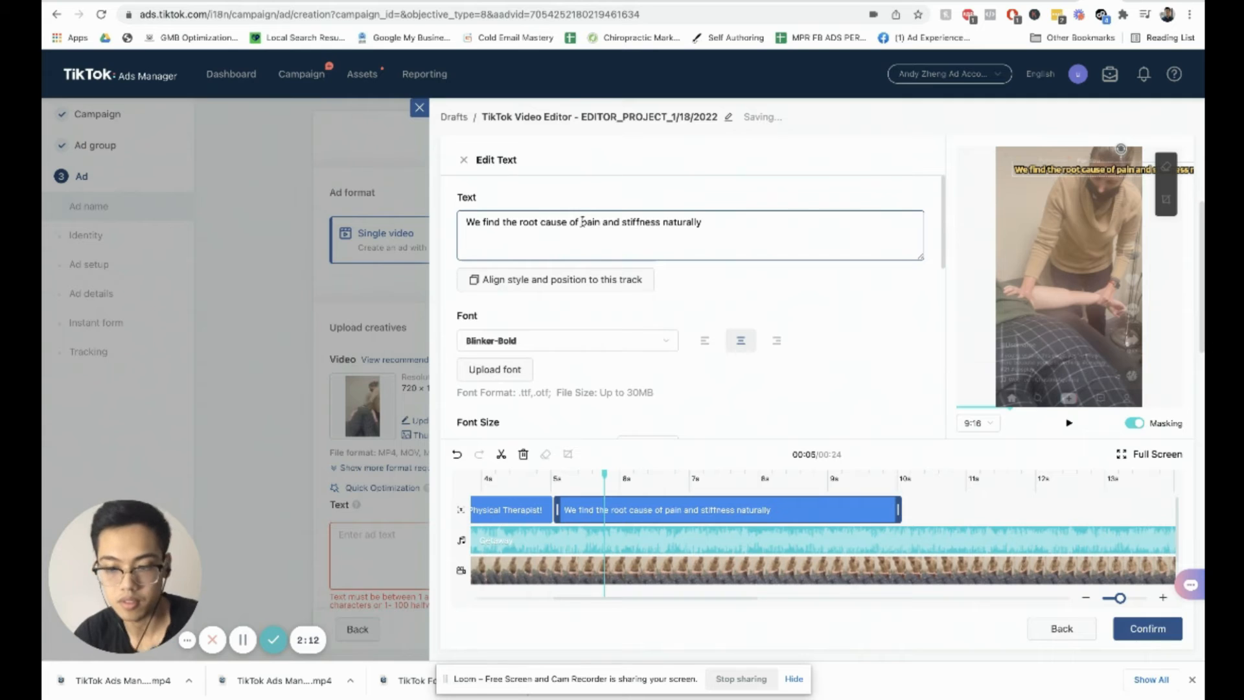
{"action": "left_click", "coordinate": [582, 221]}
{"action": "key", "text": "Return"}
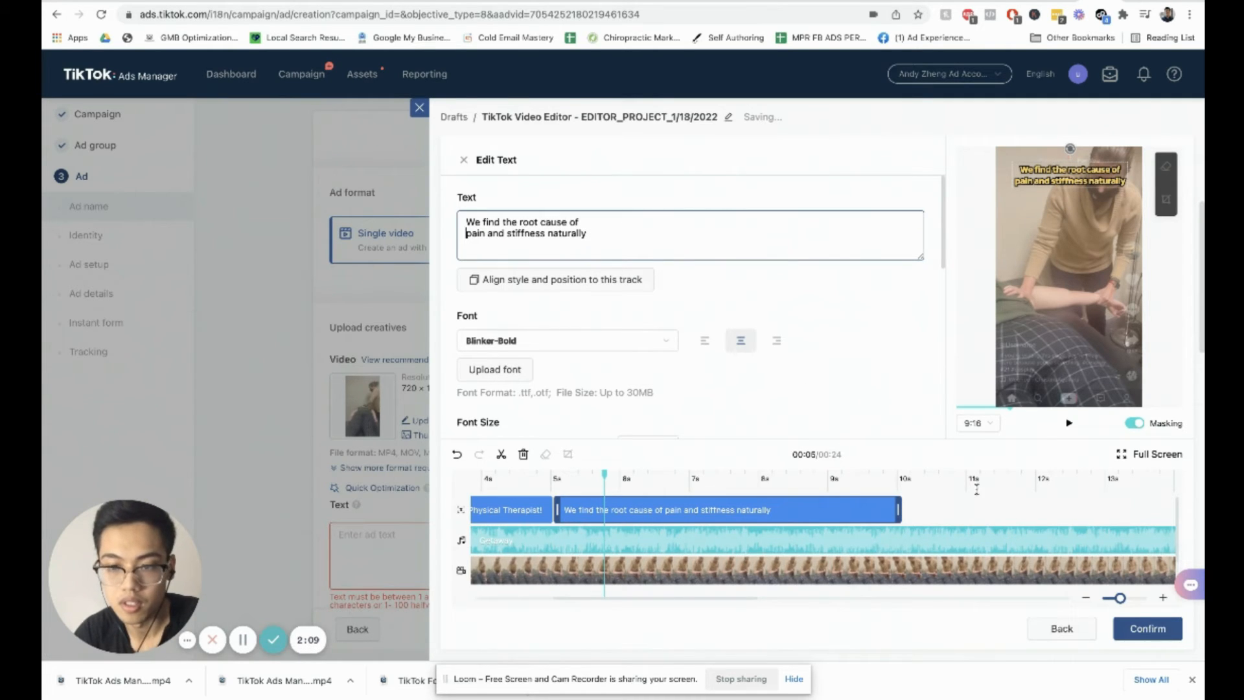
{"action": "key", "text": "End"}
{"action": "scroll", "coordinate": [920, 512], "scroll_direction": "right", "scroll_amount": 10}
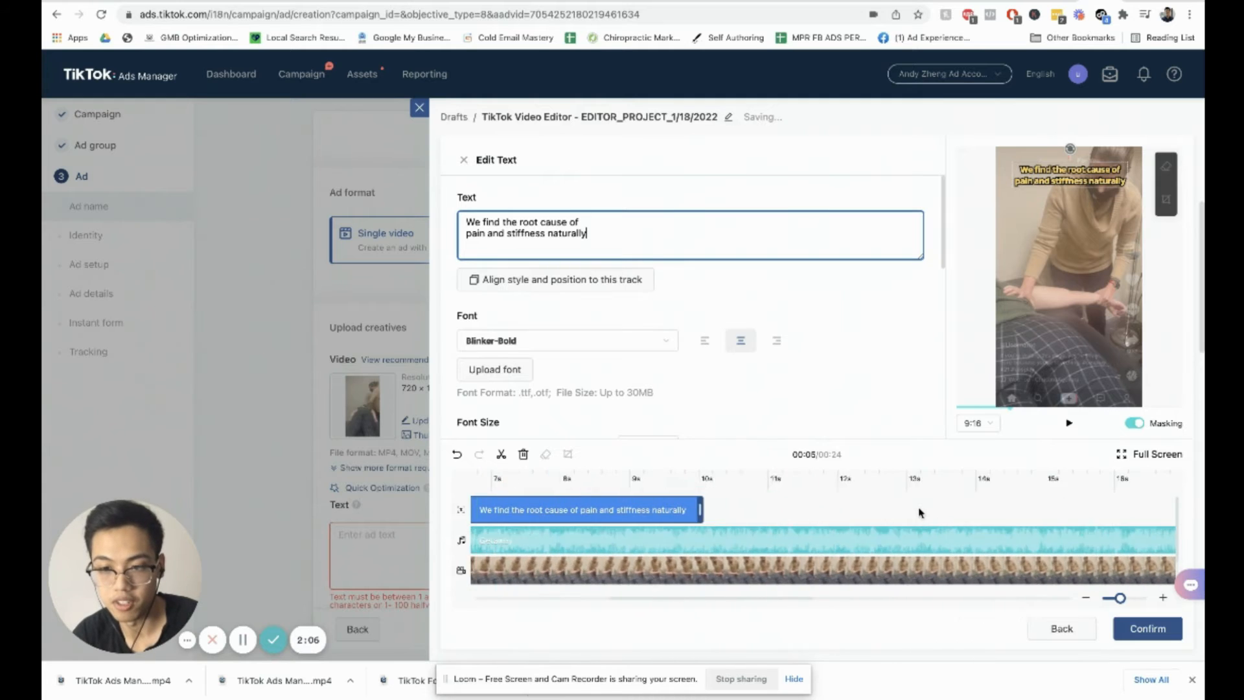
{"action": "scroll", "coordinate": [918, 511], "scroll_direction": "left", "scroll_amount": 3}
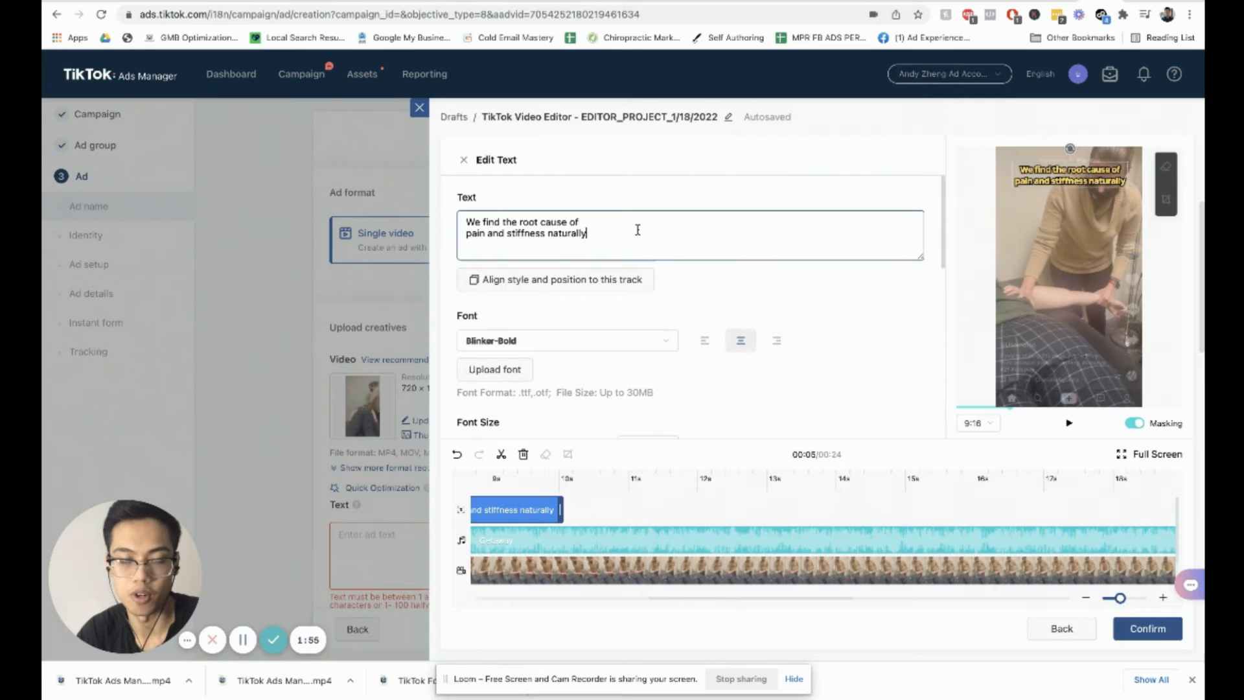
{"action": "left_click", "coordinate": [599, 227]}
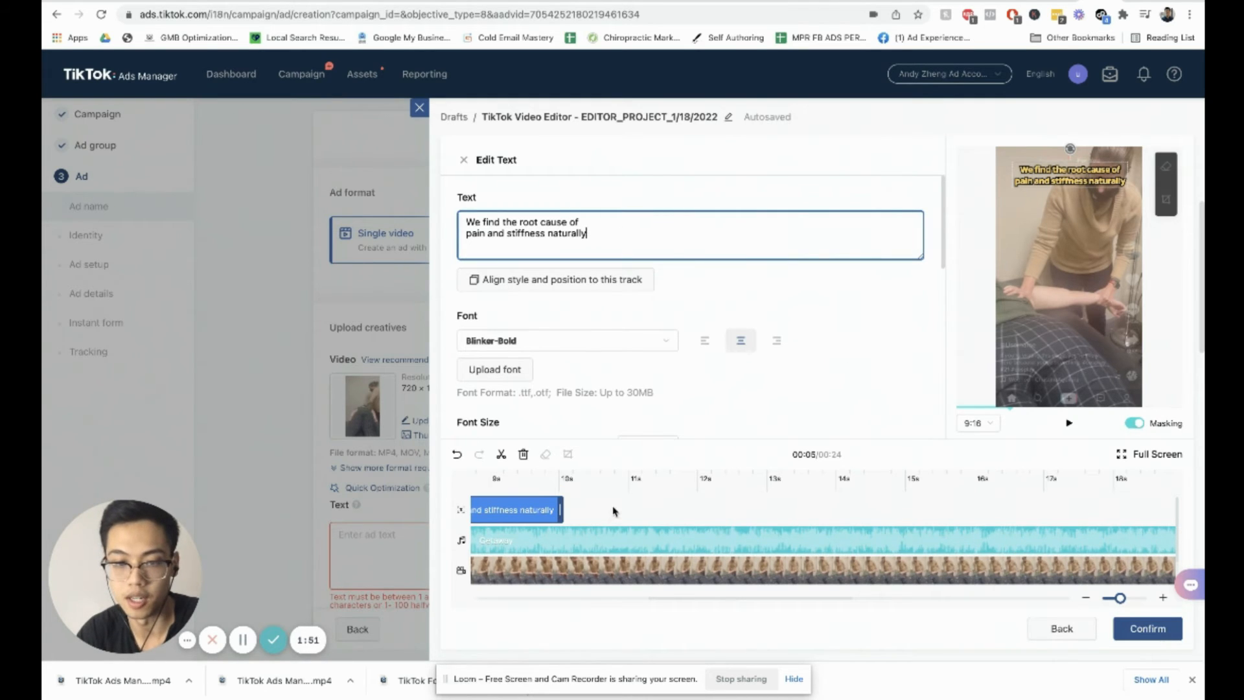
{"action": "scroll", "coordinate": [647, 509], "scroll_direction": "right", "scroll_amount": 3}
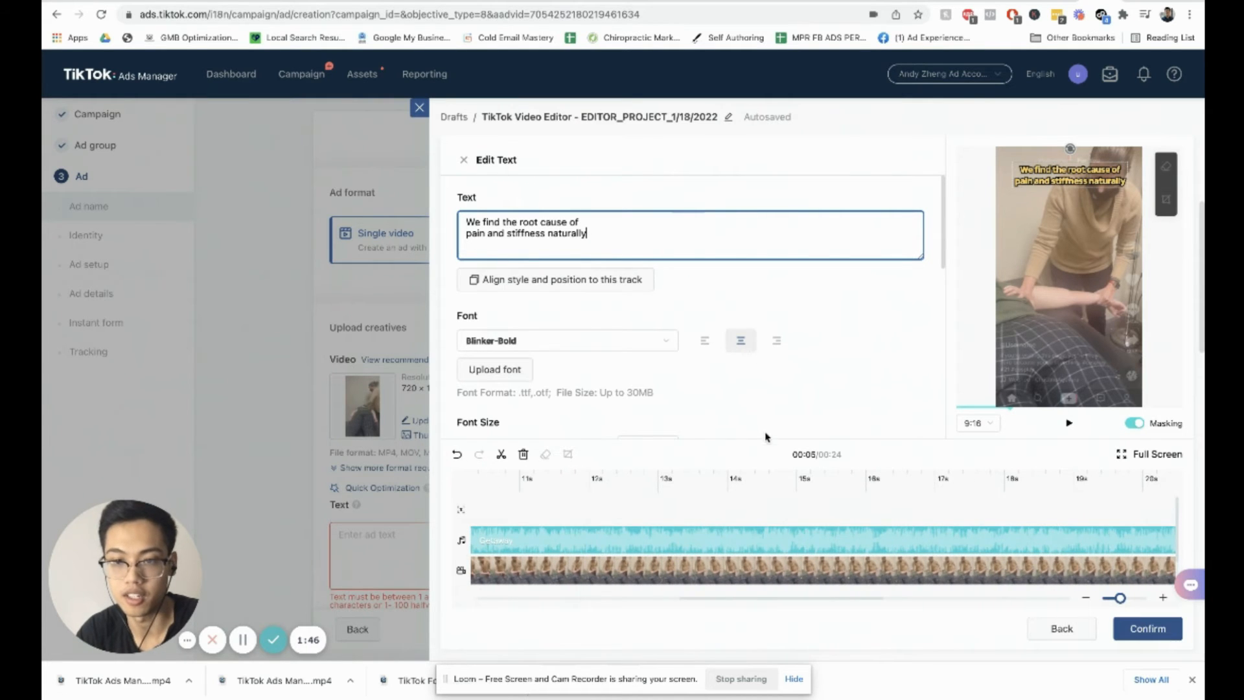
{"action": "scroll", "coordinate": [758, 479], "scroll_direction": "left", "scroll_amount": 5}
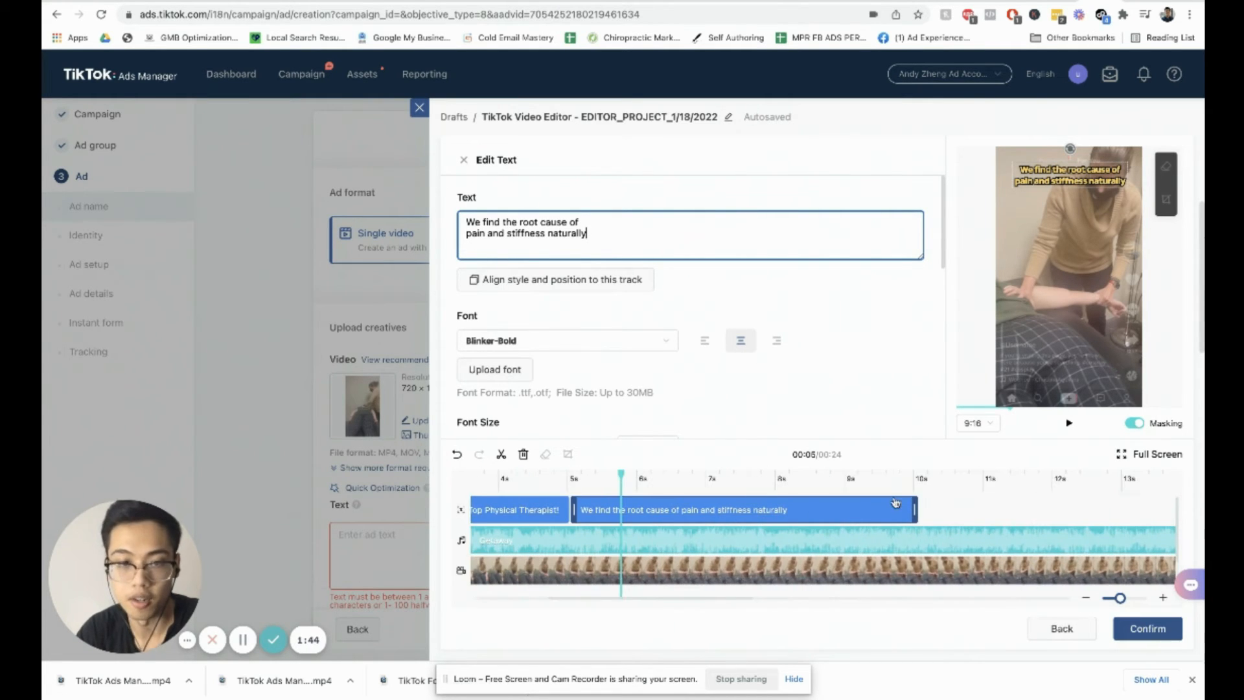
Step: Confirm the video edits and bring the edited video back into the ad's creative
{"action": "left_click", "coordinate": [1145, 630]}
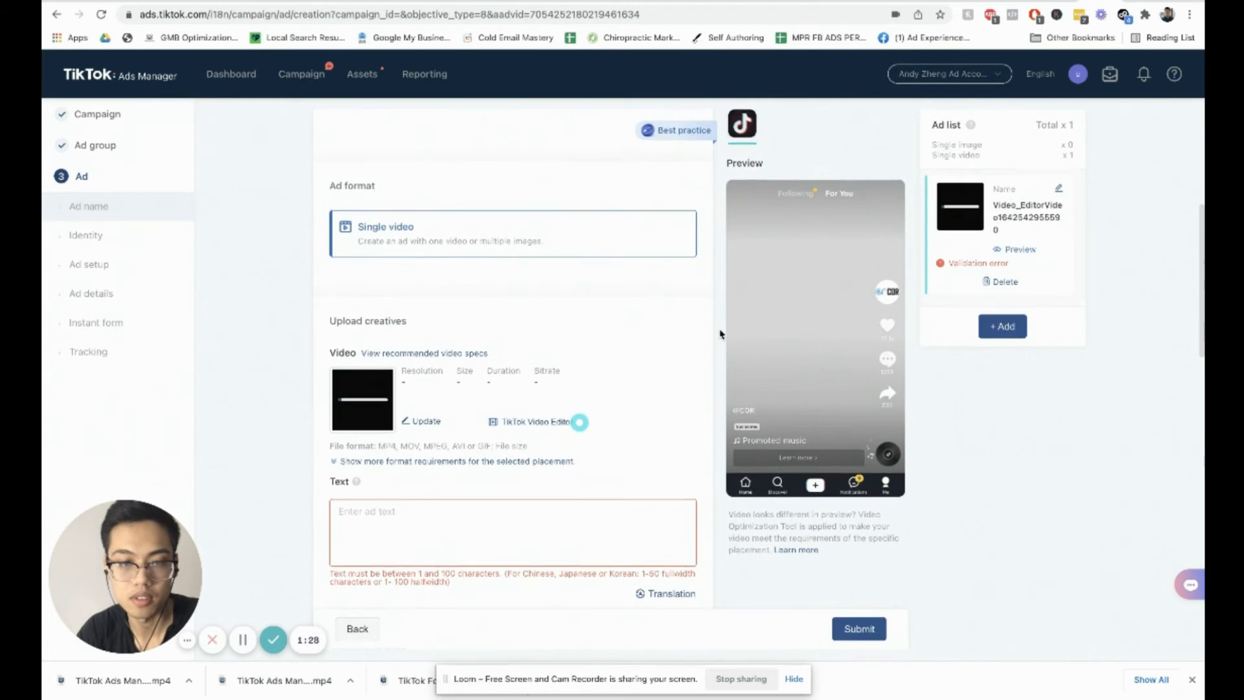
{"action": "scroll", "coordinate": [718, 333], "scroll_direction": "down", "scroll_amount": 1}
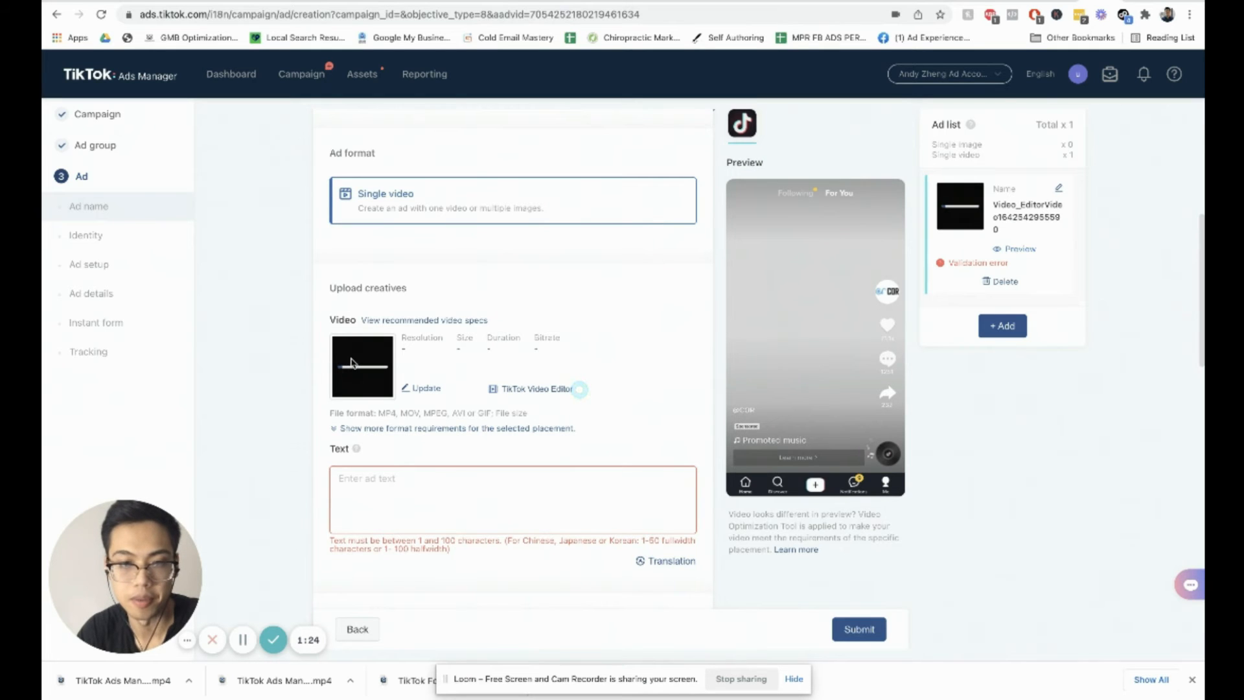
{"action": "scroll", "coordinate": [738, 327], "scroll_direction": "down", "scroll_amount": 1}
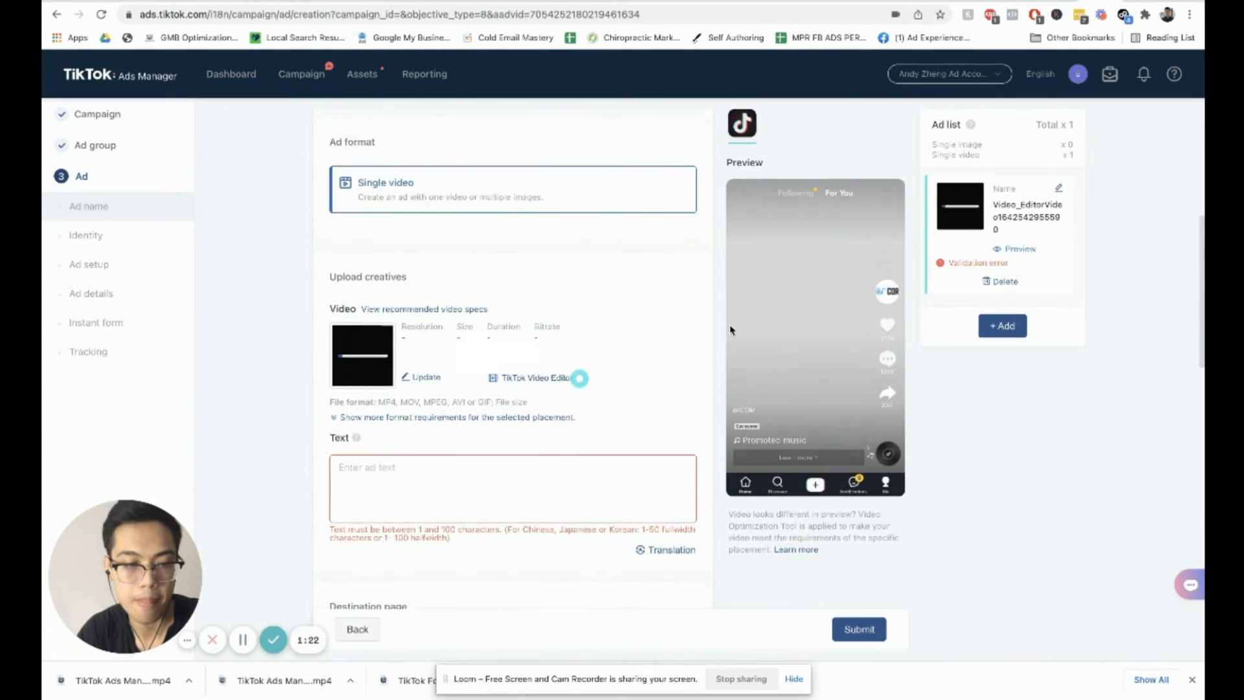
{"action": "left_click", "coordinate": [447, 466]}
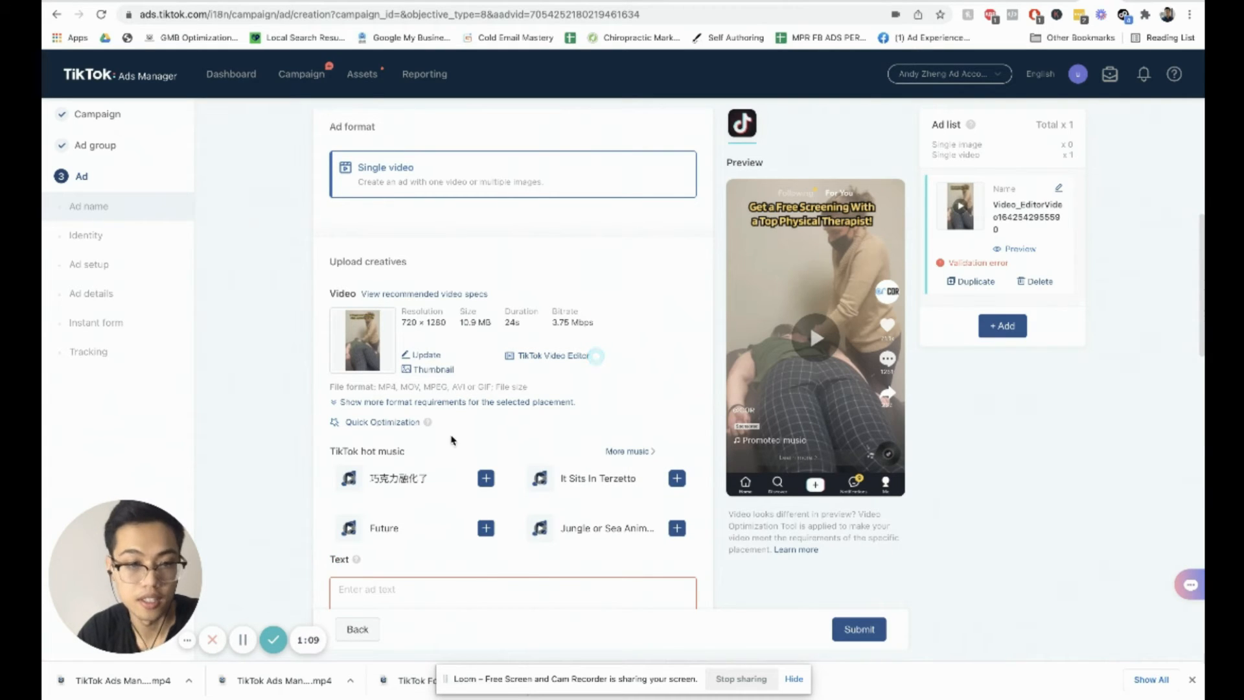
{"action": "scroll", "coordinate": [452, 439], "scroll_direction": "down", "scroll_amount": 2}
{"action": "left_click", "coordinate": [432, 460]}
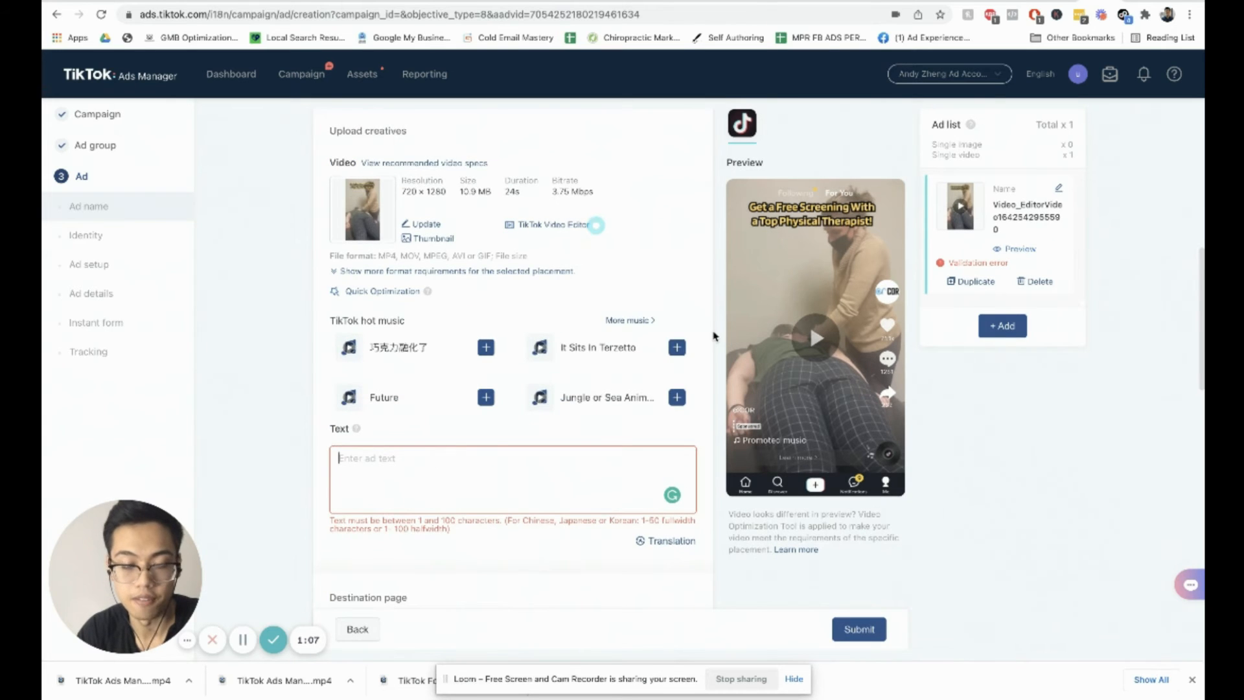
{"action": "scroll", "coordinate": [713, 339], "scroll_direction": "up", "scroll_amount": 2}
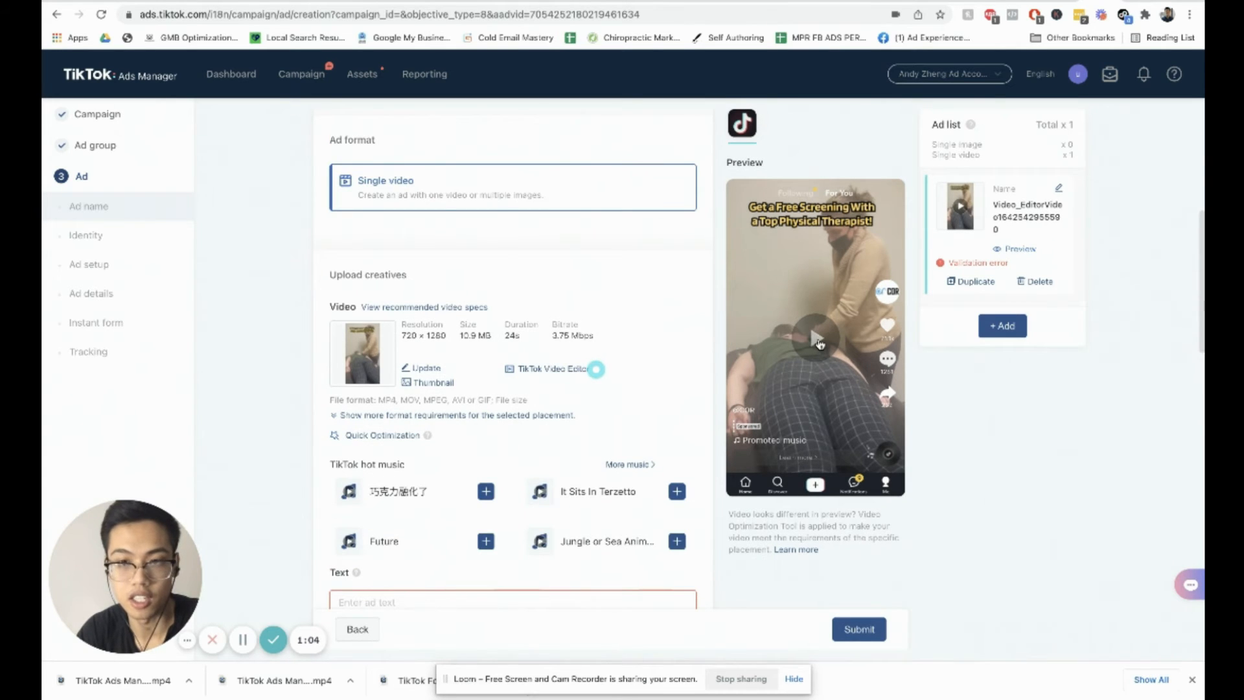
Step: Play the ad preview to review the edited video with its captions
{"action": "left_click", "coordinate": [816, 338]}
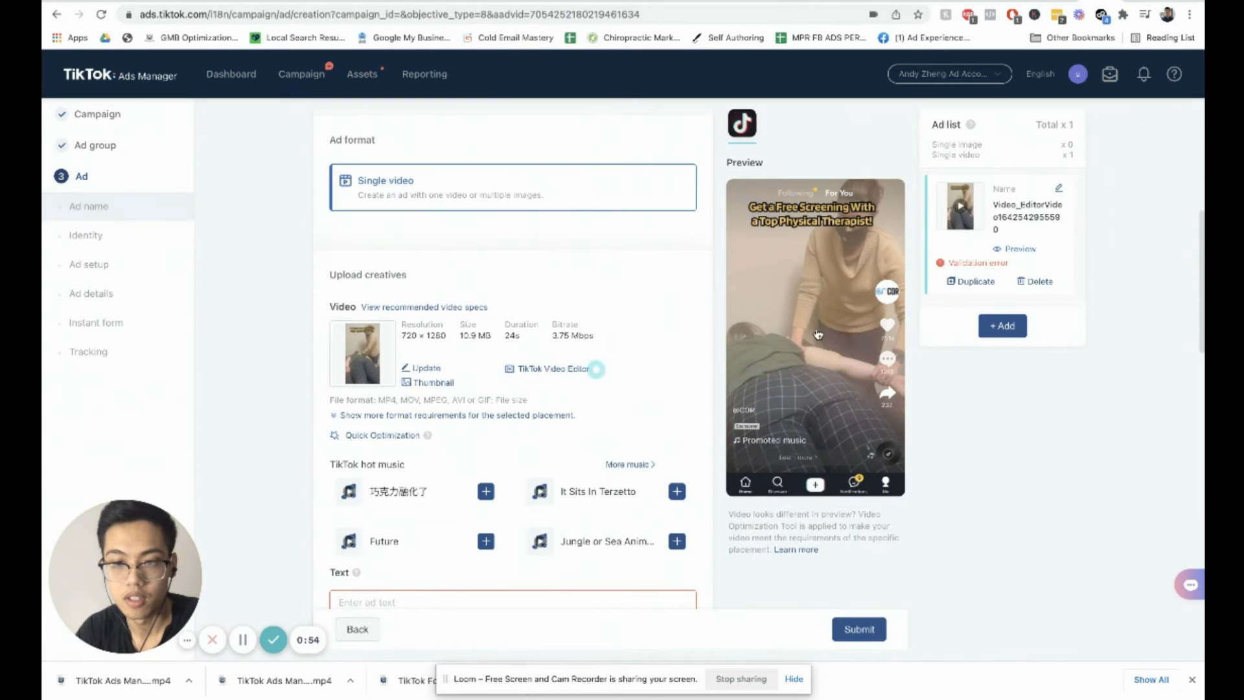
{"action": "left_click", "coordinate": [817, 337]}
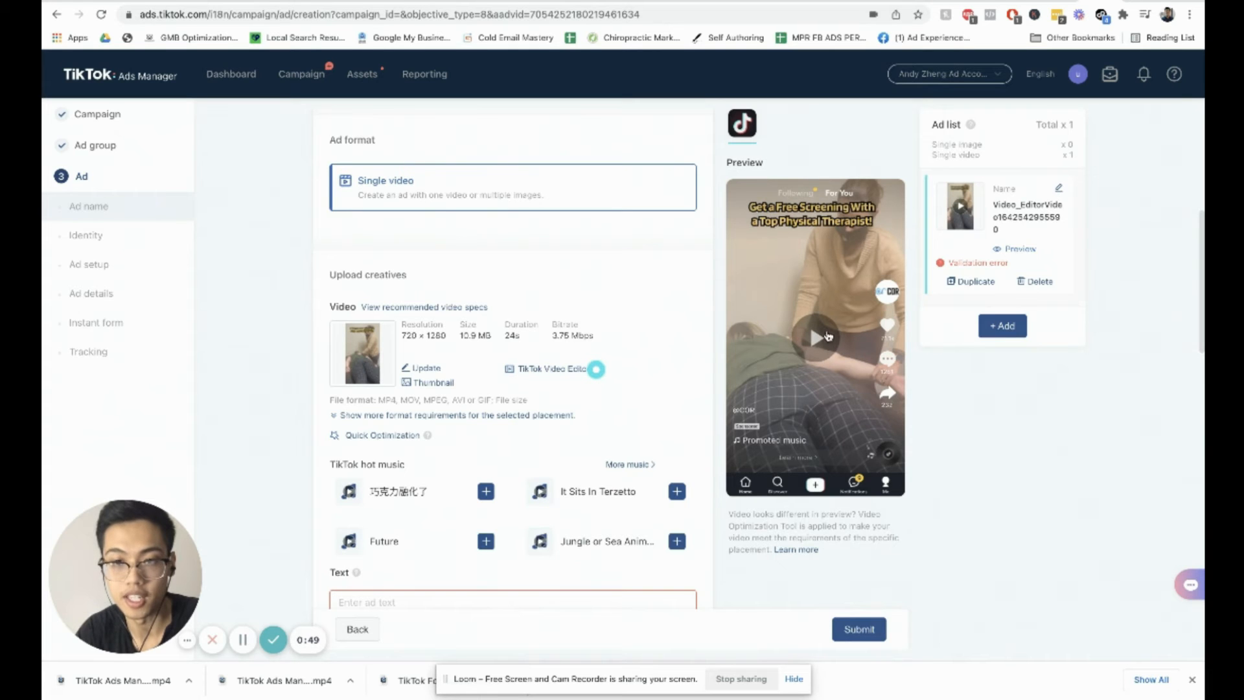
{"action": "left_click", "coordinate": [827, 336]}
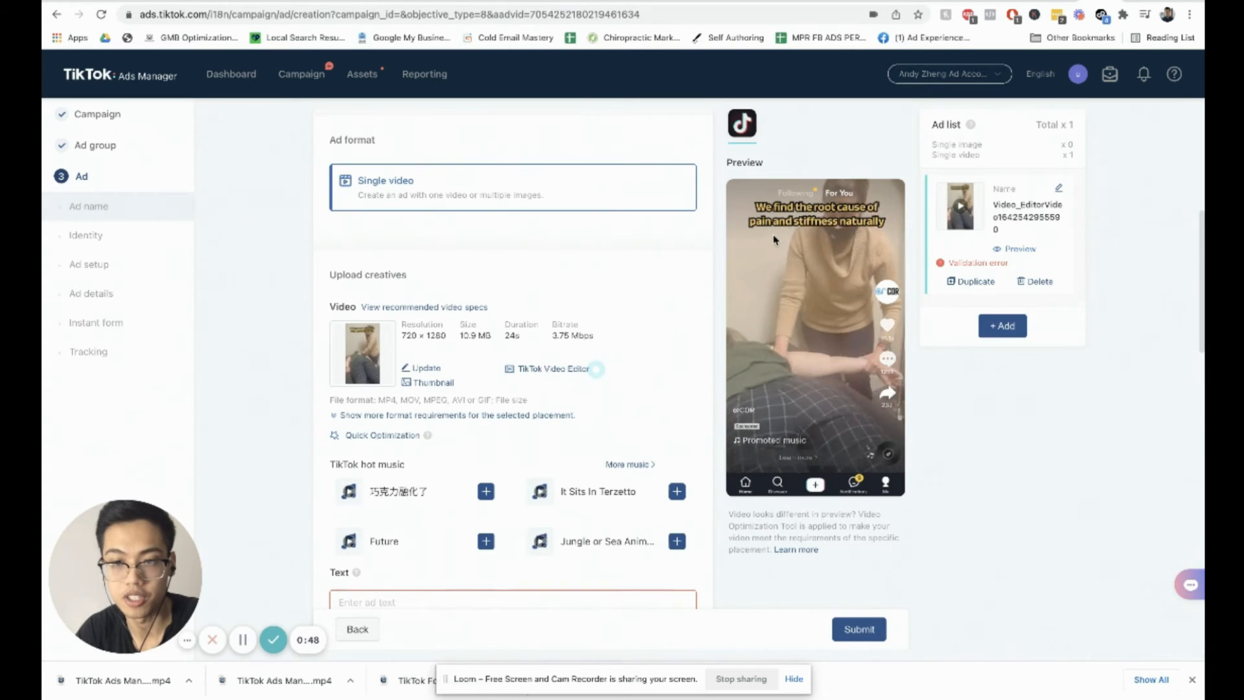
{"action": "left_click", "coordinate": [802, 308]}
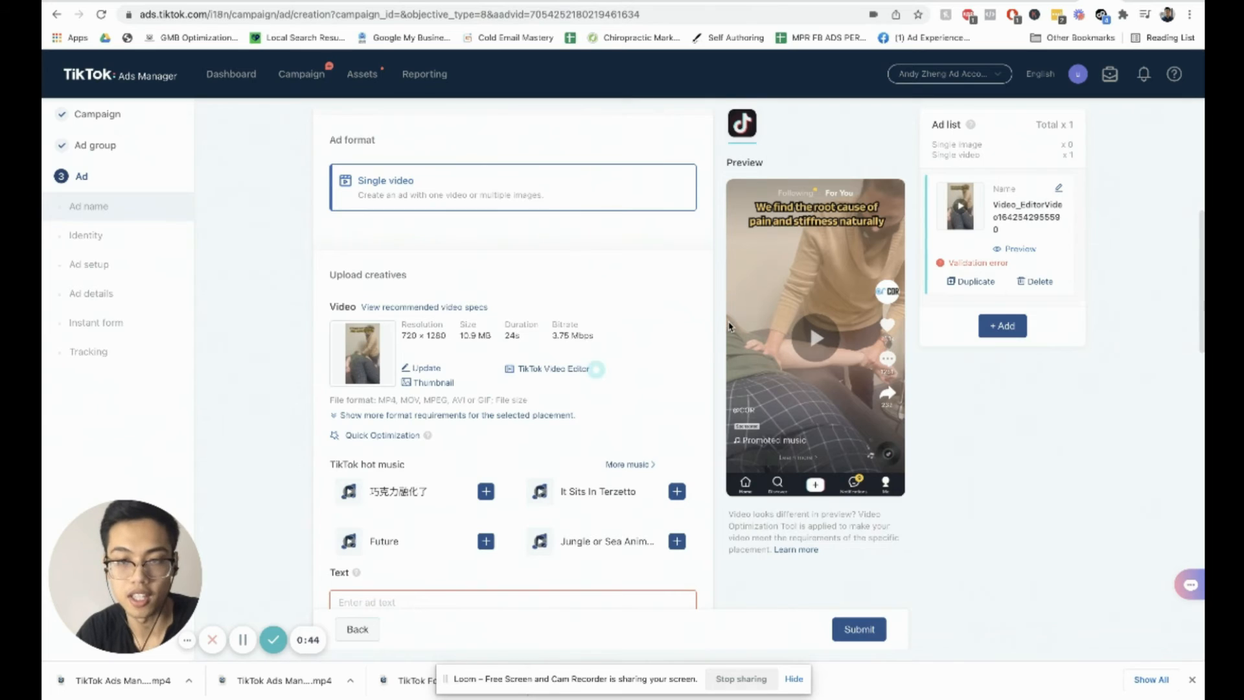
Step: Enter the ad text "Get a Free Screening in Santa Clara, CA"
{"action": "scroll", "coordinate": [713, 333], "scroll_direction": "down", "scroll_amount": 3}
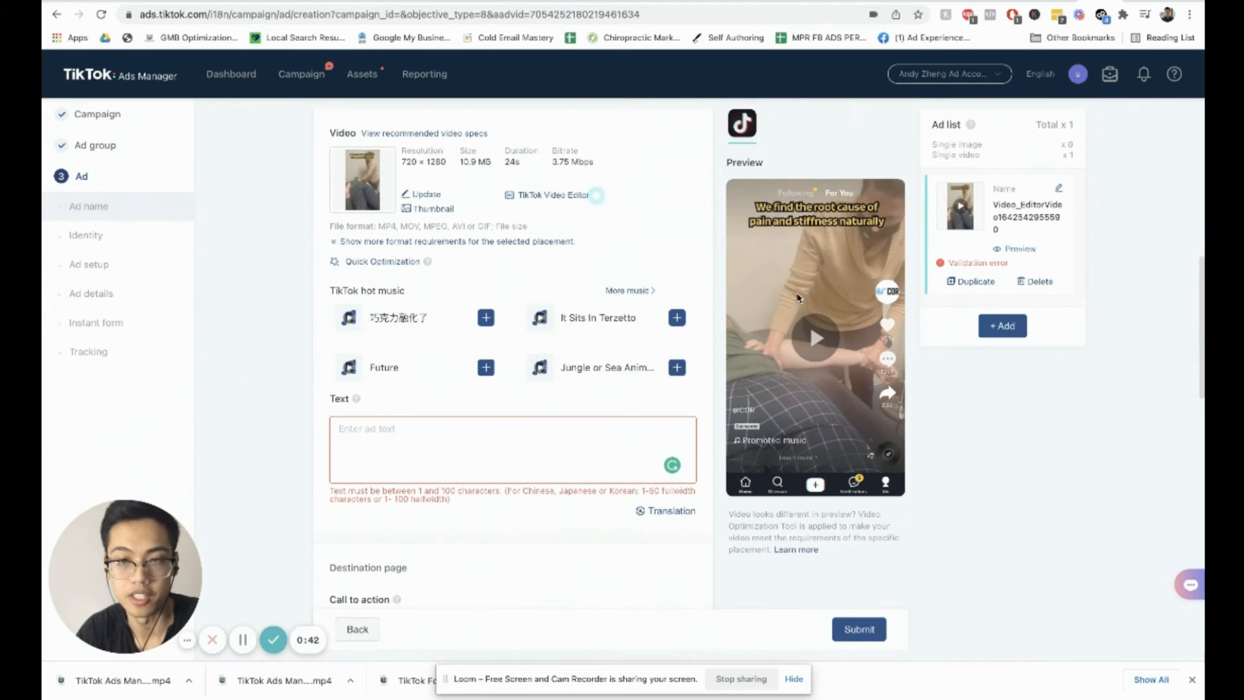
{"action": "left_click", "coordinate": [468, 432]}
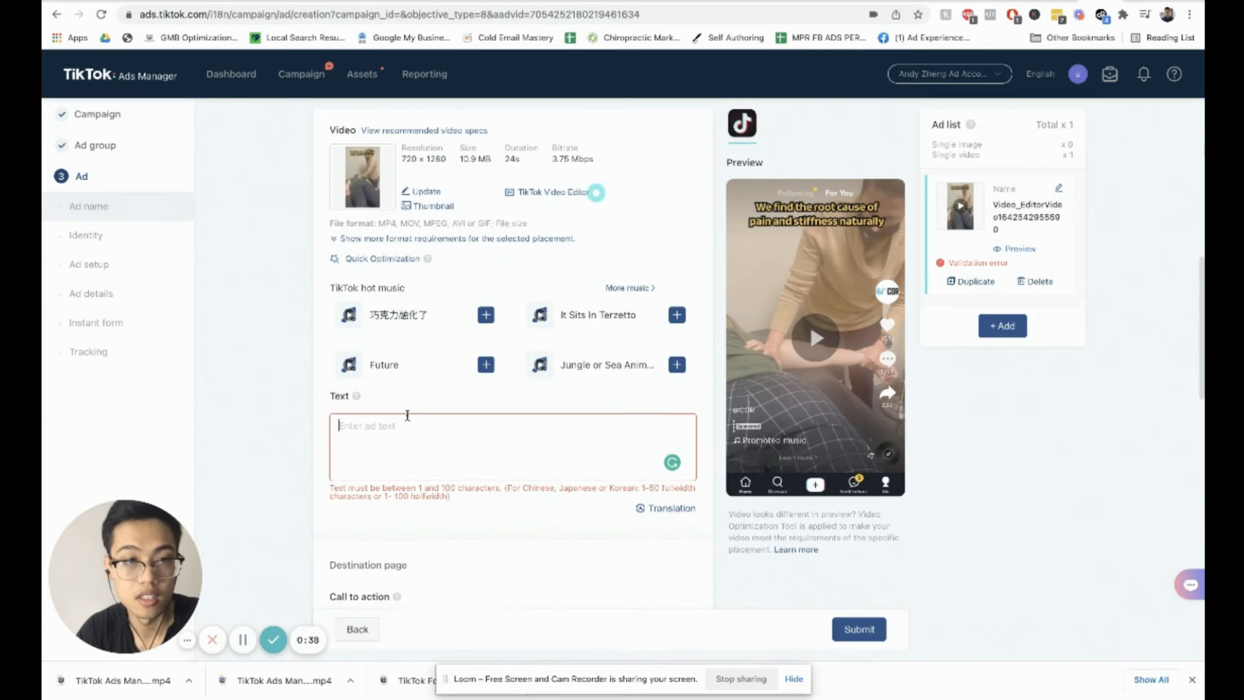
{"action": "scroll", "coordinate": [408, 415], "scroll_direction": "down", "scroll_amount": 1}
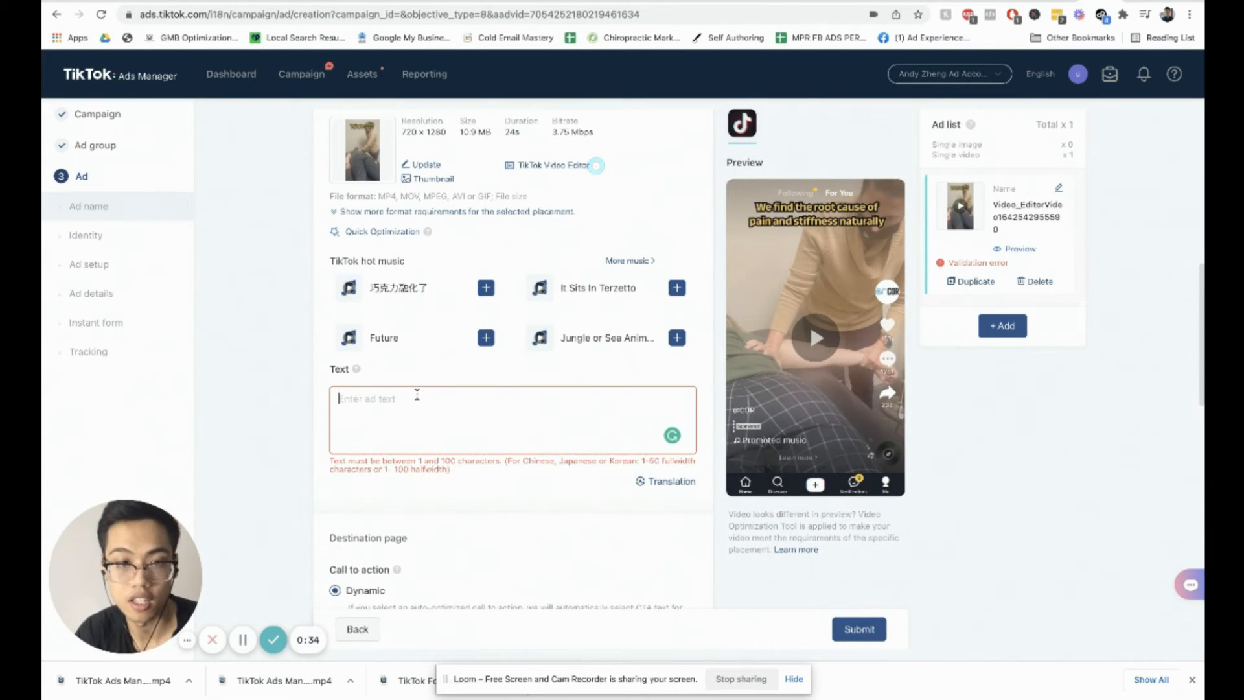
{"action": "type", "text": "Get a F"}
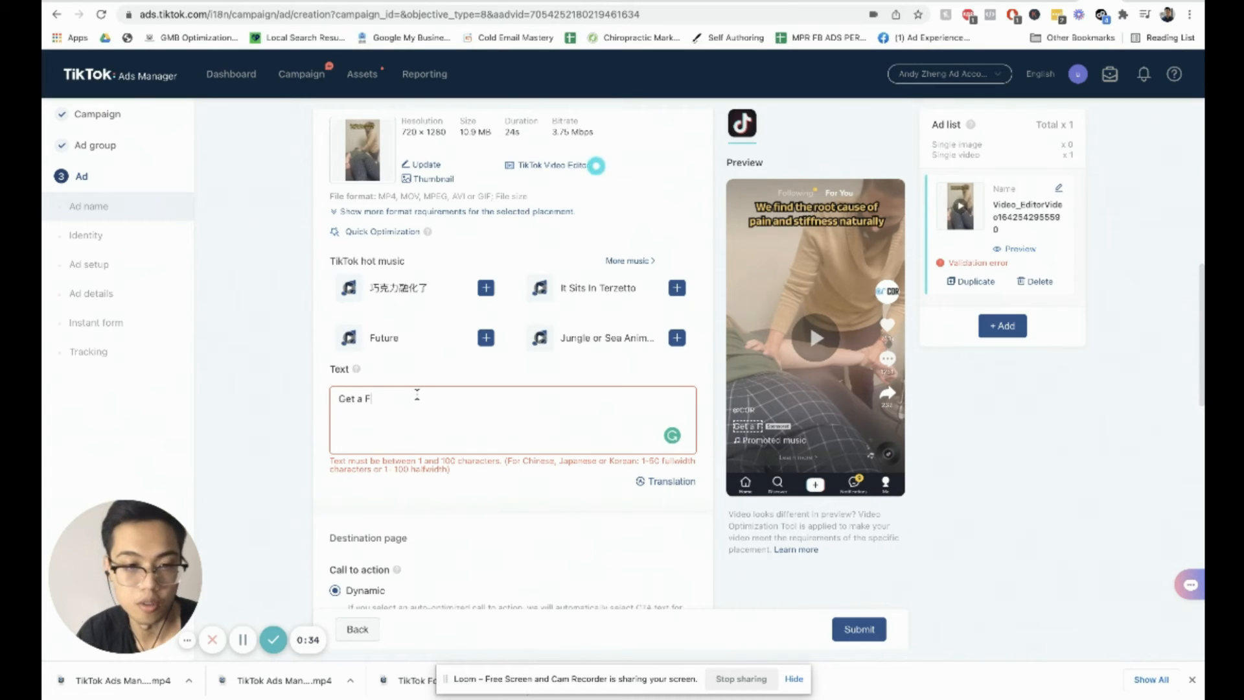
{"action": "type", "text": "ree Screening in"}
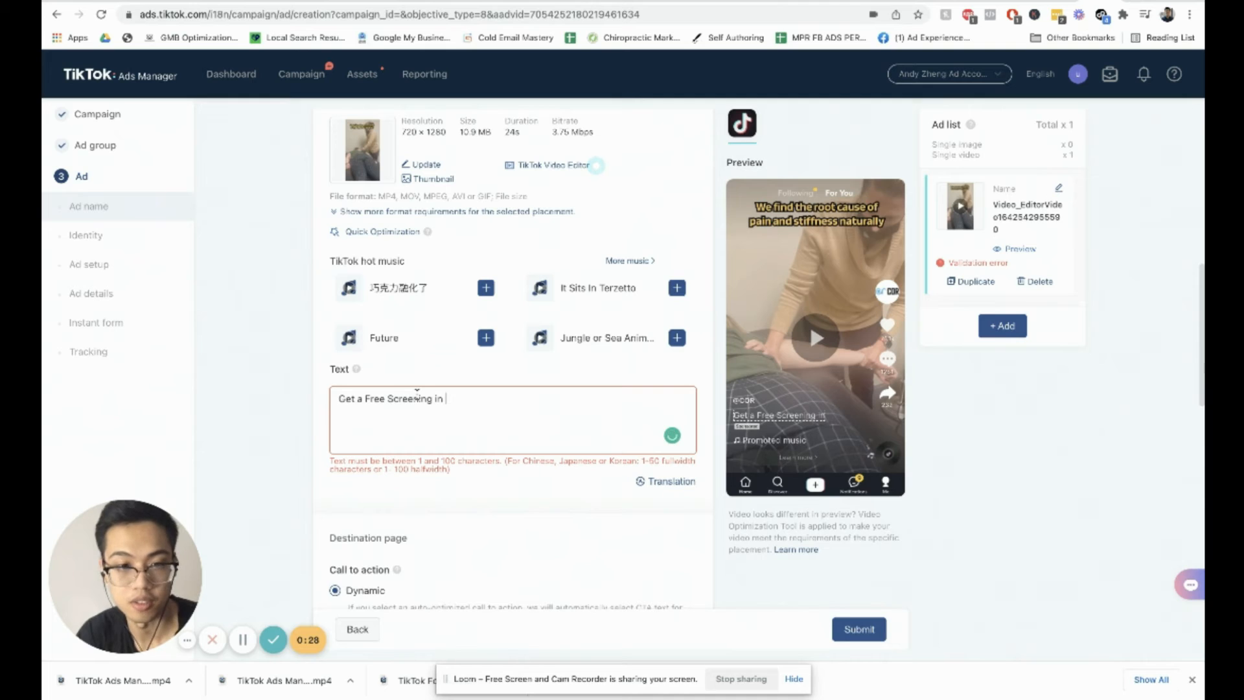
{"action": "type", "text": " Sana"}
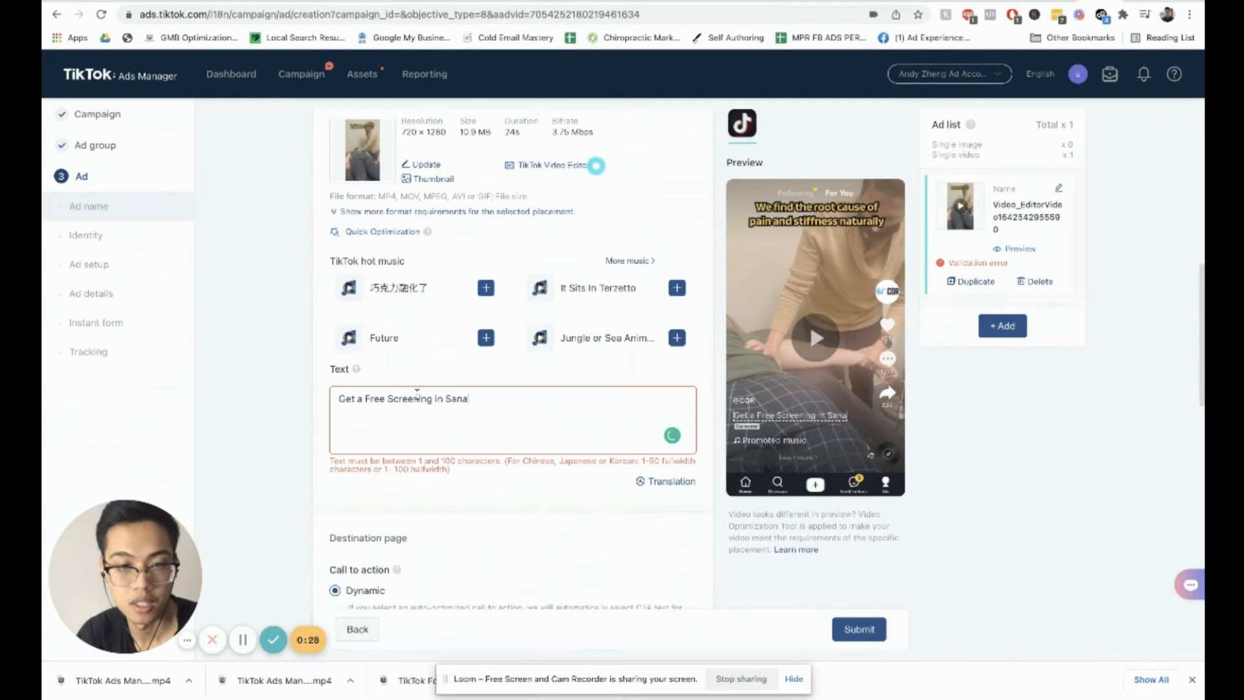
{"action": "key", "text": "BackSpace"}
{"action": "type", "text": "ta Cal"}
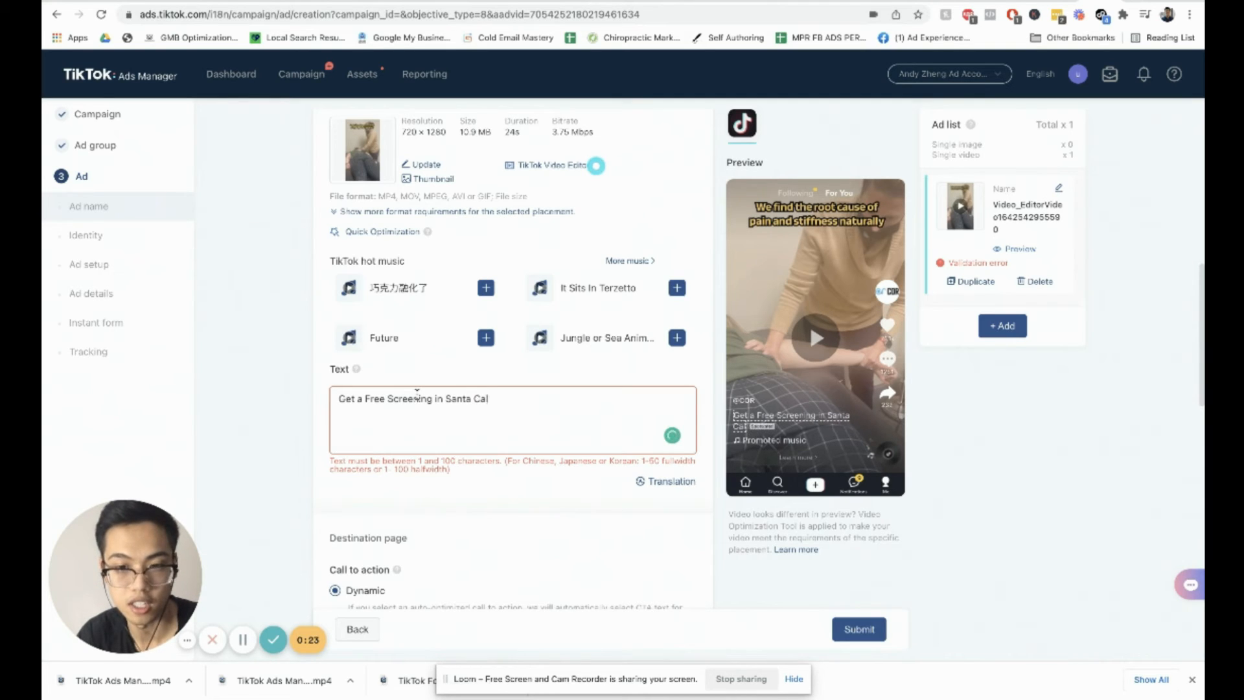
{"action": "type", "text": "ara"}
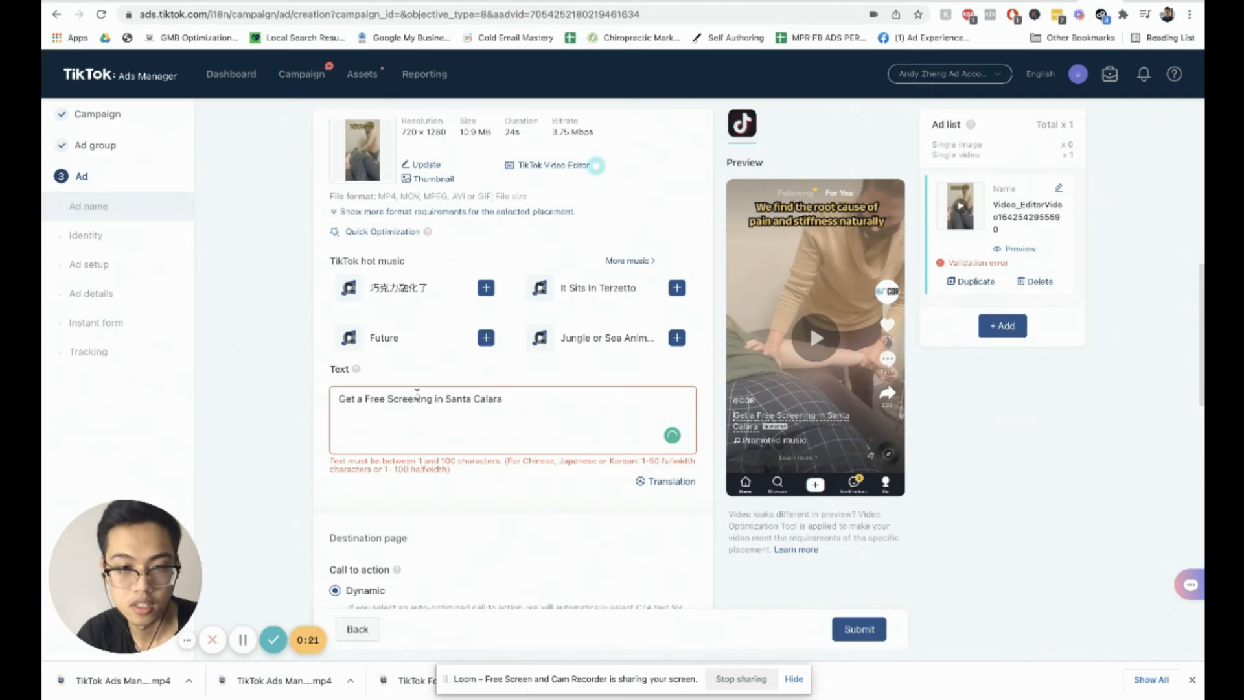
{"action": "key", "text": "BackSpace"}
{"action": "key", "text": "BackSpace"}
{"action": "key", "text": "BackSpace"}
{"action": "key", "text": "BackSpace"}
{"action": "key", "text": "BackSpace"}
{"action": "type", "text": "l"}
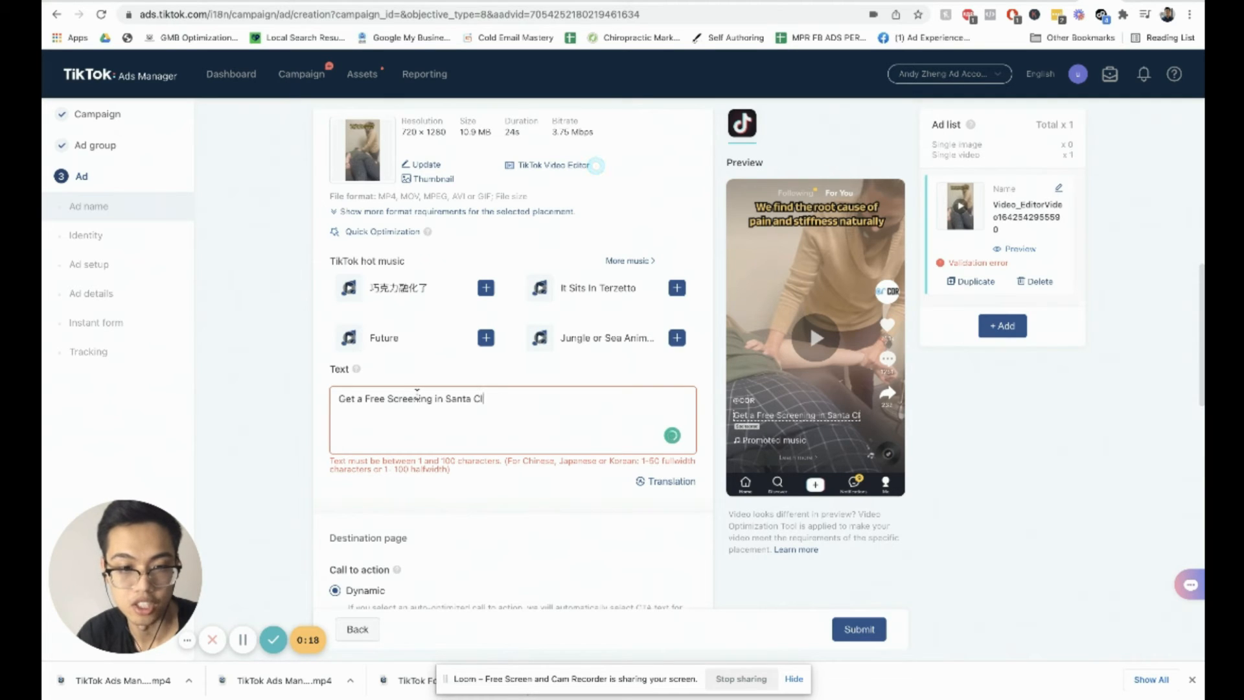
{"action": "type", "text": "ara, C"}
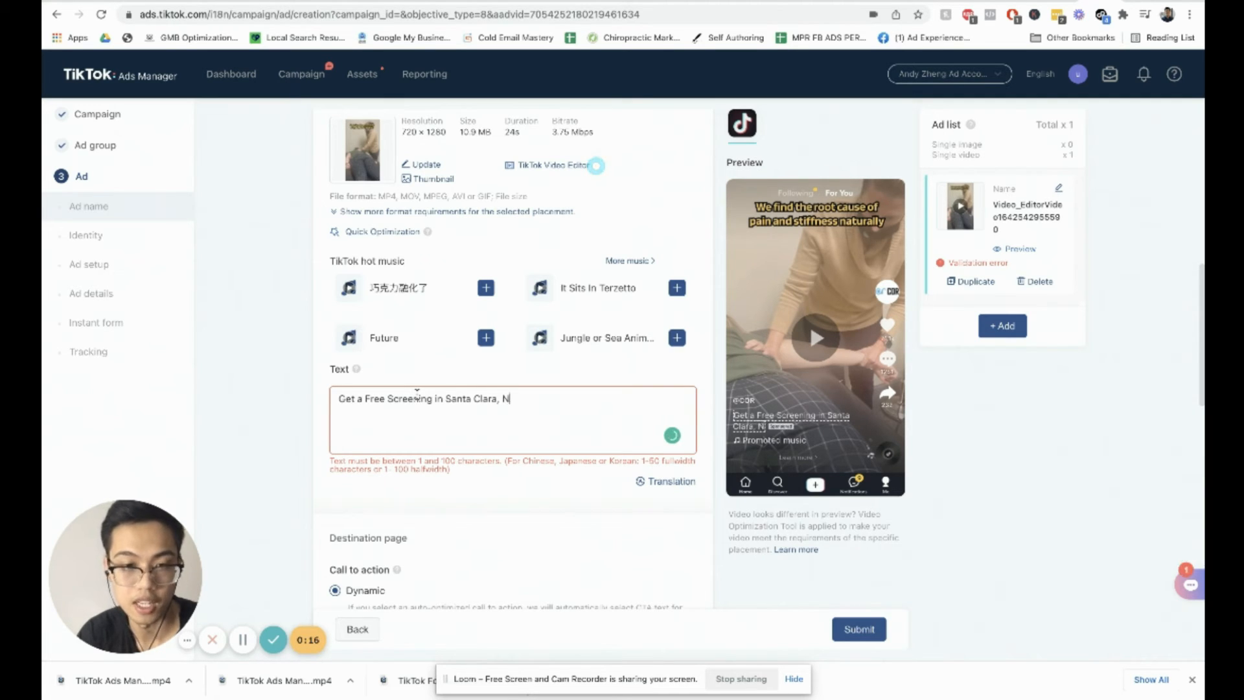
{"action": "key", "text": "BackSpace"}
{"action": "key", "text": "BackSpace"}
{"action": "type", "text": "CA"}
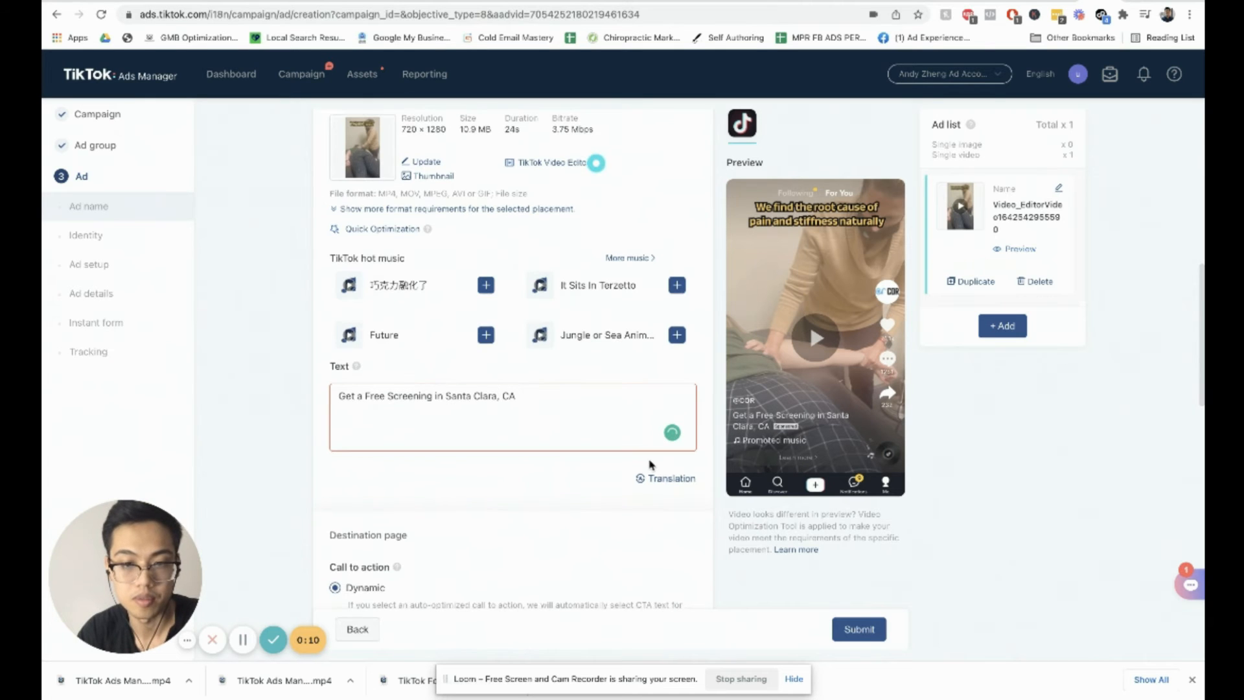
Step: Switch the call to action to Standard and choose Sign up
{"action": "scroll", "coordinate": [642, 465], "scroll_direction": "down", "scroll_amount": 2}
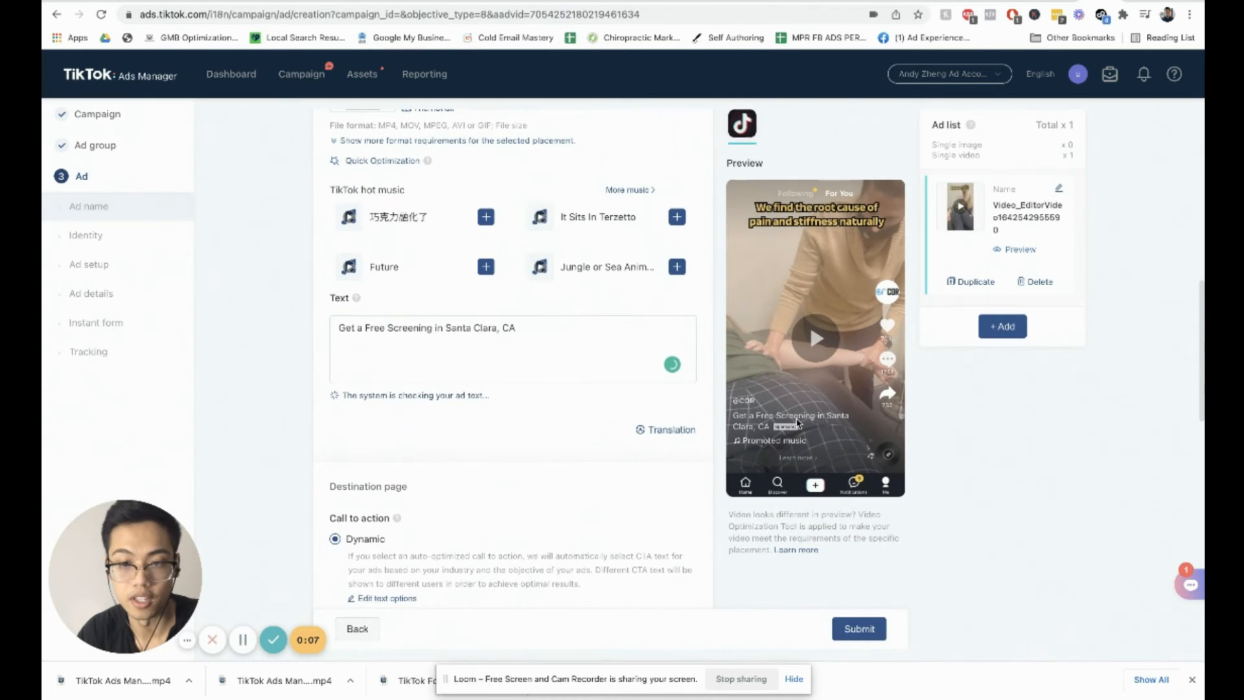
{"action": "scroll", "coordinate": [558, 424], "scroll_direction": "down", "scroll_amount": 3}
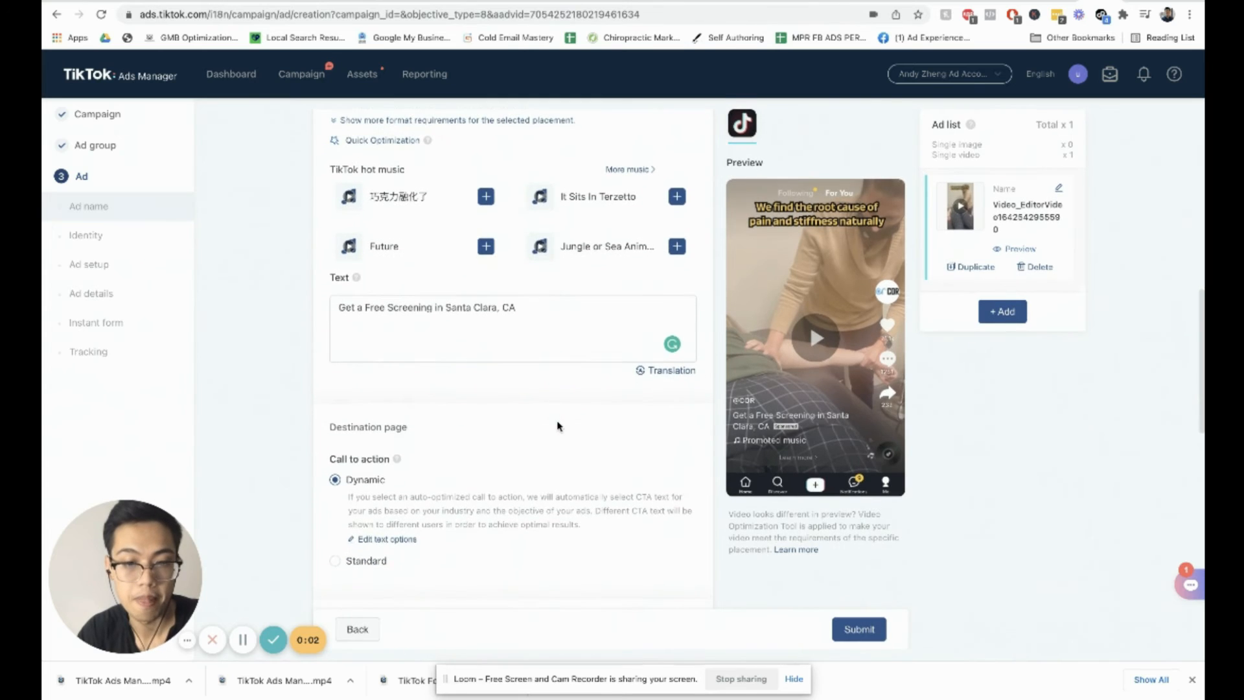
{"action": "scroll", "coordinate": [438, 296], "scroll_direction": "down", "scroll_amount": 1}
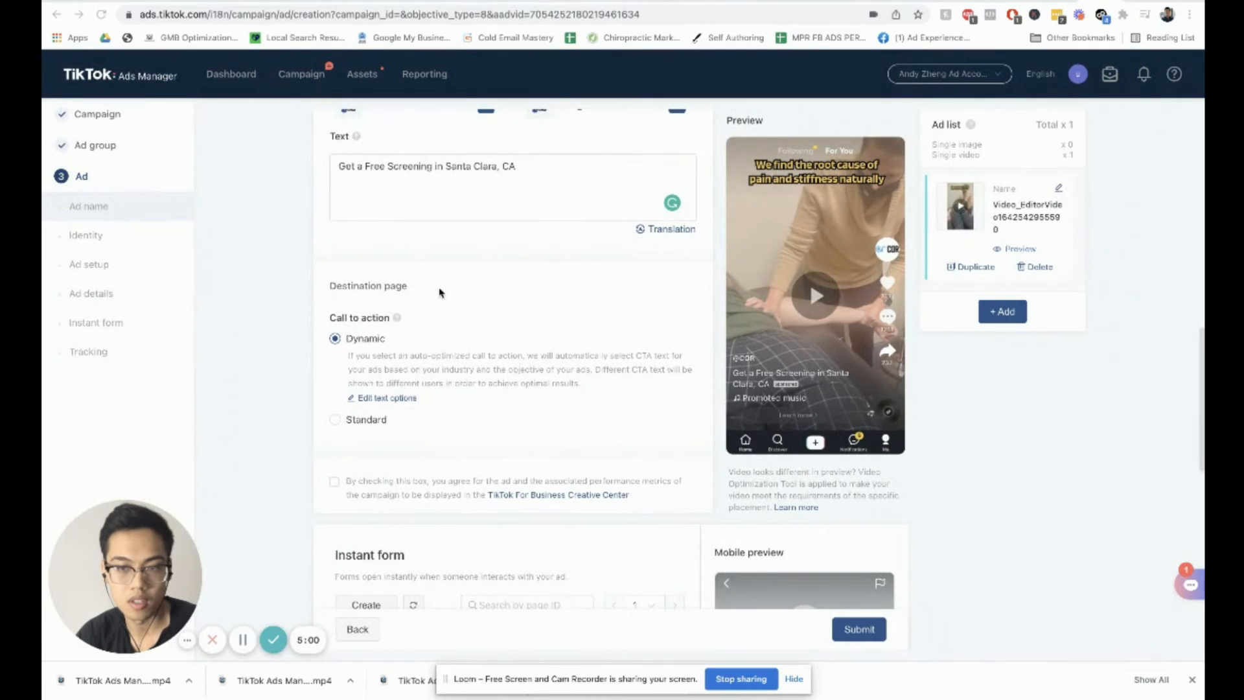
{"action": "left_click", "coordinate": [364, 421]}
{"action": "left_click", "coordinate": [409, 389]}
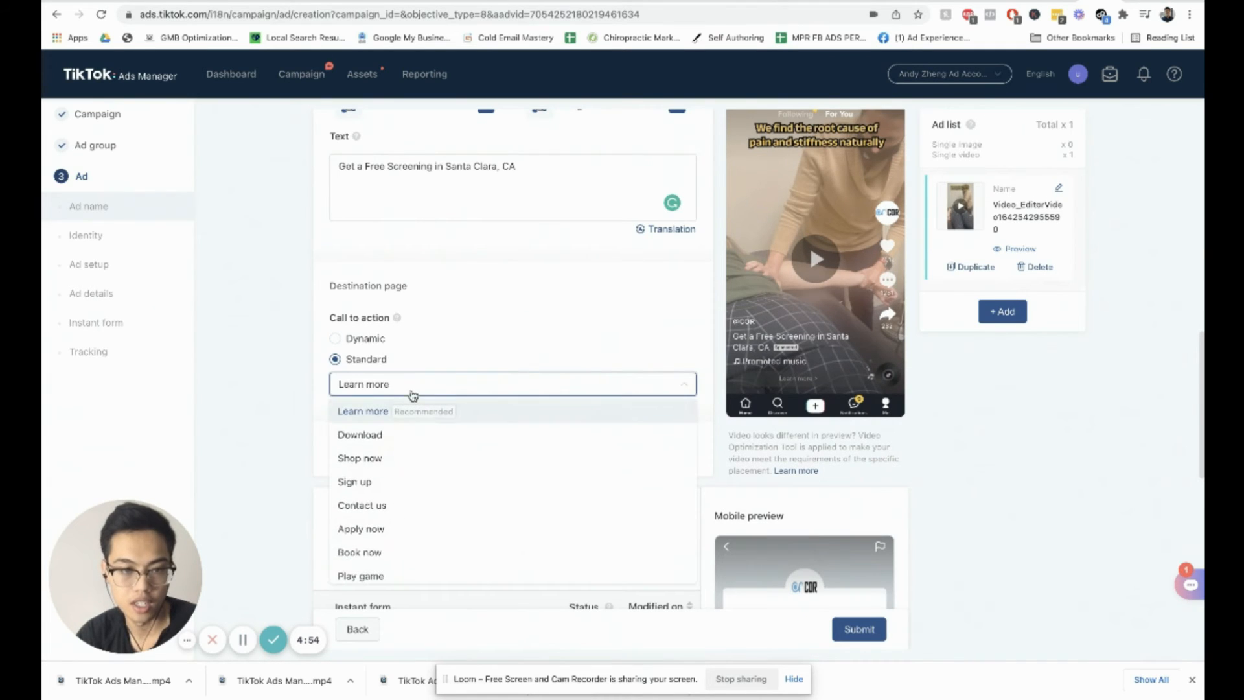
{"action": "left_click", "coordinate": [397, 482]}
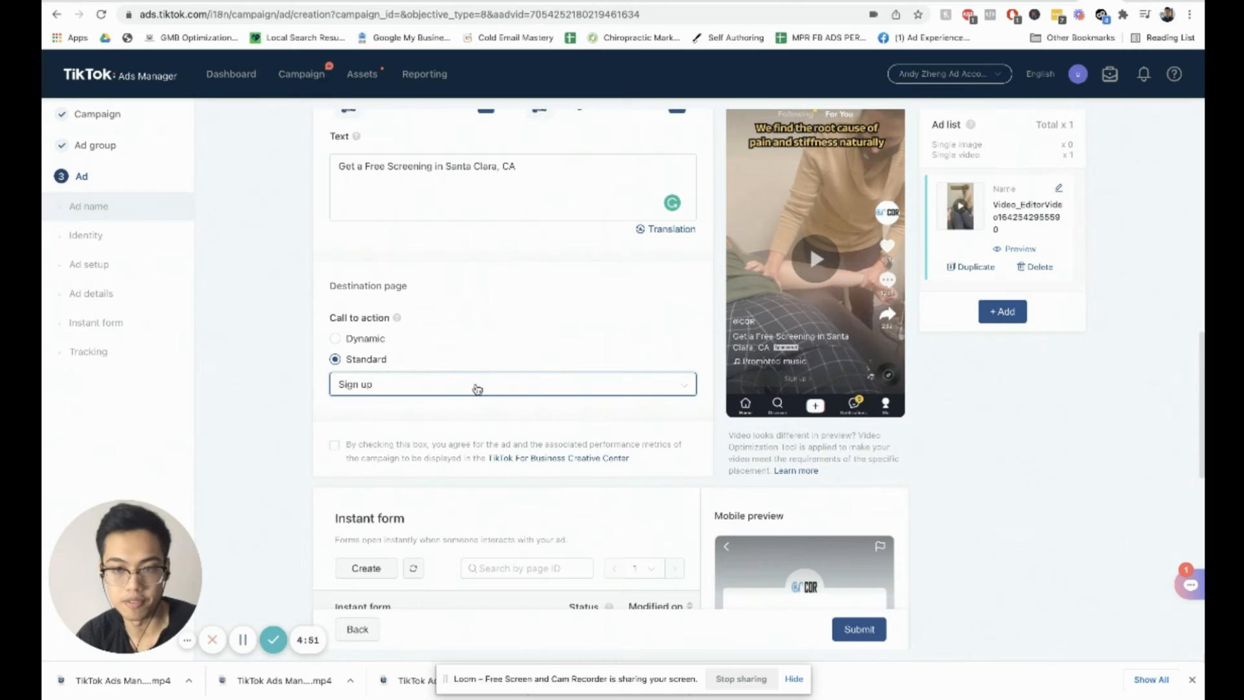
Step: Start creating a new instant form using the Classic form template
{"action": "scroll", "coordinate": [803, 393], "scroll_direction": "up", "scroll_amount": 1}
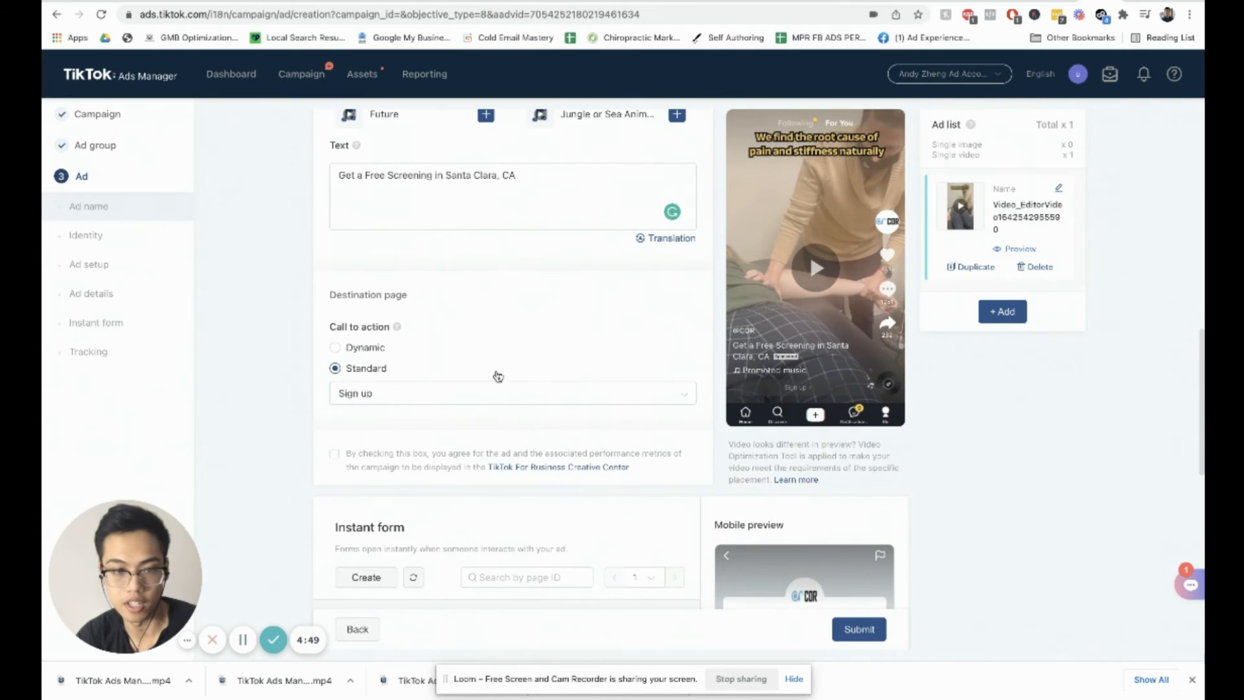
{"action": "scroll", "coordinate": [479, 382], "scroll_direction": "down", "scroll_amount": 2}
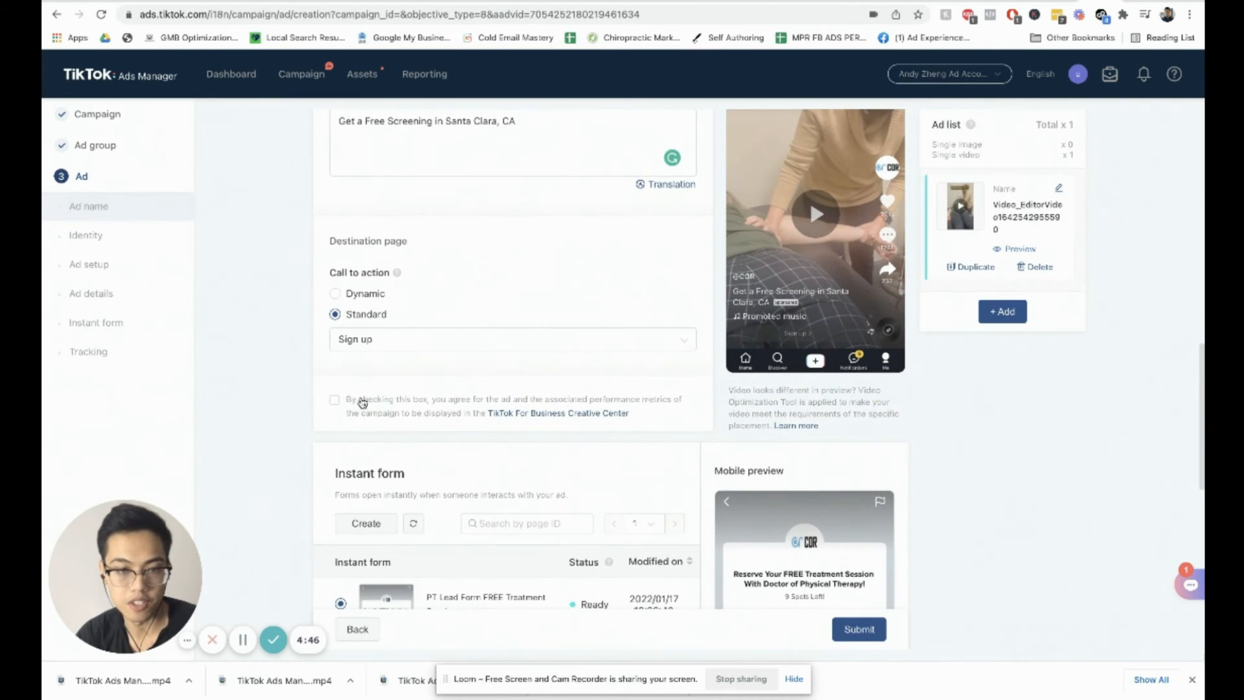
{"action": "scroll", "coordinate": [447, 407], "scroll_direction": "down", "scroll_amount": 3}
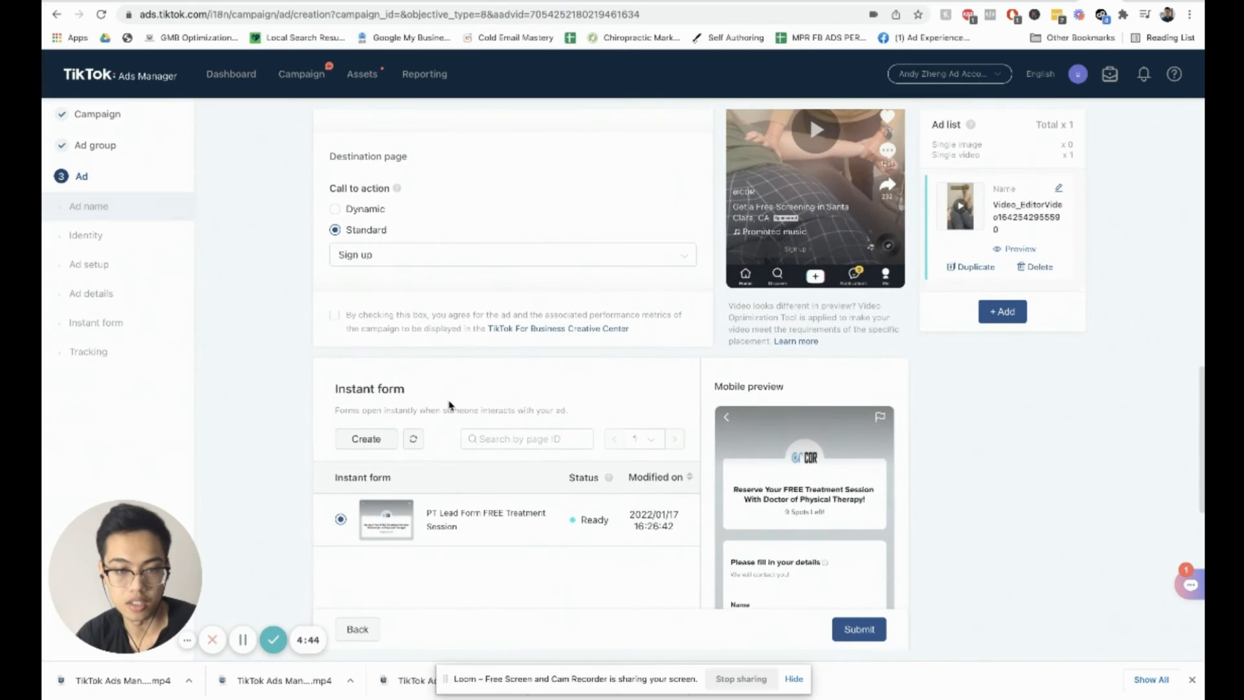
{"action": "scroll", "coordinate": [453, 403], "scroll_direction": "down", "scroll_amount": 1}
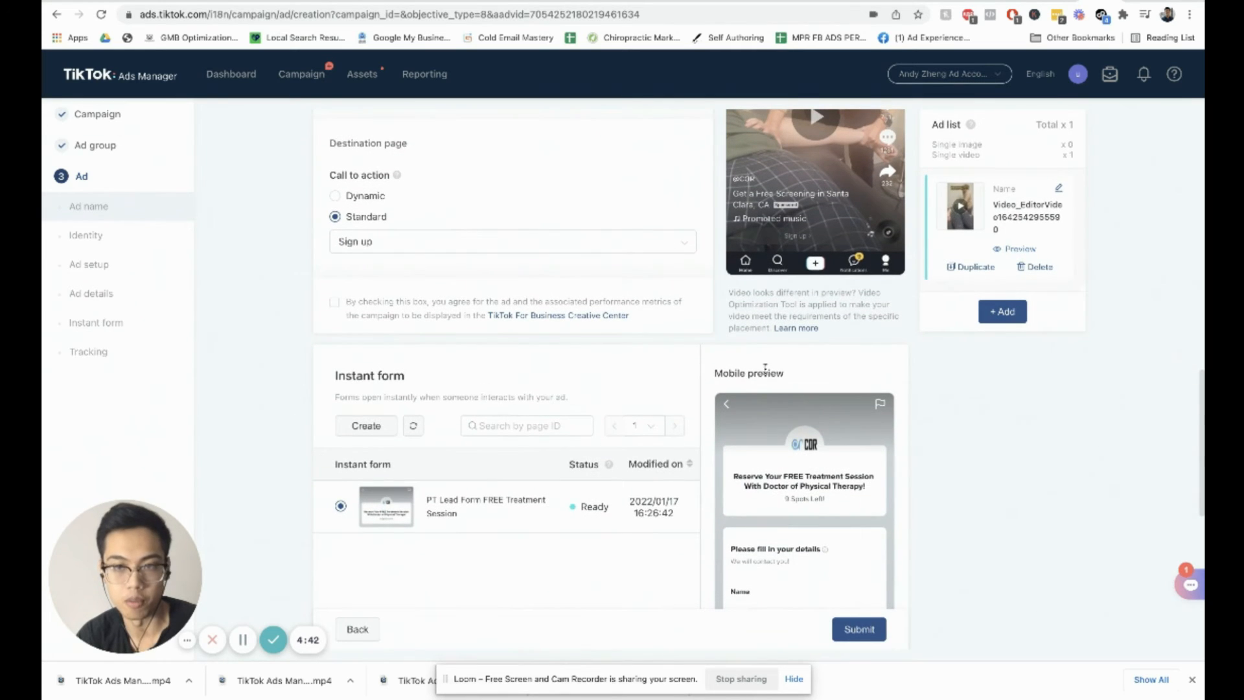
{"action": "scroll", "coordinate": [781, 310], "scroll_direction": "up", "scroll_amount": 1}
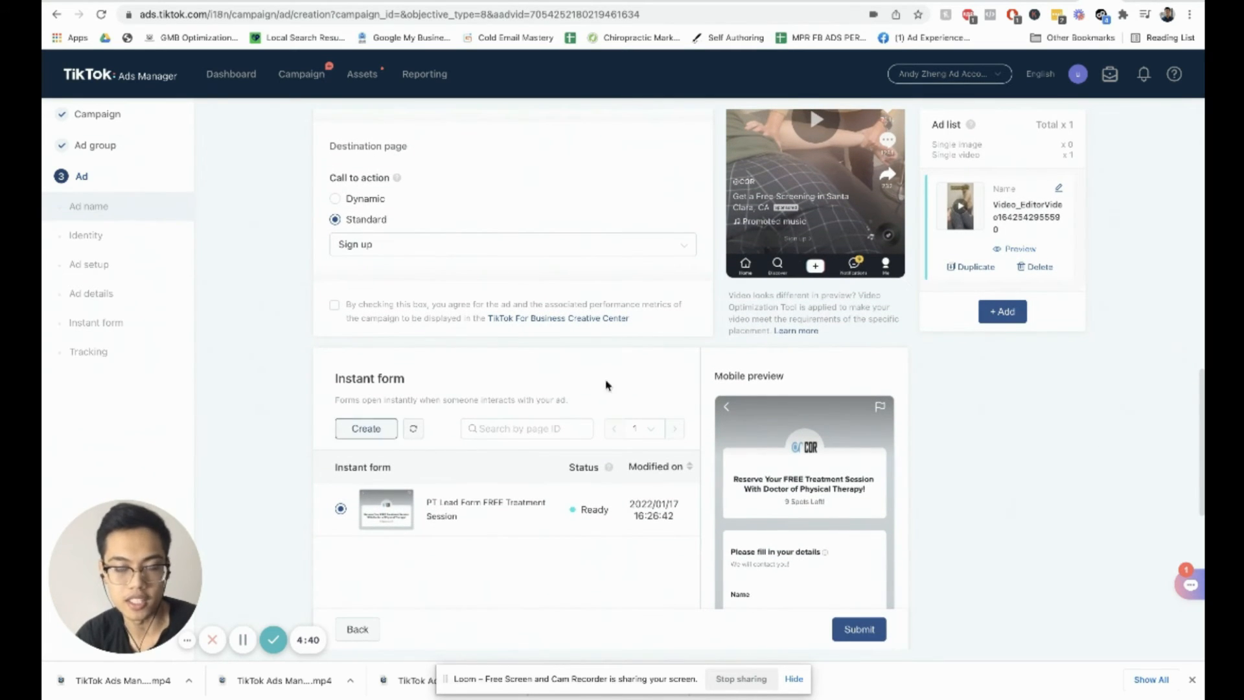
{"action": "scroll", "coordinate": [416, 375], "scroll_direction": "down", "scroll_amount": 1}
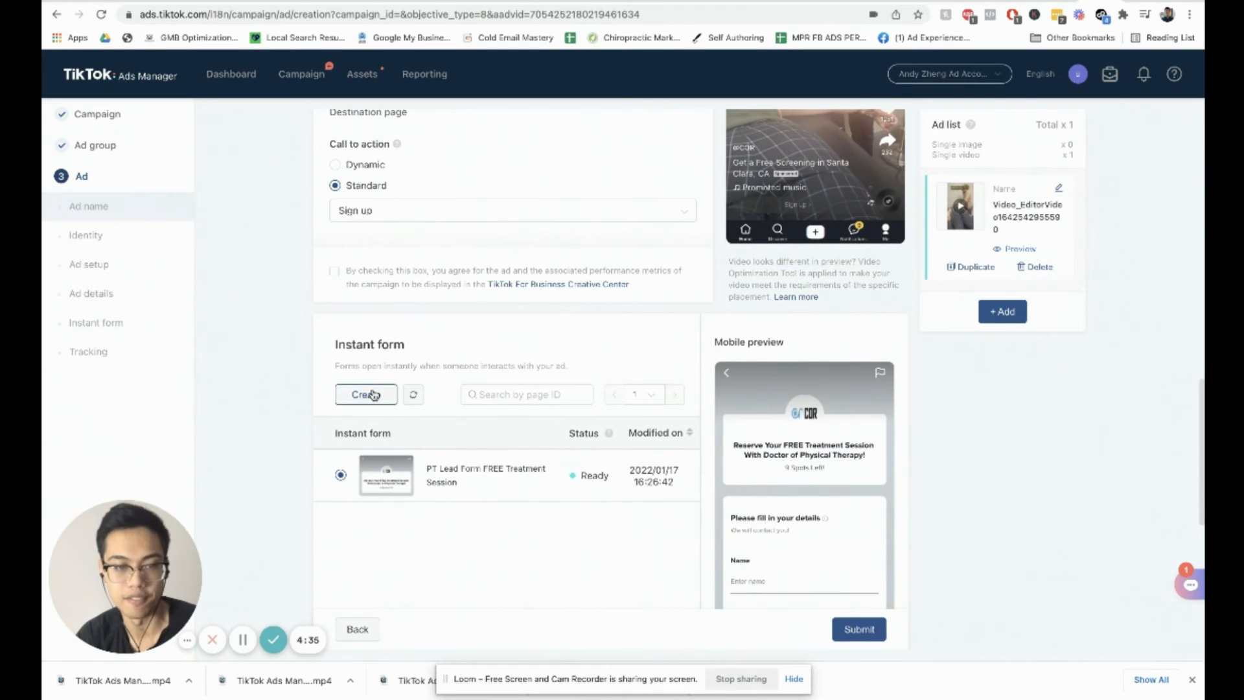
{"action": "scroll", "coordinate": [376, 392], "scroll_direction": "down", "scroll_amount": 2}
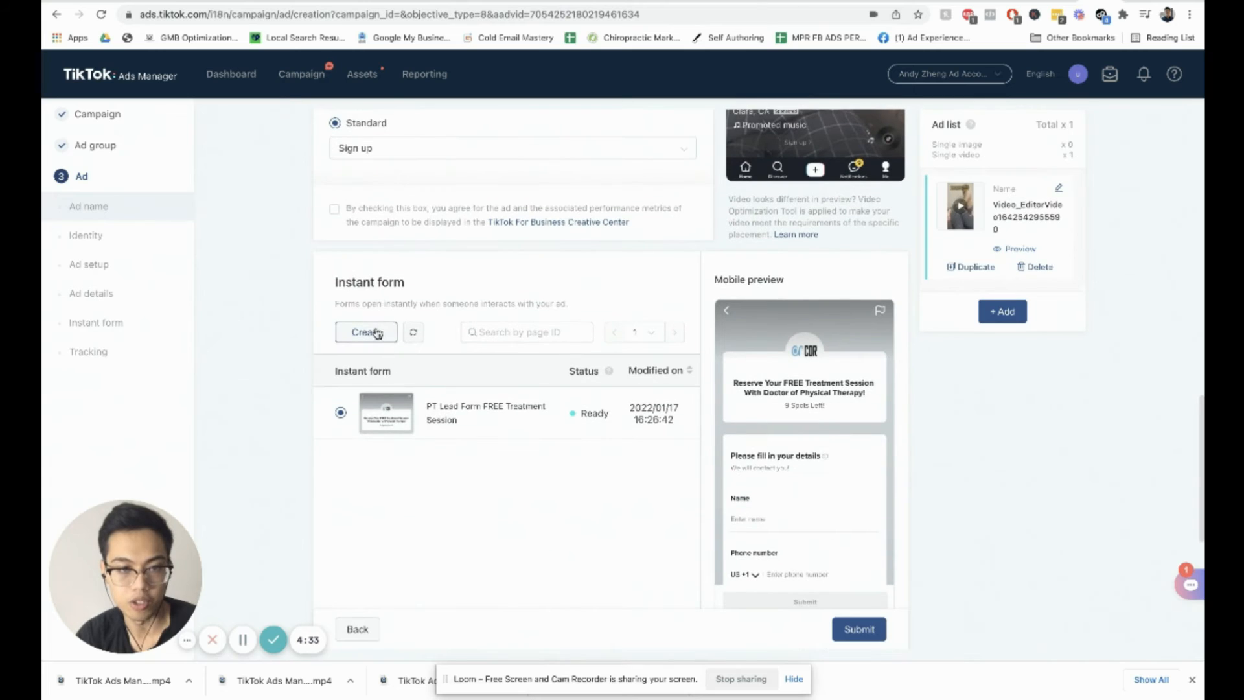
{"action": "left_click", "coordinate": [376, 331]}
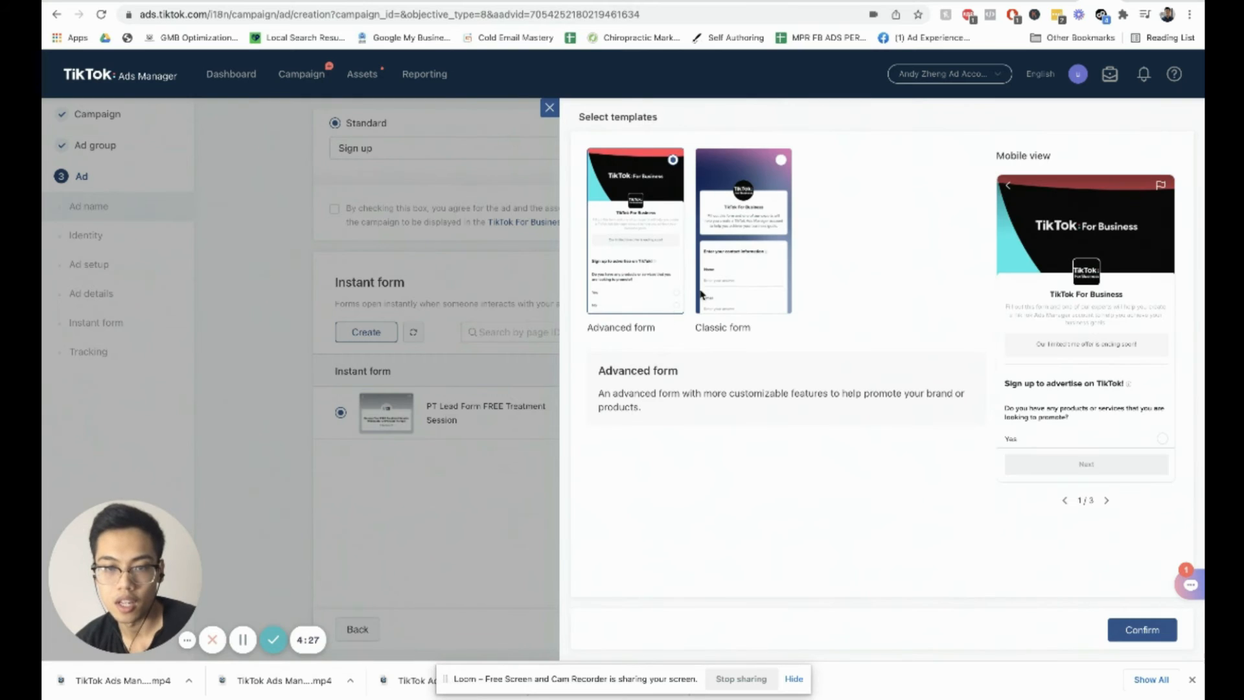
{"action": "left_click", "coordinate": [725, 292]}
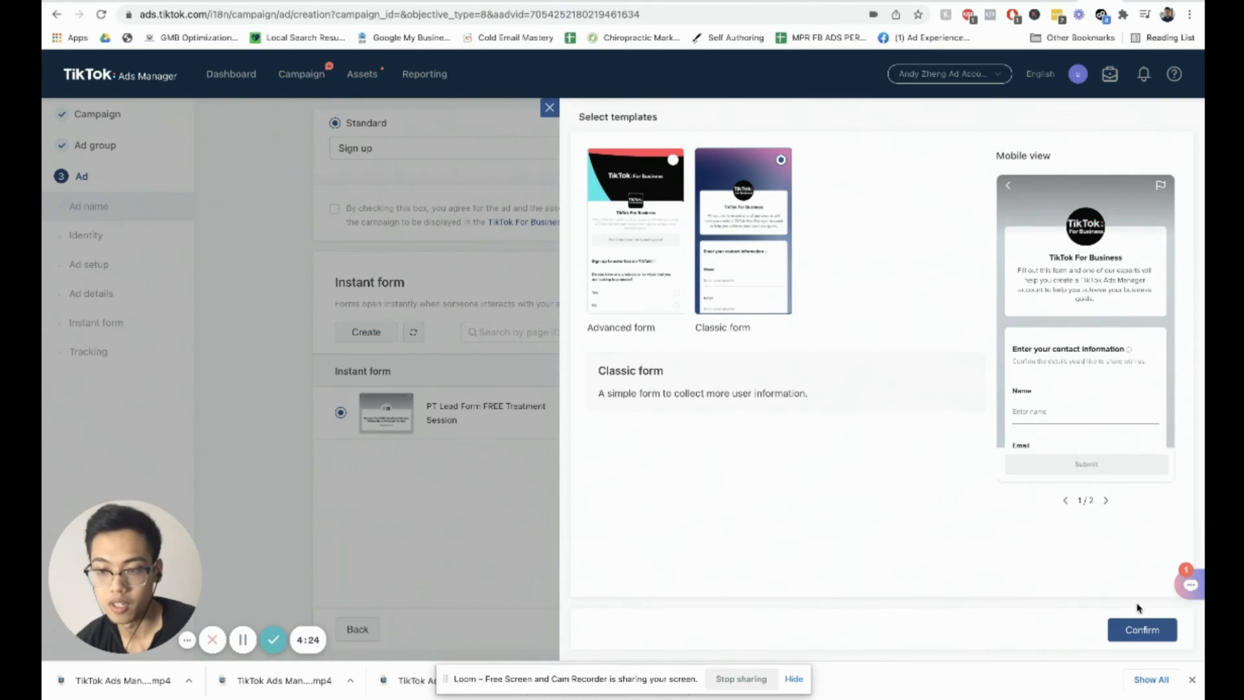
{"action": "left_click", "coordinate": [1127, 630]}
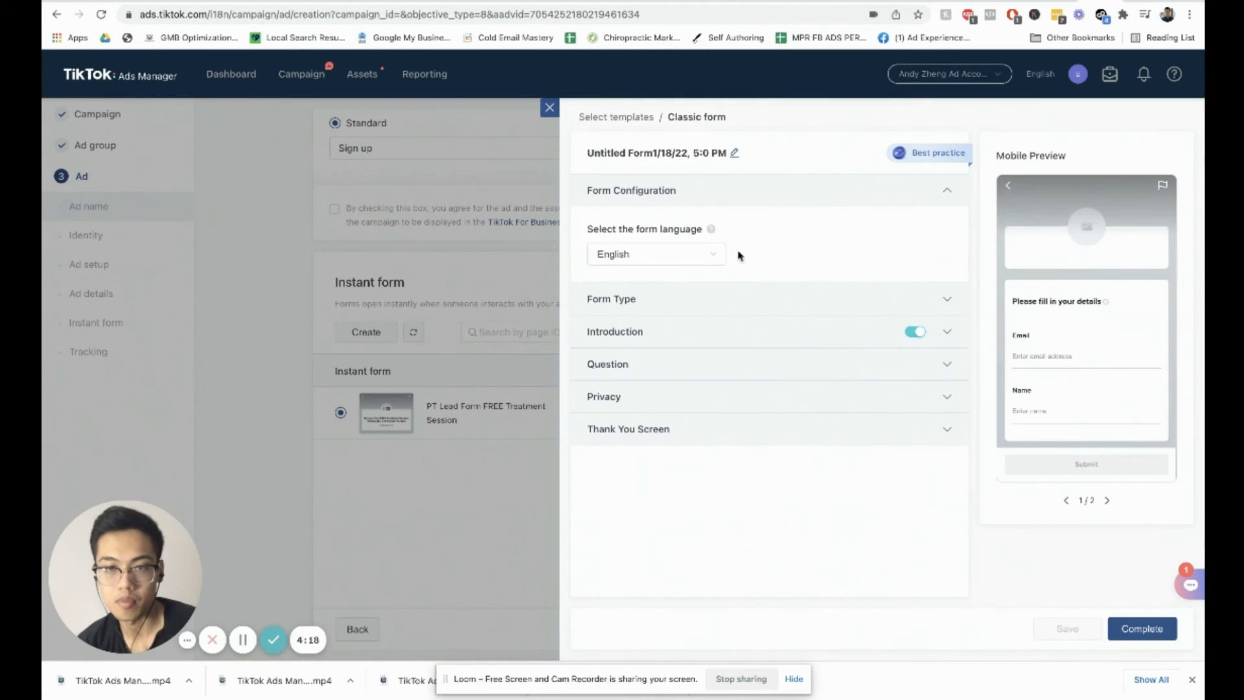
Step: Rename the new instant form as PT Screening Form
{"action": "left_click", "coordinate": [734, 156]}
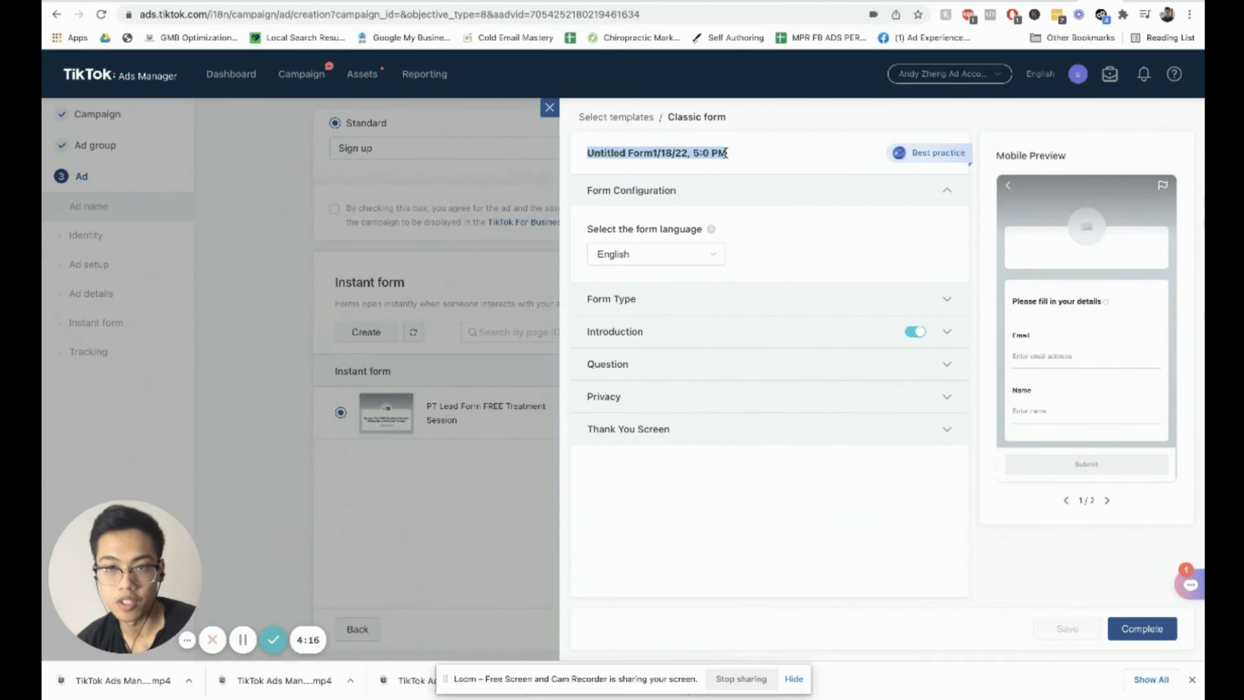
{"action": "type", "text": "Exam"}
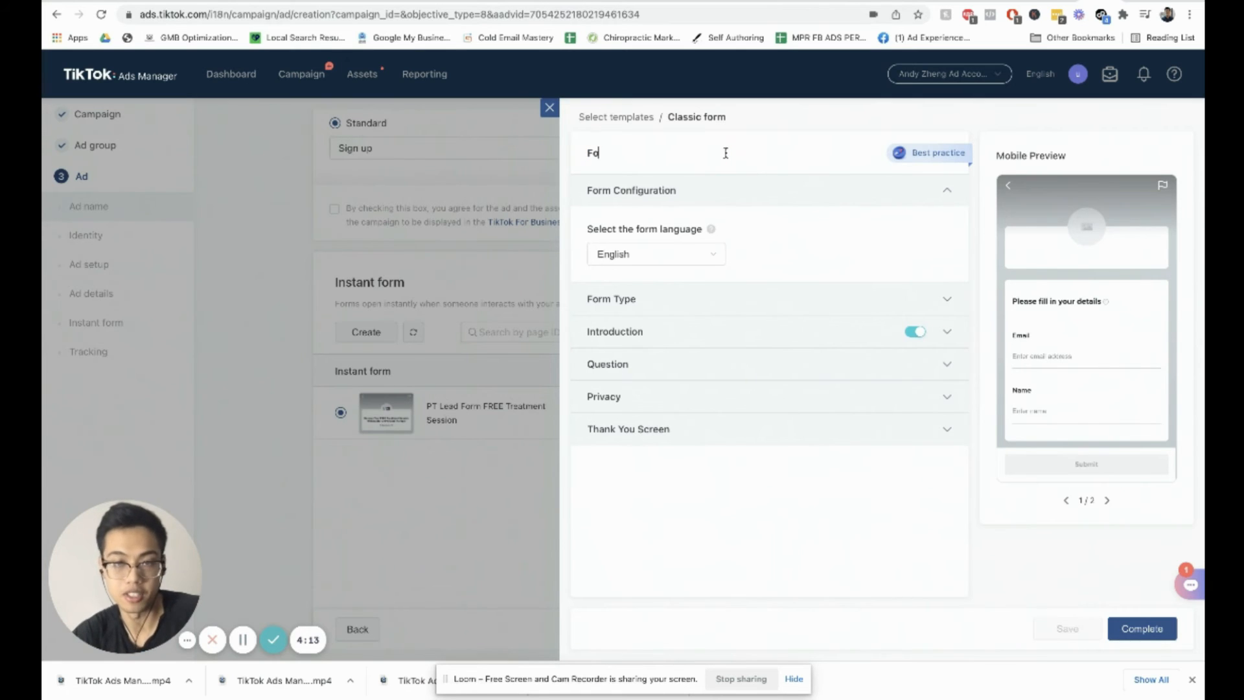
{"action": "key", "text": "BackSpace"}
{"action": "key", "text": "BackSpace"}
{"action": "key", "text": "BackSpace"}
{"action": "key", "text": "BackSpace"}
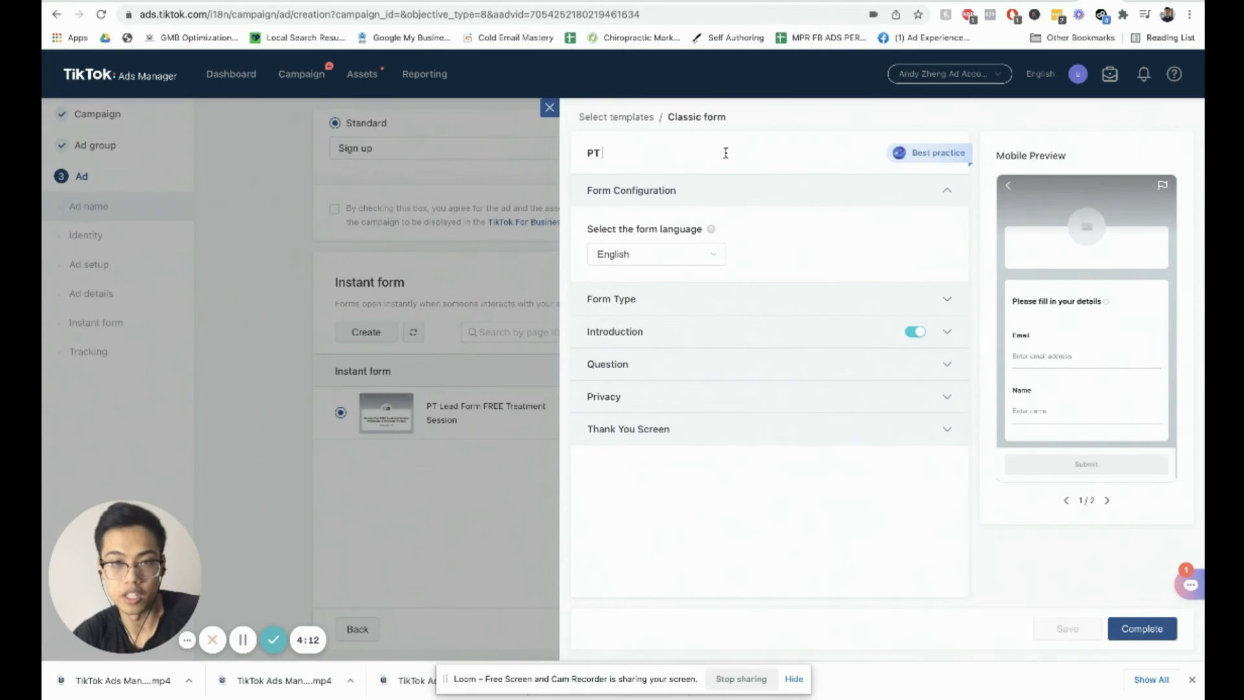
{"action": "type", "text": "PT Screening Form"}
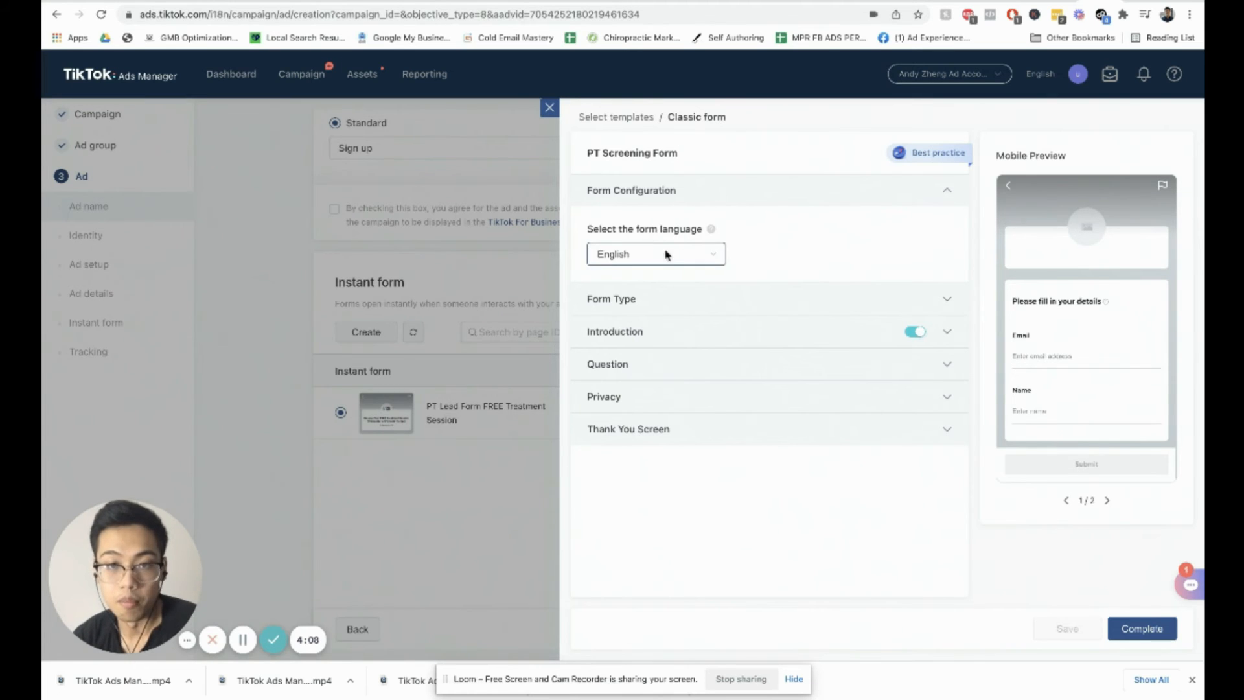
Step: Upload the COR logo screenshot from the Desktop as the form introduction's logo
{"action": "left_click", "coordinate": [668, 289]}
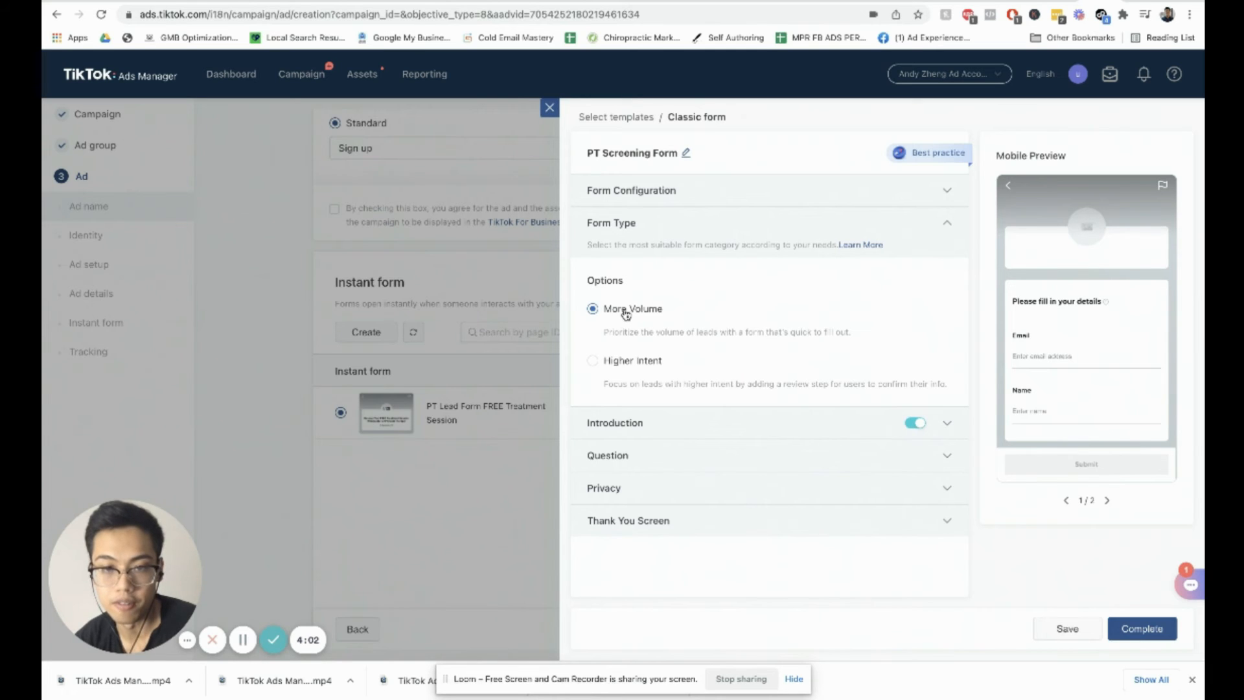
{"action": "left_click", "coordinate": [693, 429]}
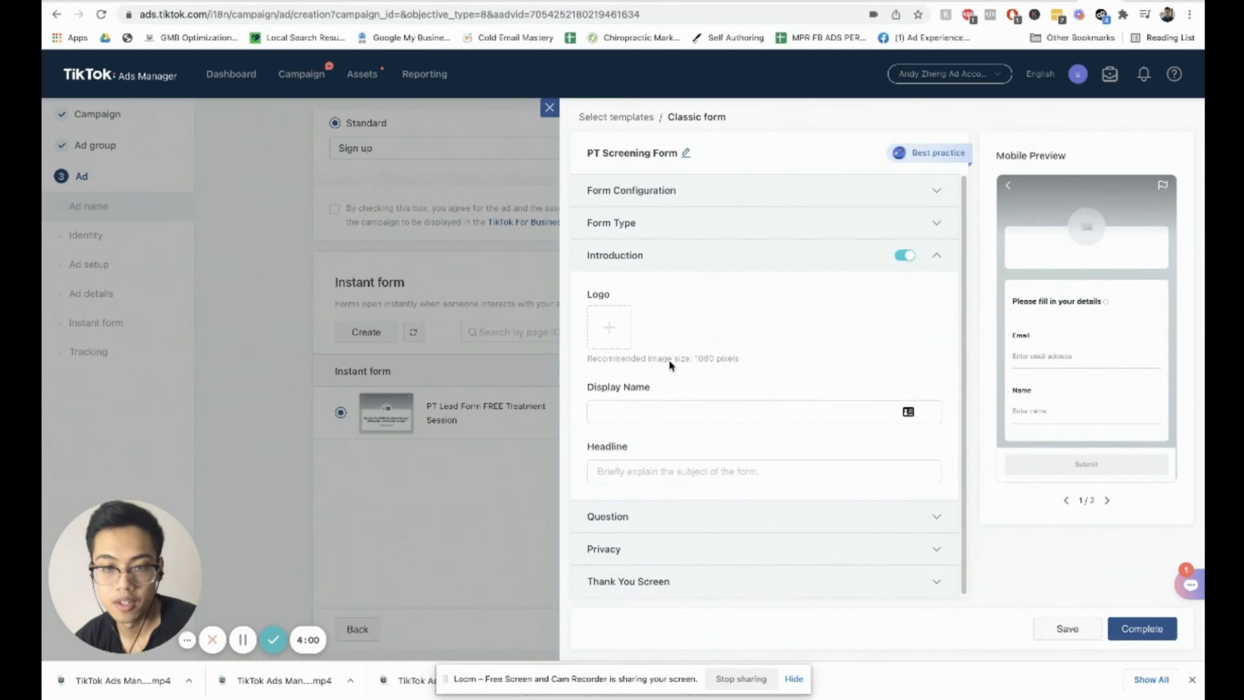
{"action": "left_click", "coordinate": [613, 328]}
{"action": "left_click", "coordinate": [442, 249]}
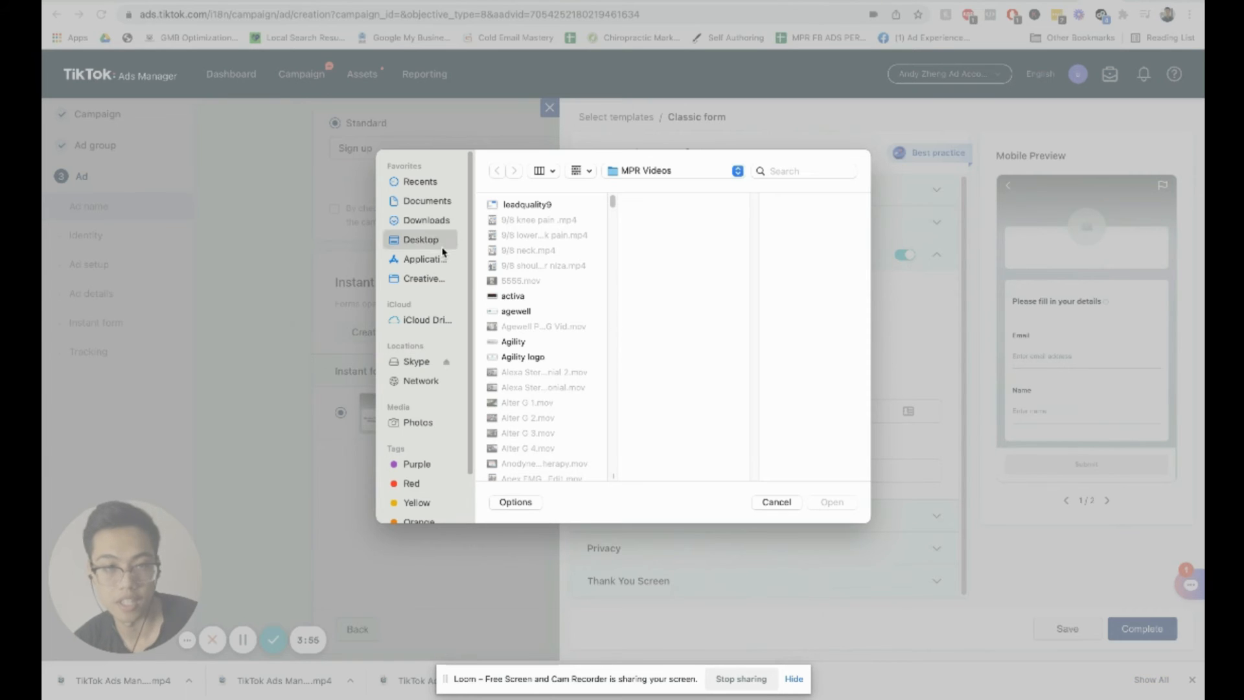
{"action": "left_click", "coordinate": [566, 391]}
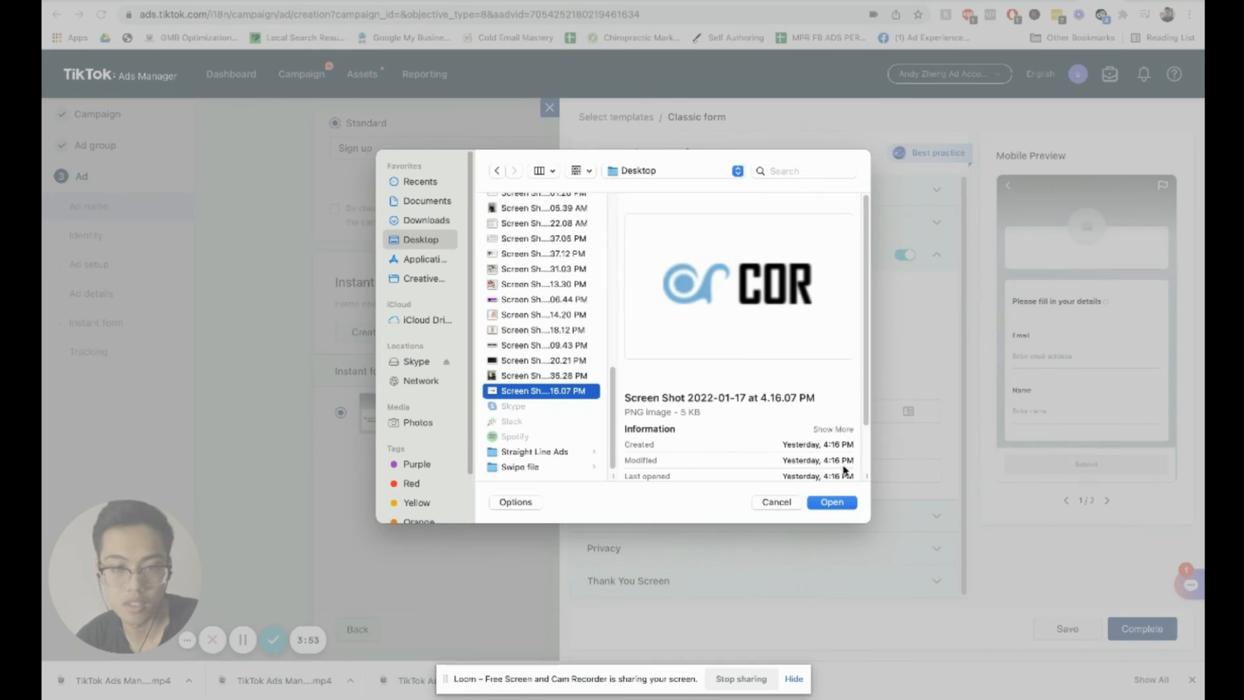
{"action": "left_click", "coordinate": [845, 504]}
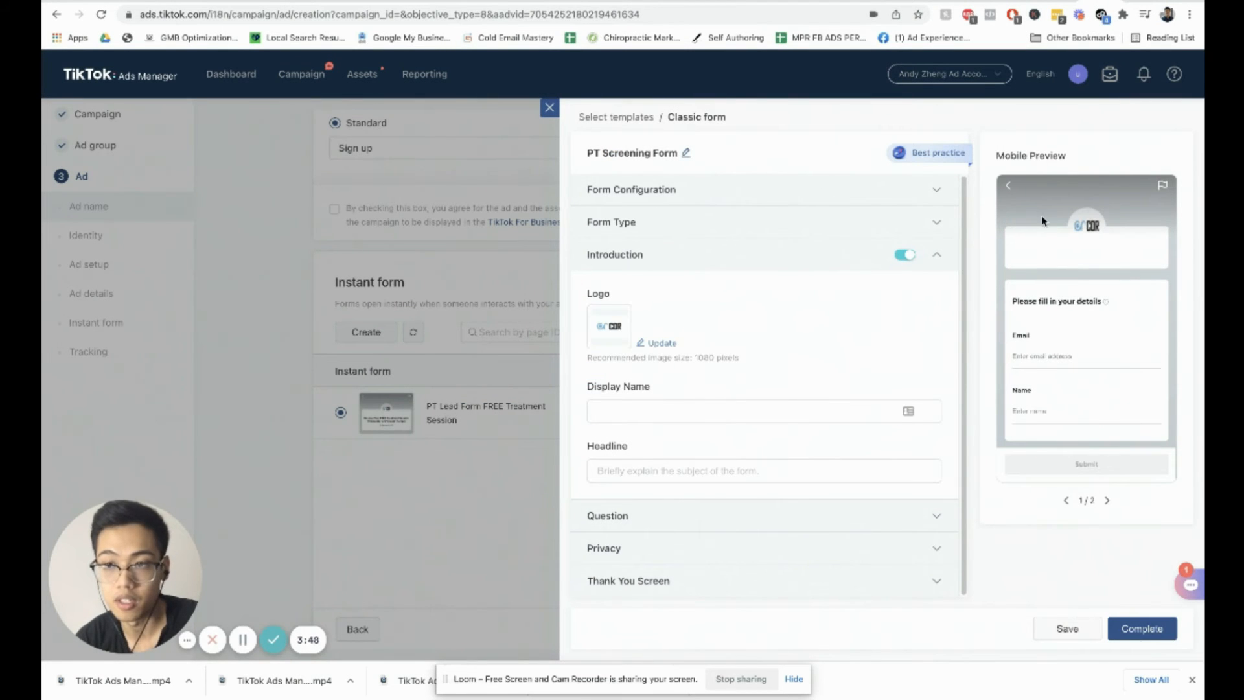
Step: Set the introduction's display name to COR Physical Therapy
{"action": "left_click", "coordinate": [725, 406]}
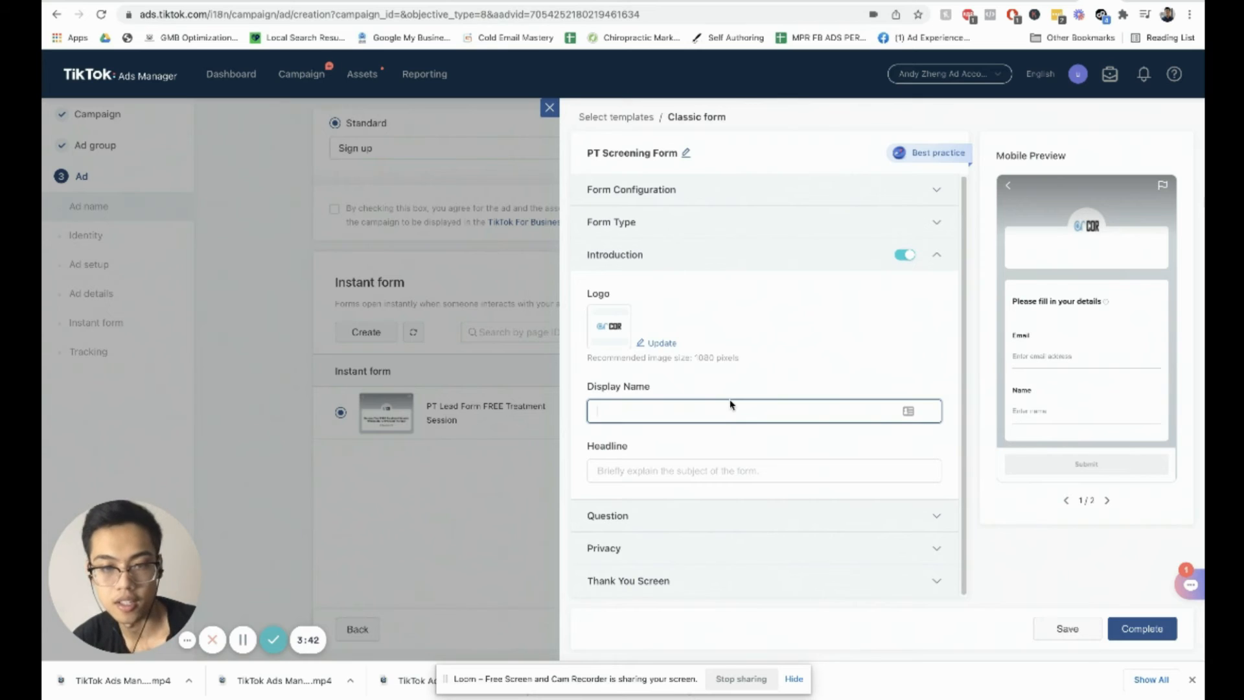
{"action": "type", "text": "COR"}
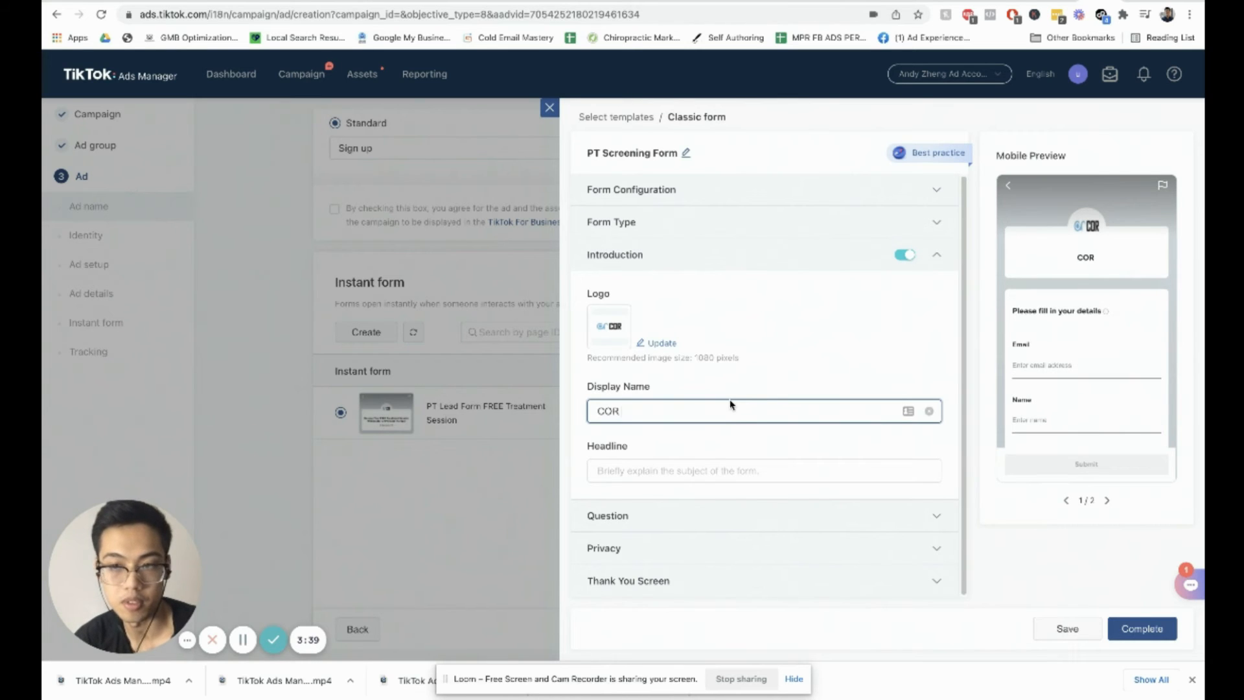
{"action": "type", "text": " Physical Therapy"}
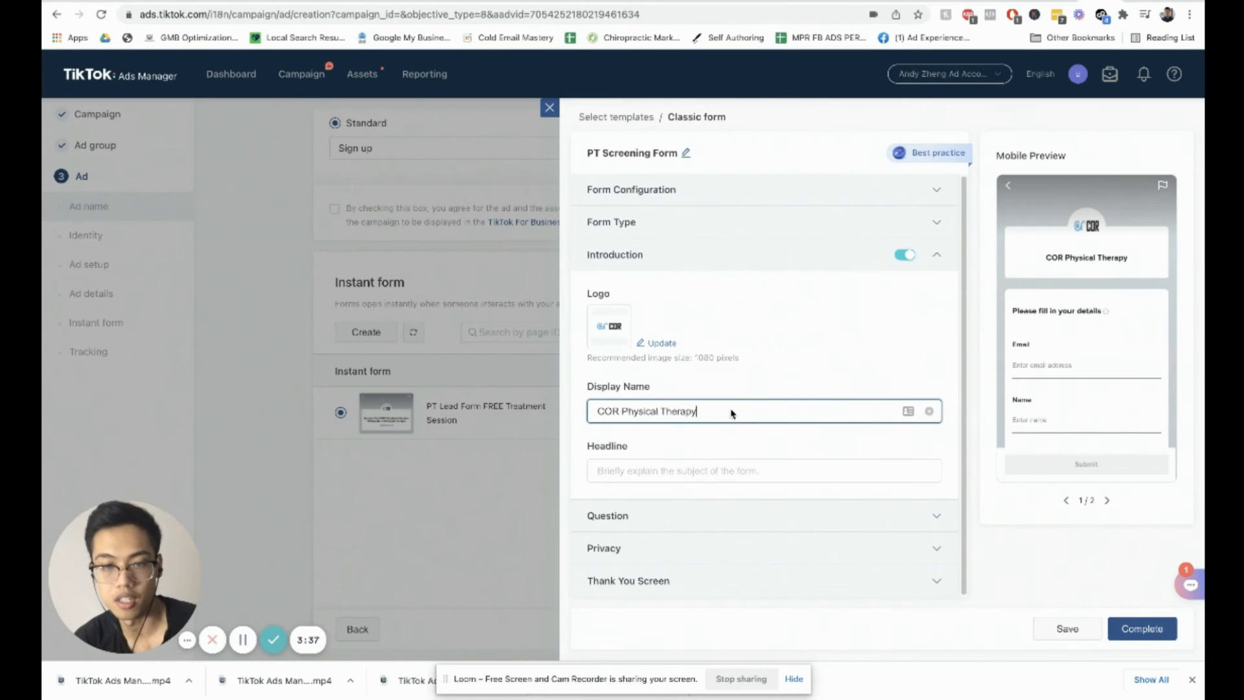
Step: Set the introduction headline to Reserve Your FREE Screening With a Top Physical Therapist in Santa Clara, CA
{"action": "left_click", "coordinate": [745, 467]}
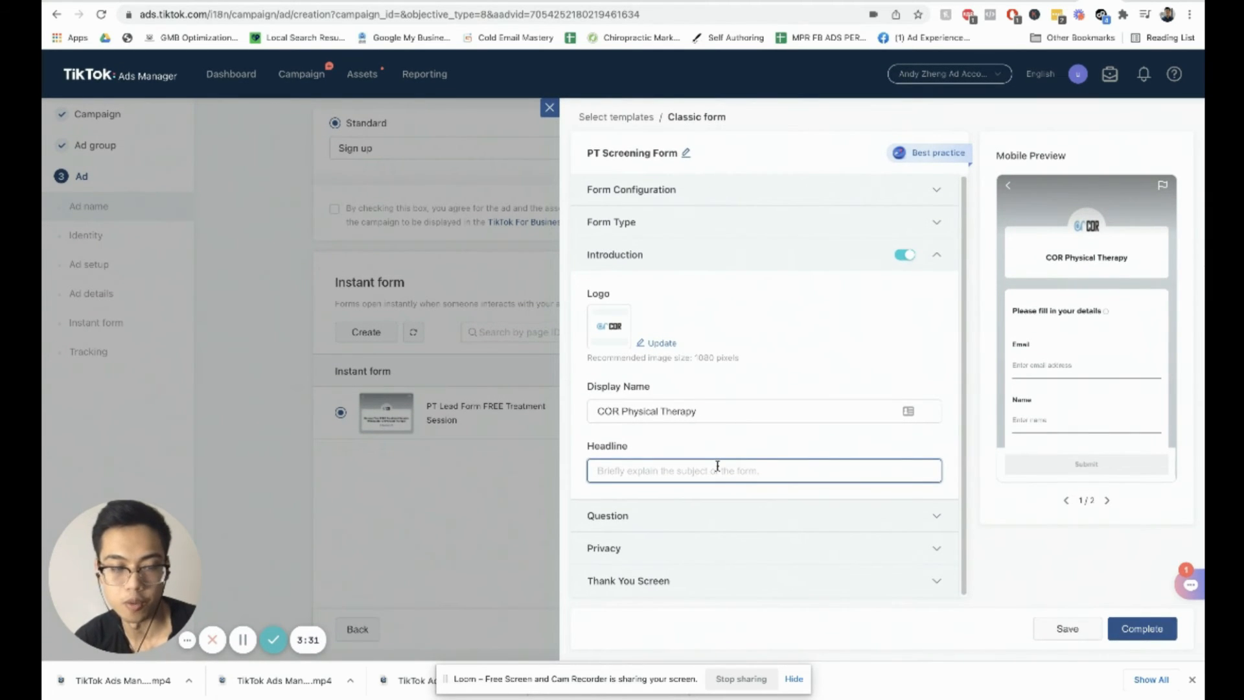
{"action": "type", "text": "Reserve "}
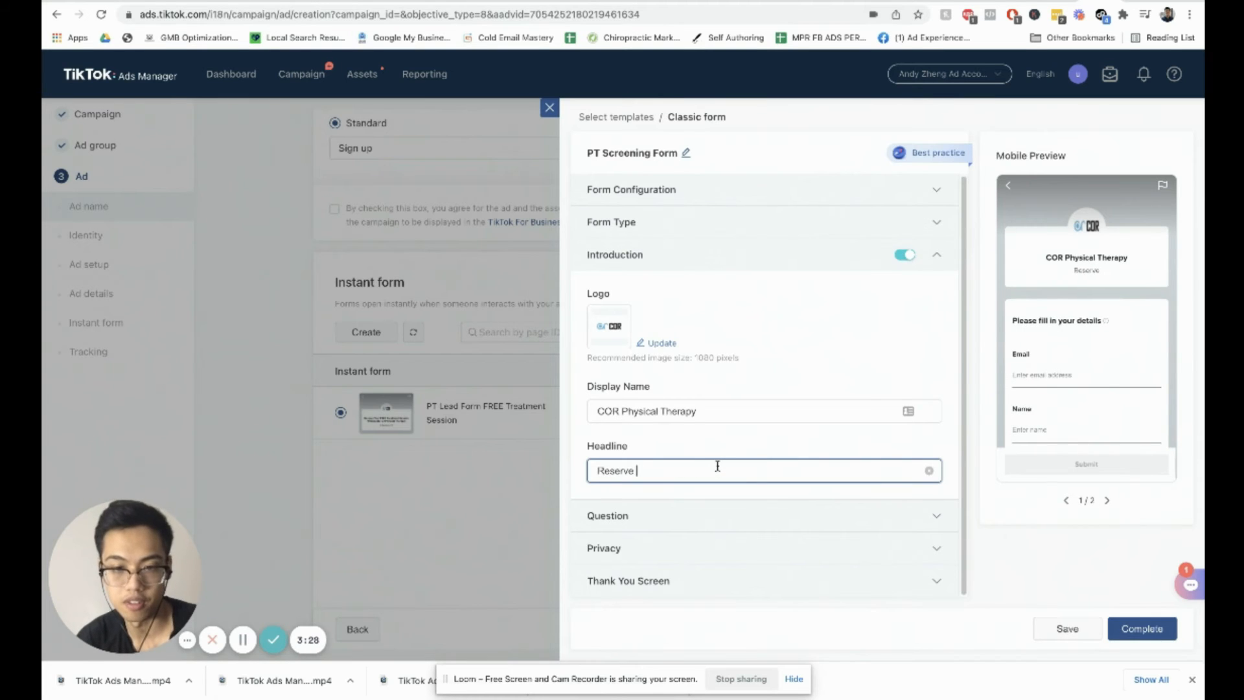
{"action": "type", "text": "Your F"}
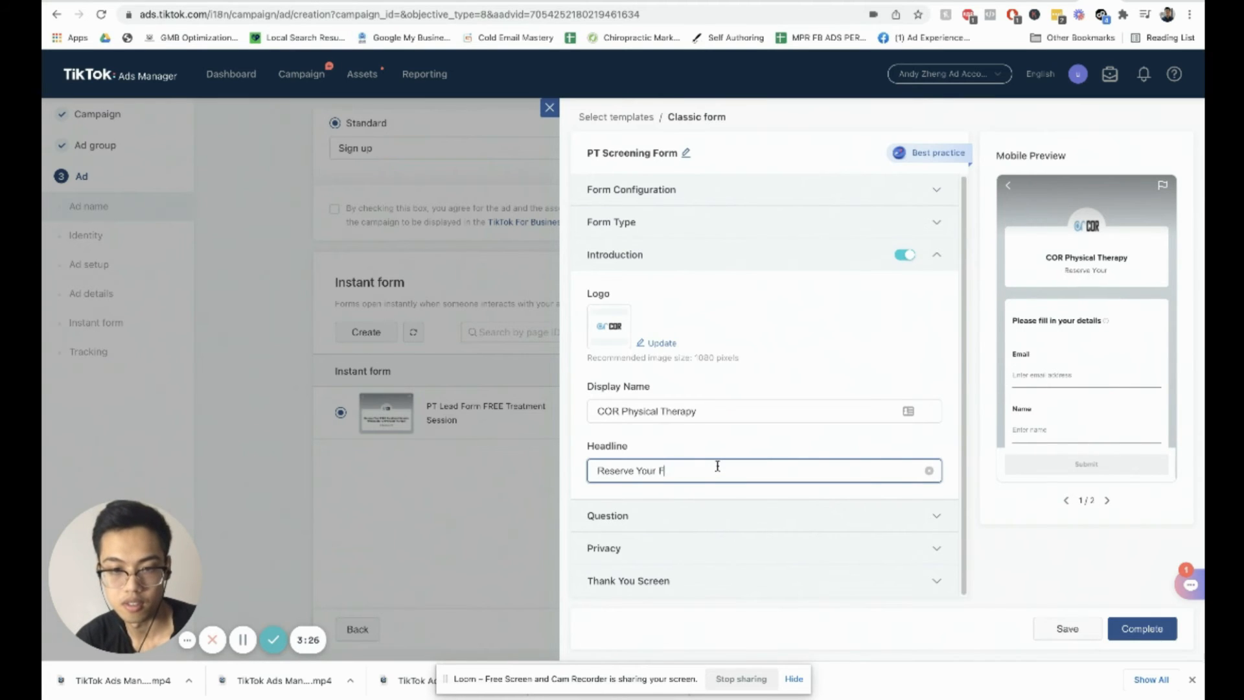
{"action": "type", "text": "REE 1"}
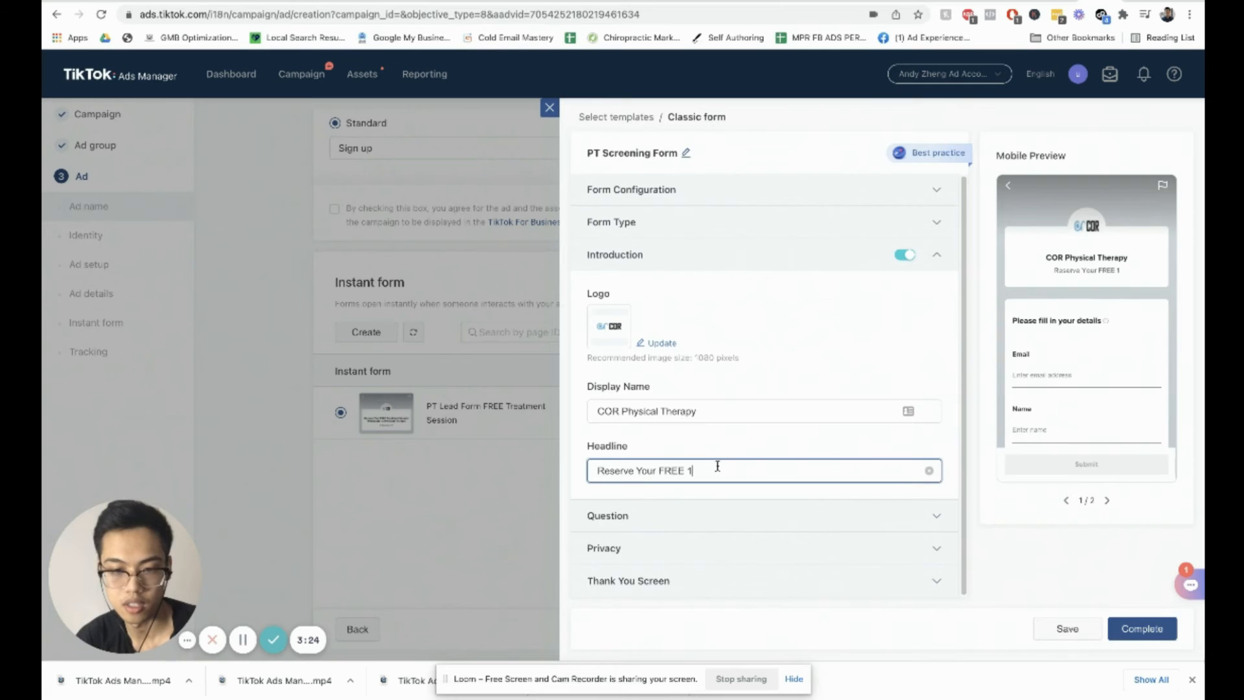
{"action": "key", "text": "BackSpace"}
{"action": "type", "text": "Screening"}
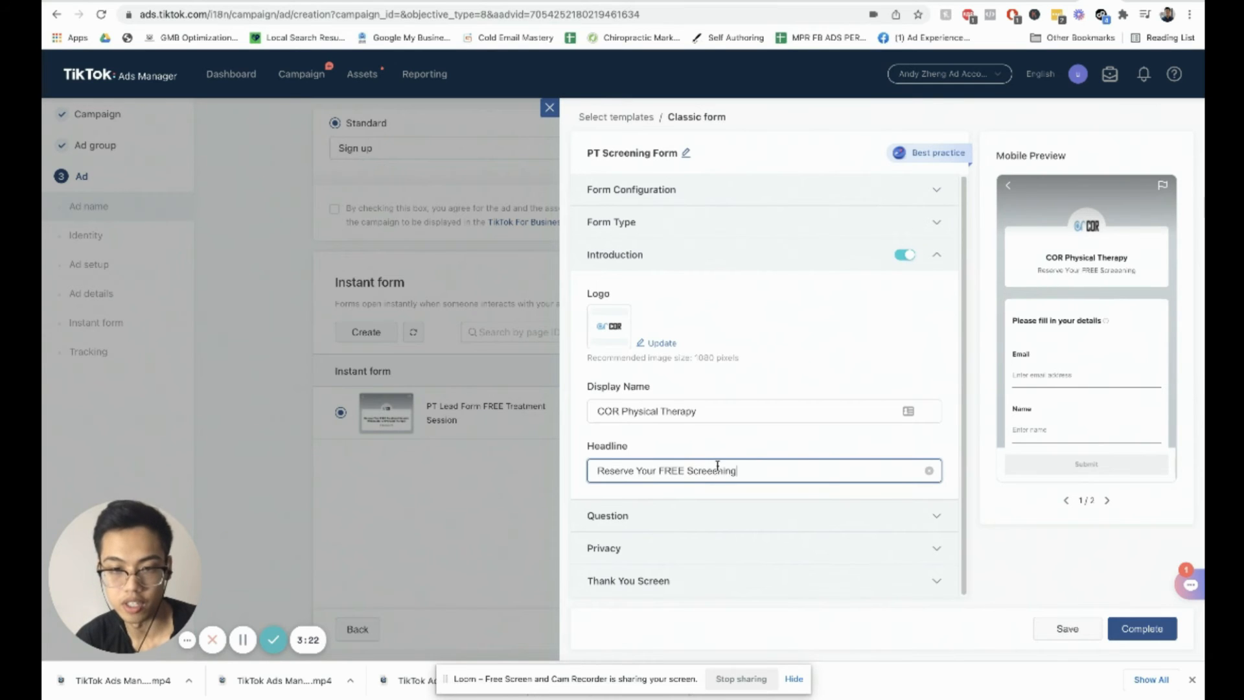
{"action": "key", "text": "BackSpace"}
{"action": "key", "text": "BackSpace"}
{"action": "key", "text": "BackSpace"}
{"action": "key", "text": "BackSpace"}
{"action": "key", "text": "BackSpace"}
{"action": "type", "text": "e"}
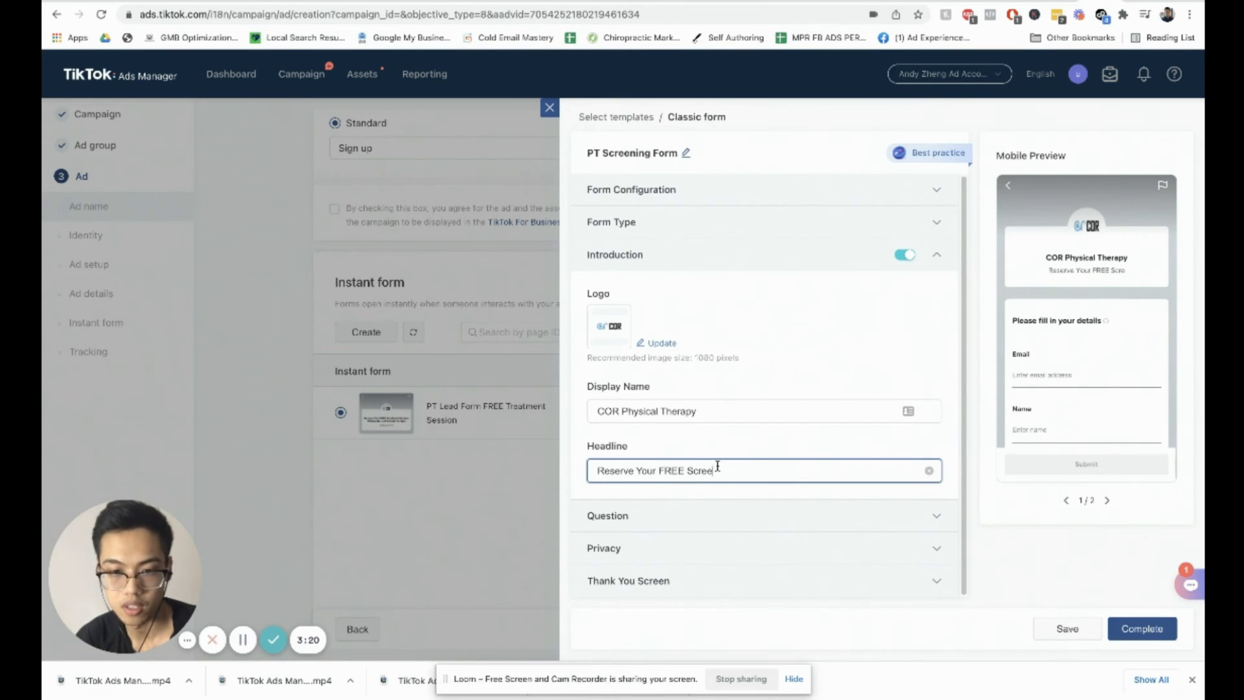
{"action": "type", "text": "ning Wit"}
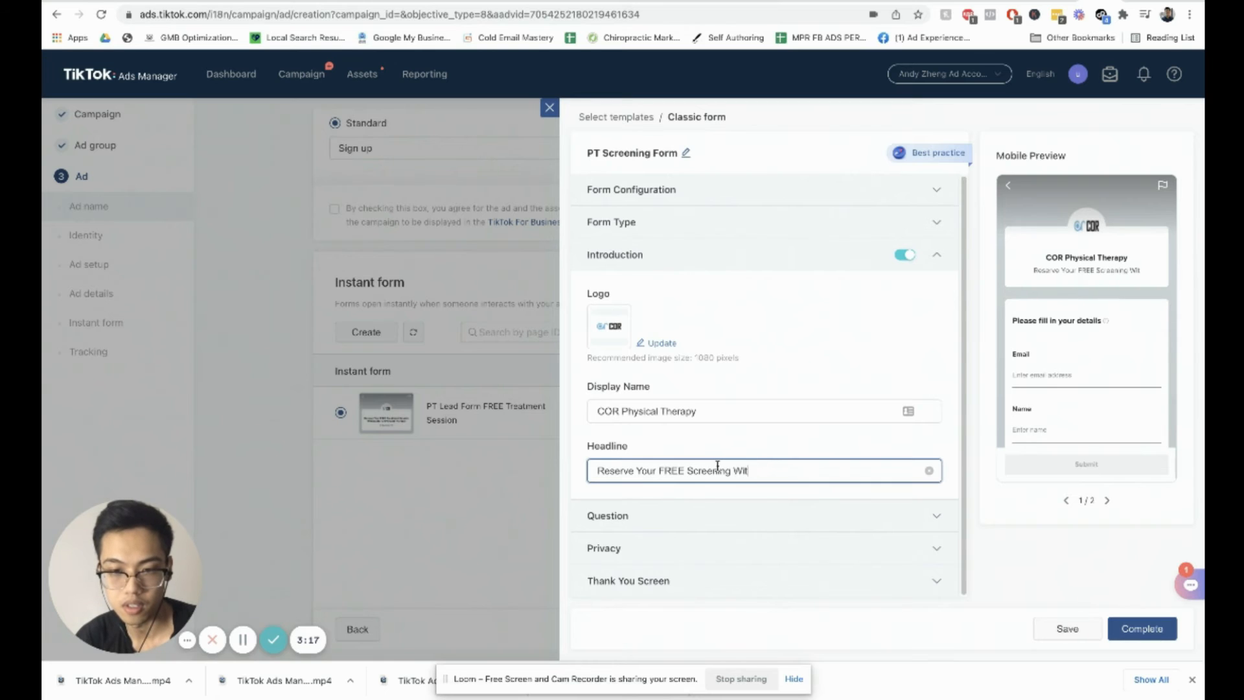
{"action": "type", "text": "h a  Top Physical T"}
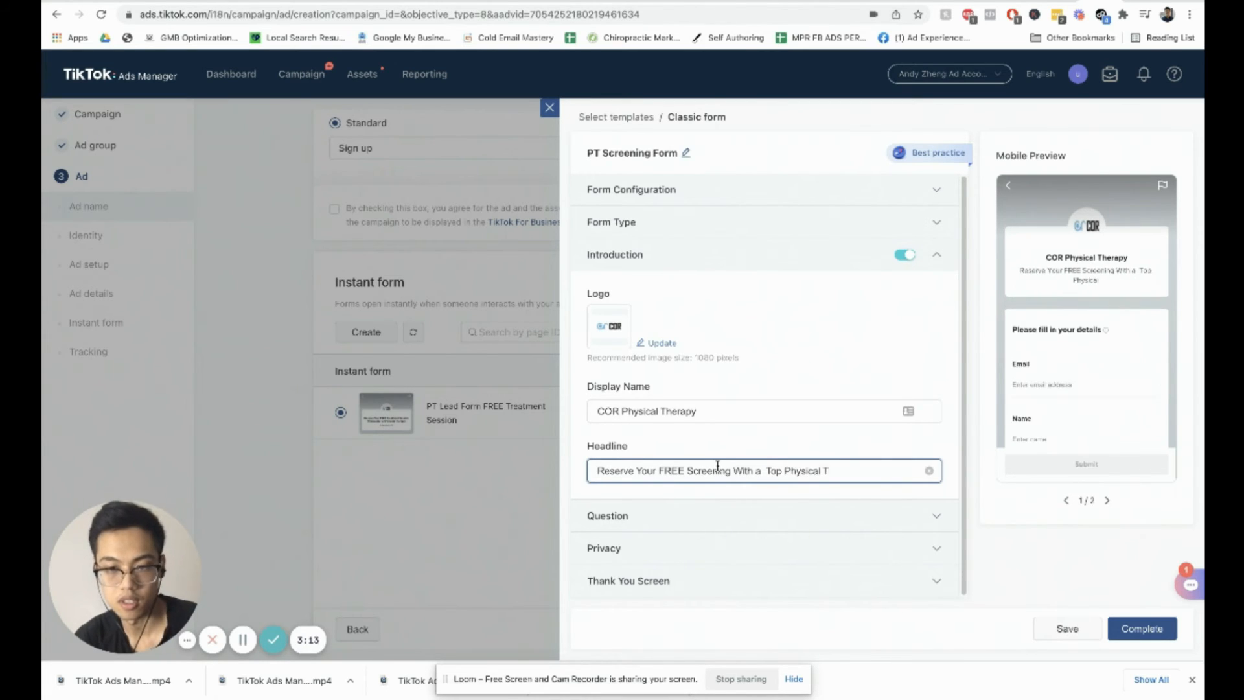
{"action": "type", "text": "herapis"}
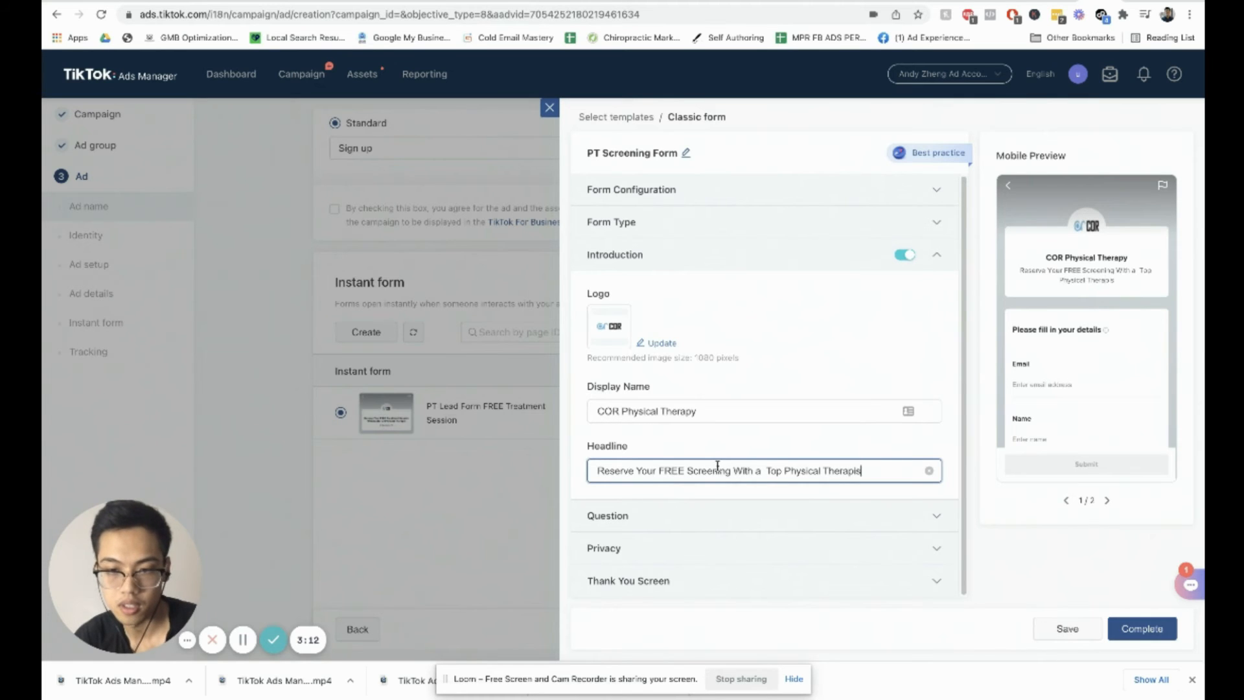
{"action": "key", "text": "BackSpace"}
{"action": "key", "text": "BackSpace"}
{"action": "type", "text": "t"}
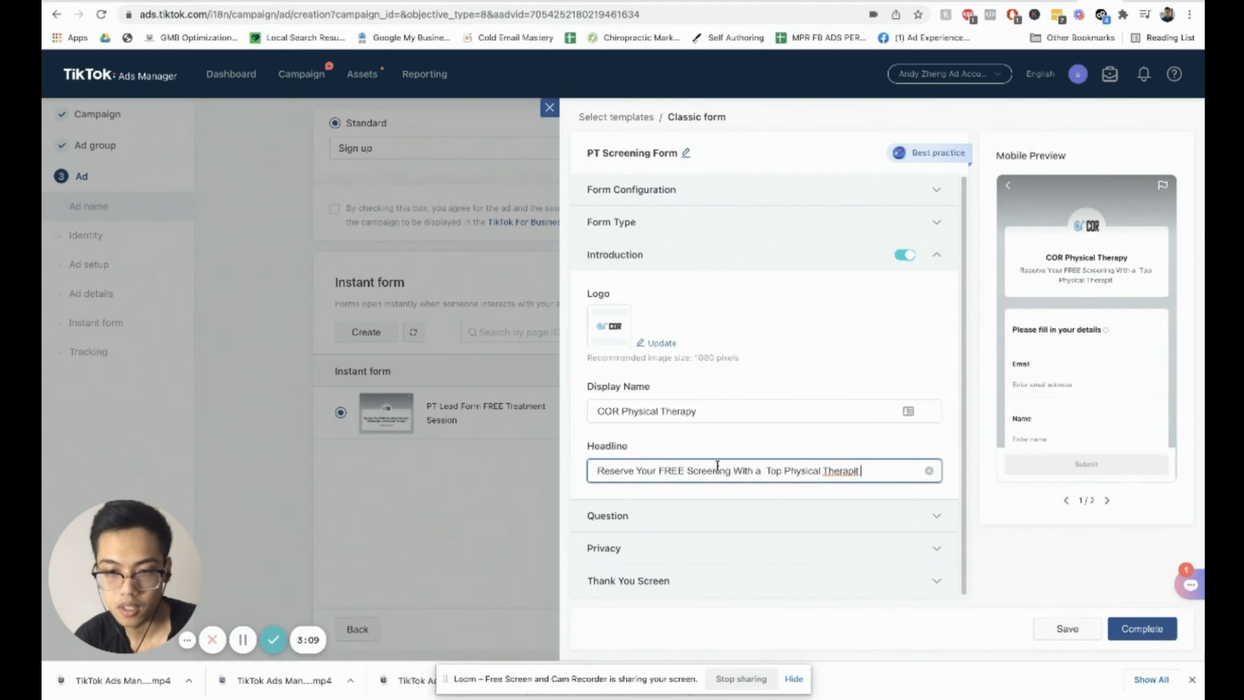
{"action": "key", "text": "BackSpace"}
{"action": "key", "text": "BackSpace"}
{"action": "type", "text": "st"}
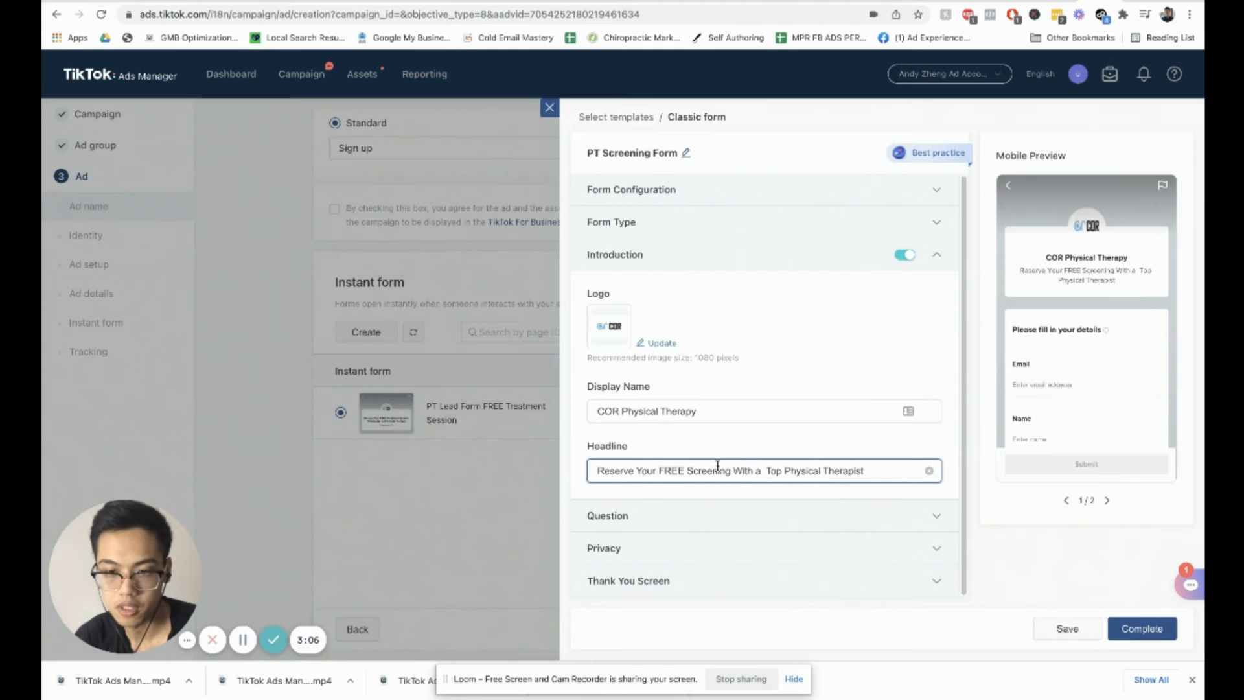
{"action": "type", "text": " in"}
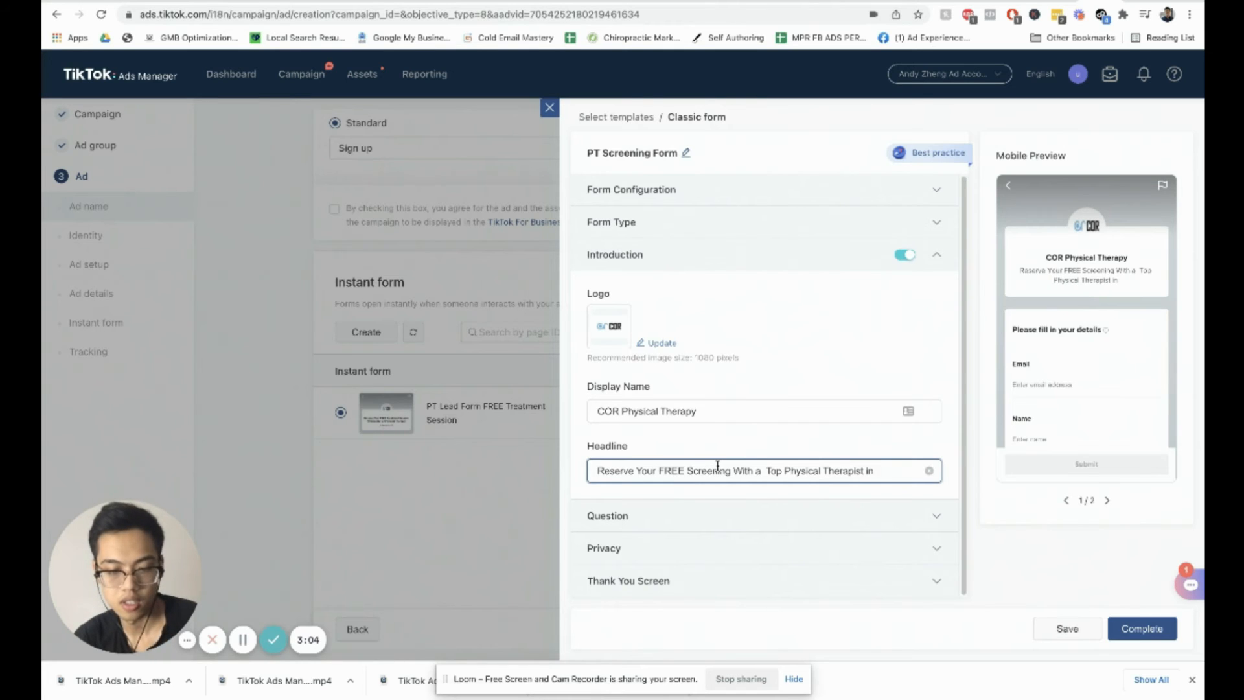
{"action": "type", "text": " Santa "}
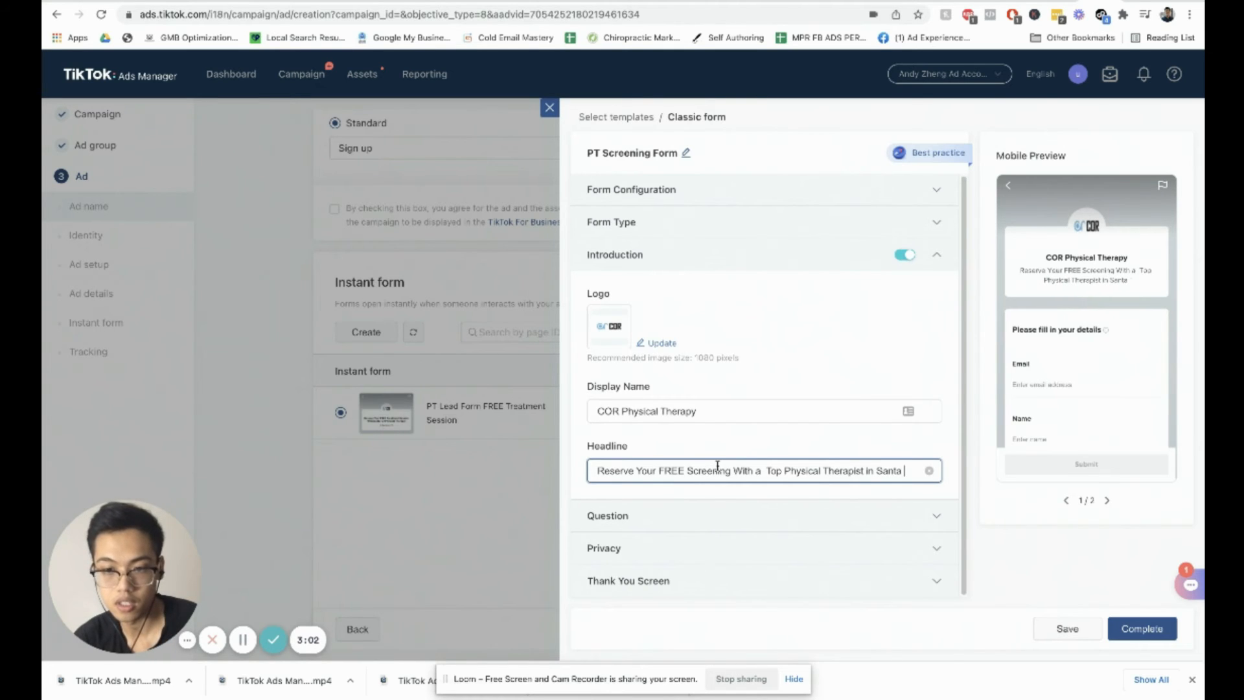
{"action": "type", "text": "Calar"}
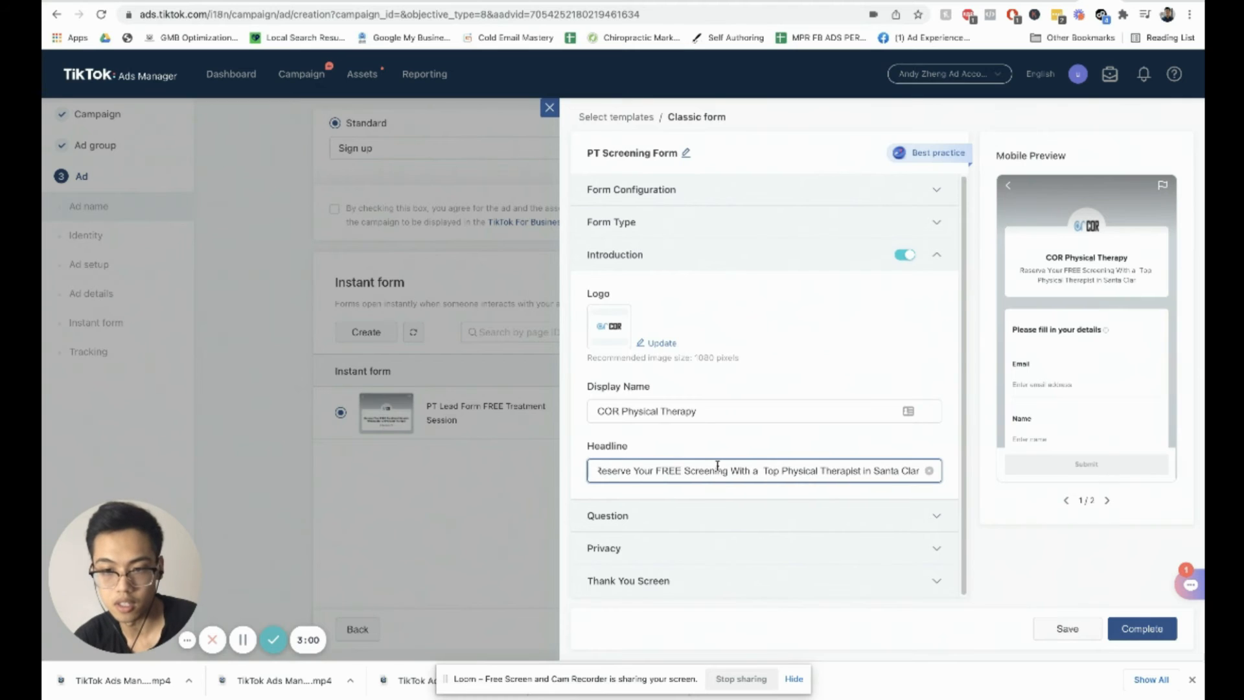
{"action": "type", "text": "a, CA"}
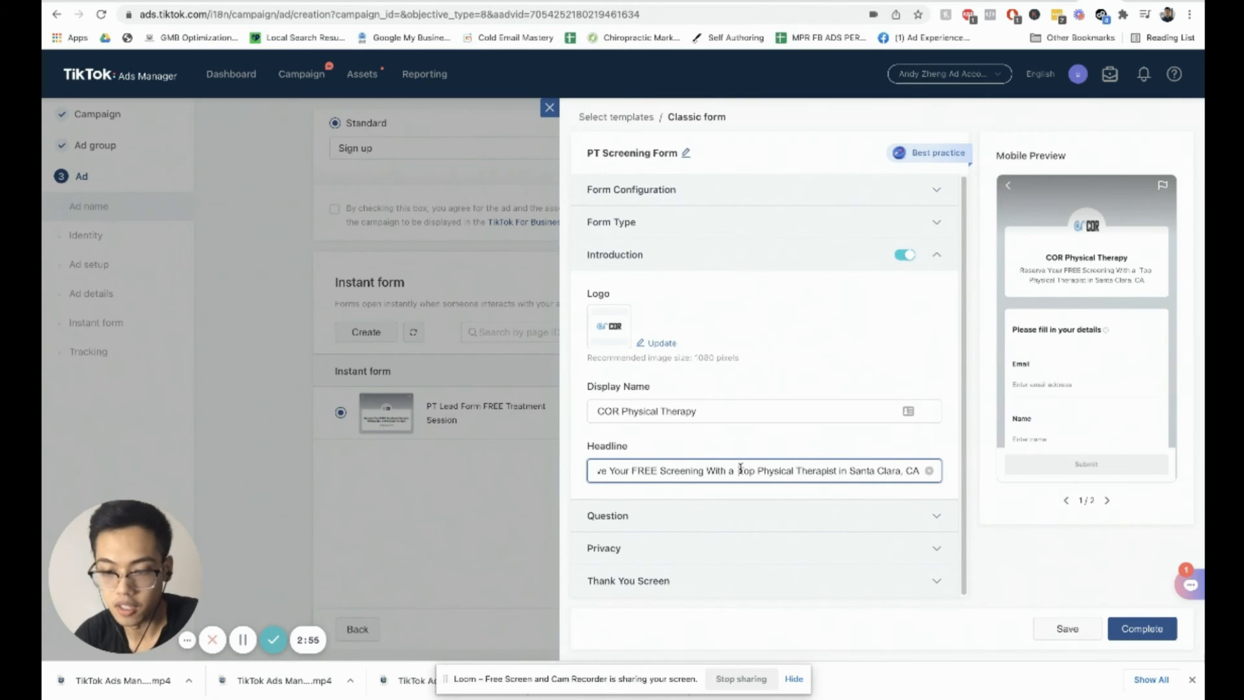
{"action": "left_click", "coordinate": [740, 468]}
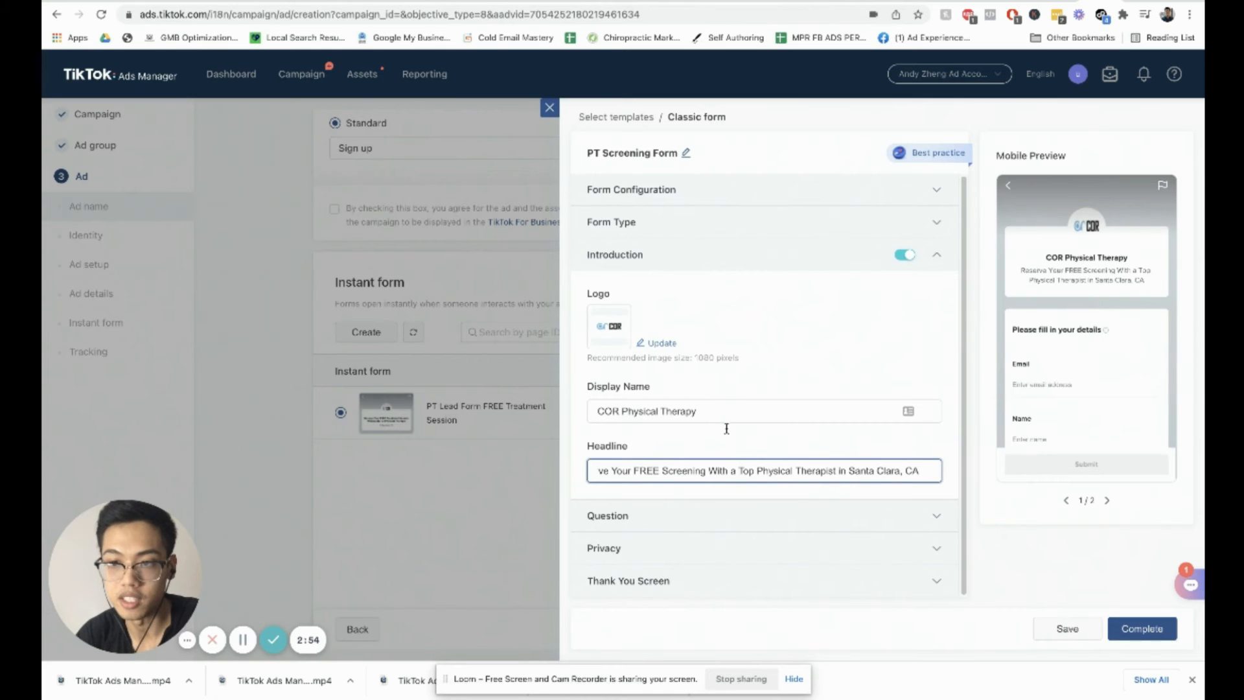
Step: Open the Question section and set the purpose statement to We'll Contact You
{"action": "left_click", "coordinate": [708, 518]}
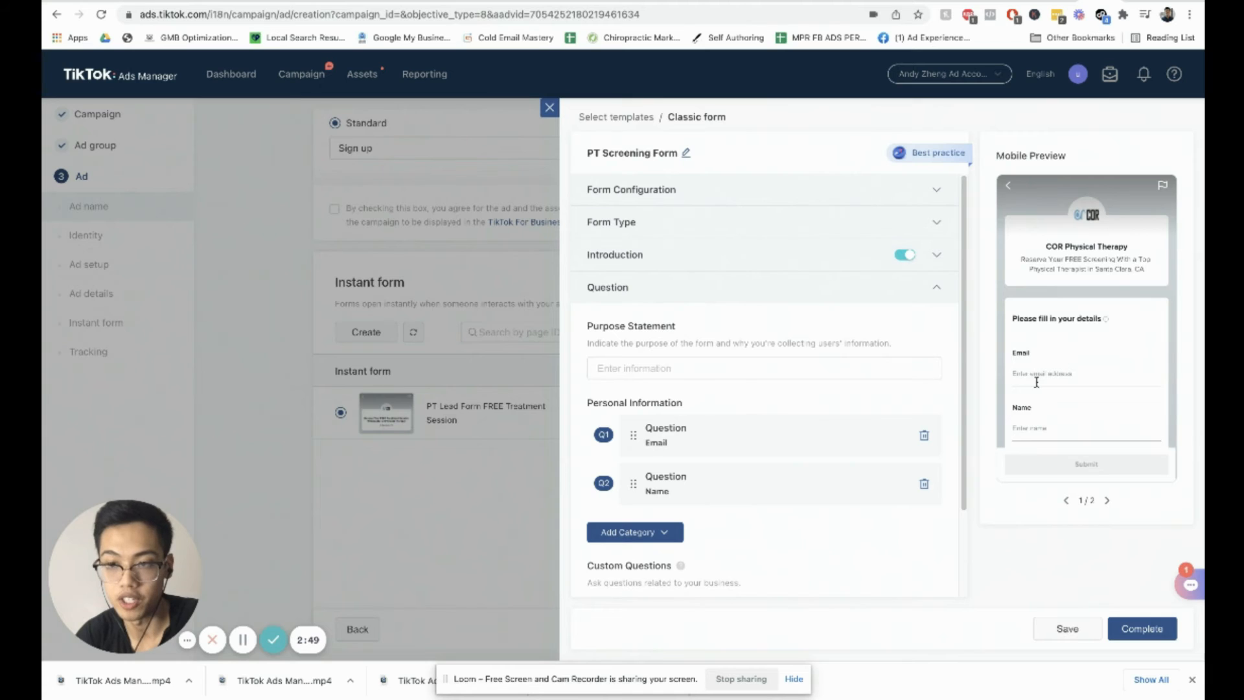
{"action": "left_click", "coordinate": [686, 370]}
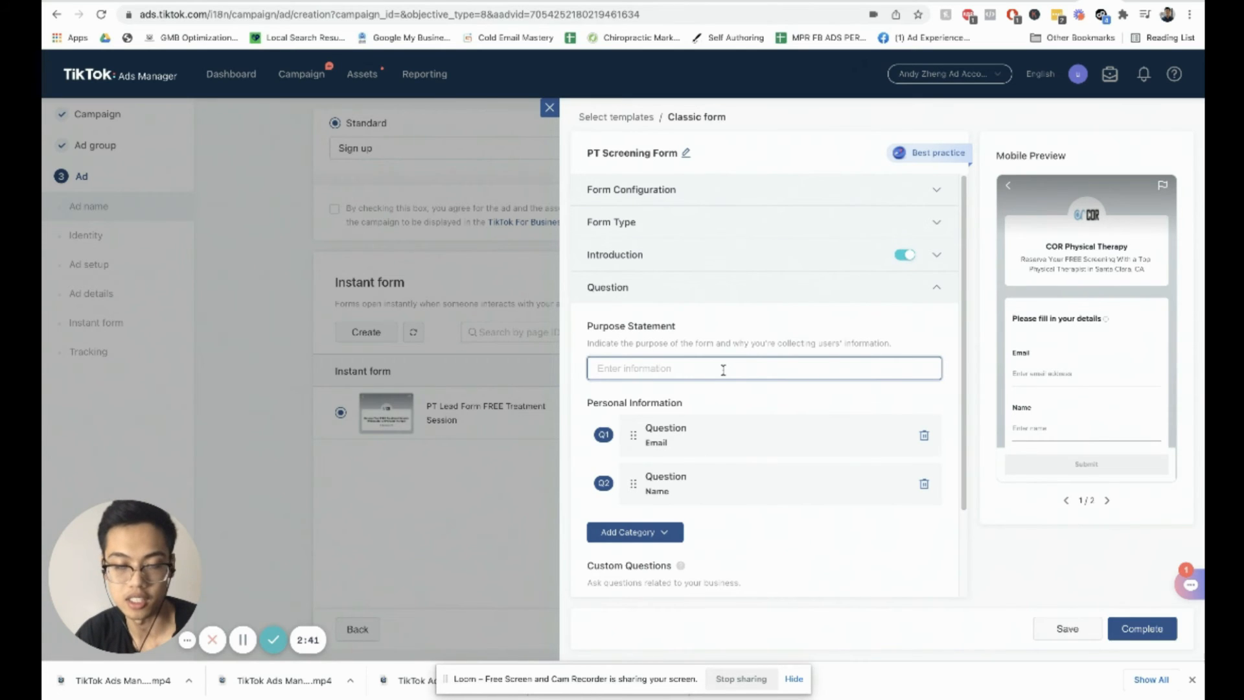
{"action": "type", "text": "We"}
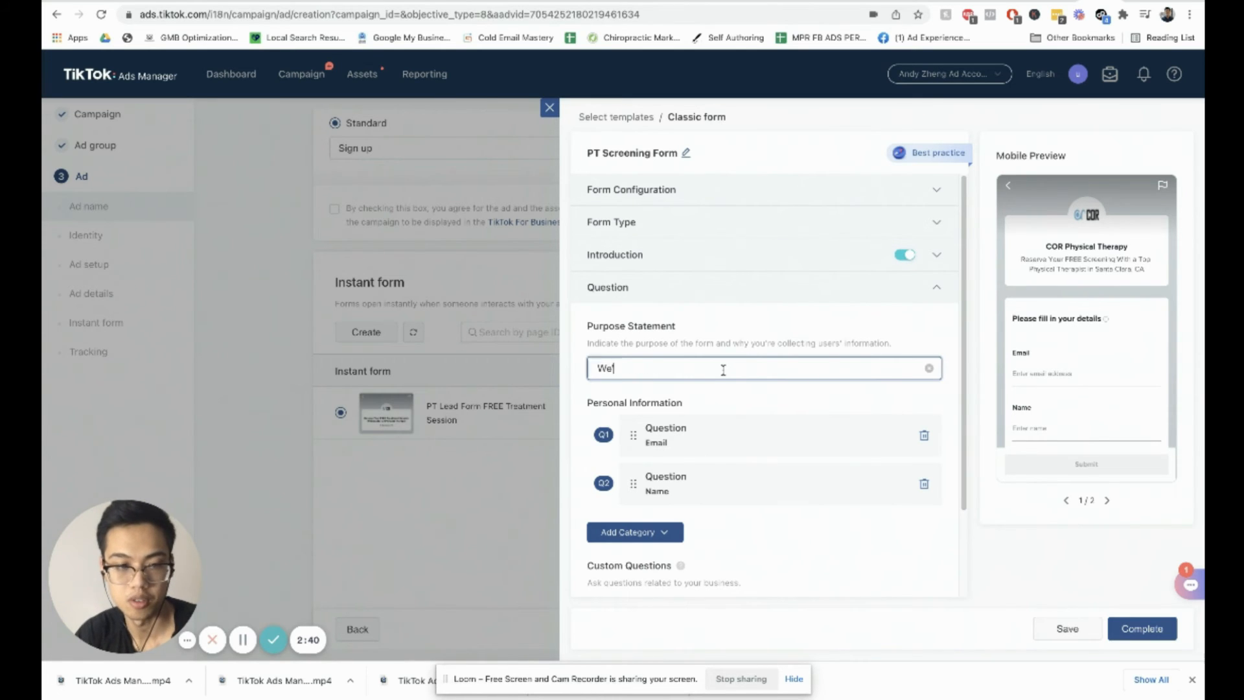
{"action": "type", "text": "'ll Contact You"}
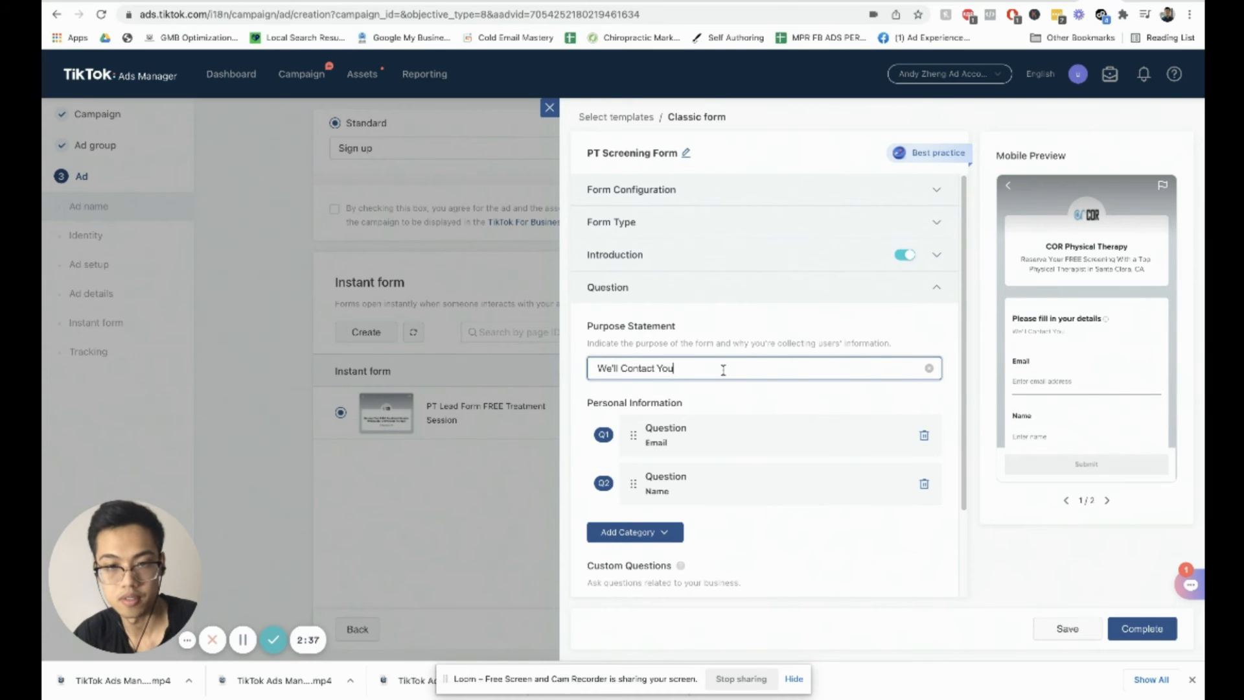
Step: Add a Phone Number contact question and move the Name question above Email
{"action": "scroll", "coordinate": [694, 428], "scroll_direction": "down", "scroll_amount": 2}
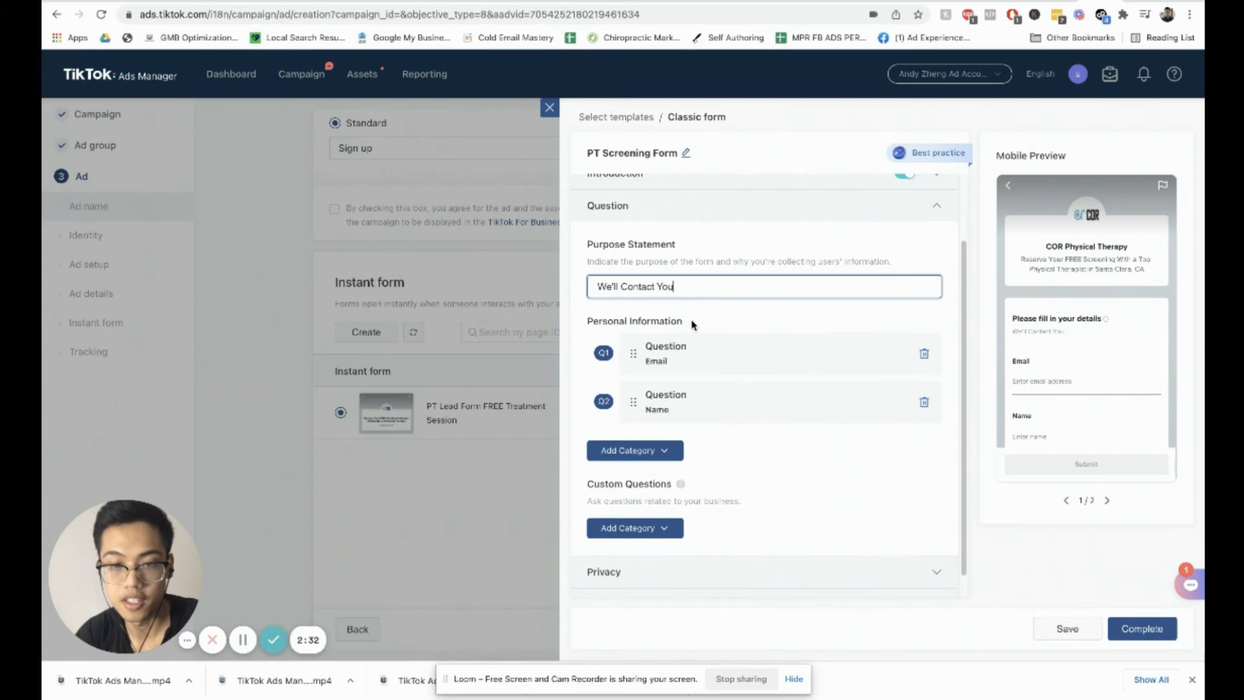
{"action": "left_click", "coordinate": [653, 401]}
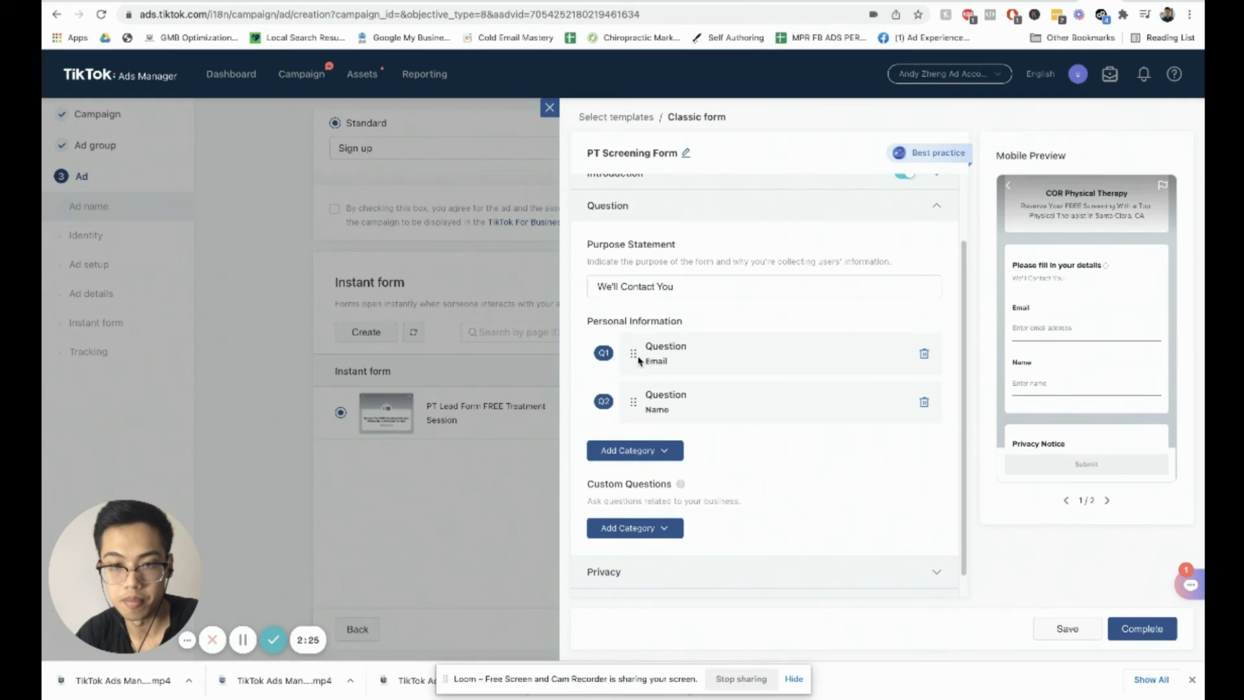
{"action": "left_click", "coordinate": [665, 453]}
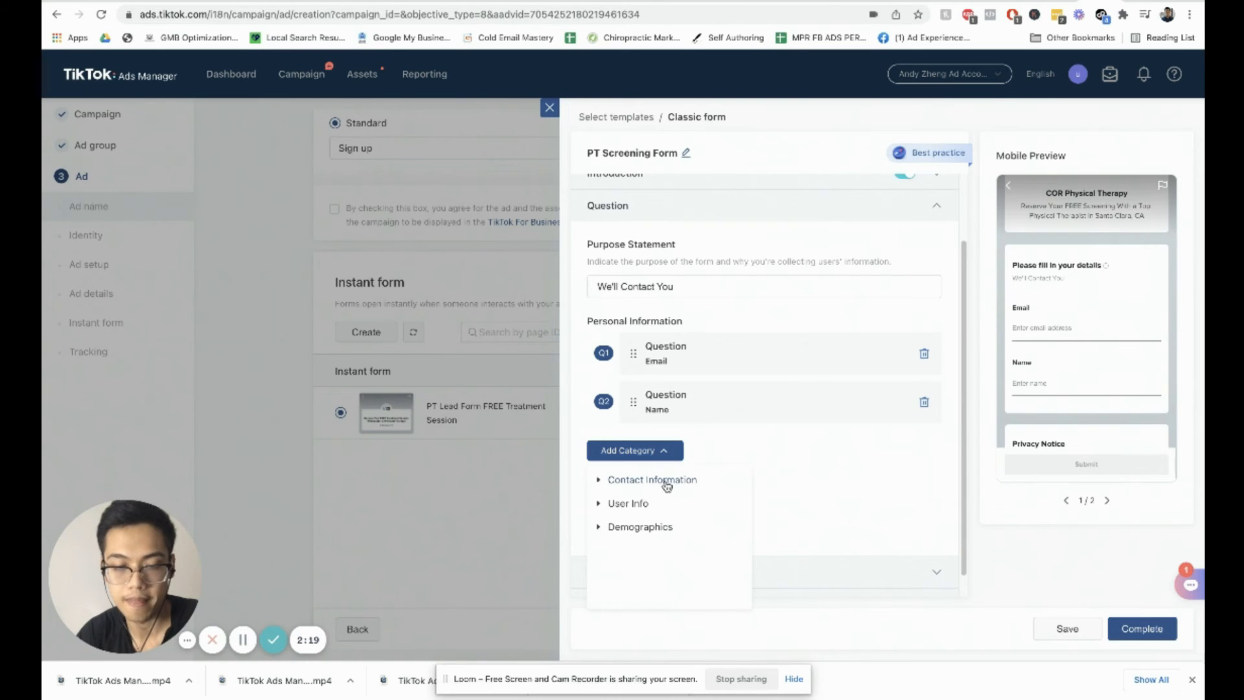
{"action": "left_click", "coordinate": [671, 477]}
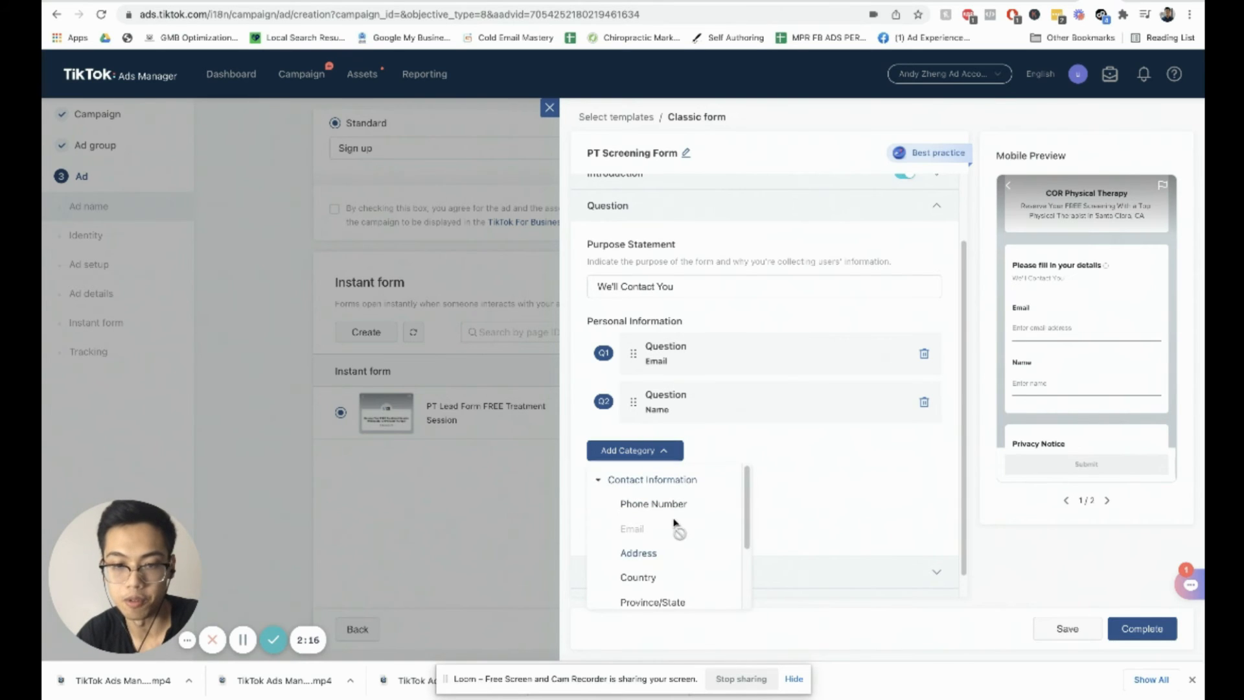
{"action": "left_click", "coordinate": [683, 508]}
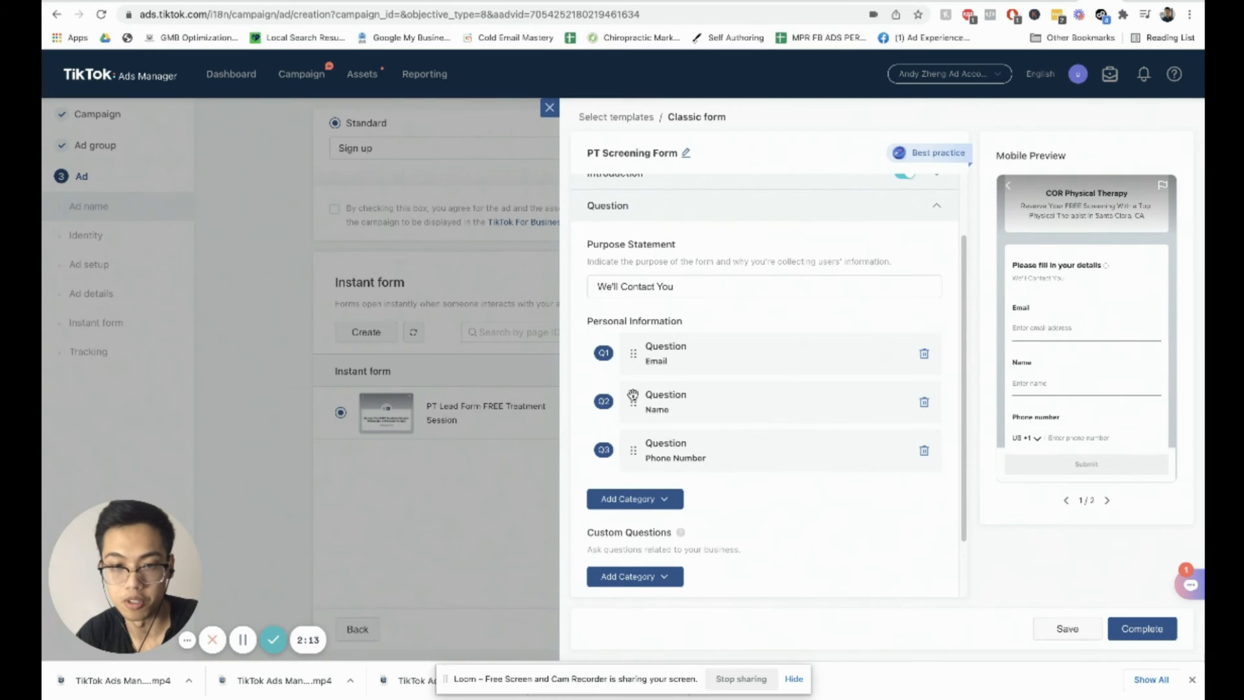
{"action": "left_click_drag", "start_coordinate": [632, 402], "coordinate": [633, 354]}
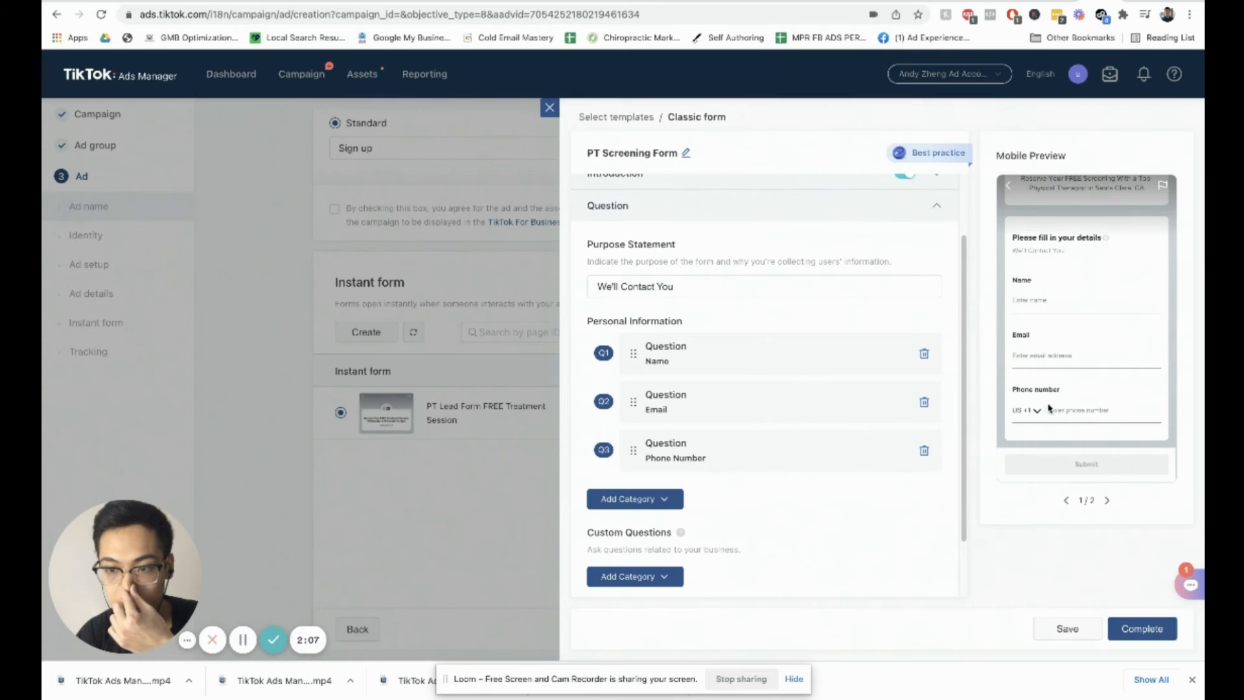
Step: Browse the User Info and custom question categories available for adding
{"action": "scroll", "coordinate": [724, 427], "scroll_direction": "down", "scroll_amount": 1}
{"action": "left_click", "coordinate": [678, 432]}
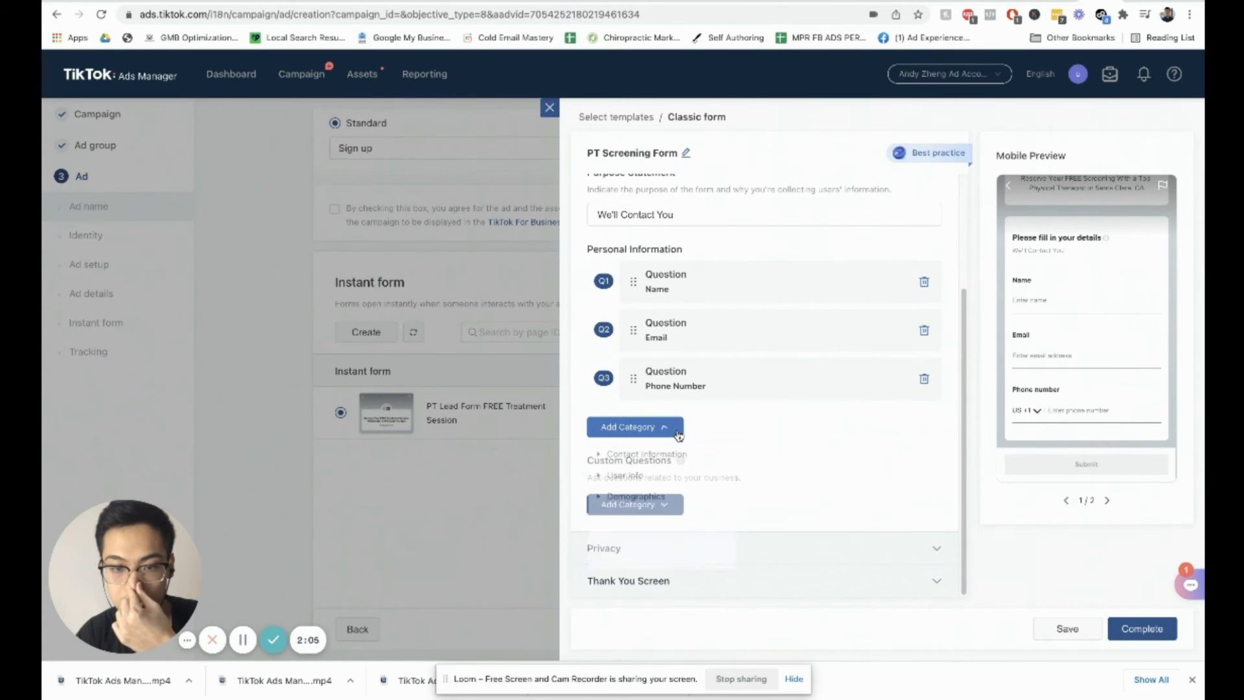
{"action": "left_click", "coordinate": [648, 477]}
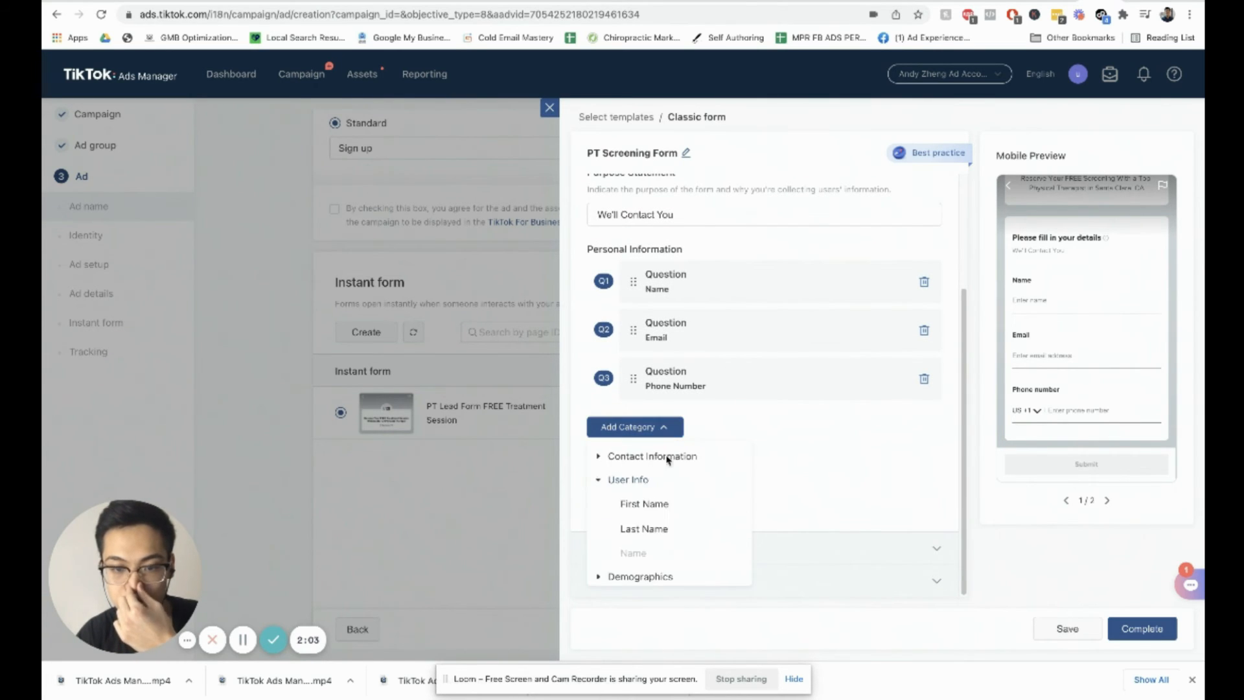
{"action": "left_click", "coordinate": [667, 427]}
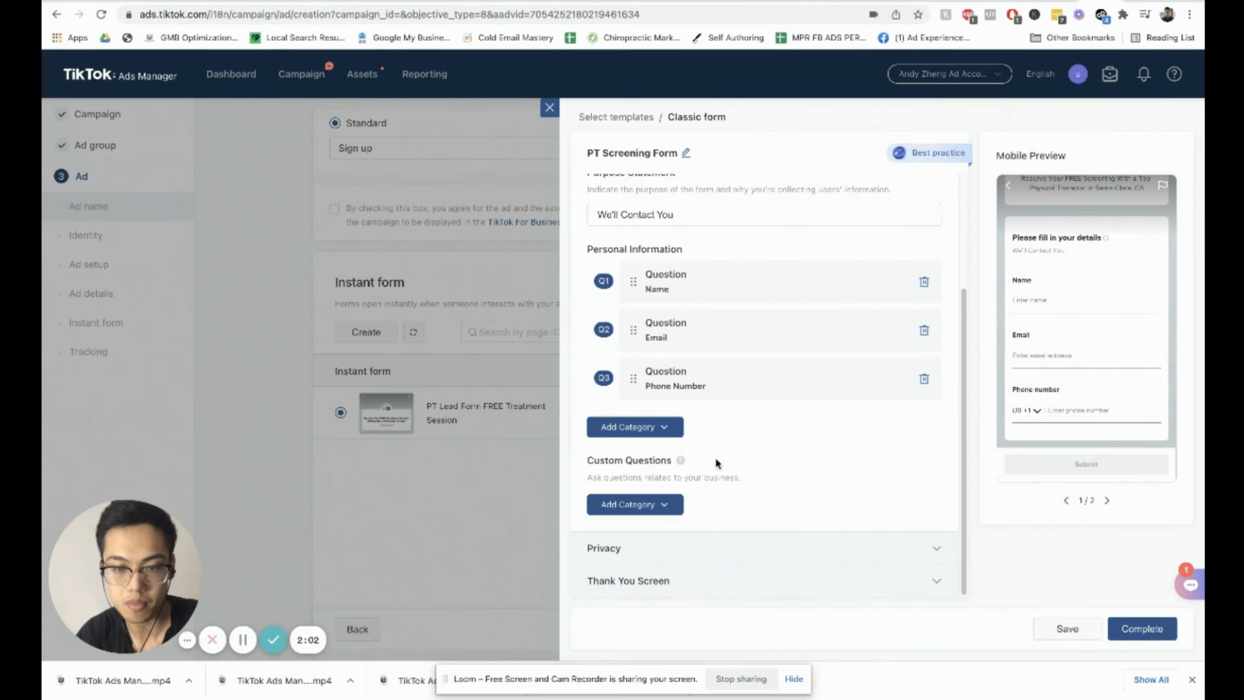
{"action": "left_click", "coordinate": [674, 507]}
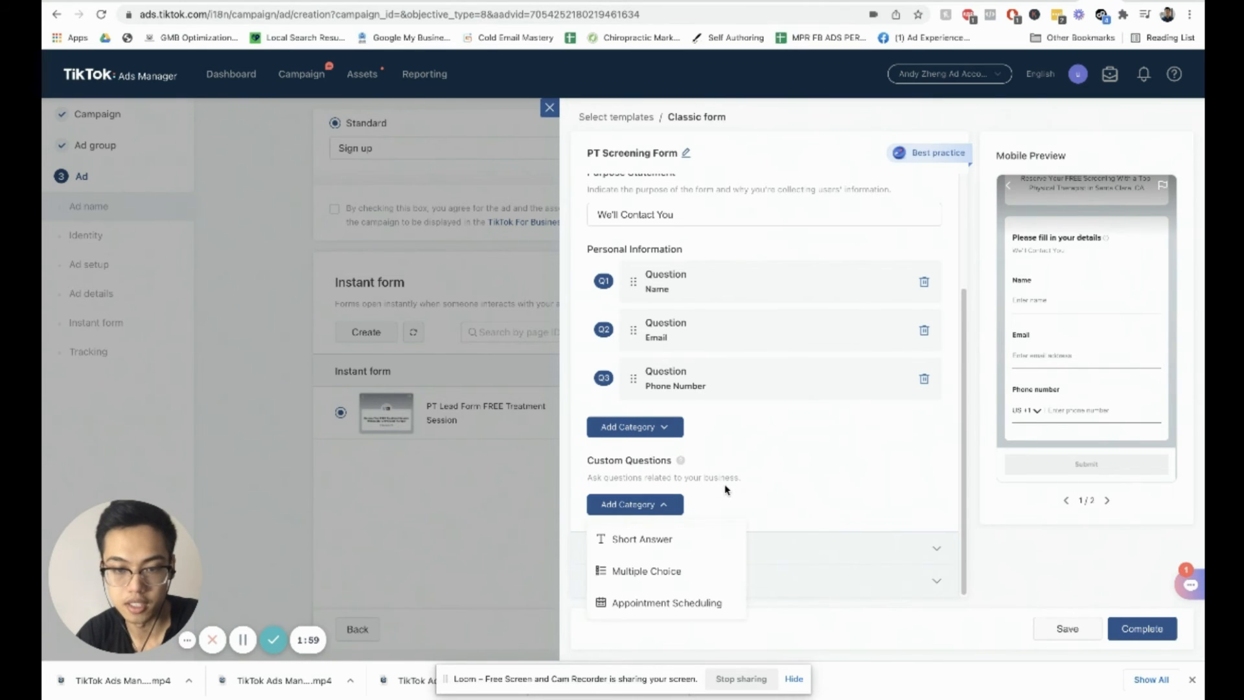
{"action": "left_click", "coordinate": [675, 506]}
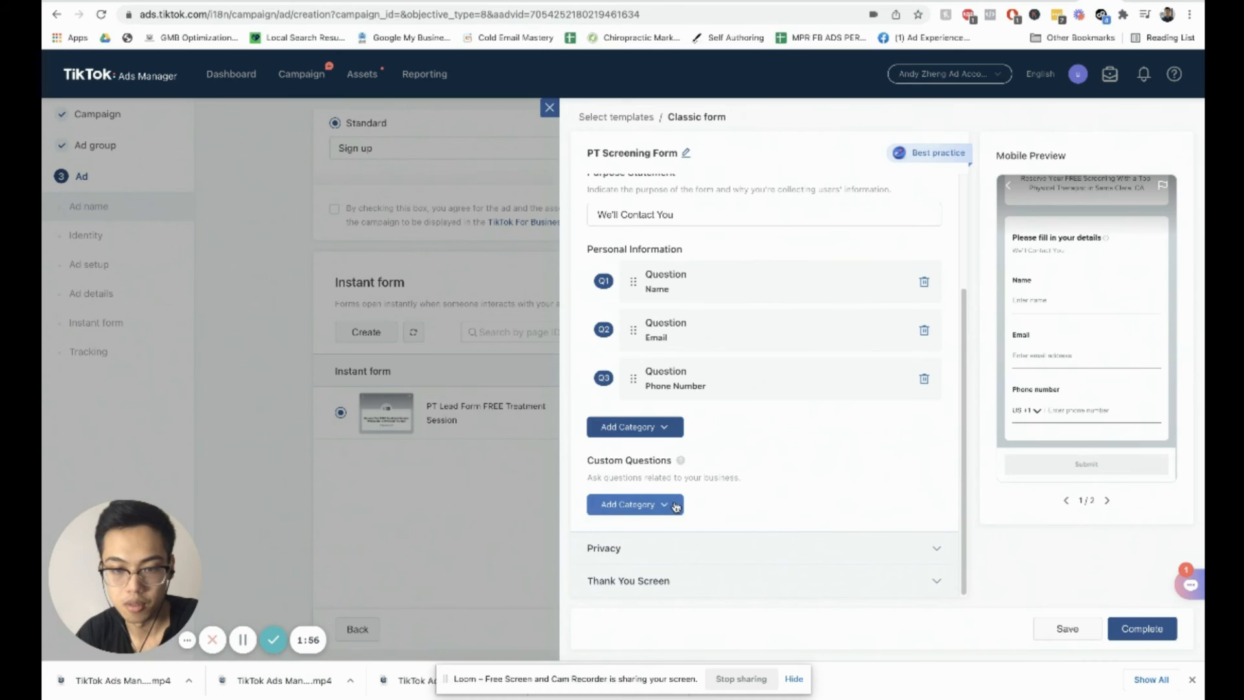
{"action": "left_click", "coordinate": [676, 506]}
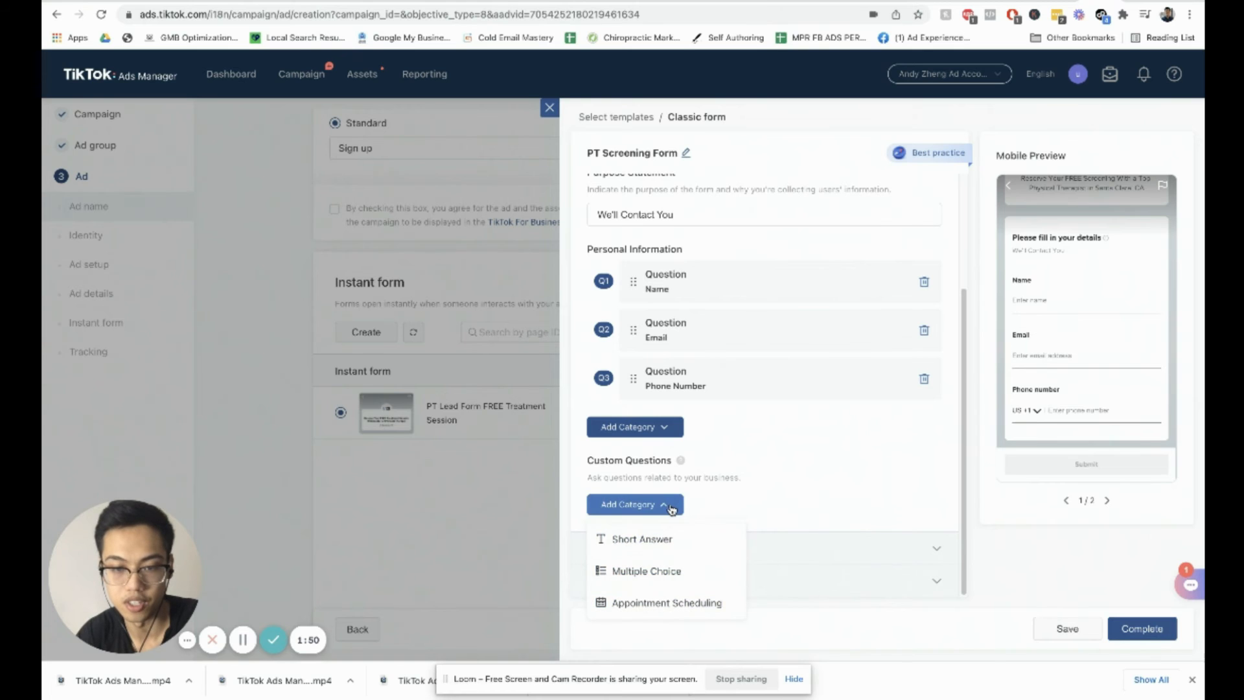
Step: Open the Privacy section and set the privacy policy company name to COR Physical Therapy
{"action": "left_click", "coordinate": [846, 548]}
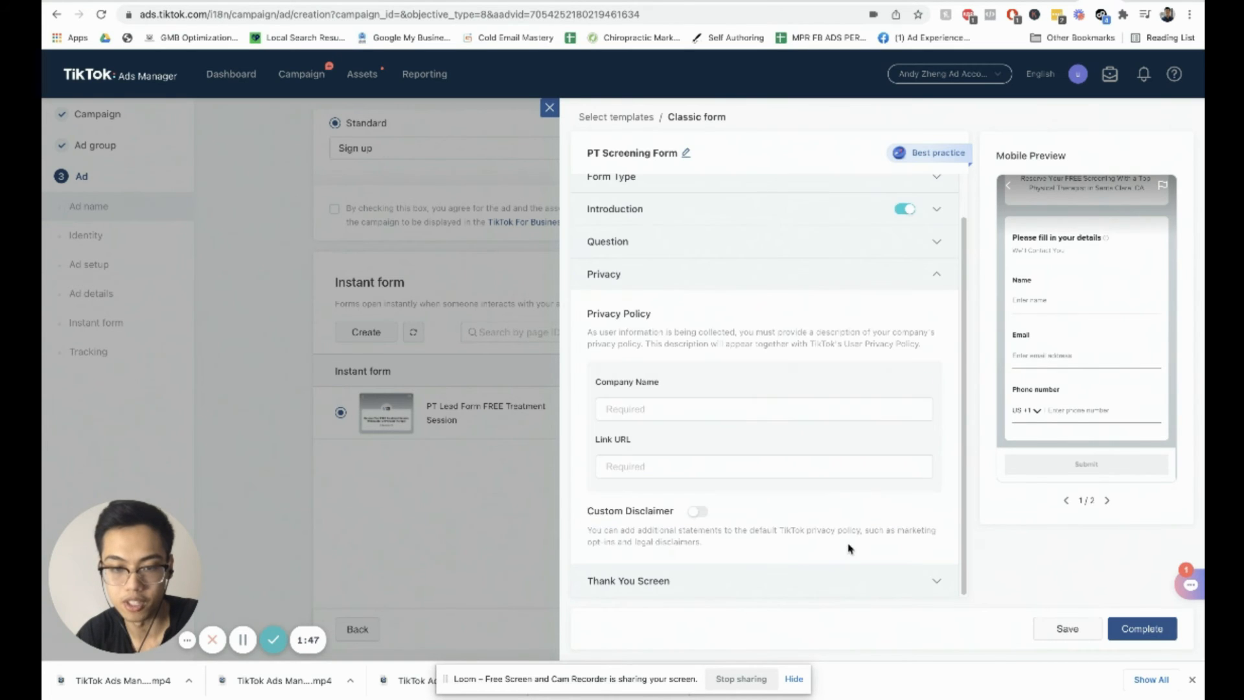
{"action": "left_click", "coordinate": [682, 410]}
{"action": "type", "text": "COR "}
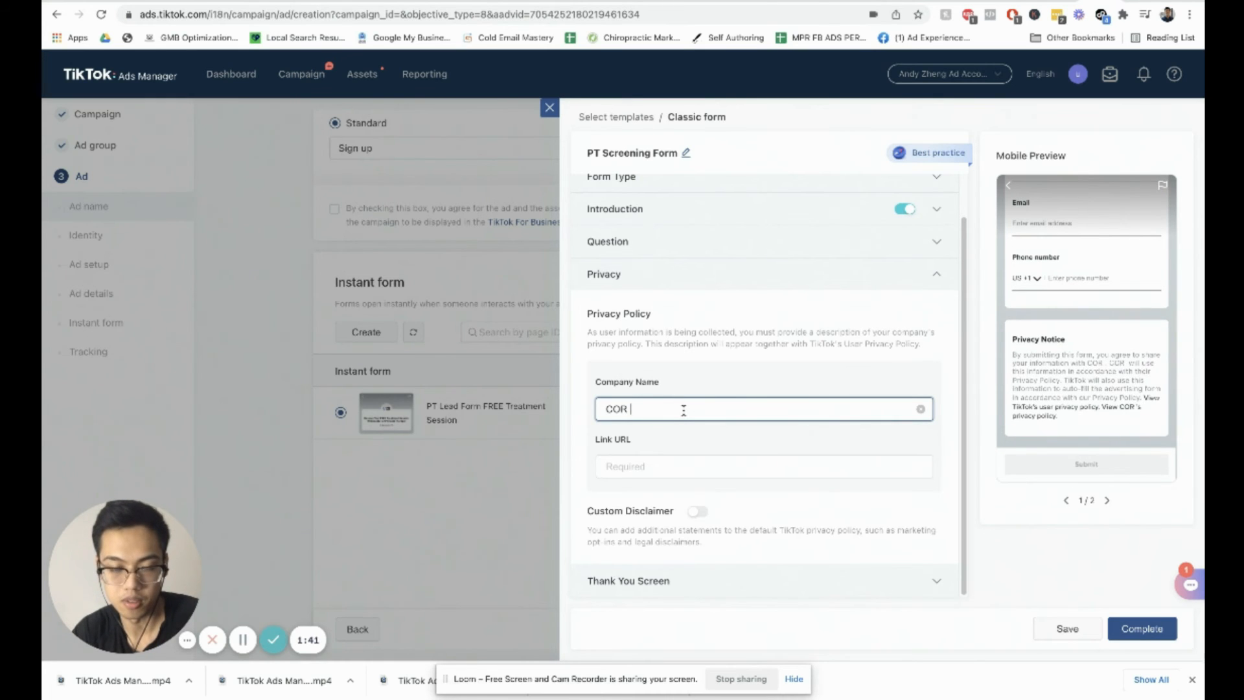
{"action": "type", "text": "Physical Therapy"}
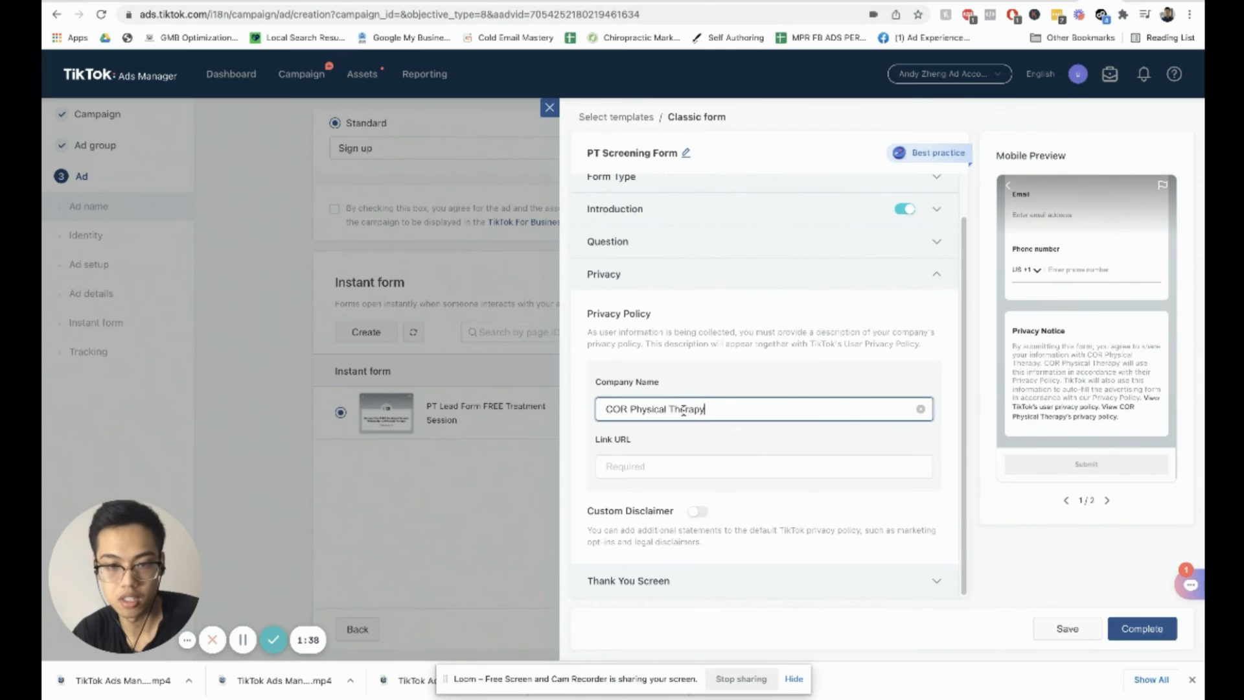
Step: Set the privacy policy link URL to trainingcor.com
{"action": "left_click", "coordinate": [693, 460]}
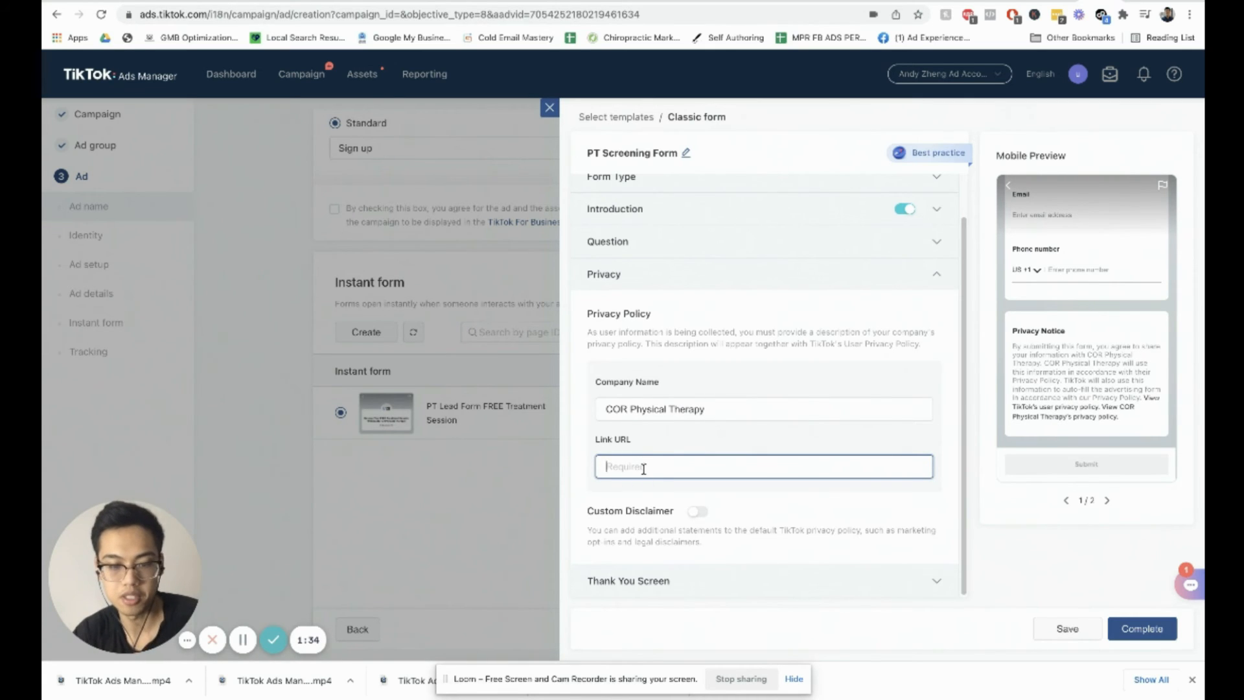
{"action": "type", "text": "h"}
{"action": "type", "text": "rain"}
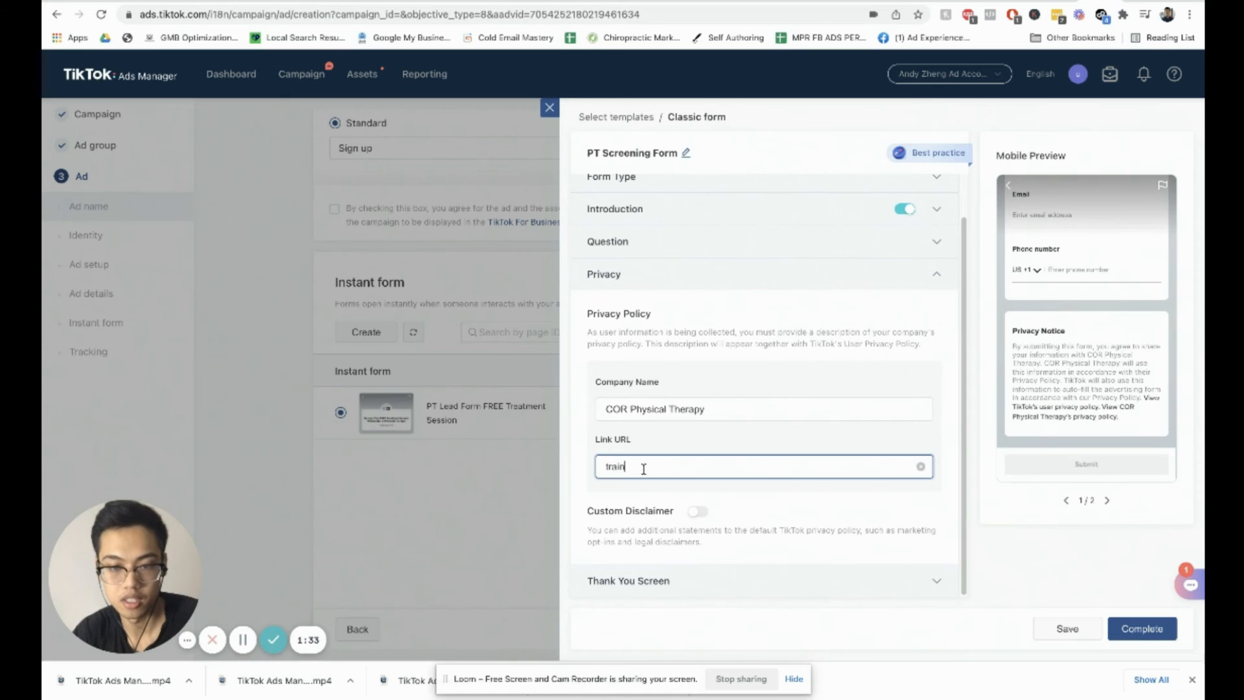
{"action": "type", "text": "ingcor.com"}
{"action": "key", "text": "BackSpace"}
{"action": "key", "text": "BackSpace"}
{"action": "key", "text": "BackSpace"}
{"action": "key", "text": "BackSpace"}
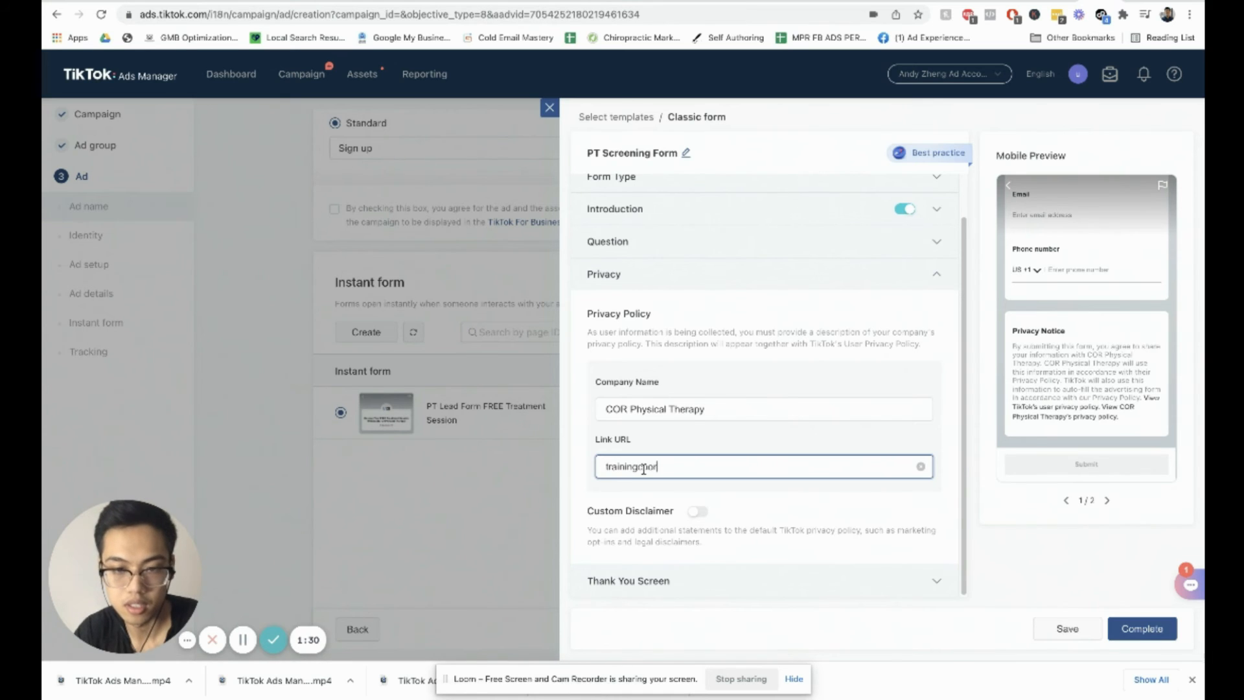
{"action": "type", "text": ".com"}
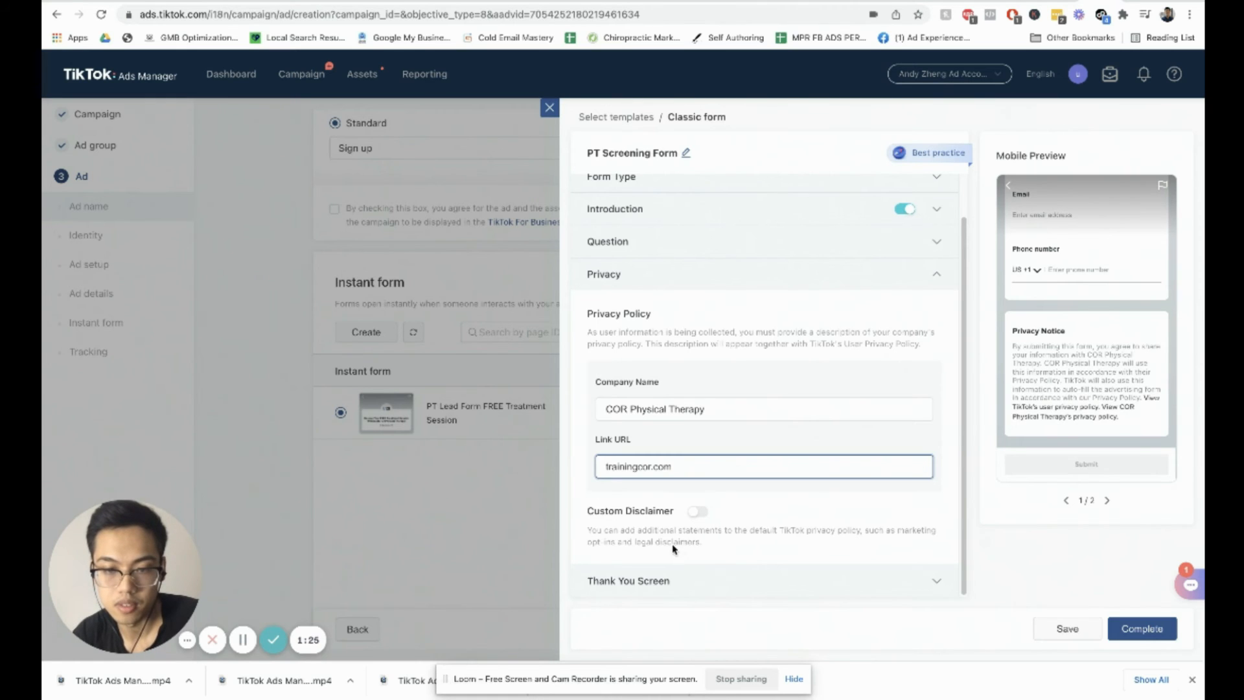
Step: Open the Thank You Screen section and set its description to "Call Us Now To Reserve Your FREE Screening!"
{"action": "left_click", "coordinate": [685, 519]}
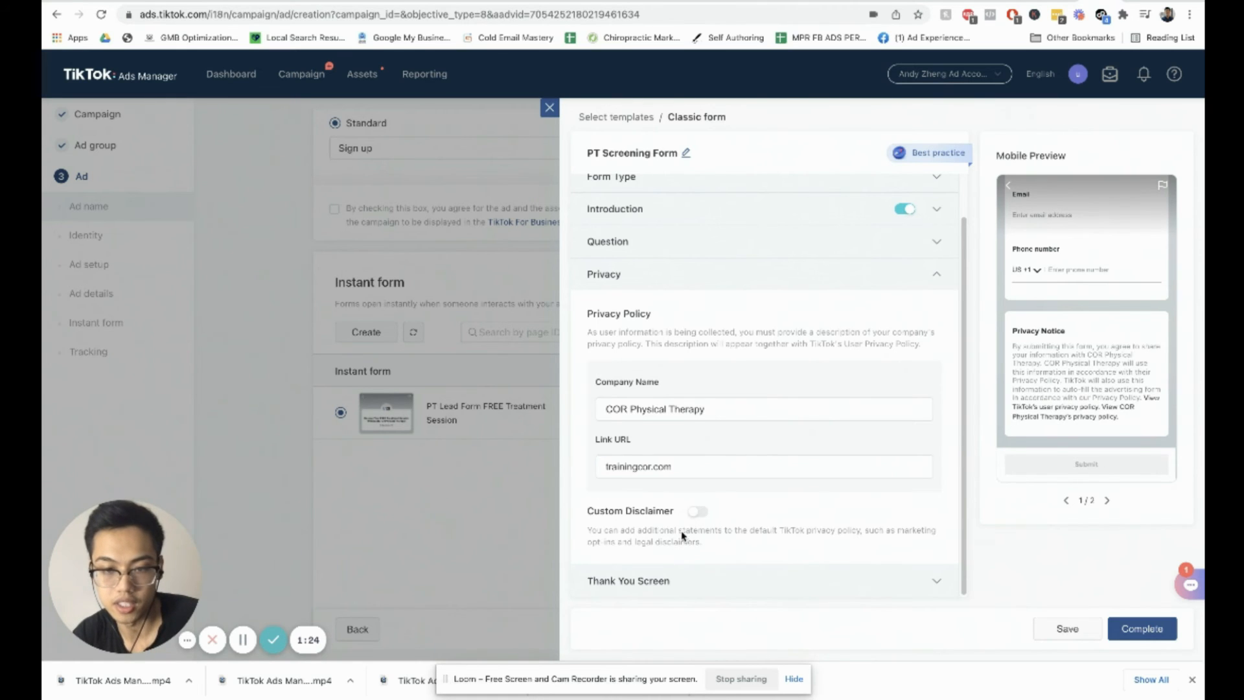
{"action": "left_click", "coordinate": [695, 581]}
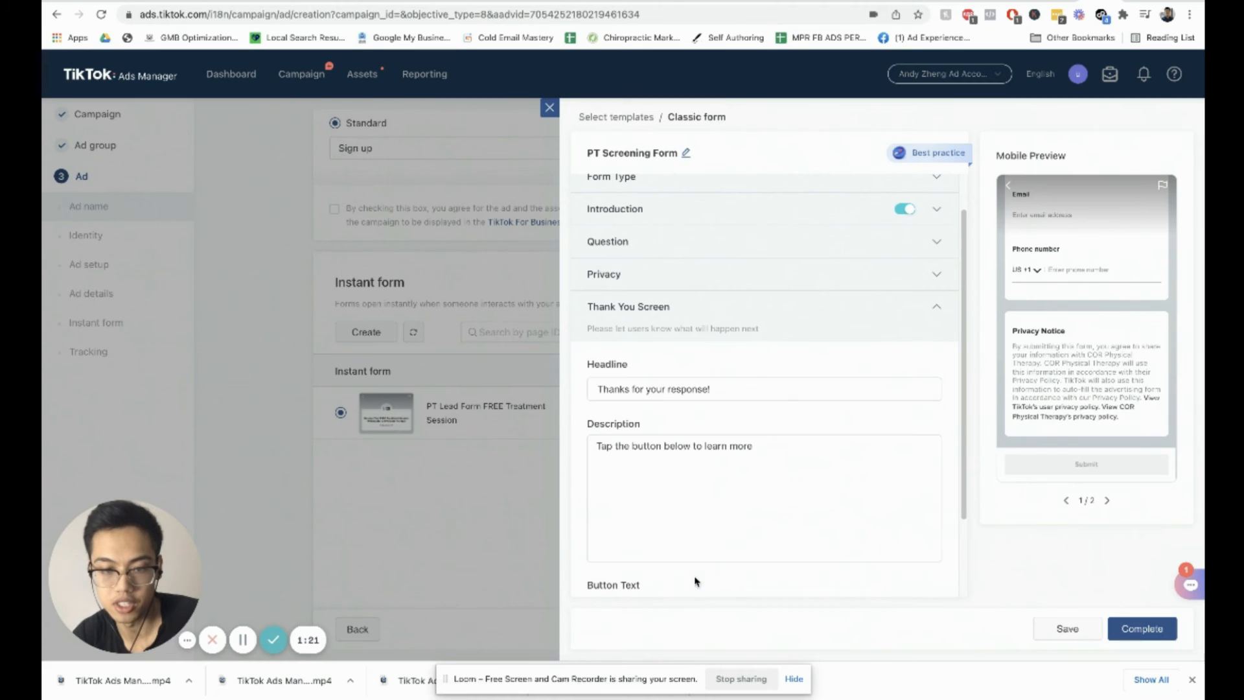
{"action": "left_click", "coordinate": [713, 462]}
{"action": "left_click", "coordinate": [751, 390]}
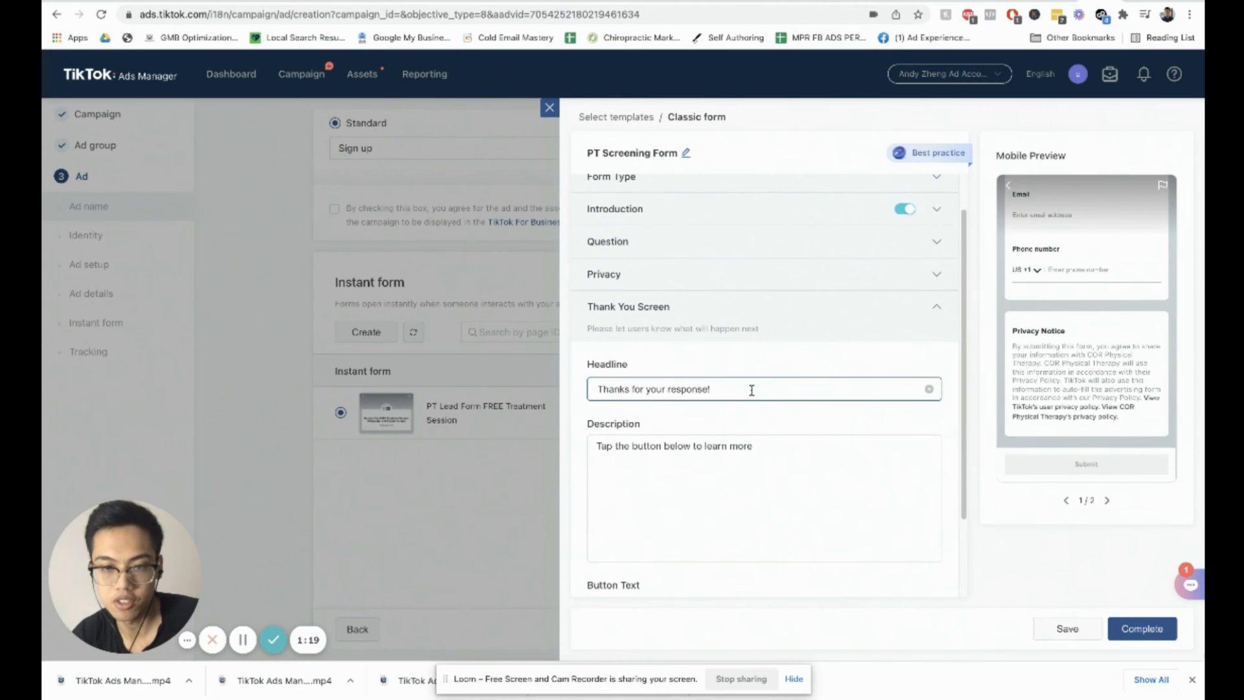
{"action": "left_click", "coordinate": [767, 390]}
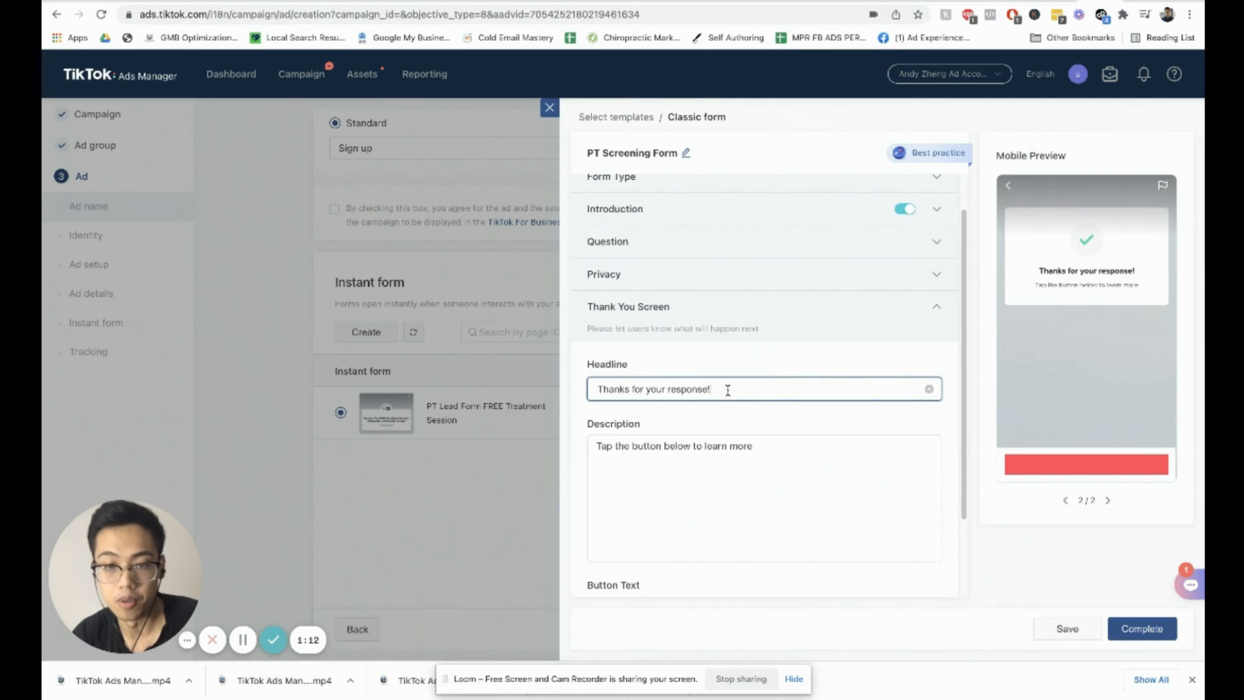
{"action": "triple_click", "coordinate": [667, 389]}
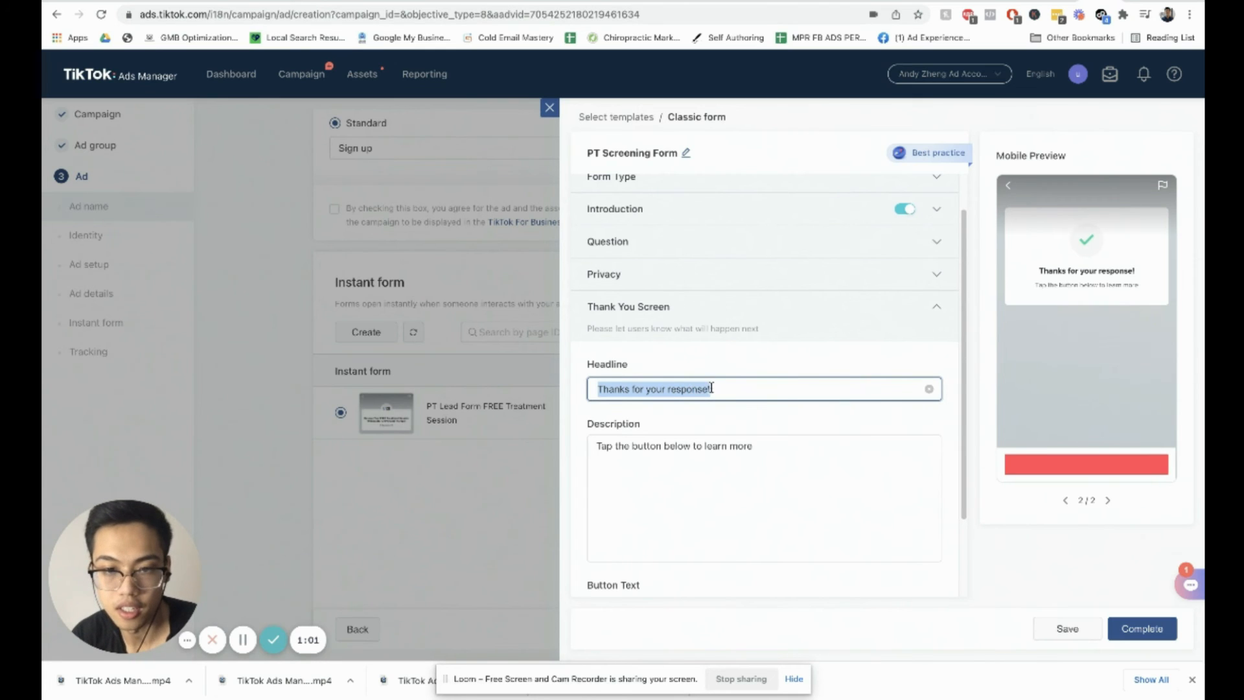
{"action": "left_click", "coordinate": [700, 390]}
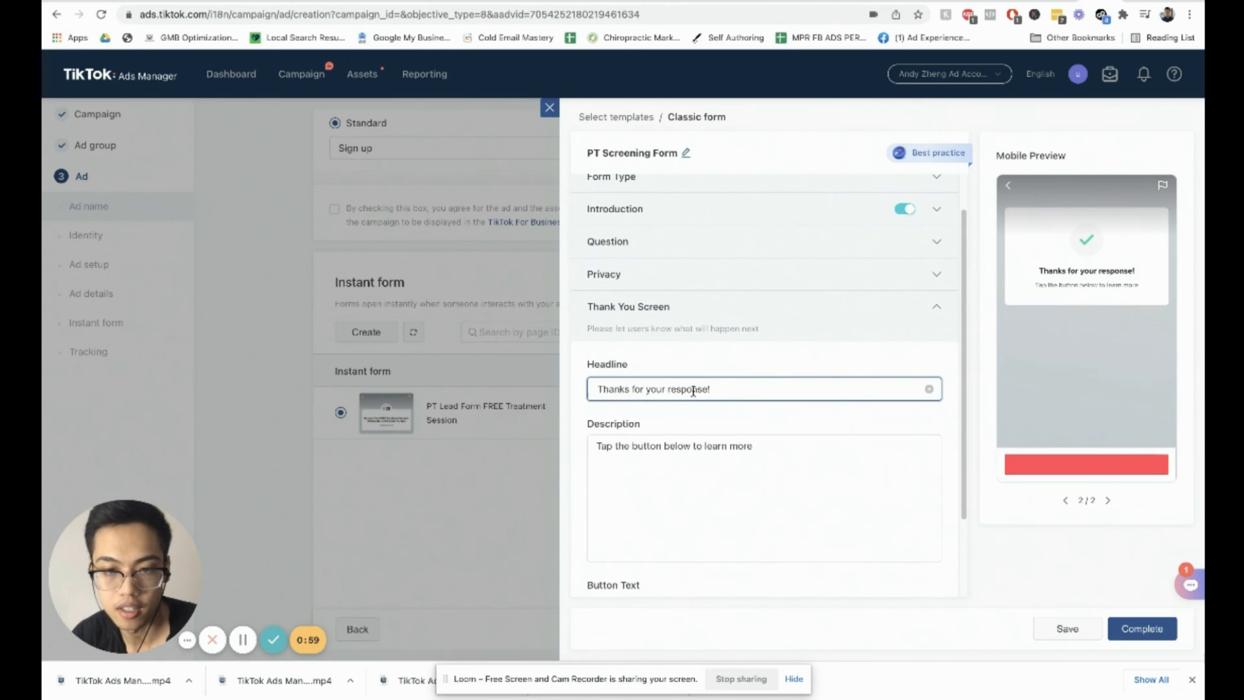
{"action": "triple_click", "coordinate": [713, 447]}
{"action": "left_click", "coordinate": [711, 447]}
{"action": "triple_click", "coordinate": [712, 447]}
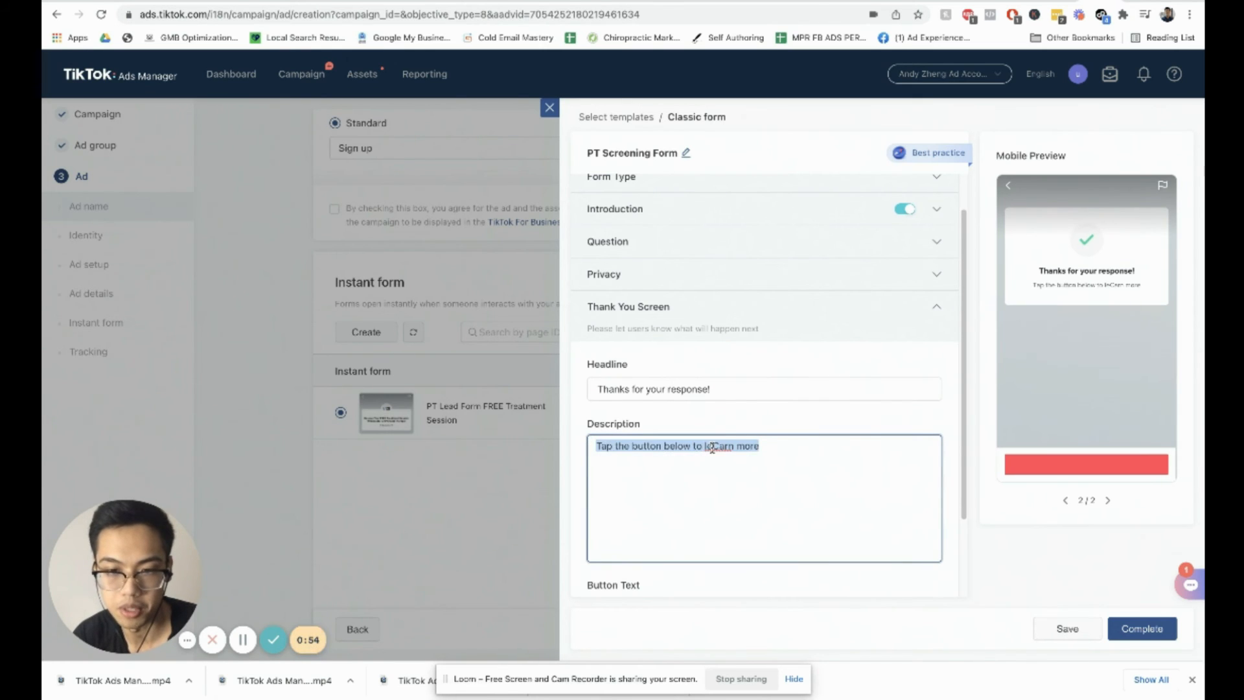
{"action": "type", "text": "call Us Now To "}
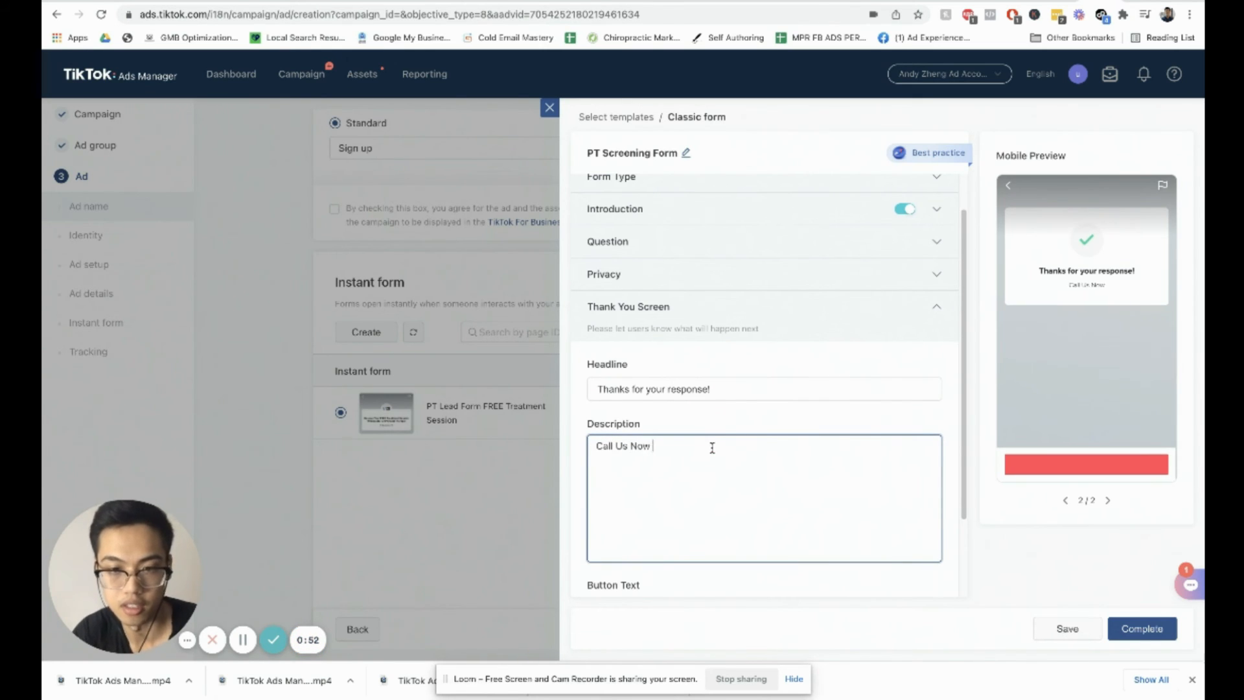
{"action": "type", "text": "Rserv"}
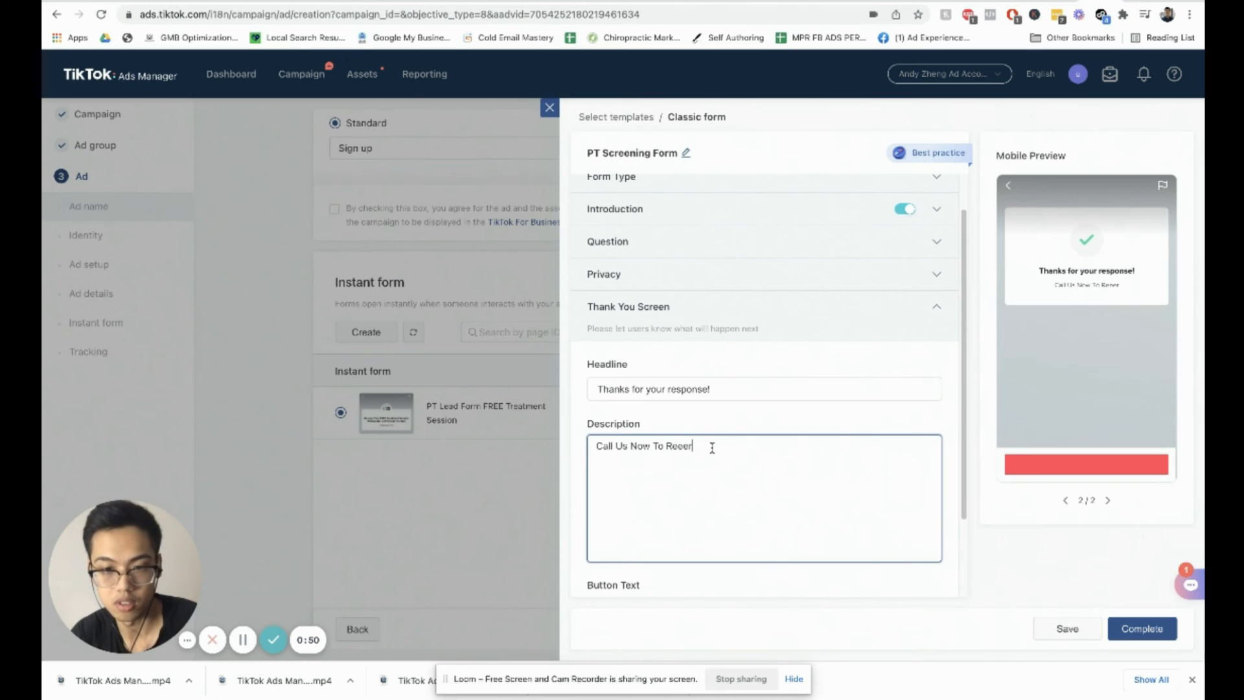
{"action": "key", "text": "BackSpace"}
{"action": "key", "text": "BackSpace"}
{"action": "key", "text": "BackSpace"}
{"action": "key", "text": "BackSpace"}
{"action": "type", "text": "ser"}
{"action": "key", "text": "BackSpace"}
{"action": "key", "text": "BackSpace"}
{"action": "key", "text": "BackSpace"}
{"action": "type", "text": "eservee"}
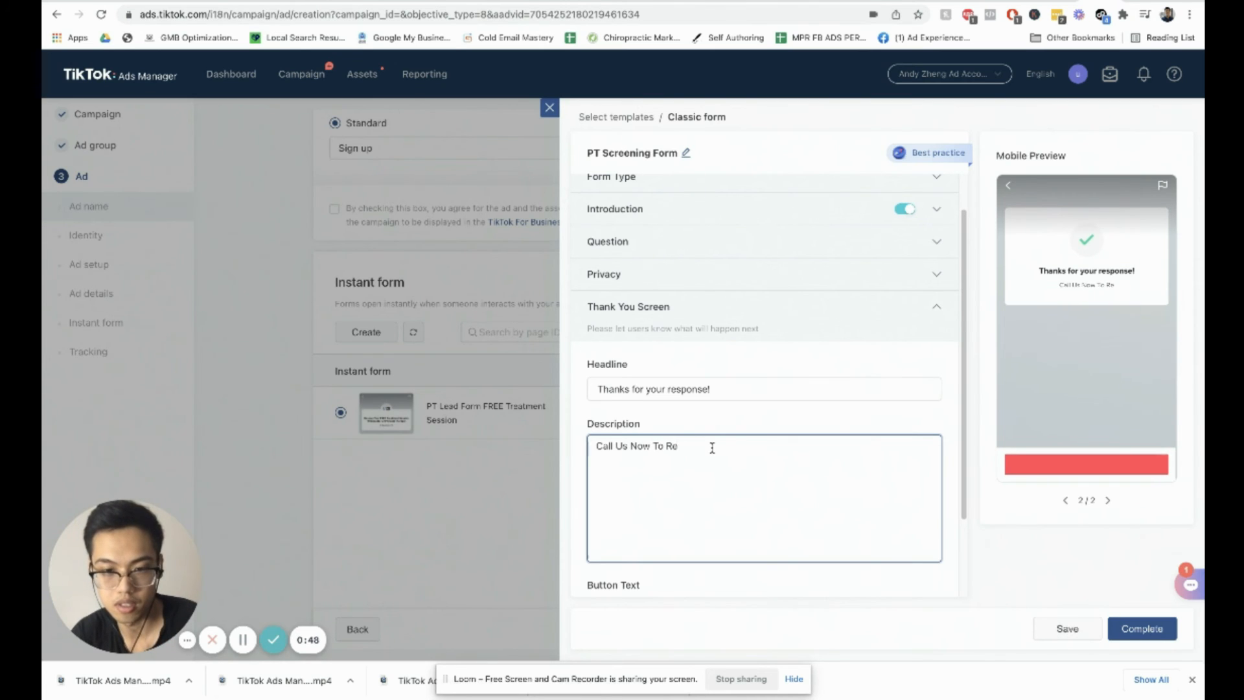
{"action": "type", "text": "Your "}
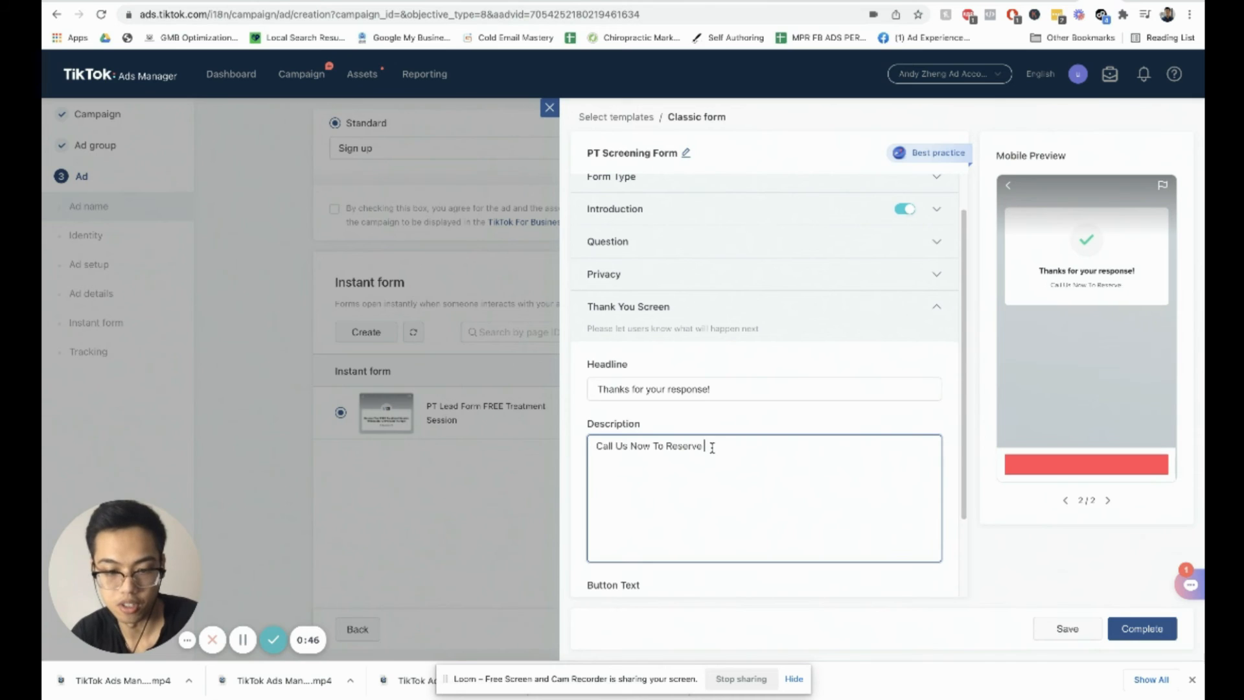
{"action": "type", "text": "FREE Screening"}
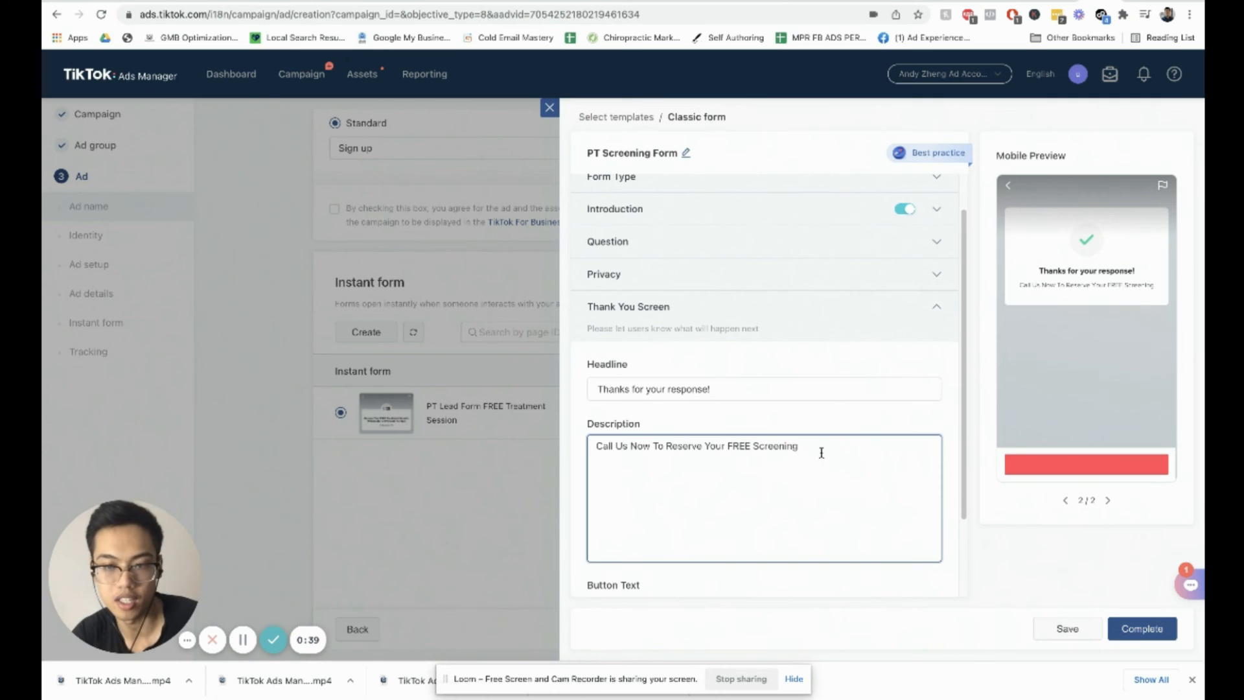
{"action": "type", "text": "!"}
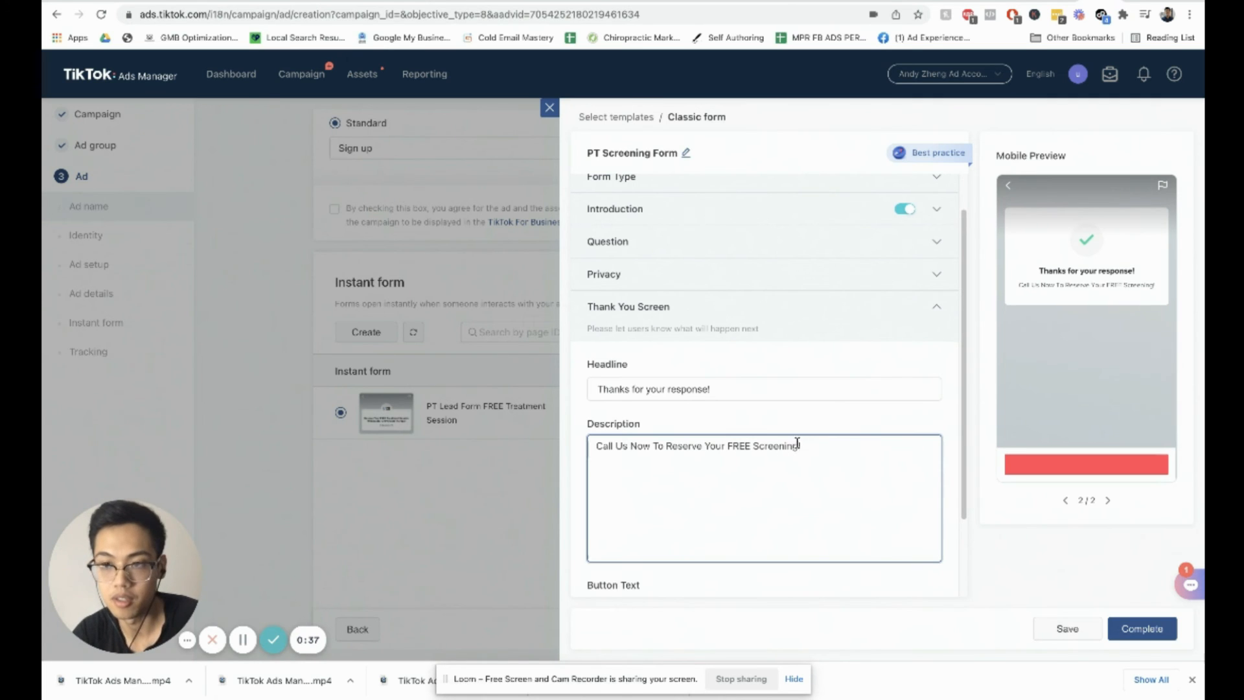
Step: Set the thank-you button text to "Call" followed by the clinic's phone number
{"action": "scroll", "coordinate": [730, 520], "scroll_direction": "down", "scroll_amount": 2}
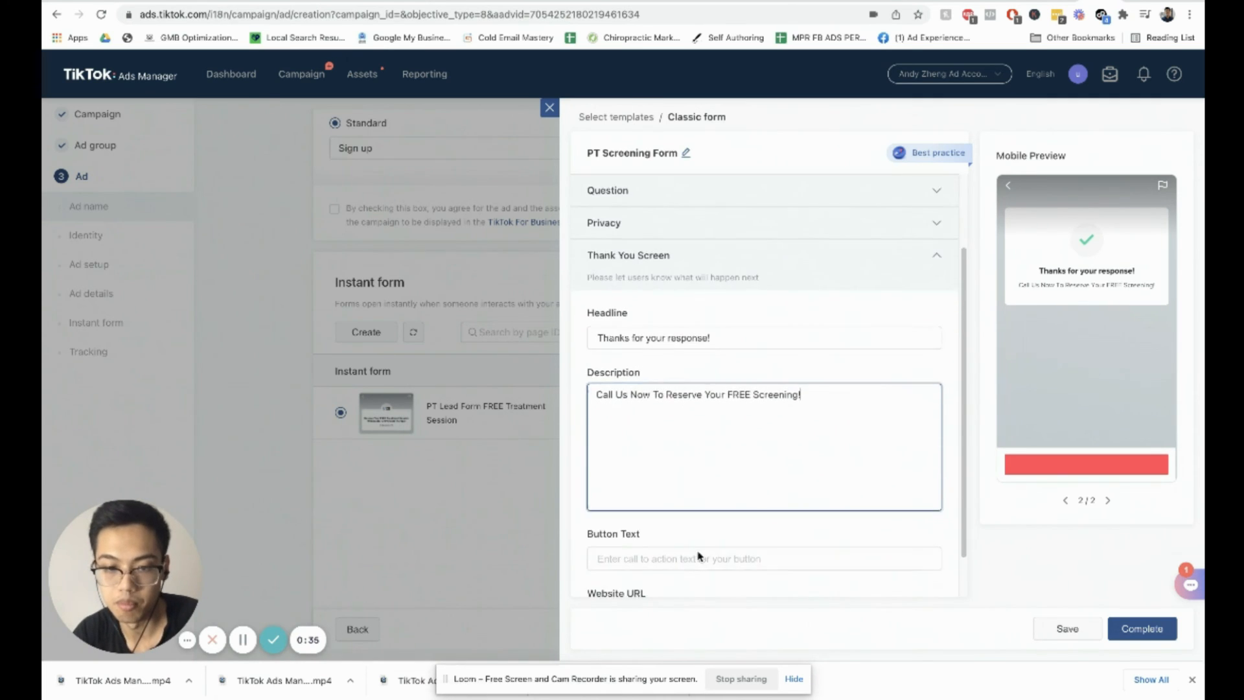
{"action": "left_click", "coordinate": [697, 555]}
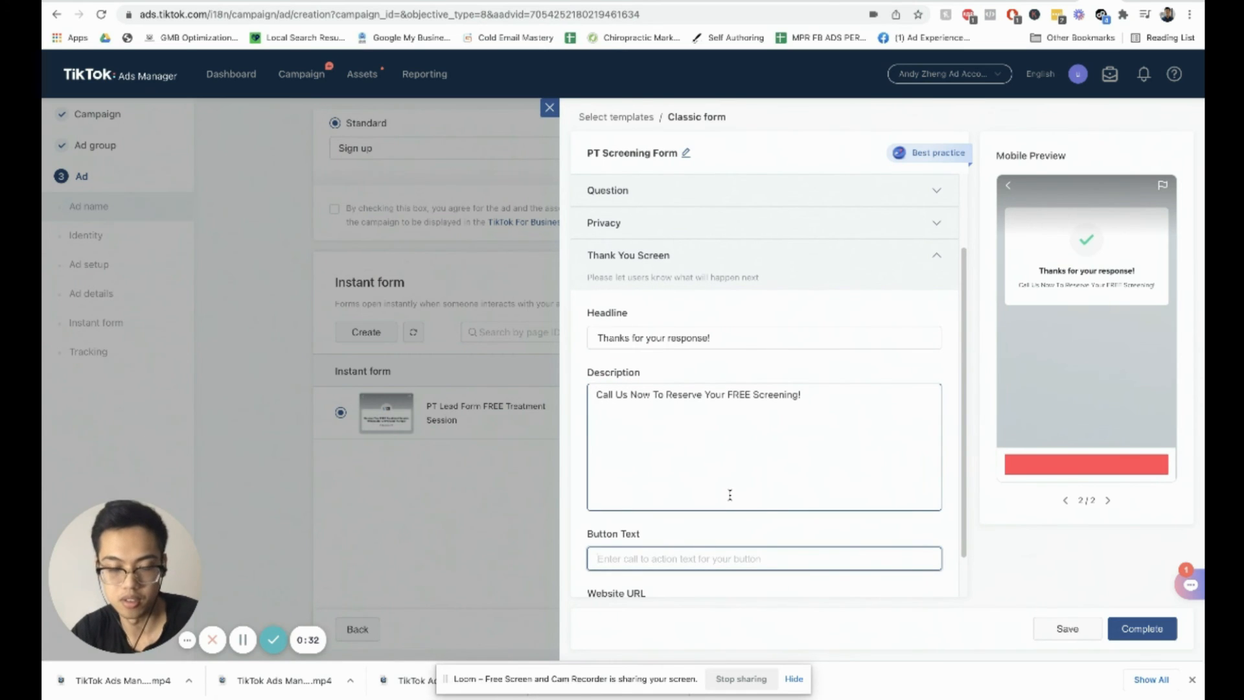
{"action": "type", "text": "Call ("}
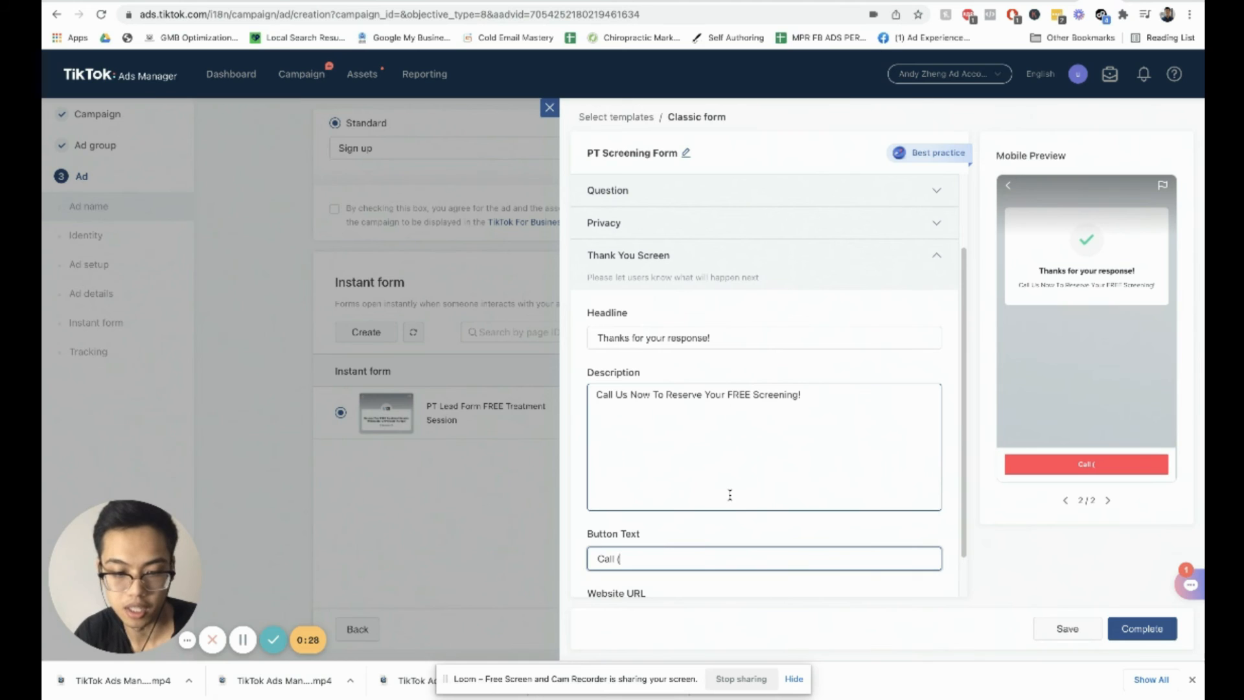
{"action": "type", "text": "102"}
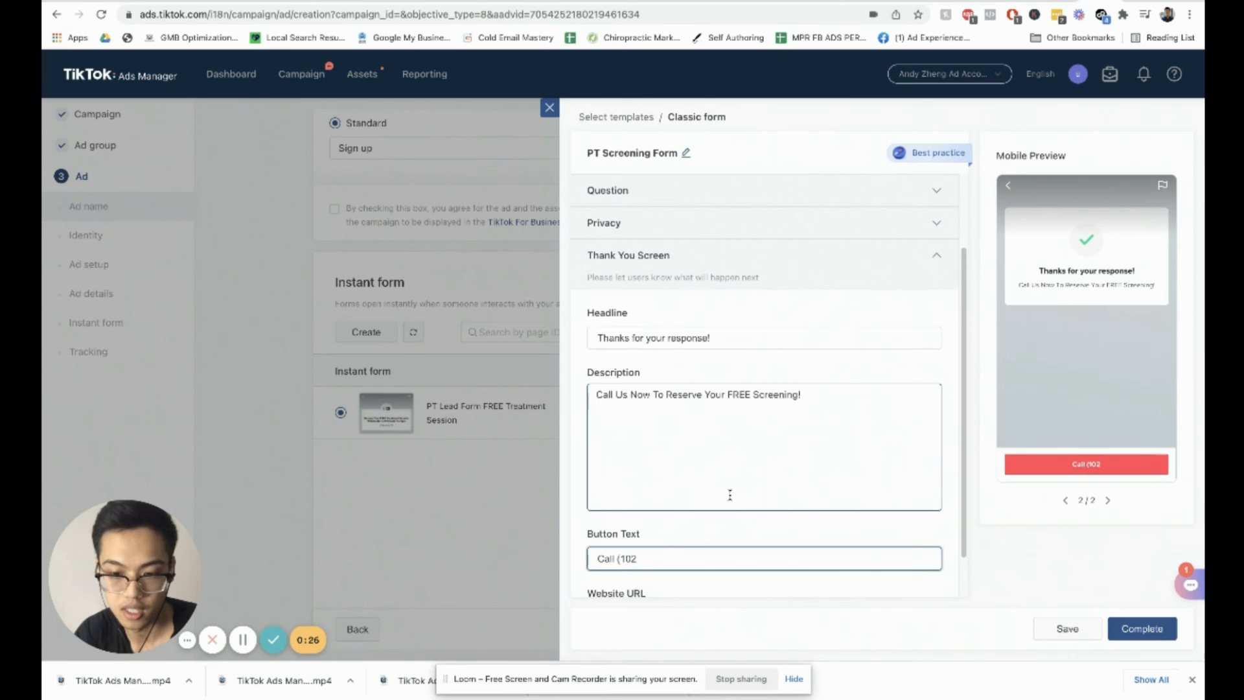
{"action": "type", "text": ")"}
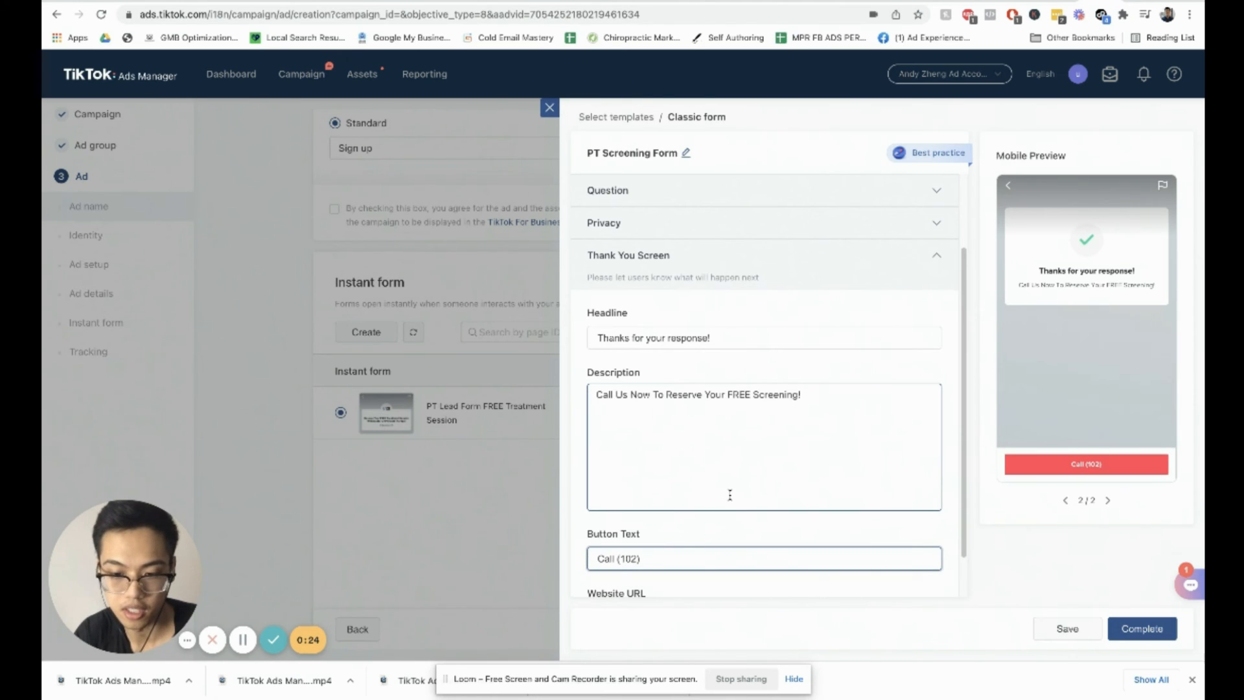
{"action": "type", "text": " 222-3"}
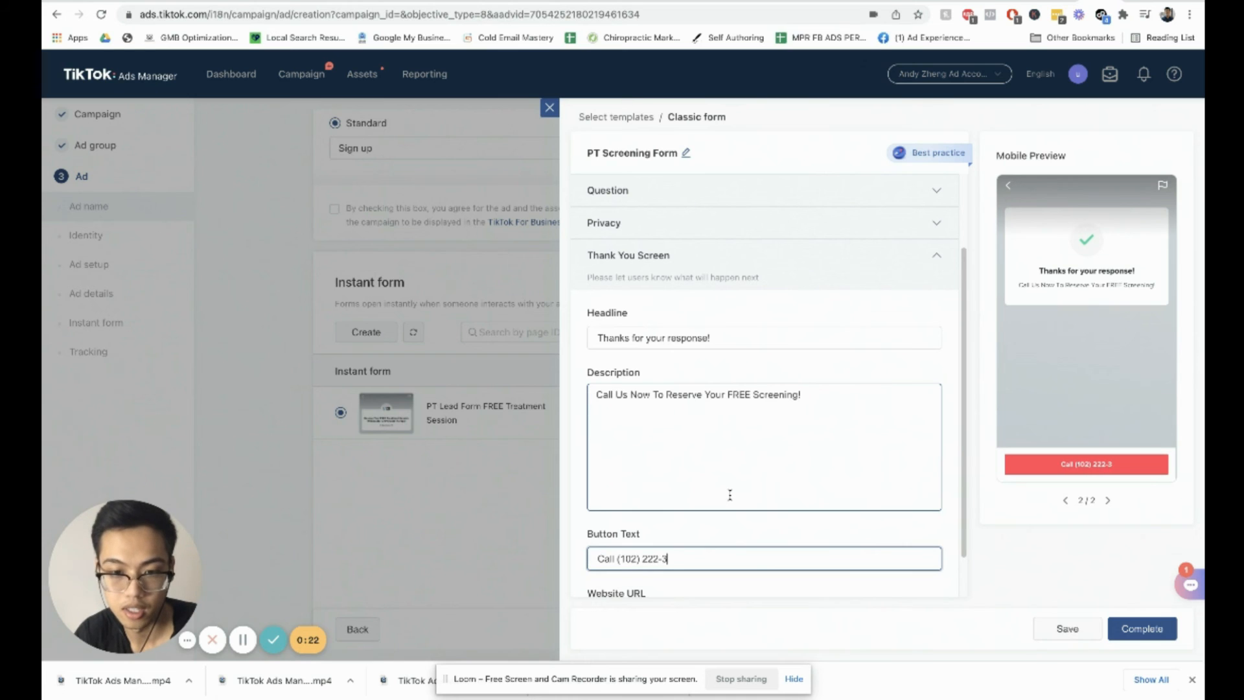
{"action": "type", "text": "333"}
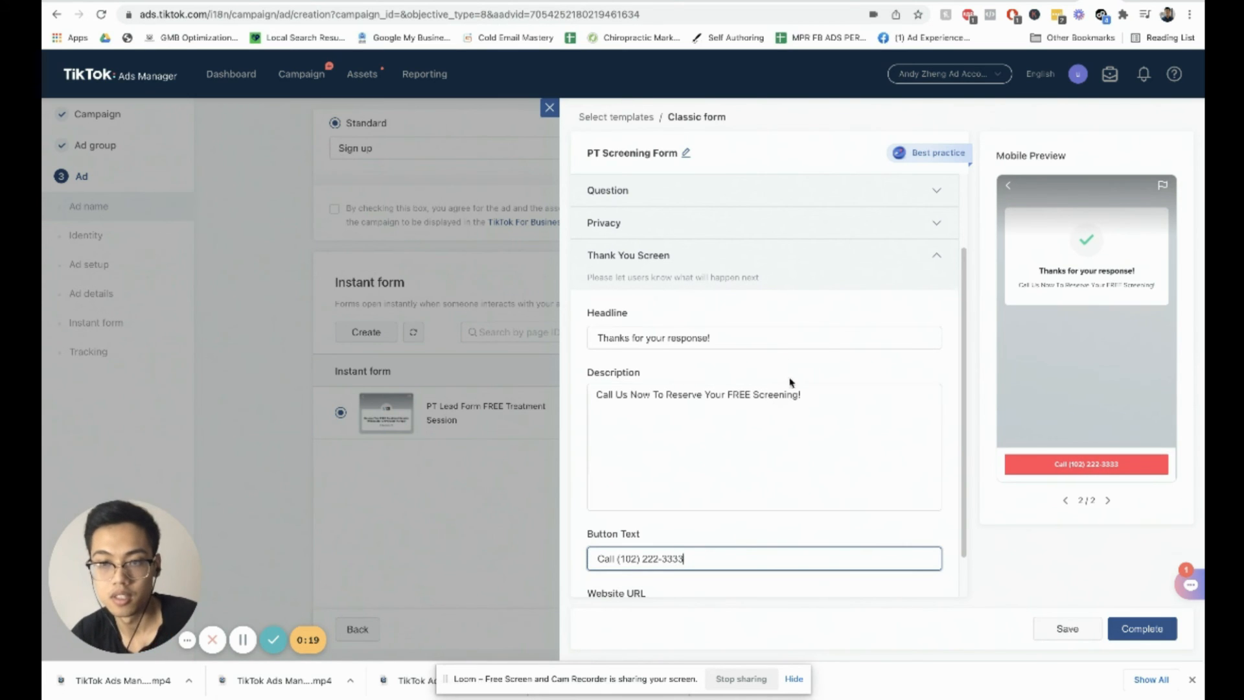
Step: Set the thank-you screen website URL to trainingcor.com
{"action": "scroll", "coordinate": [797, 415], "scroll_direction": "down", "scroll_amount": 1}
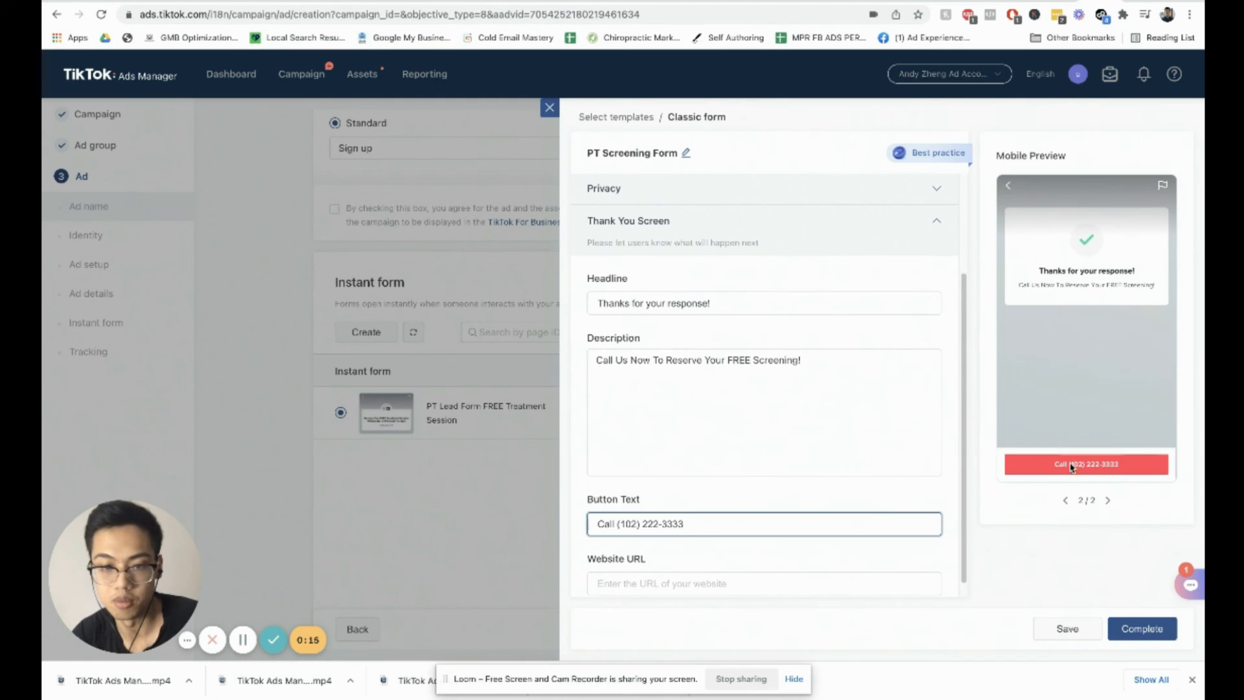
{"action": "scroll", "coordinate": [911, 440], "scroll_direction": "down", "scroll_amount": 1}
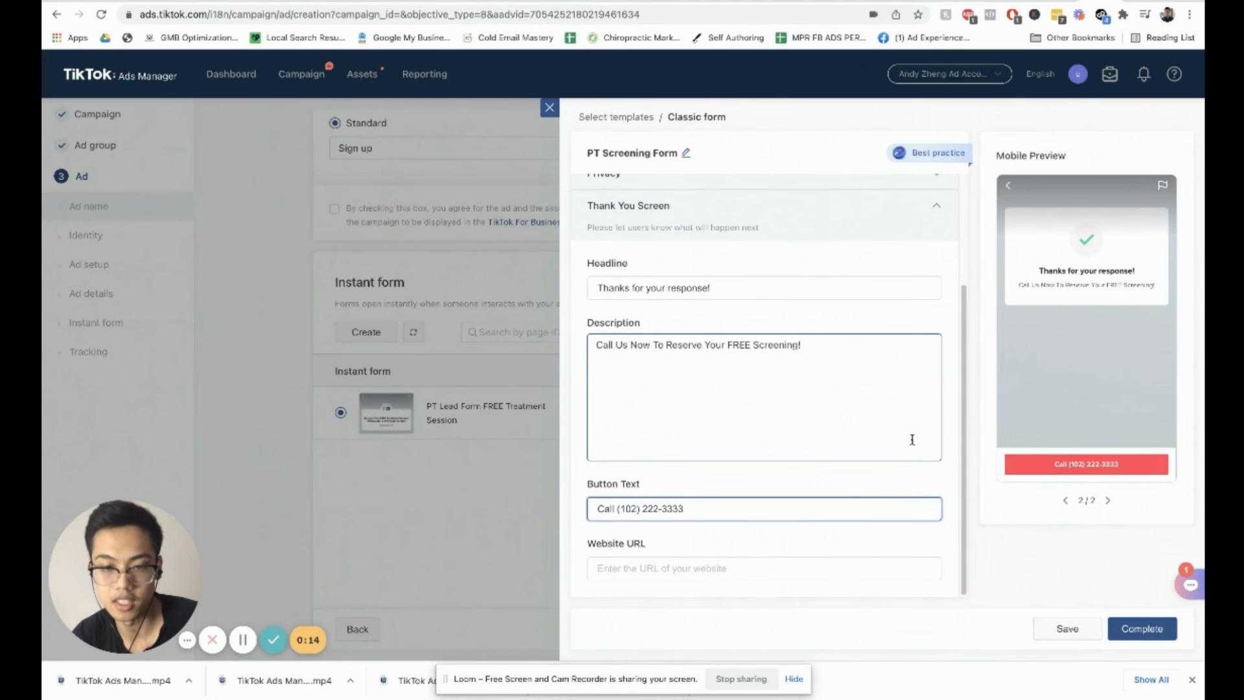
{"action": "left_click", "coordinate": [787, 572]}
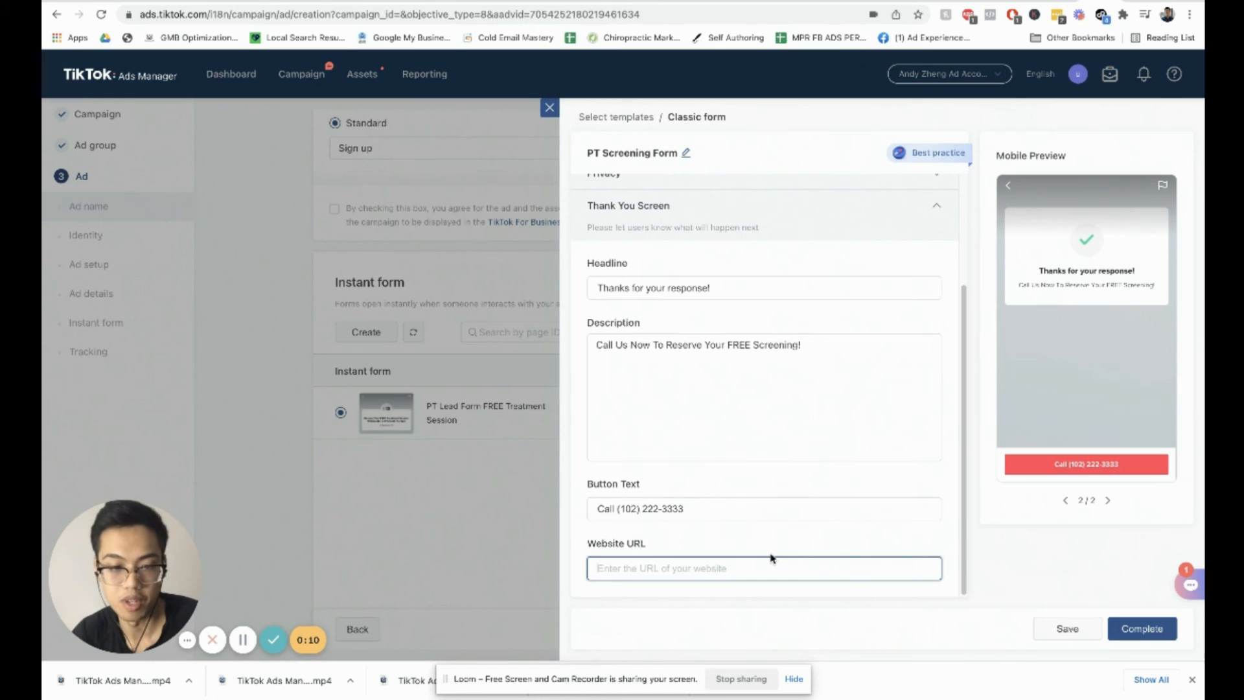
{"action": "type", "text": "t"}
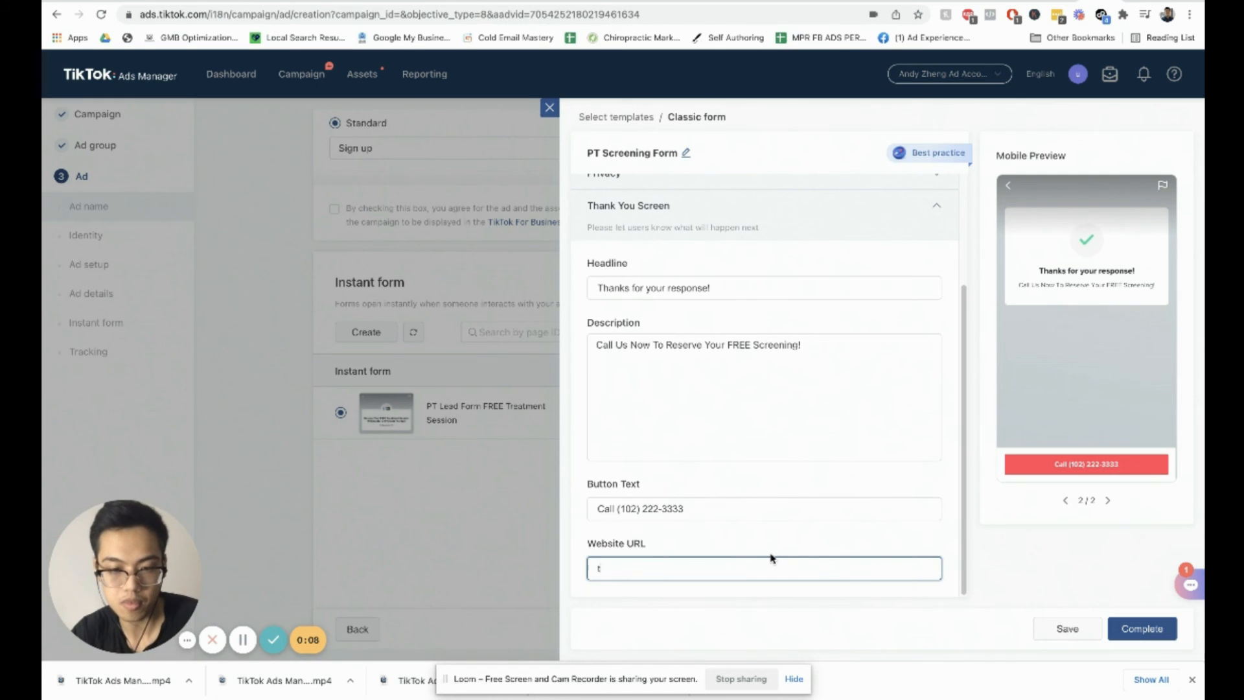
{"action": "type", "text": "rainingcoor"}
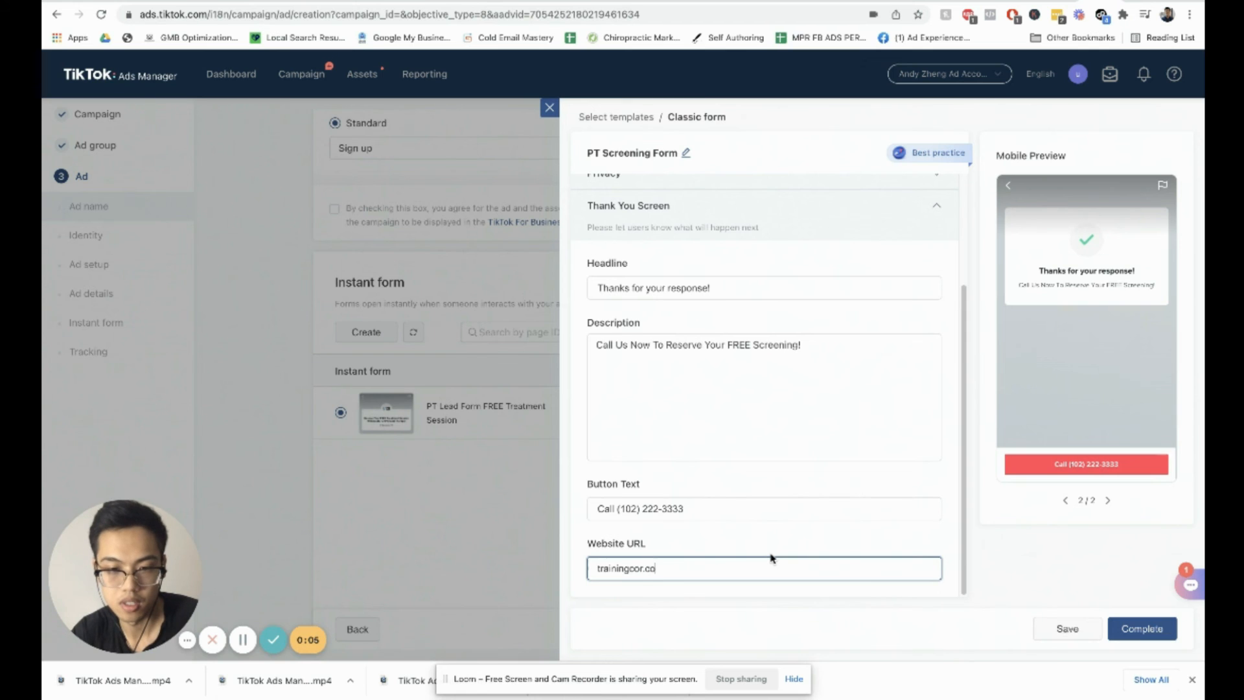
{"action": "type", "text": ".com"}
{"action": "left_click", "coordinate": [1136, 631]}
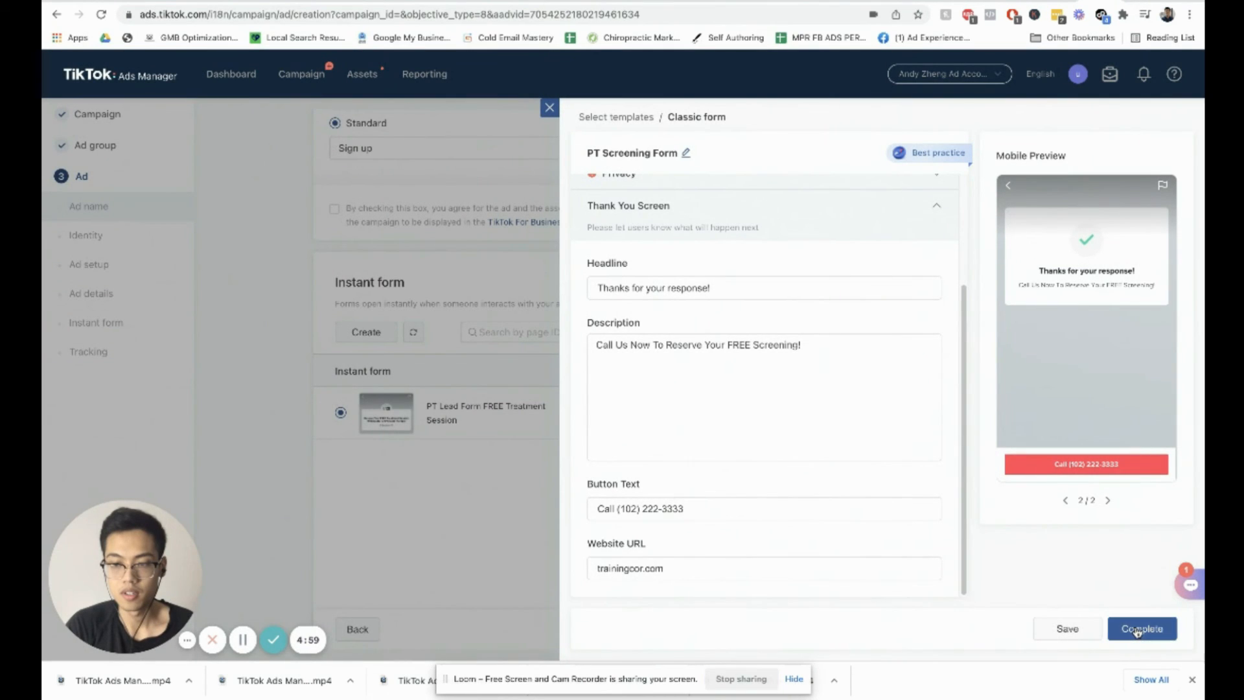
{"action": "scroll", "coordinate": [935, 508], "scroll_direction": "down", "scroll_amount": 1}
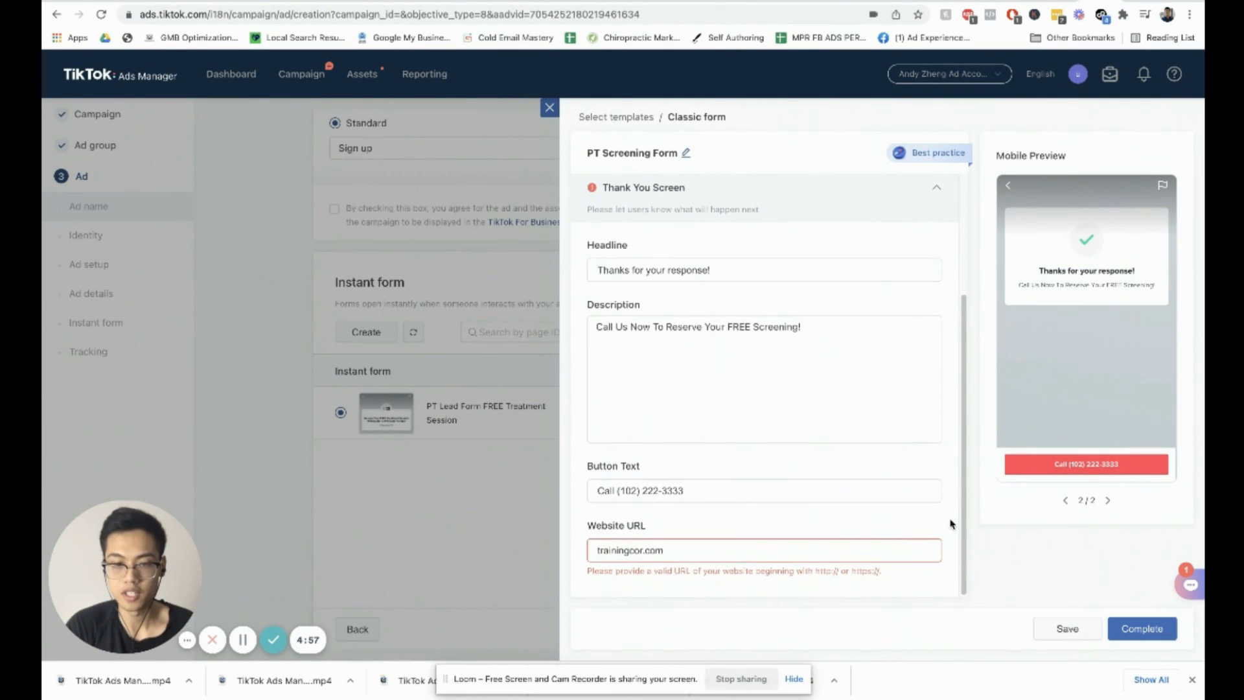
{"action": "left_click", "coordinate": [596, 550]}
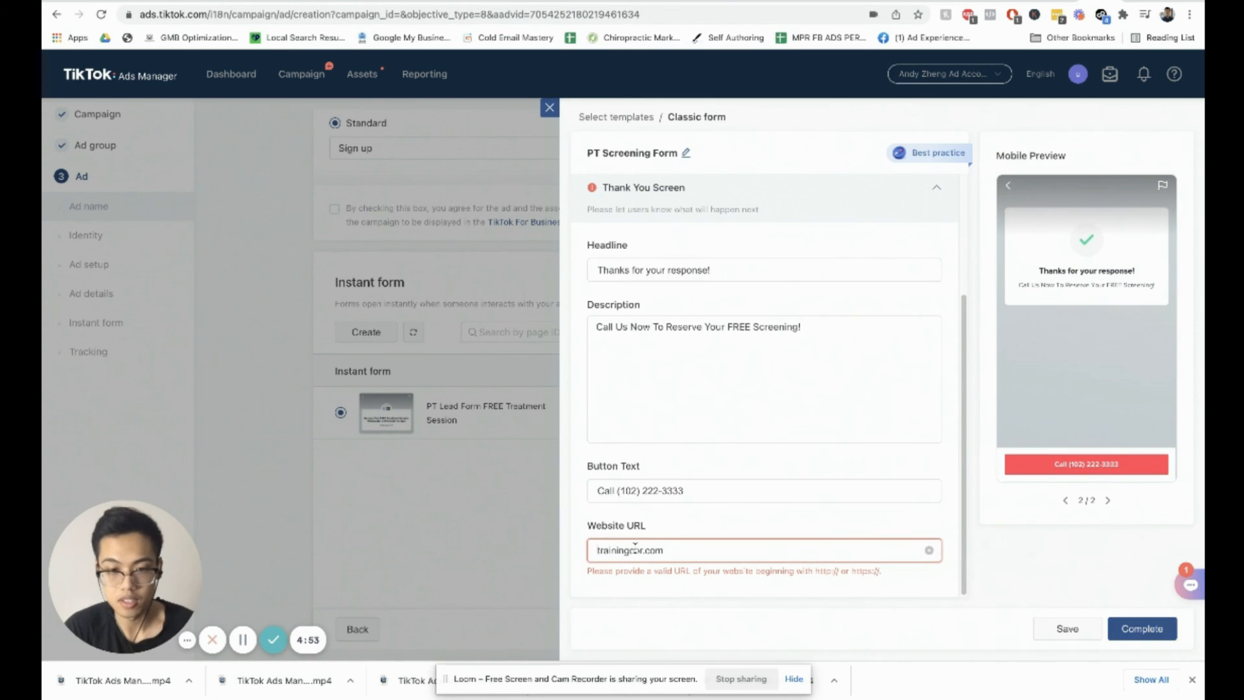
{"action": "type", "text": "https"}
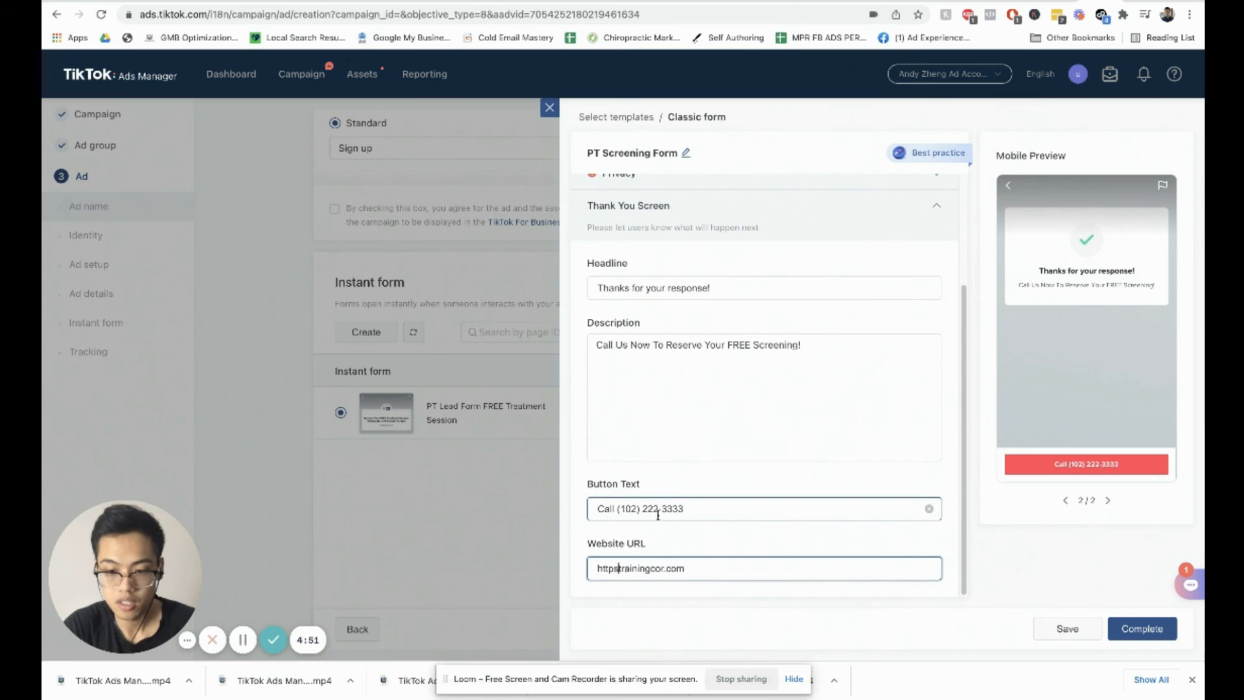
{"action": "type", "text": "://"}
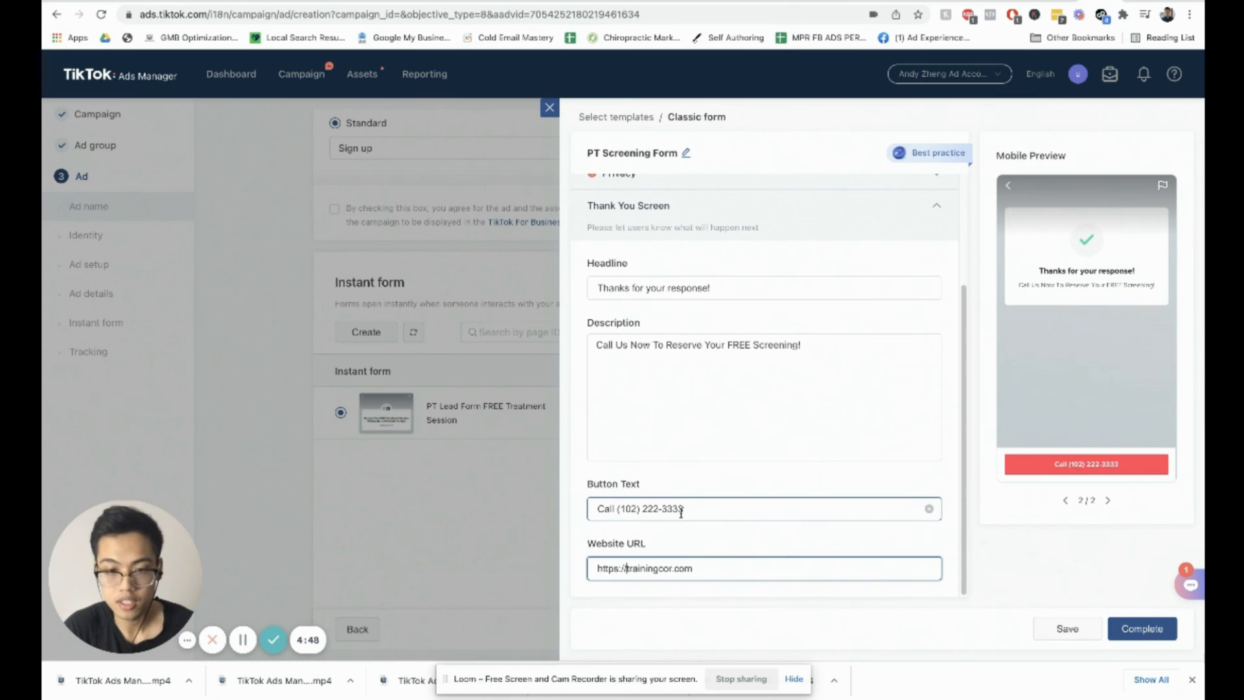
{"action": "left_click", "coordinate": [953, 554]}
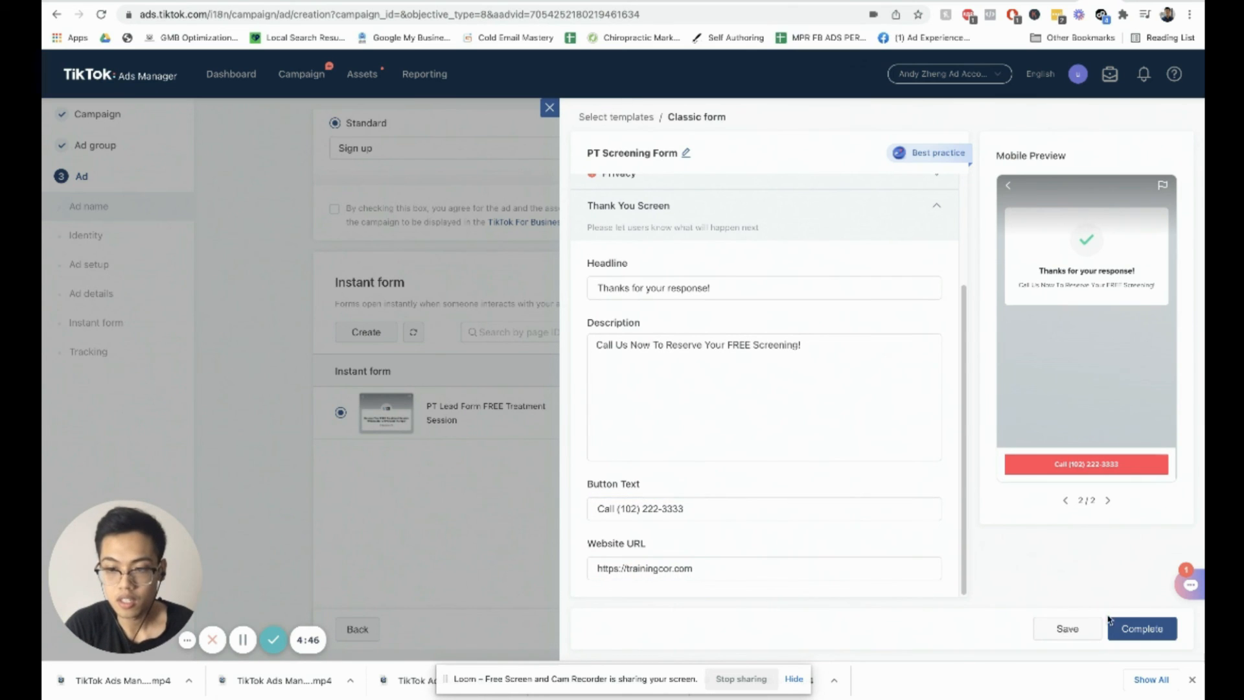
{"action": "left_click", "coordinate": [862, 451]}
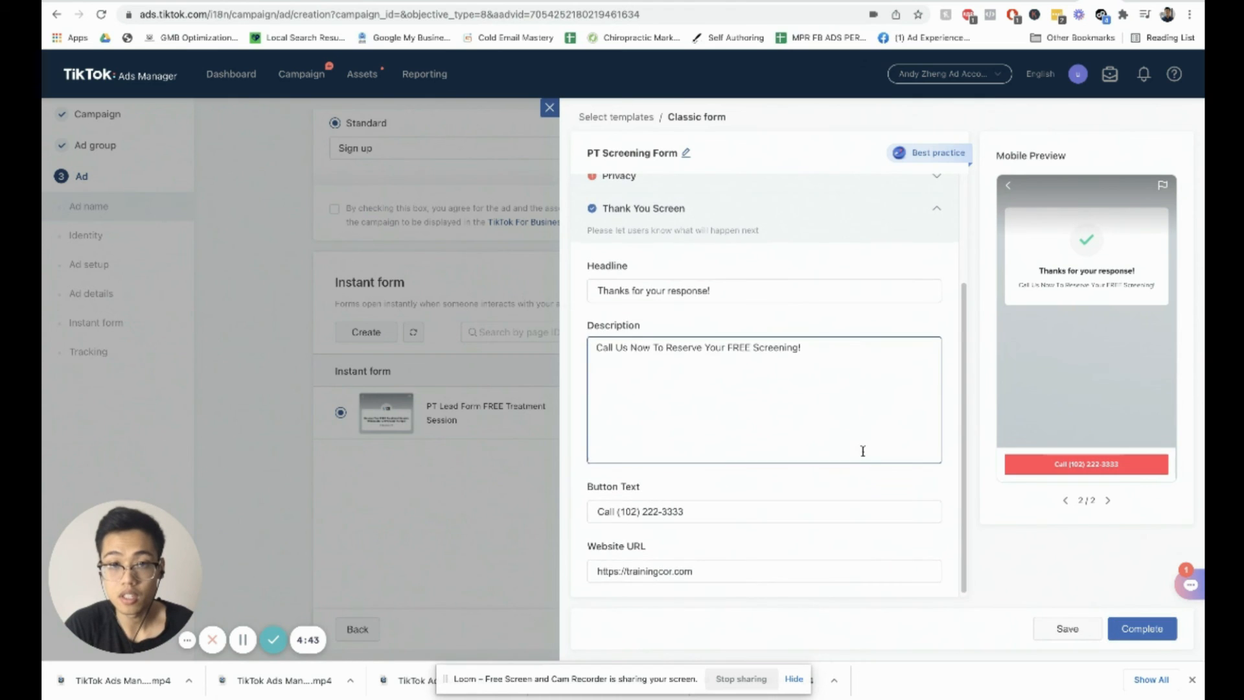
{"action": "scroll", "coordinate": [862, 451], "scroll_direction": "up", "scroll_amount": 3}
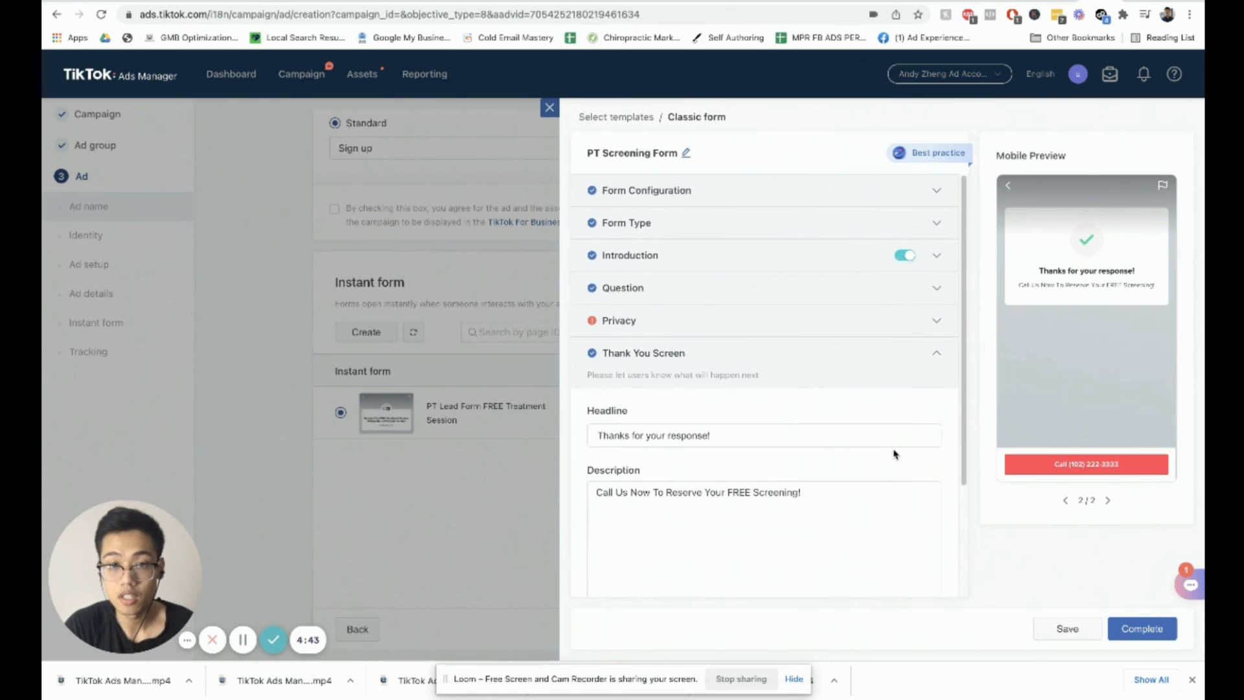
{"action": "left_click", "coordinate": [930, 322]}
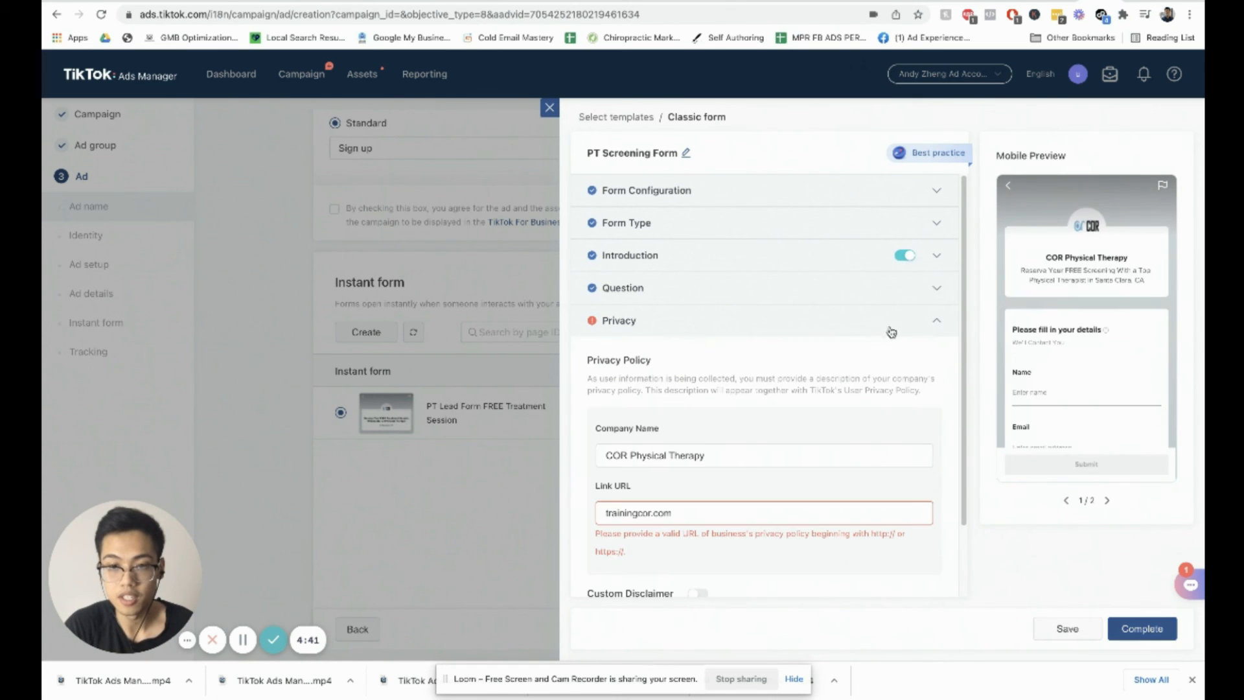
{"action": "left_click", "coordinate": [605, 511]}
{"action": "type", "text": "https"}
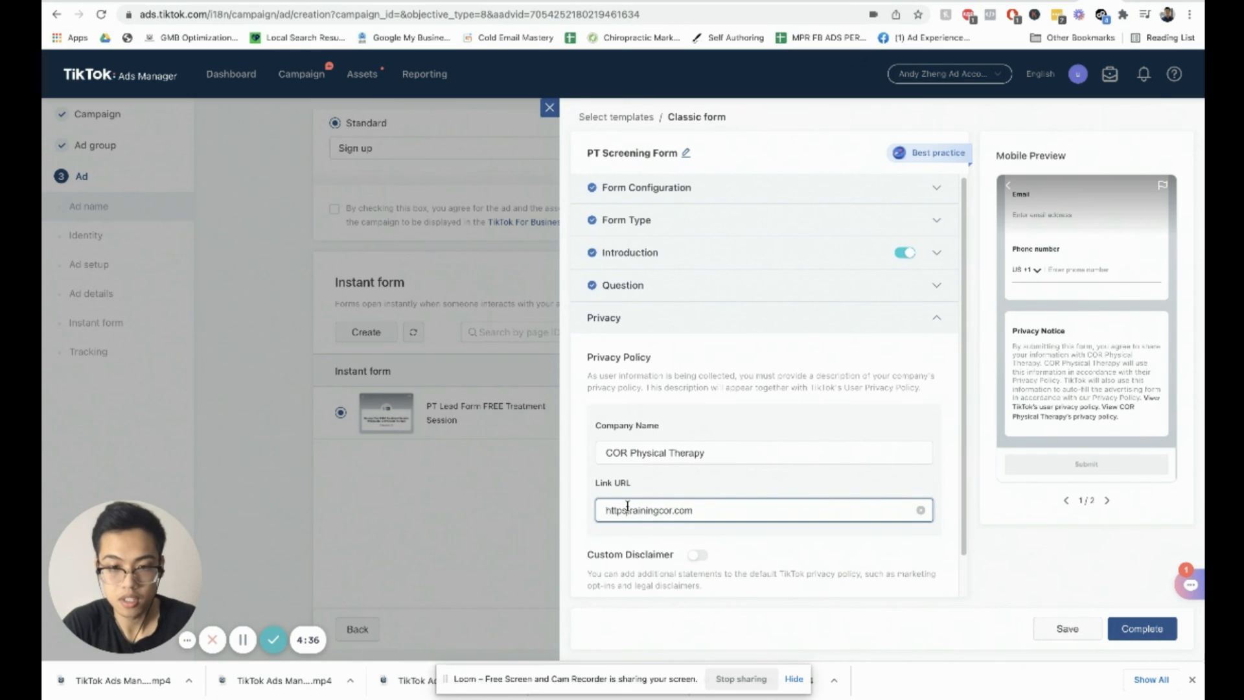
{"action": "type", "text": "://"}
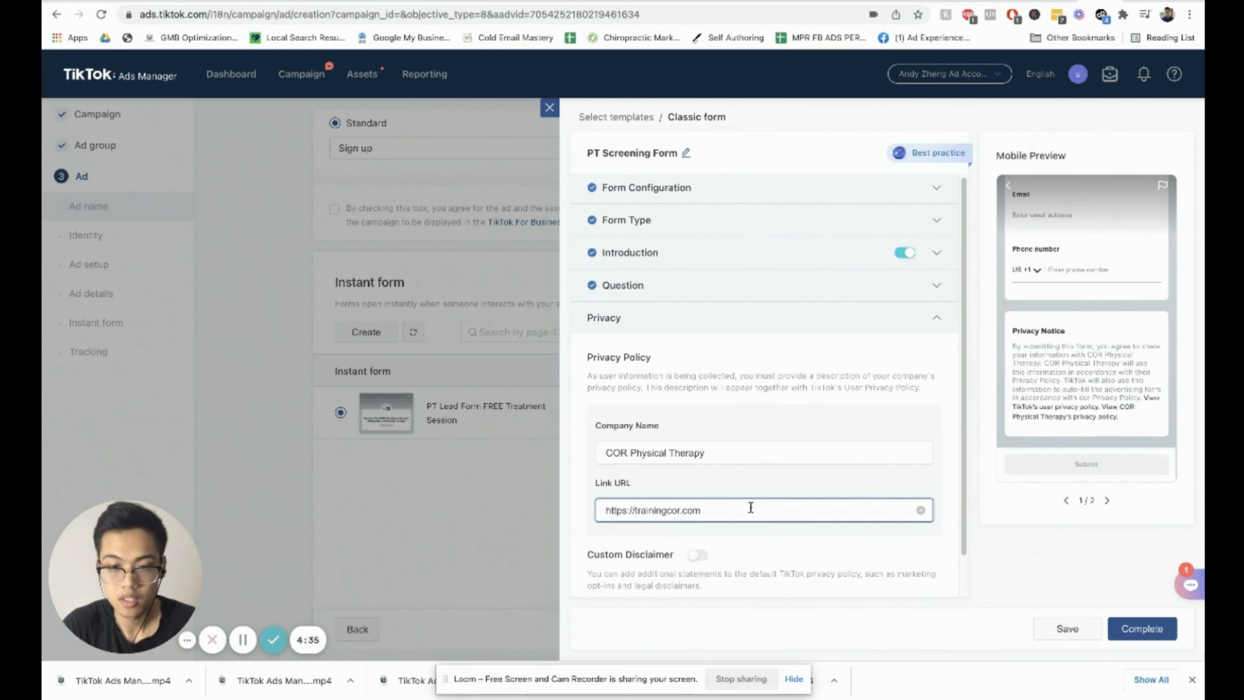
{"action": "scroll", "coordinate": [751, 508], "scroll_direction": "down", "scroll_amount": 1}
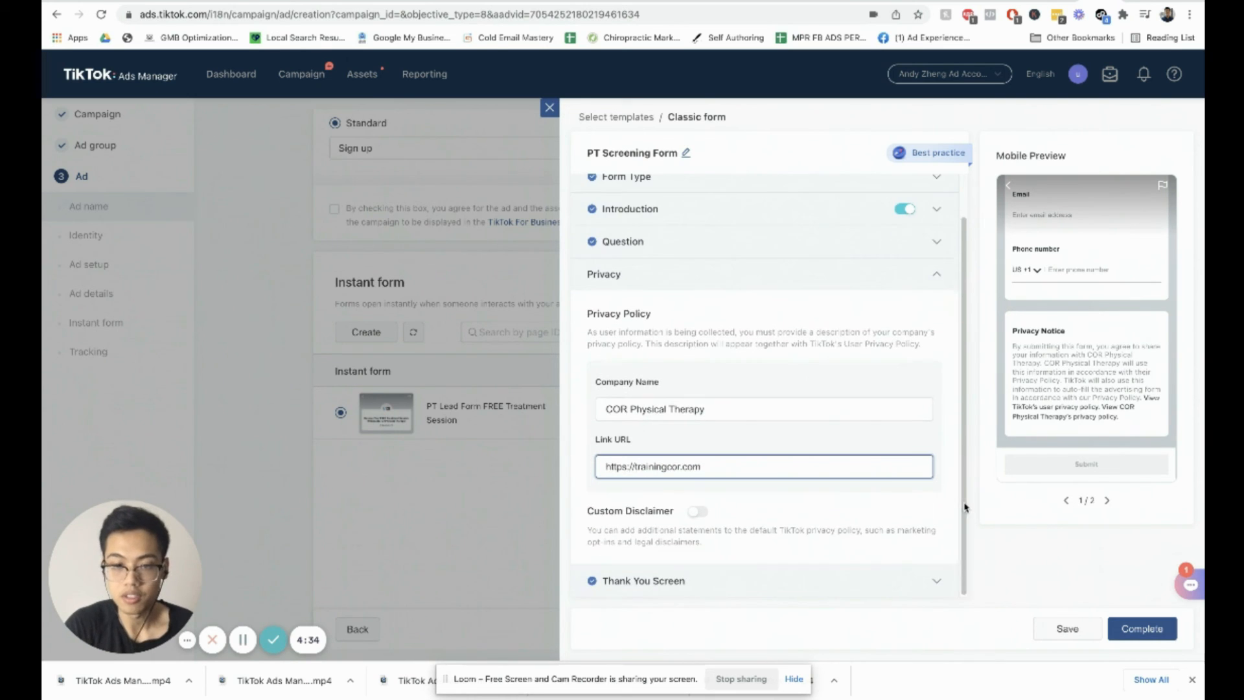
{"action": "left_click", "coordinate": [1138, 627]}
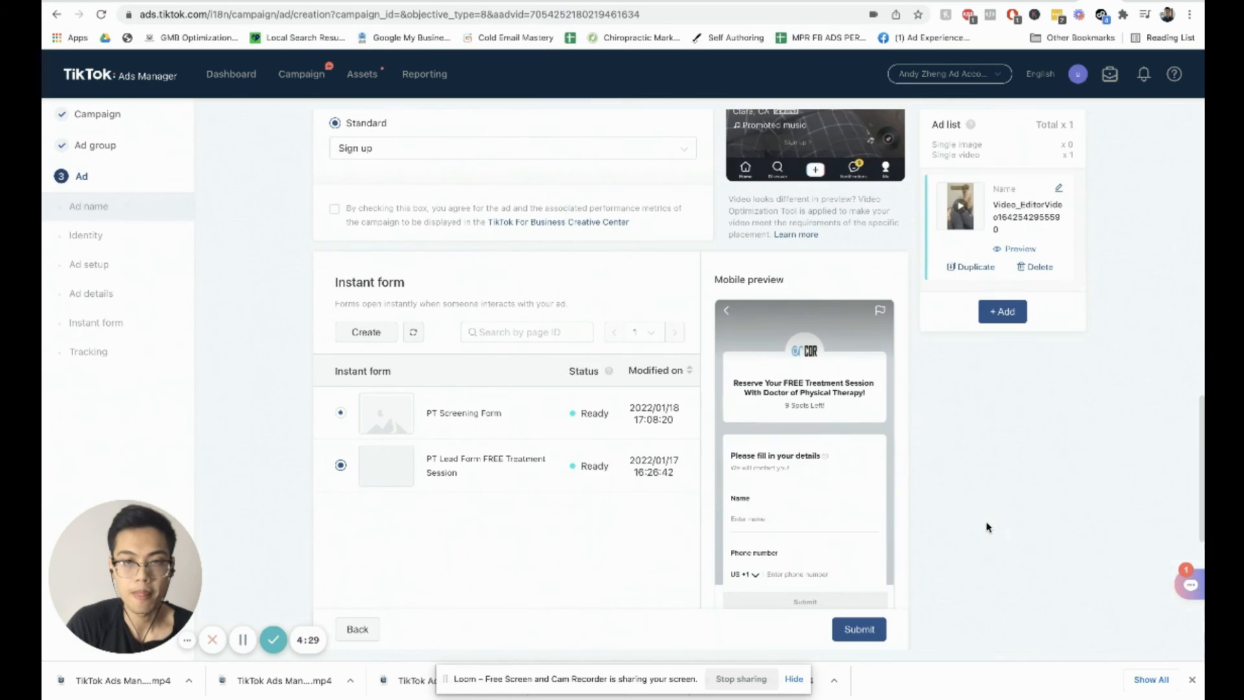
Step: Select PT Screening Form as the ad's instant form
{"action": "scroll", "coordinate": [941, 495], "scroll_direction": "down", "scroll_amount": 2}
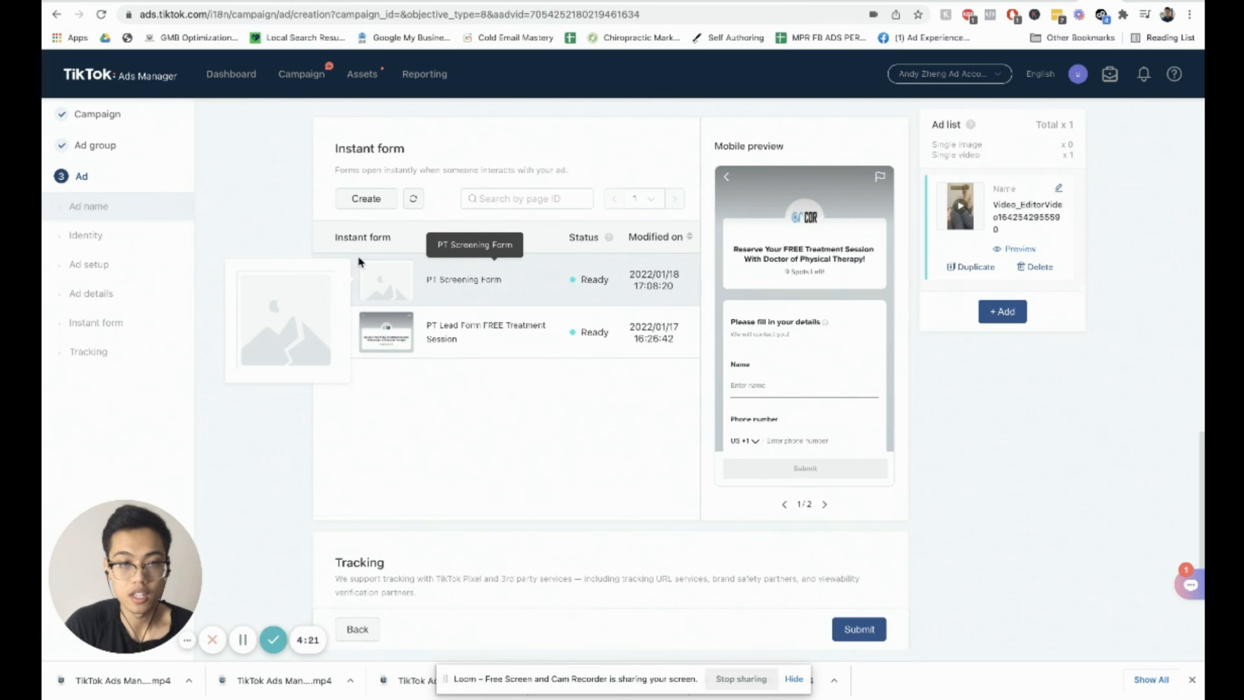
{"action": "left_click", "coordinate": [341, 279]}
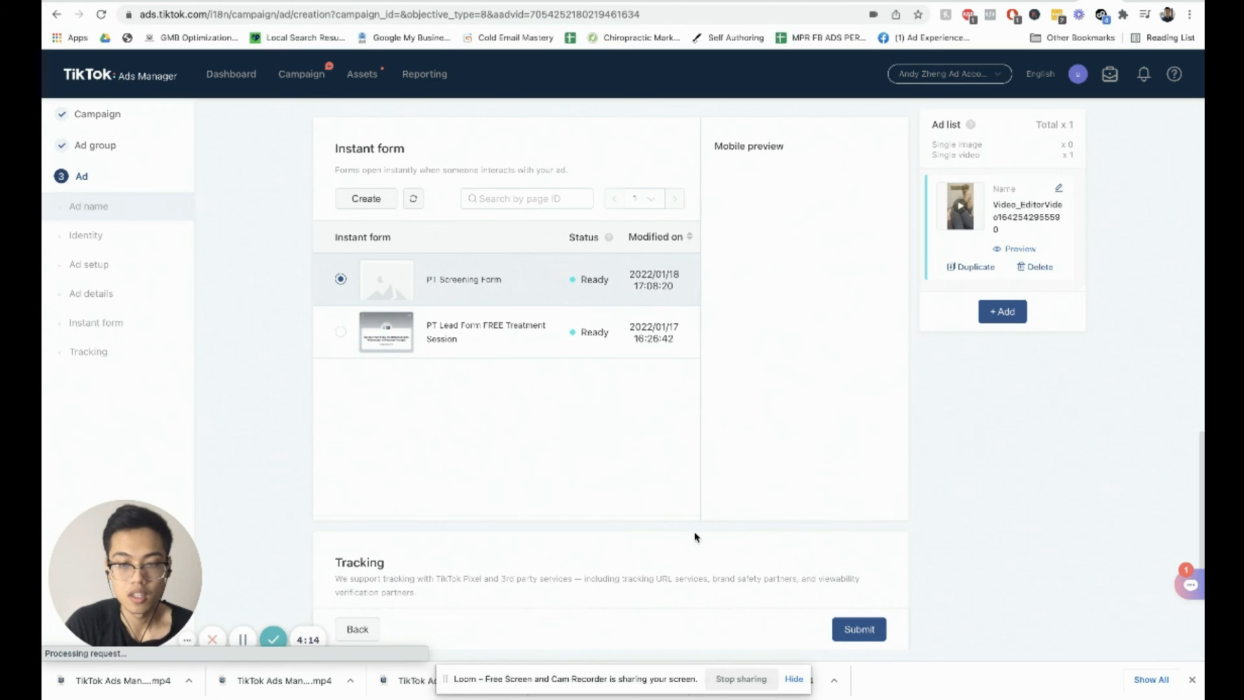
{"action": "scroll", "coordinate": [476, 289], "scroll_direction": "down", "scroll_amount": 4}
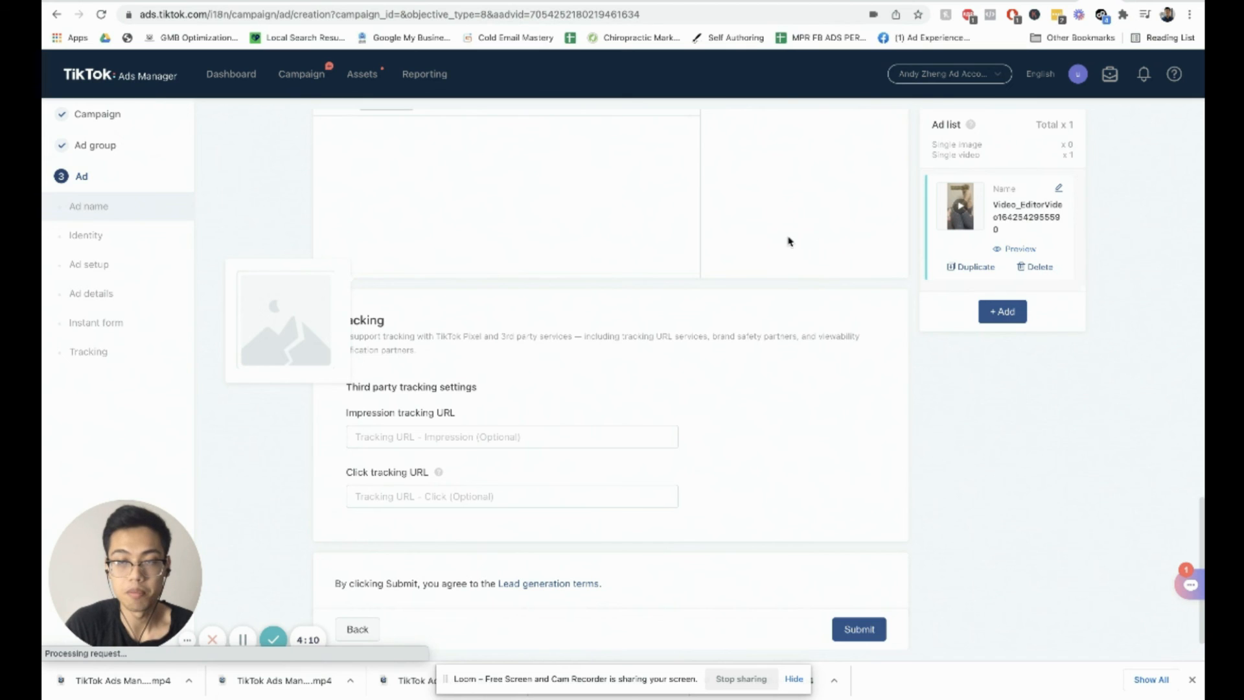
Step: Submit the lead generation ad and return to the campaigns list
{"action": "scroll", "coordinate": [783, 195], "scroll_direction": "up", "scroll_amount": 4}
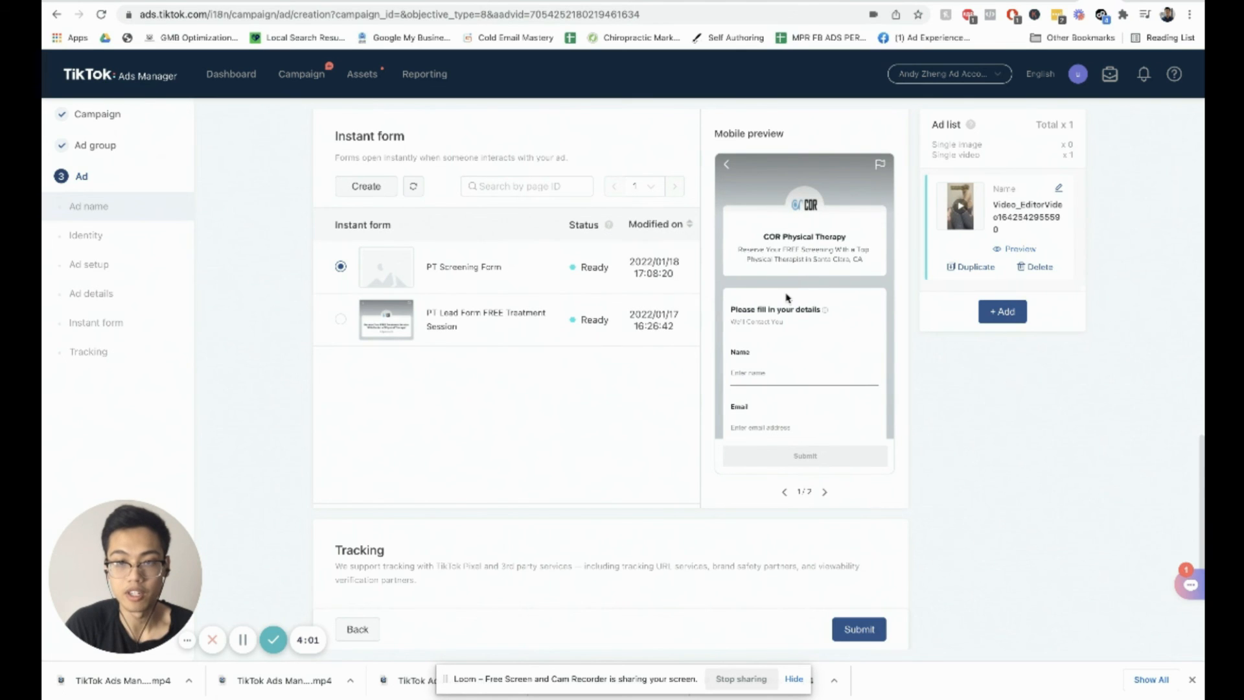
{"action": "scroll", "coordinate": [782, 309], "scroll_direction": "down", "scroll_amount": 4}
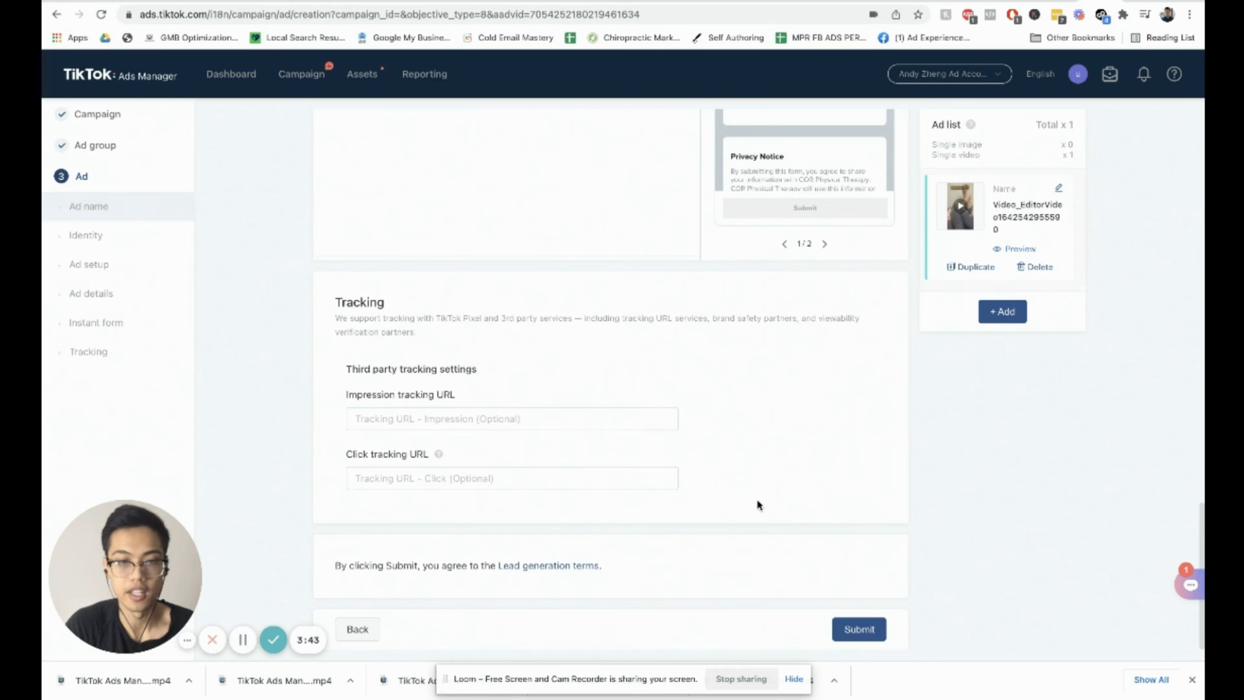
{"action": "left_click", "coordinate": [868, 630]}
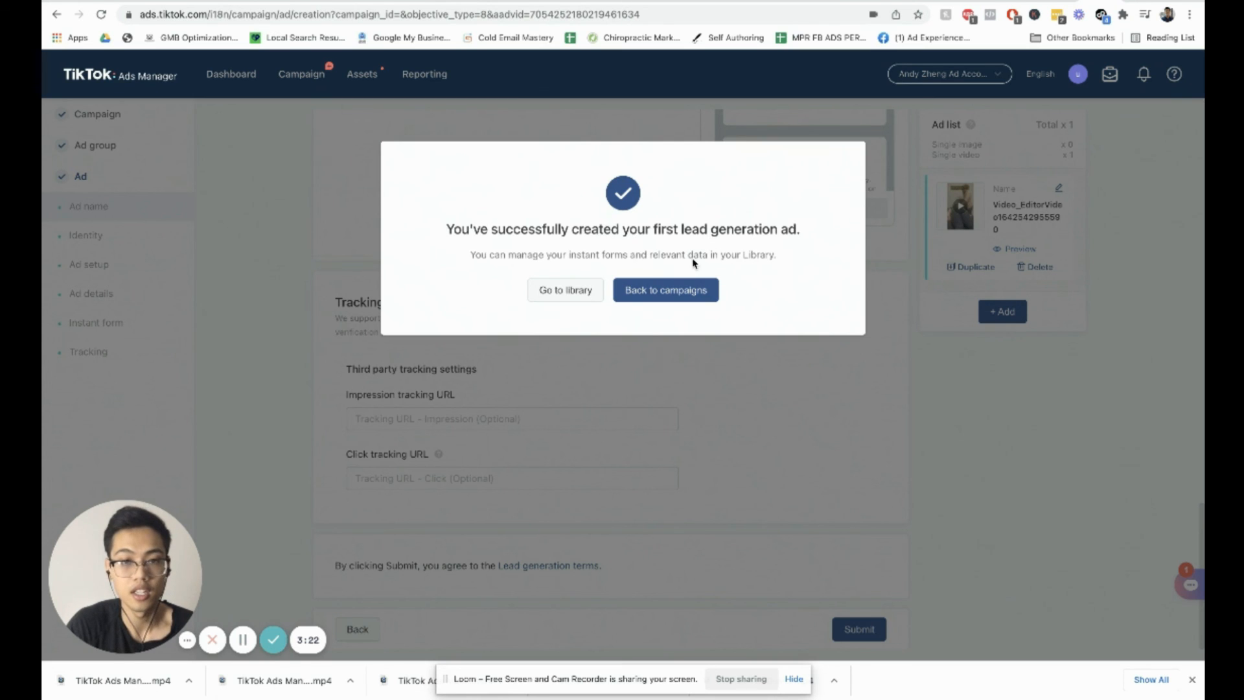
{"action": "left_click", "coordinate": [658, 292]}
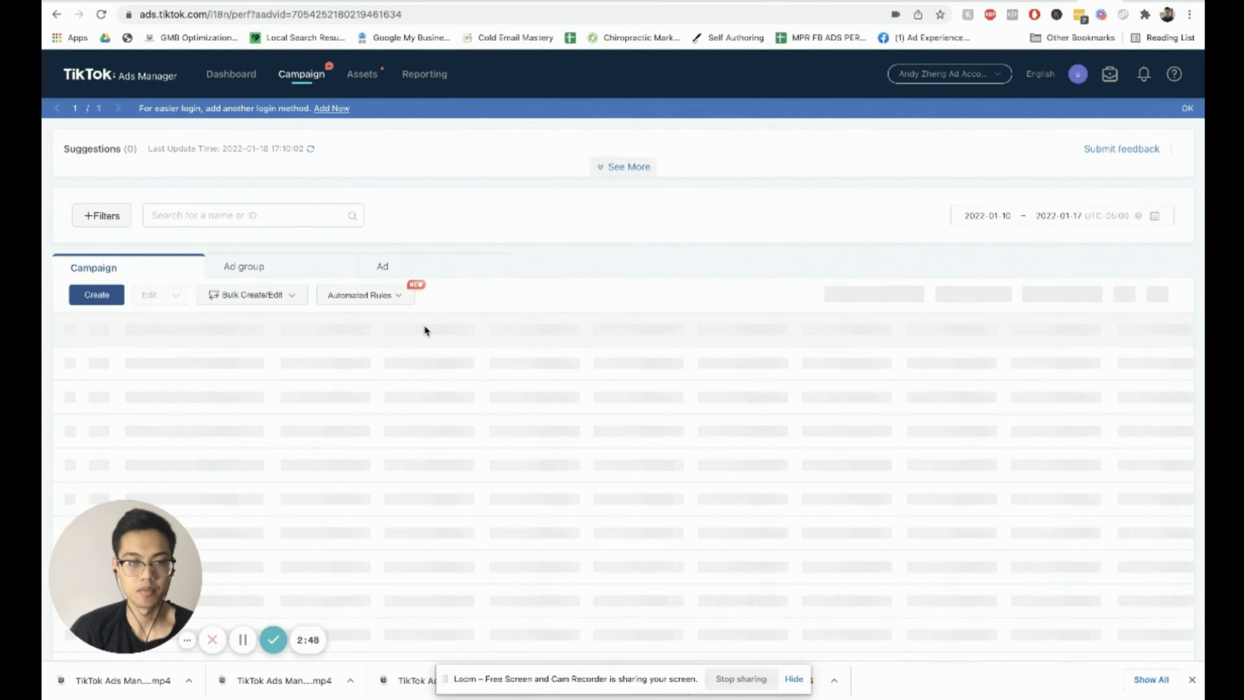
Step: Select the Physical Therapy Lead Generation campaign and open the list of its ads
{"action": "mouse_move", "coordinate": [227, 364]}
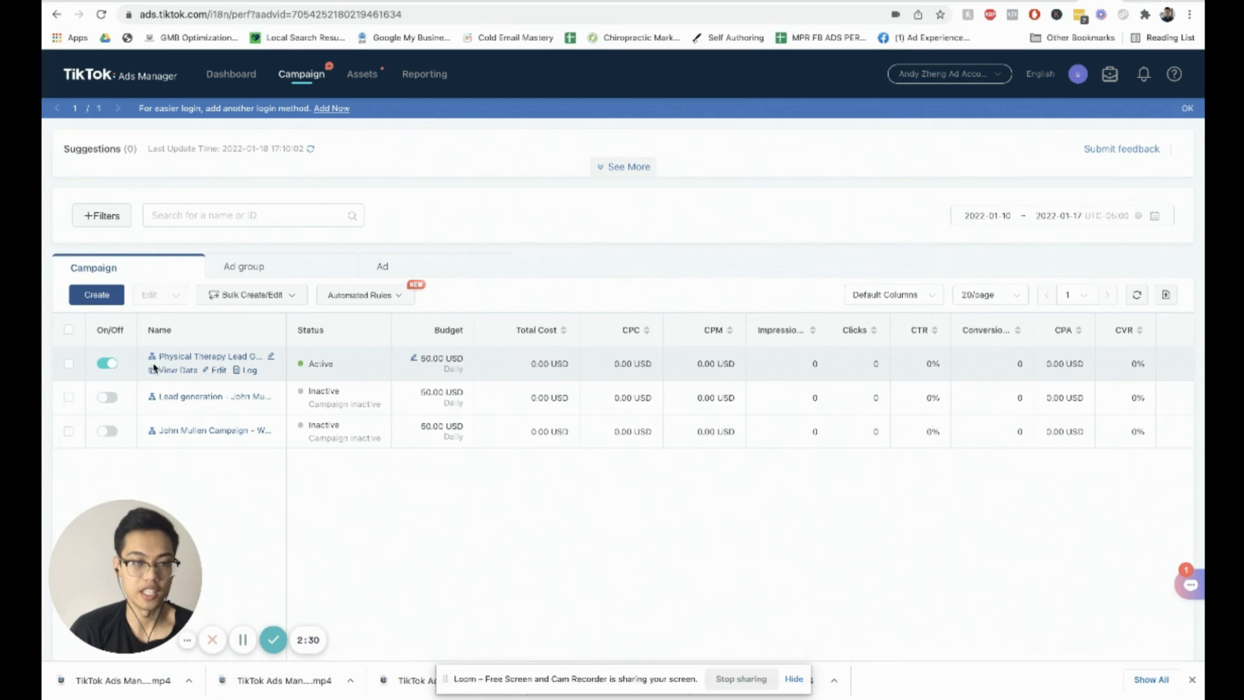
{"action": "left_click", "coordinate": [107, 363]}
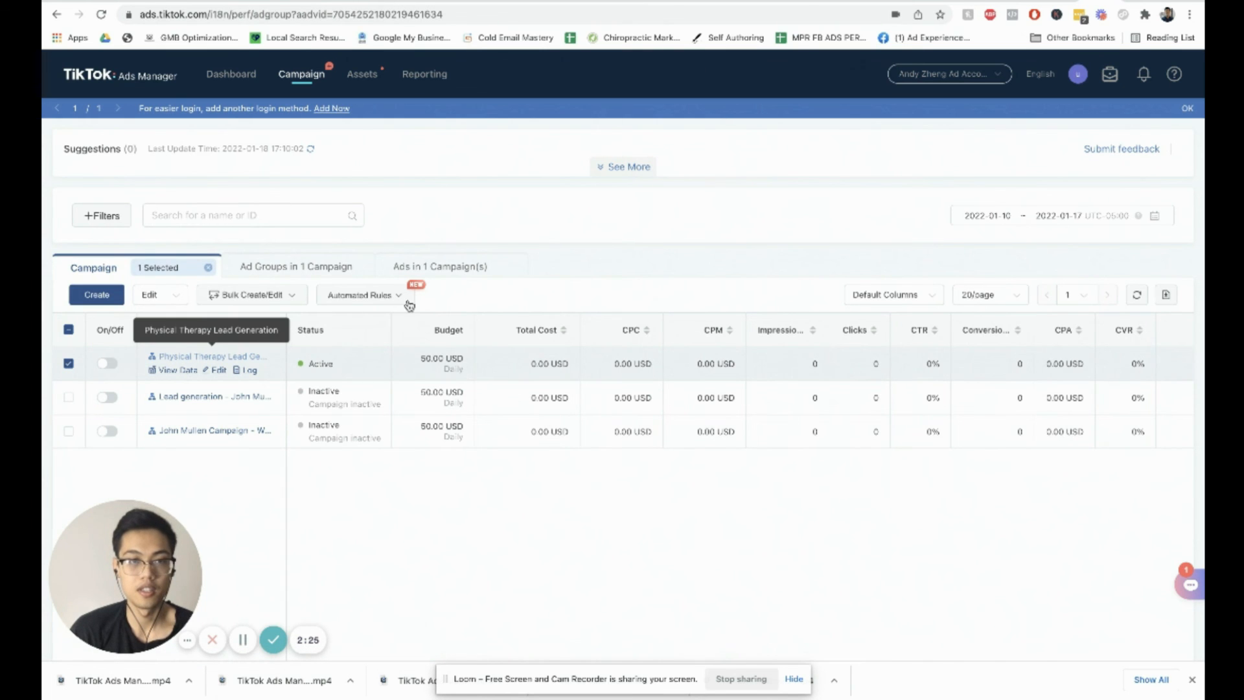
{"action": "left_click", "coordinate": [169, 358]}
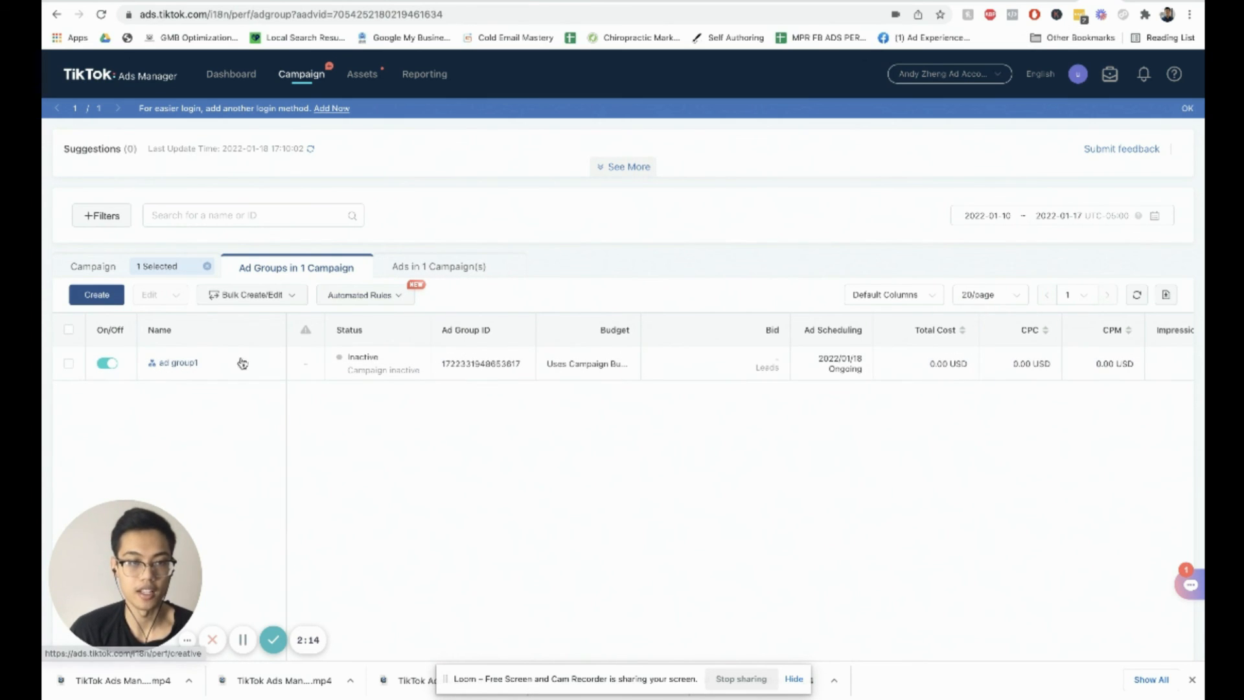
{"action": "left_click", "coordinate": [437, 262]}
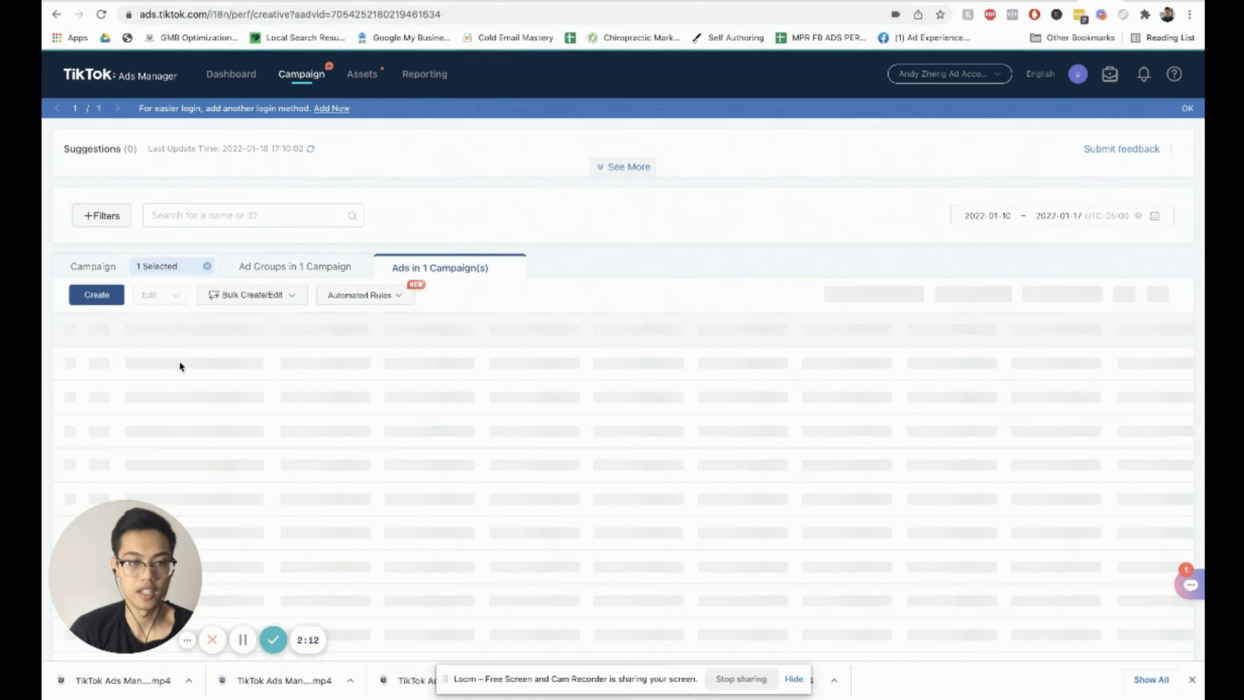